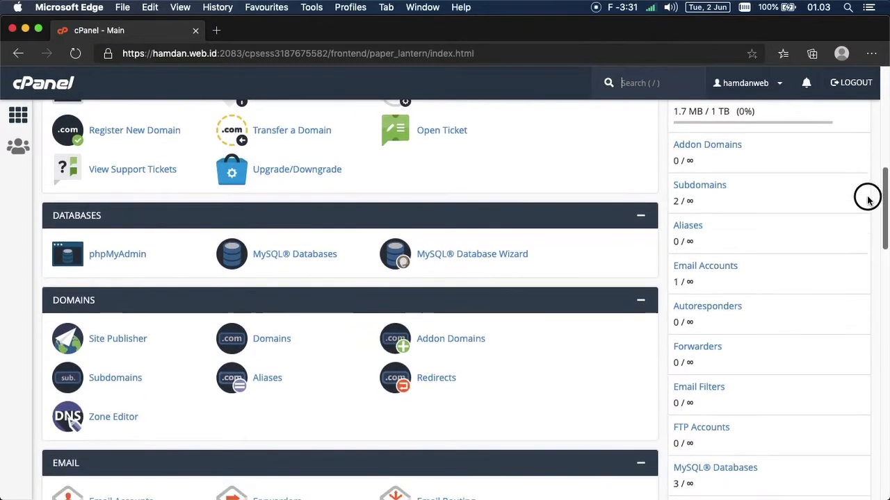
# Step: Create subdomain 'belajar' on hamdan.web.id with document root belajar.hamdan.web.id
pyautogui.click(137, 377)
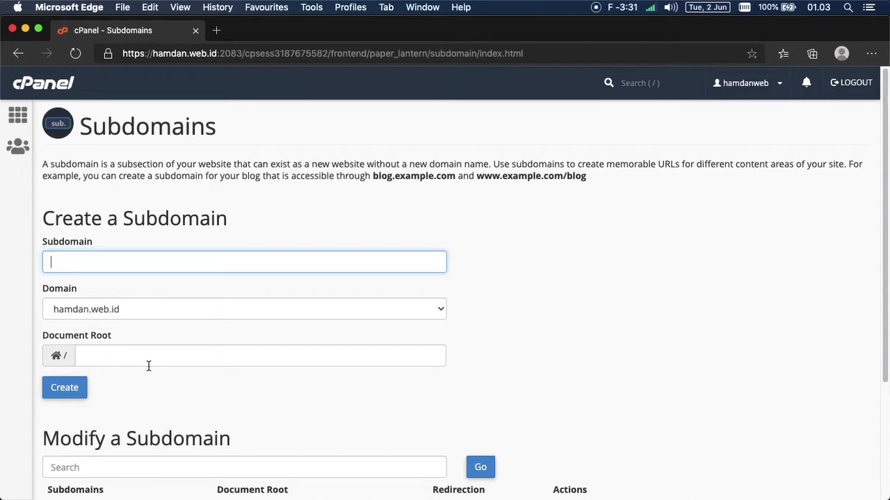
pyautogui.write('belajar')
pyautogui.click(274, 228)
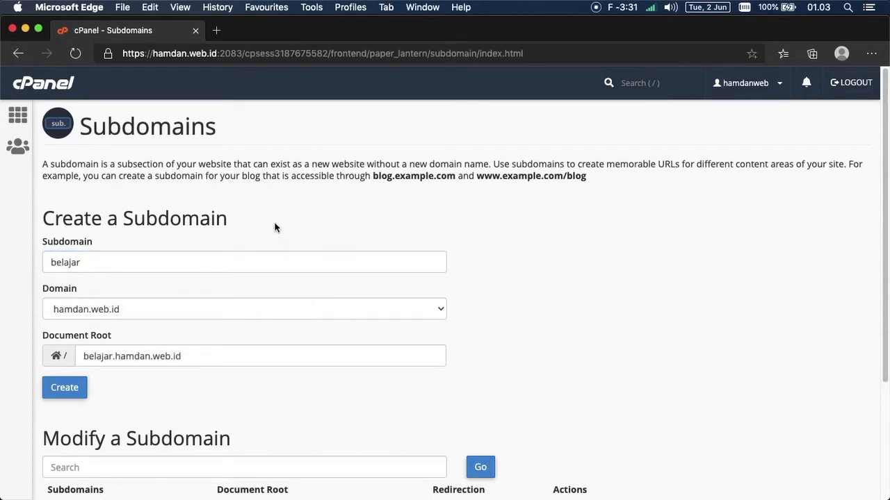
pyautogui.click(174, 356)
pyautogui.doubleClick(94, 356)
pyautogui.moveTo(94, 353); pyautogui.dragTo(174, 357)
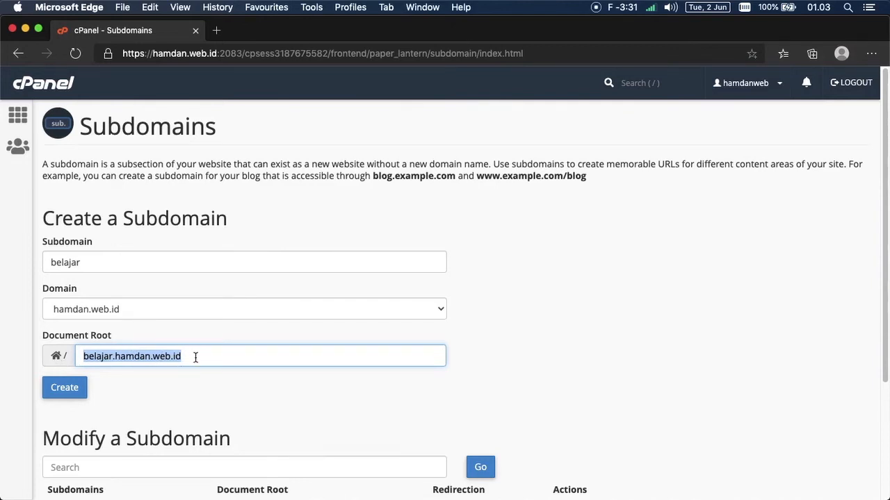
pyautogui.click(69, 387)
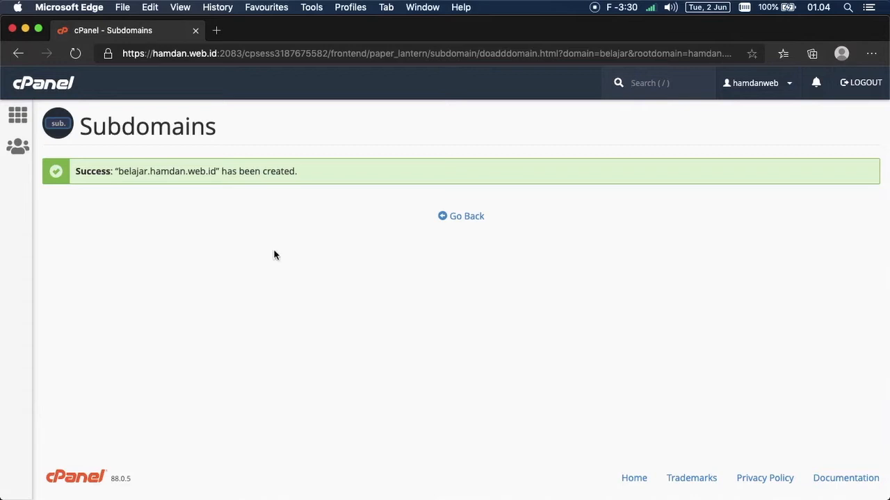
# Step: Review the subdomain creation success message and go back to the cPanel dashboard
pyautogui.moveTo(75, 171); pyautogui.dragTo(278, 175)
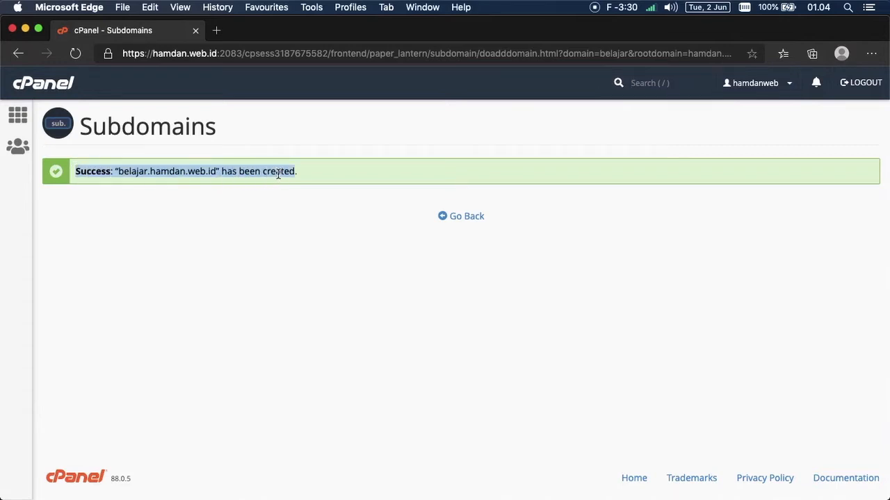
pyautogui.click(142, 201)
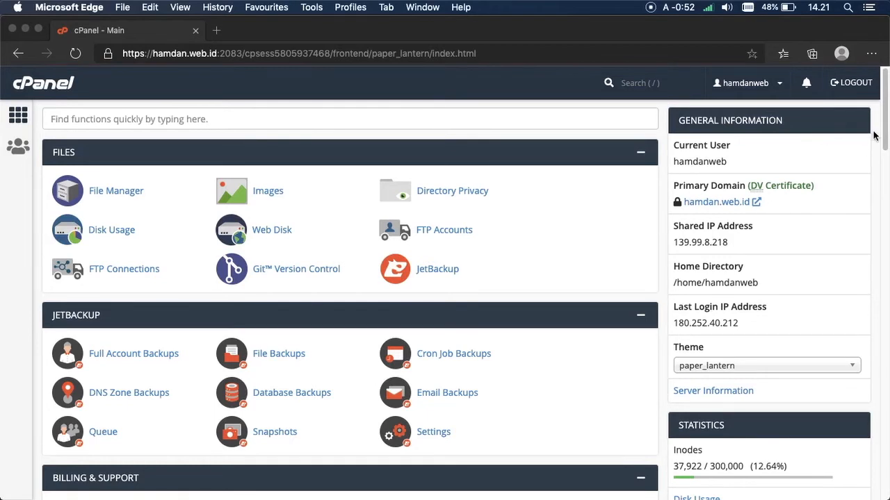
# Step: Find Softaculous Apps Installer through the cPanel function search 'soft' and launch it
pyautogui.click(586, 119)
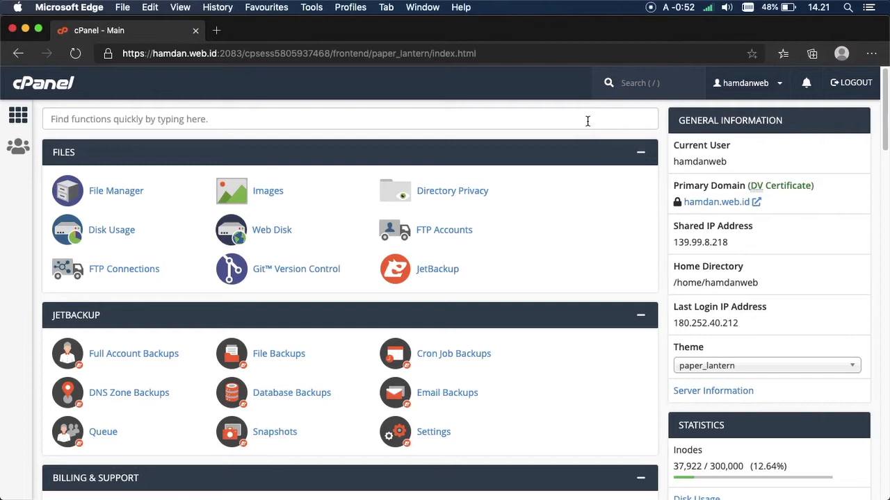
pyautogui.click(587, 120)
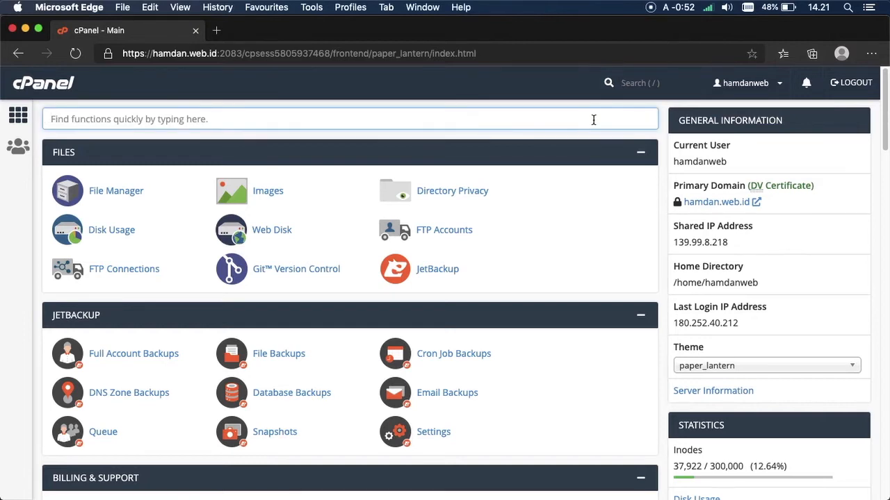
pyautogui.write('soft')
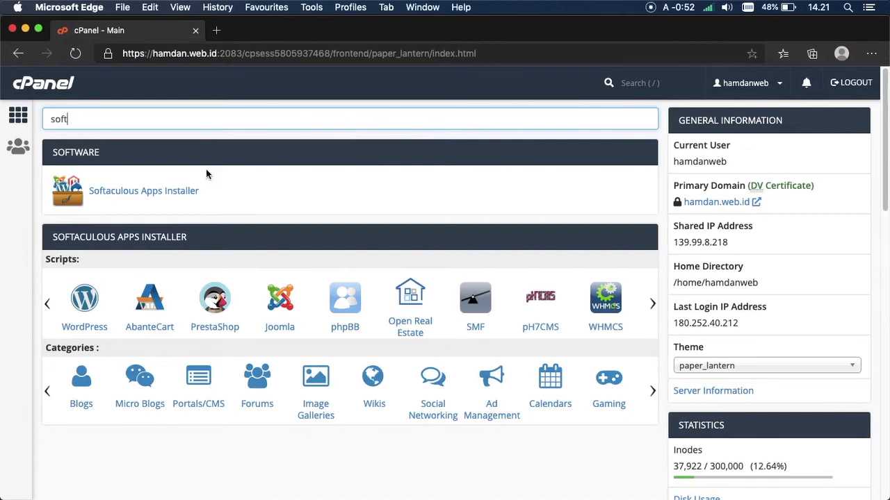
pyautogui.click(166, 191)
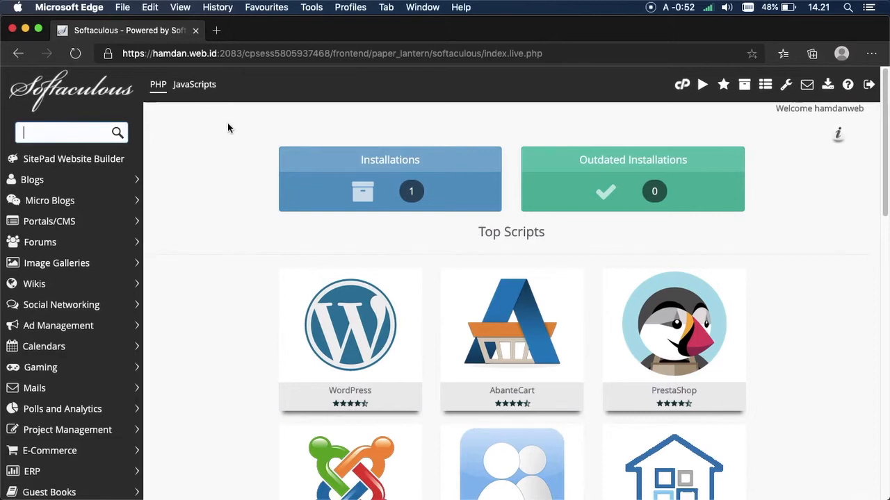
# Step: Search 'moodle' in Softaculous and bring up the Moodle installation form
pyautogui.write('moodle')
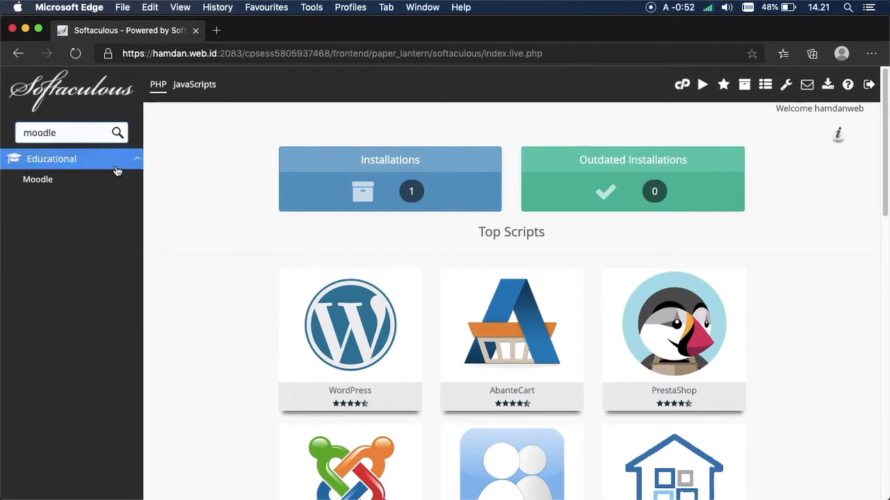
pyautogui.click(62, 178)
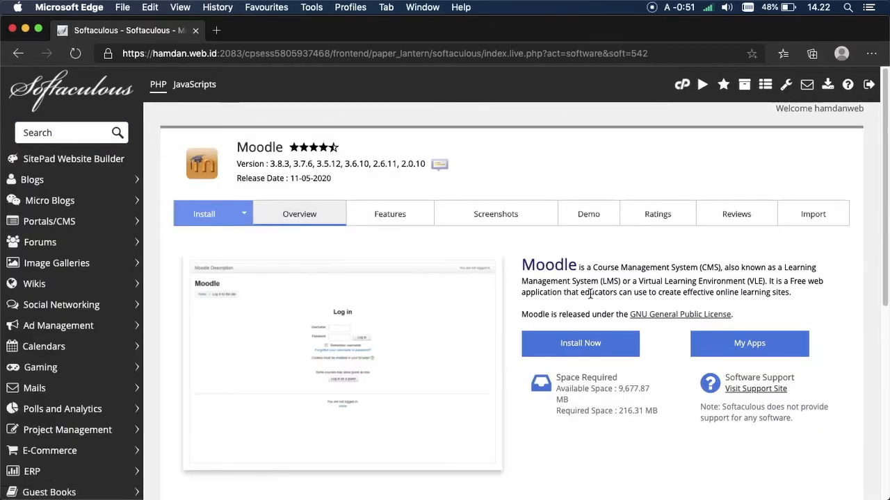
pyautogui.click(586, 348)
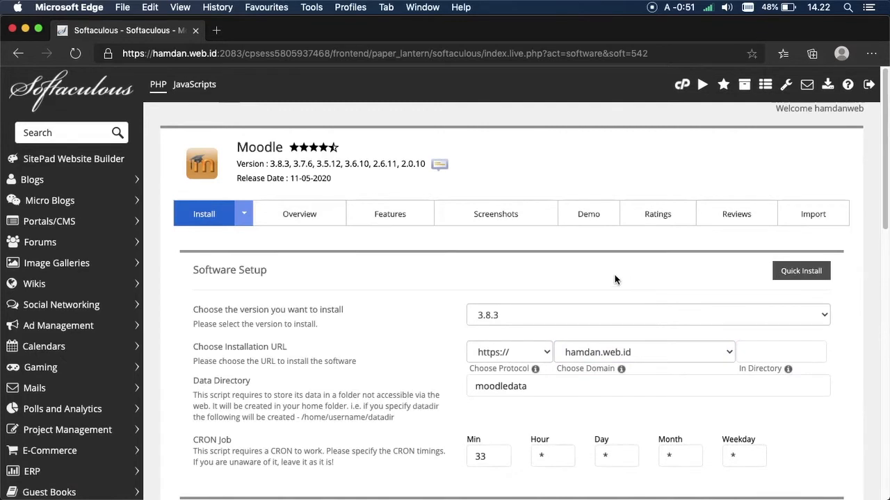
# Step: Keep Moodle version 3.8.3 selected in the install form
pyautogui.scroll(-3, 869, 179)
pyautogui.scroll(-15, 854, 298)
pyautogui.scroll(3, 848, 342)
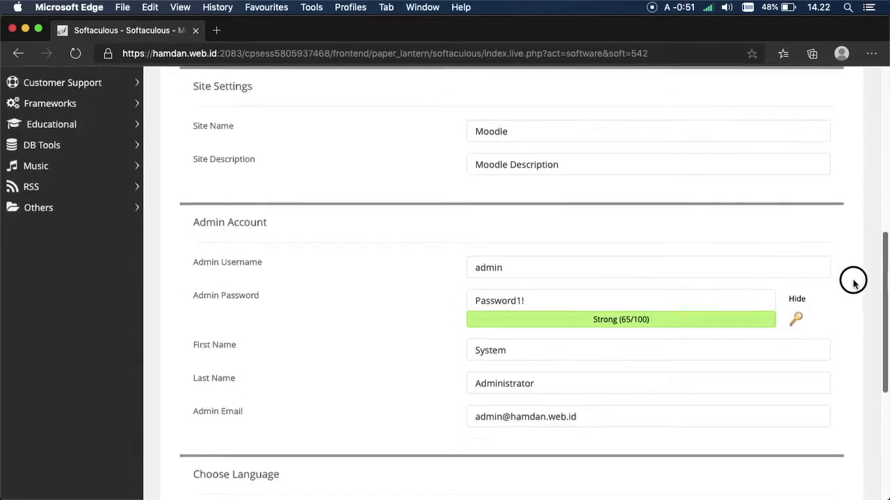
pyautogui.scroll(13, 853, 292)
pyautogui.moveTo(192, 290); pyautogui.dragTo(286, 293)
pyautogui.click(316, 289)
pyautogui.click(514, 282)
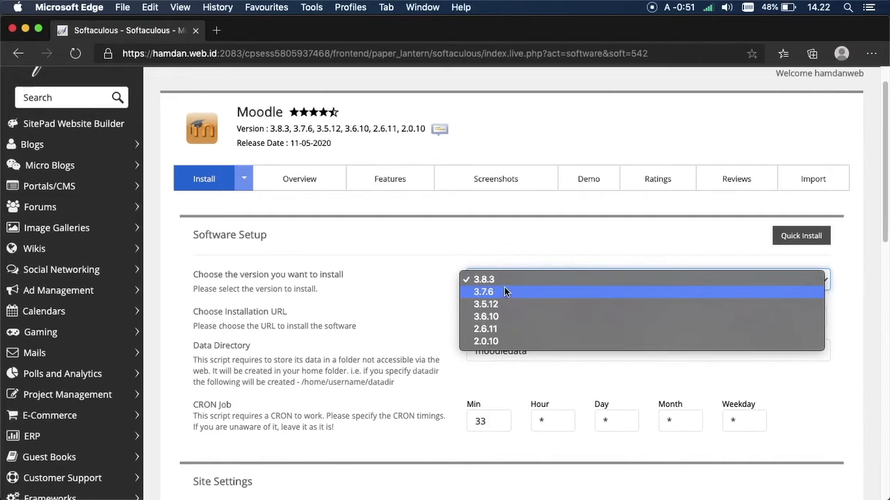
pyautogui.click(504, 281)
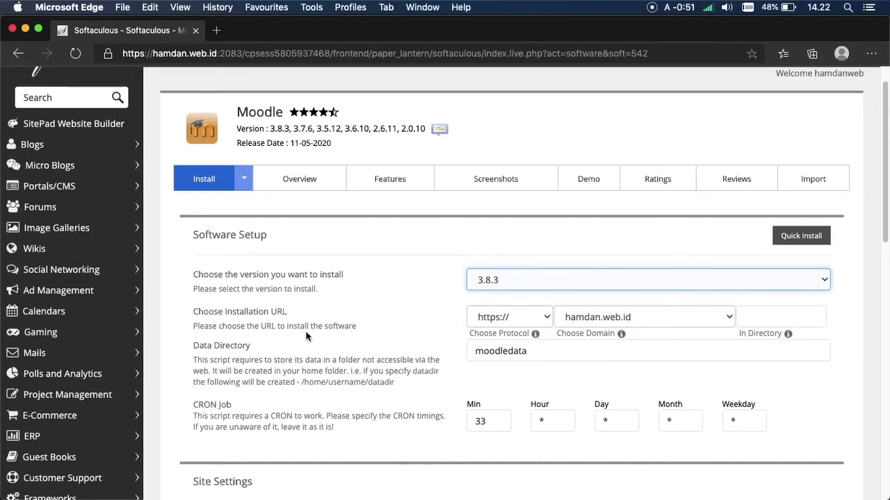
# Step: Choose belajar.hamdan.web.id as the installation domain
pyautogui.moveTo(205, 326); pyautogui.dragTo(336, 331)
pyautogui.click(357, 328)
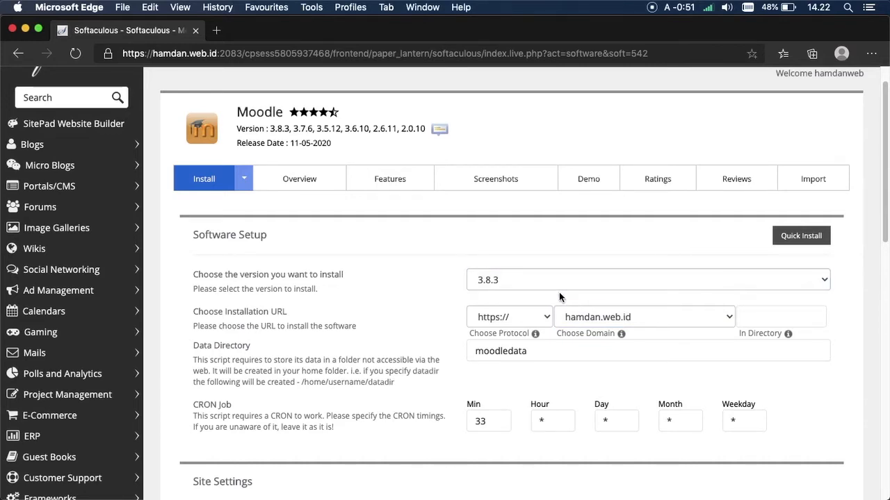
pyautogui.click(620, 318)
pyautogui.click(613, 354)
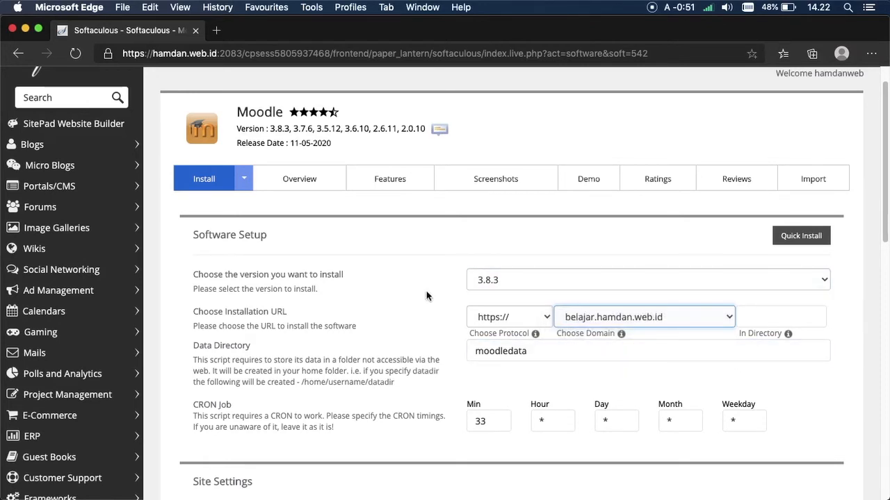
# Step: Rename the data directory from moodledata to moodlebelajar
pyautogui.click(572, 358)
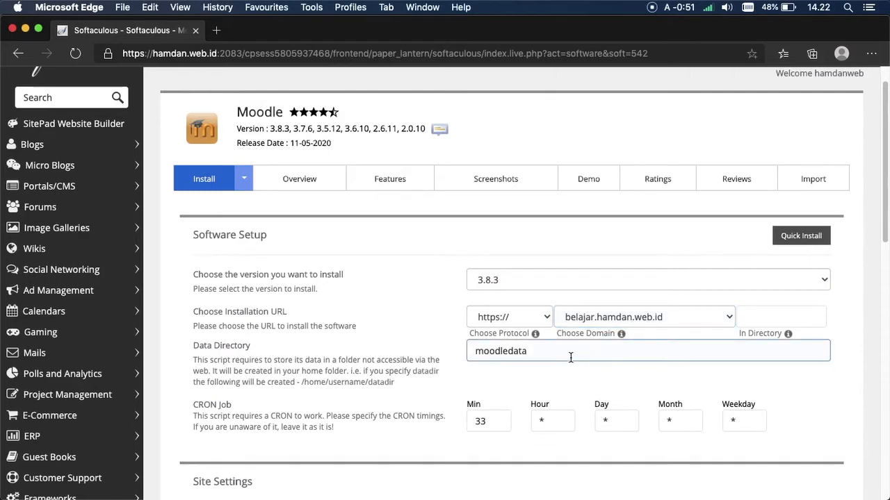
pyautogui.click(569, 356)
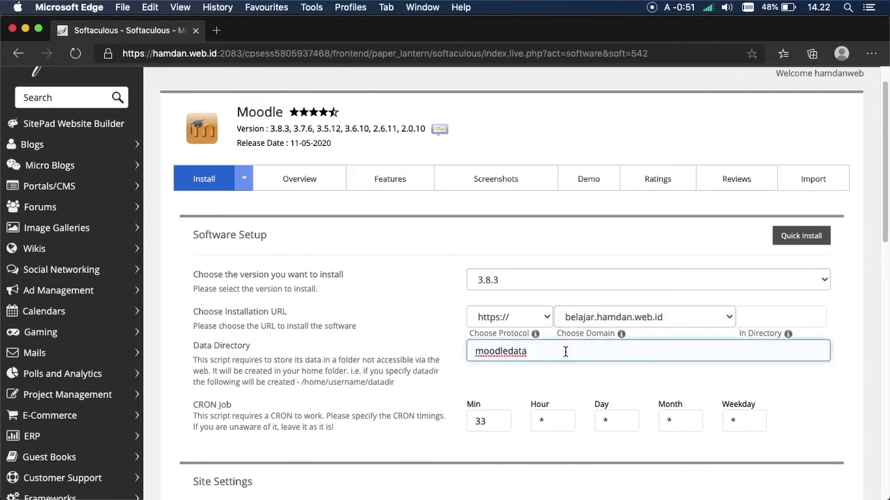
pyautogui.press('BackSpace')
pyautogui.press('BackSpace')
pyautogui.press('BackSpace')
pyautogui.press('BackSpace')
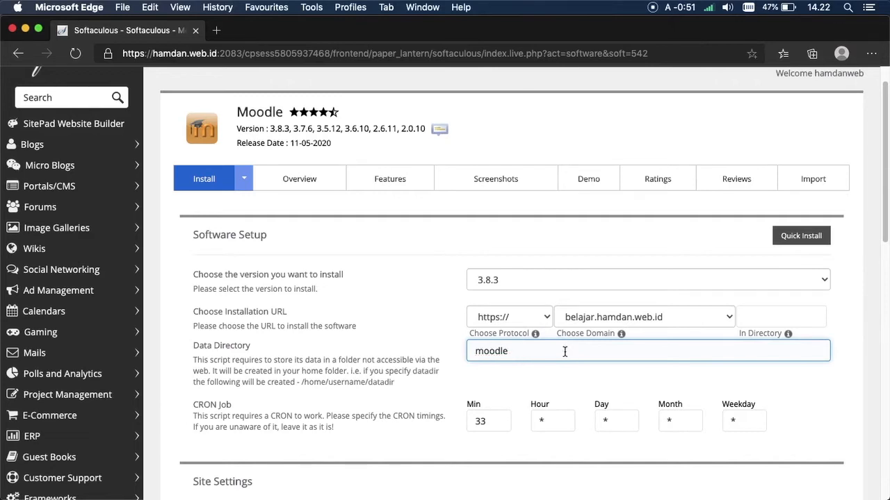
pyautogui.write('belajar')
pyautogui.moveTo(885, 119); pyautogui.dragTo(881, 192)
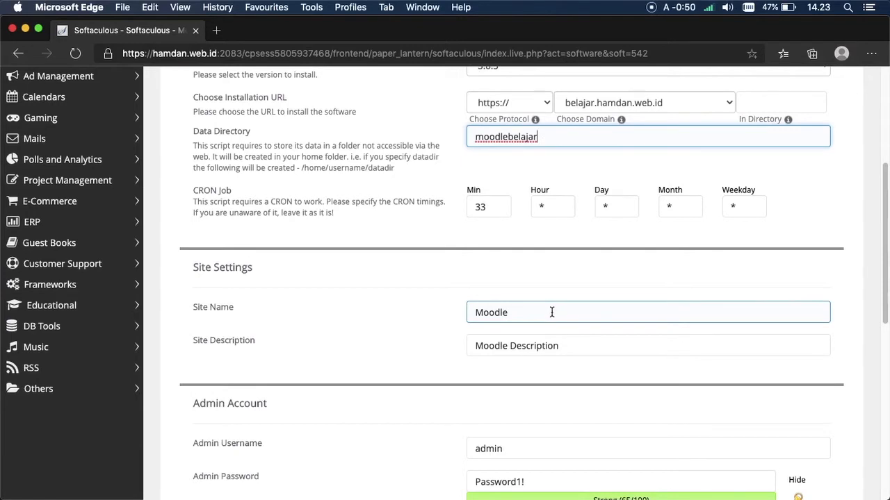
# Step: Replace the default site name with 'Tadika Mesra' and the description with 'Sekolah Kasih Sayang'
pyautogui.doubleClick(550, 313)
pyautogui.press('BackSpace')
pyautogui.write('Tadika Mesra')
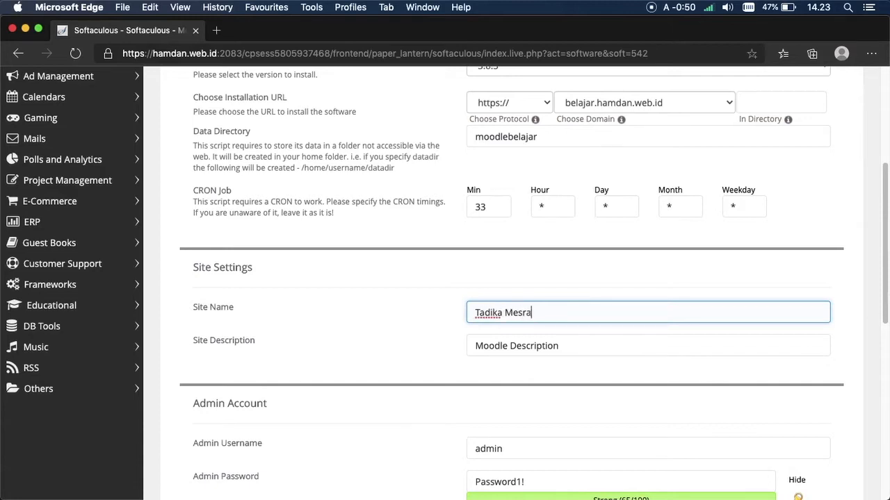
pyautogui.press('Tab')
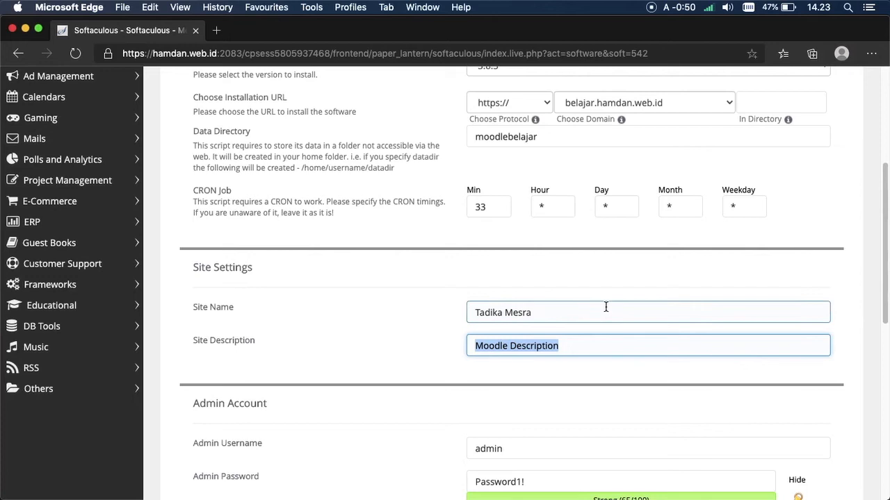
pyautogui.press('BackSpace')
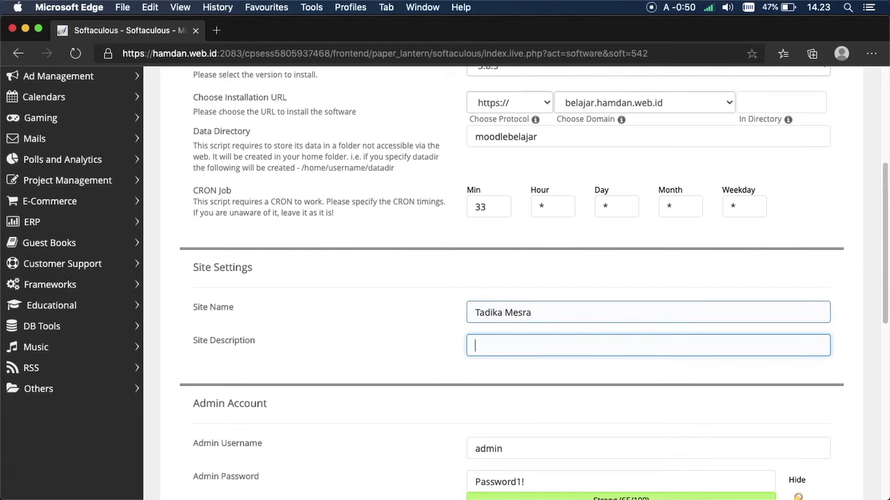
pyautogui.write('Sekolah Kasih Sayang')
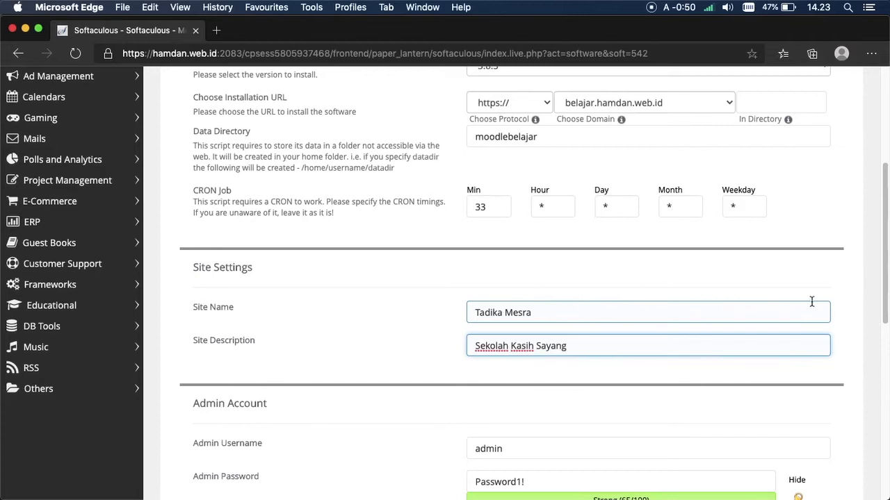
pyautogui.moveTo(877, 211); pyautogui.dragTo(883, 274)
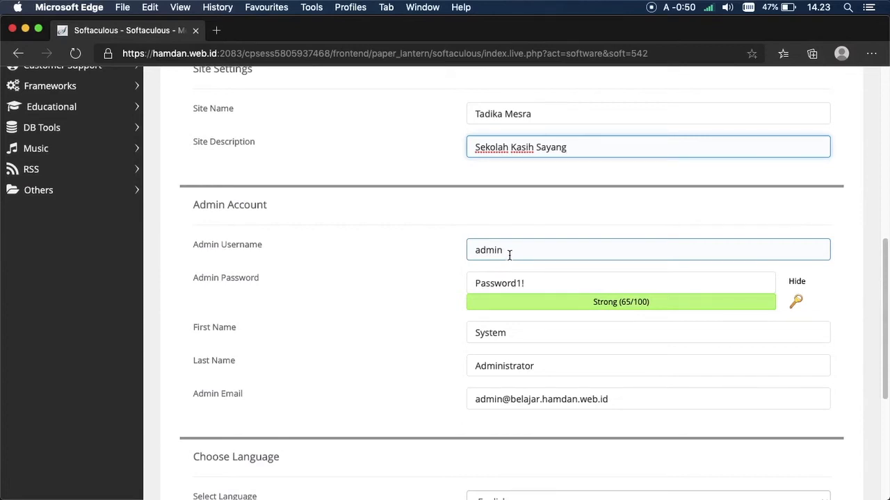
# Step: Edit the admin password, replacing its last characters to make it stronger
pyautogui.click(510, 255)
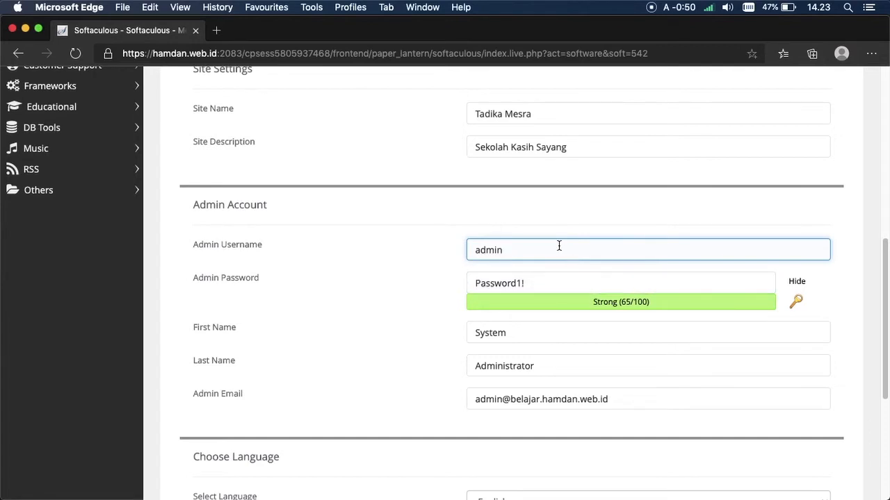
pyautogui.click(565, 284)
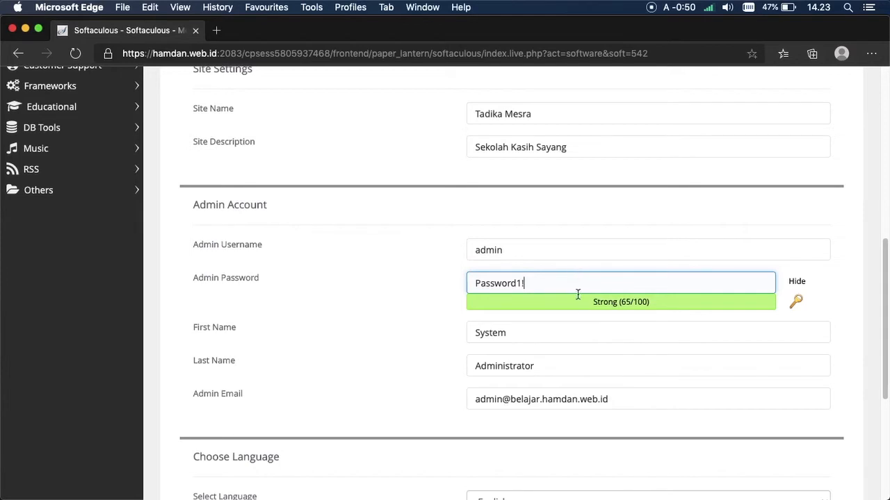
pyautogui.tripleClick(609, 302)
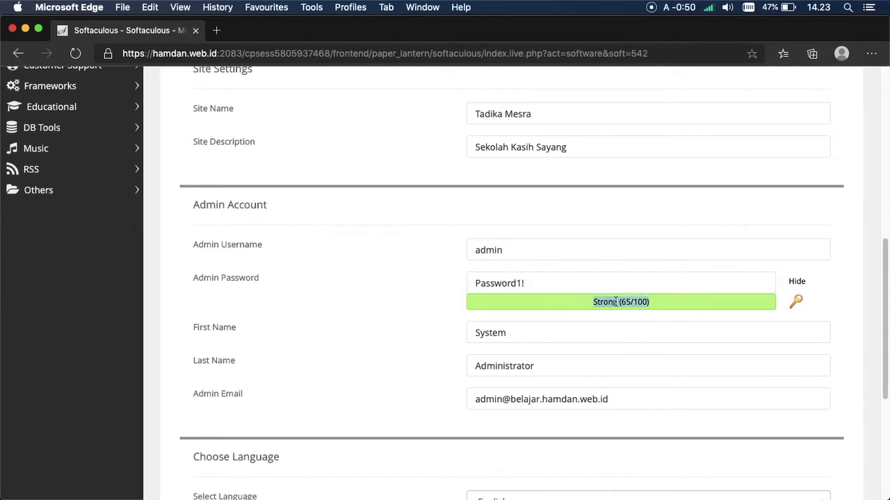
pyautogui.click(599, 304)
pyautogui.click(606, 285)
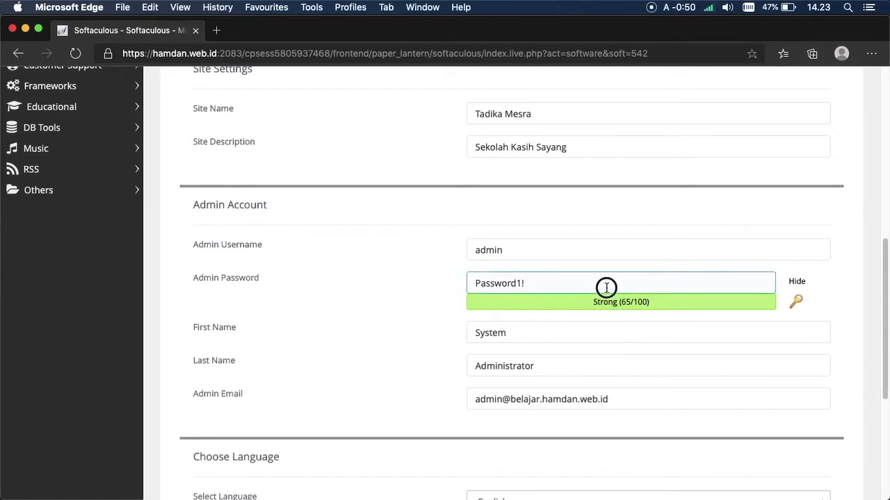
pyautogui.press('BackSpace')
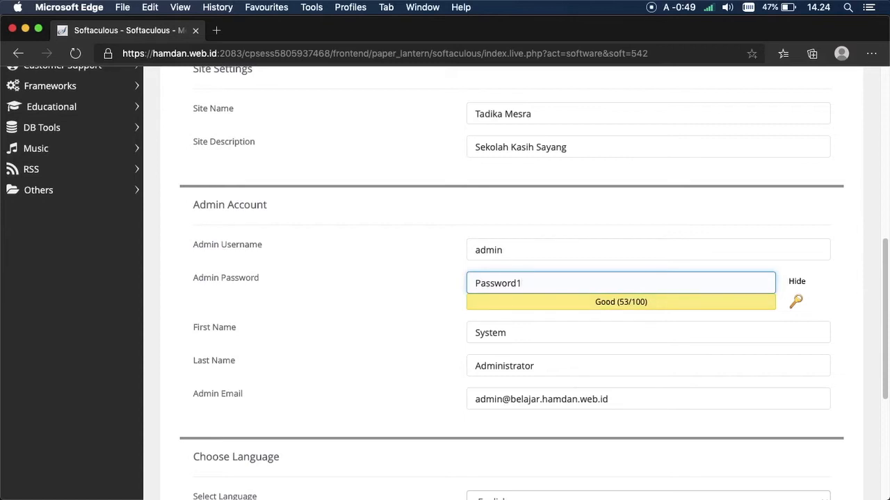
pyautogui.press('BackSpace')
pyautogui.press('BackSpace')
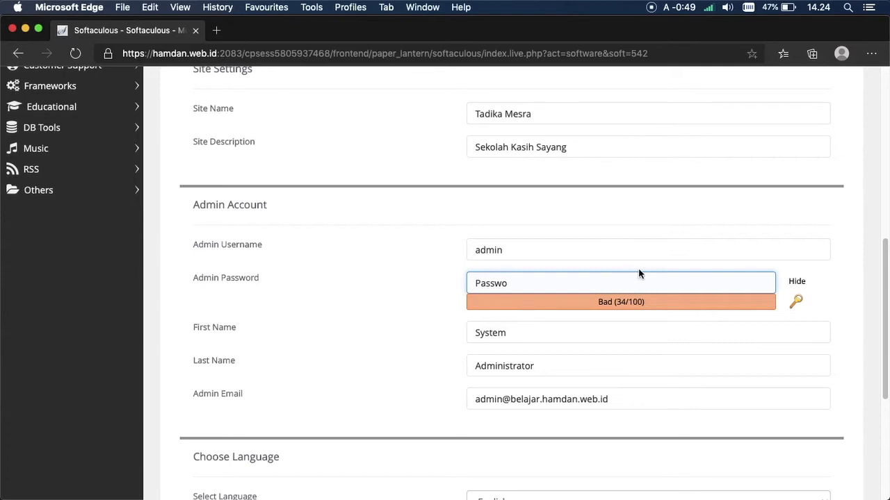
pyautogui.write('rd1!')
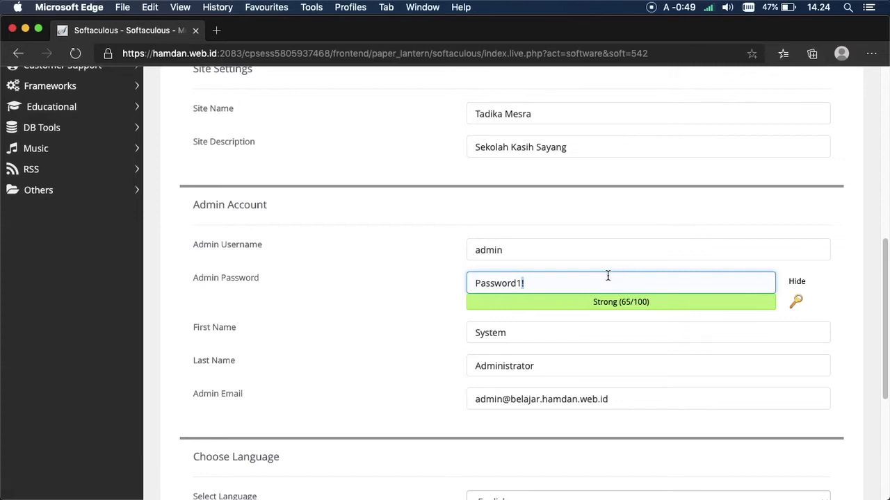
pyautogui.moveTo(536, 283); pyautogui.dragTo(481, 281)
pyautogui.click(538, 285)
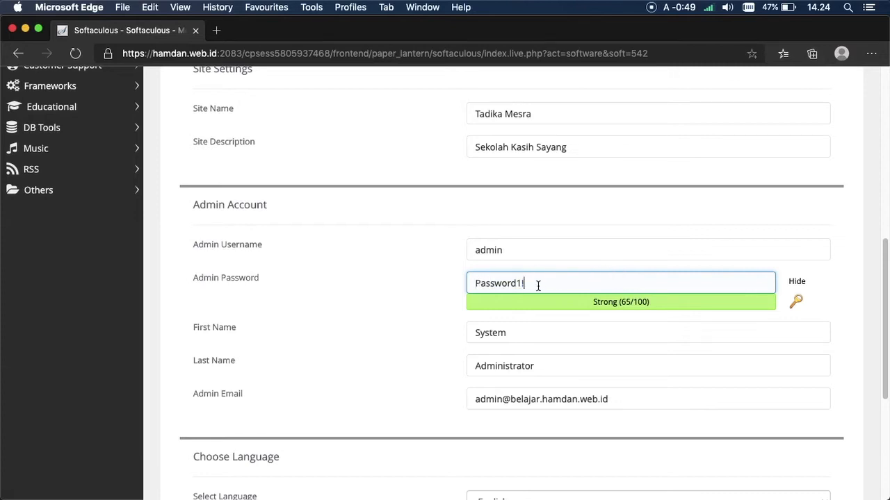
pyautogui.doubleClick(208, 333)
pyautogui.click(284, 332)
# Step: Fill in the administrator's first name, last name and e-mail address
pyautogui.doubleClick(523, 335)
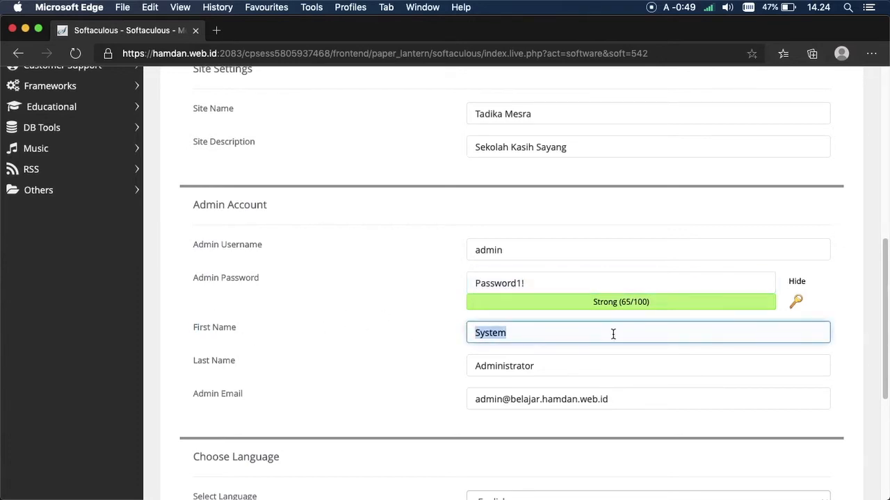
pyautogui.press('BackSpace')
pyautogui.write('Muhamad Hamdan')
pyautogui.press('Tab')
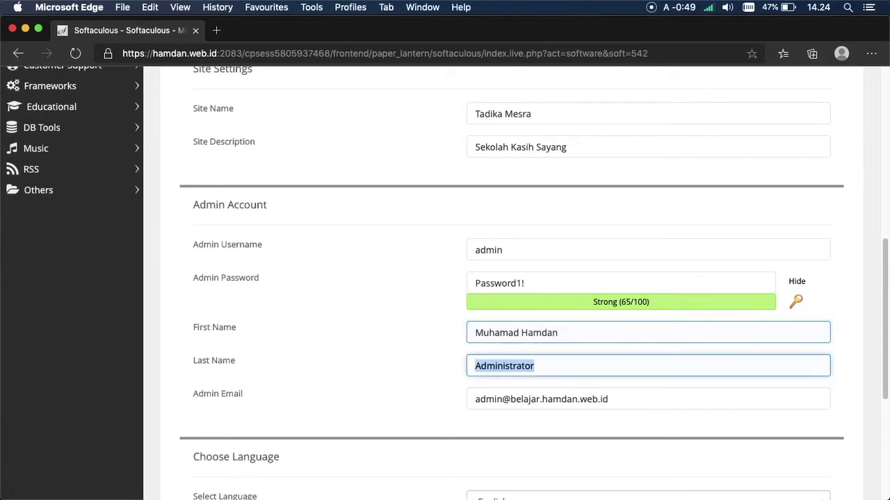
pyautogui.write('Fadhillah')
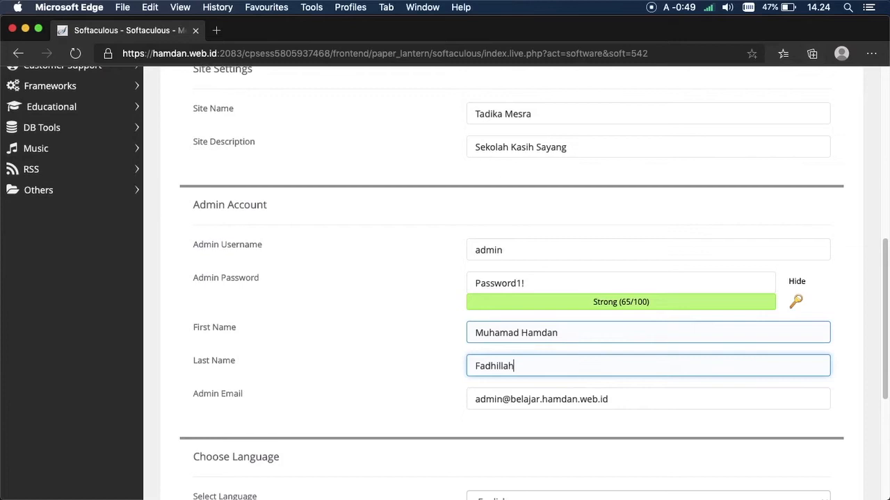
pyautogui.press('Tab')
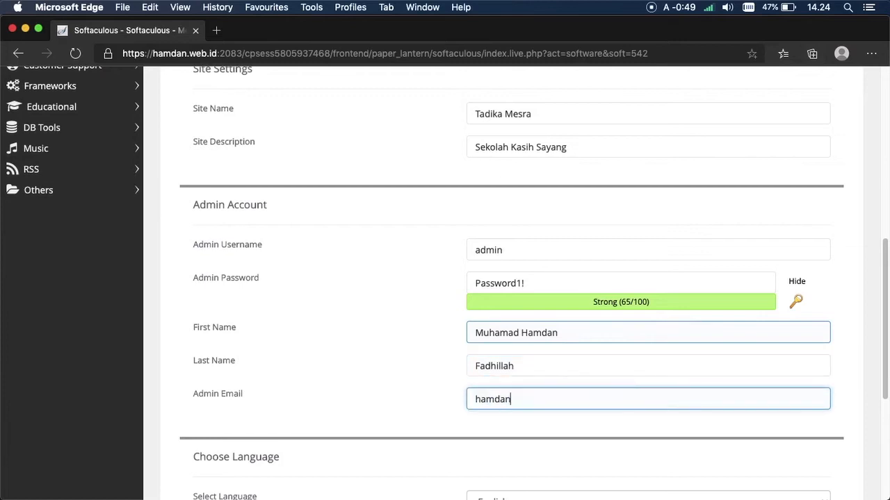
pyautogui.scroll(-5, 656, 314)
# Step: Keep English as the site language and submit the Moodle installation
pyautogui.click(683, 306)
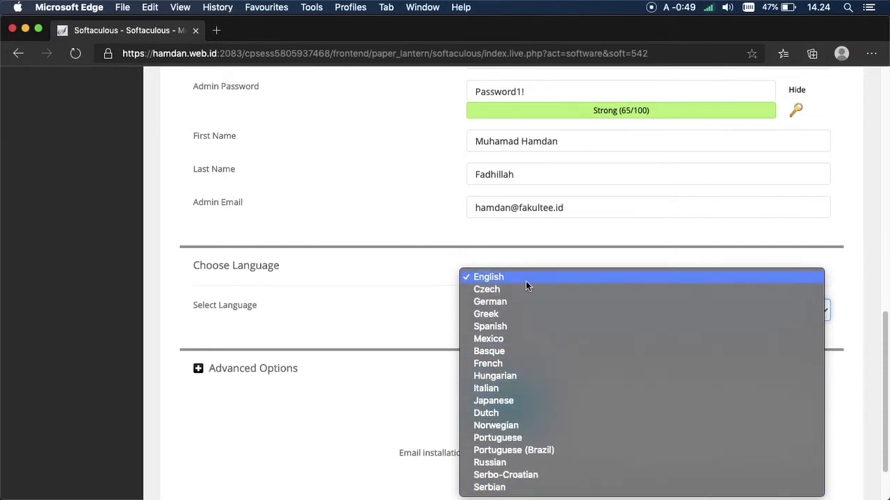
pyautogui.click(526, 281)
pyautogui.moveTo(885, 370); pyautogui.dragTo(853, 401)
pyautogui.click(522, 355)
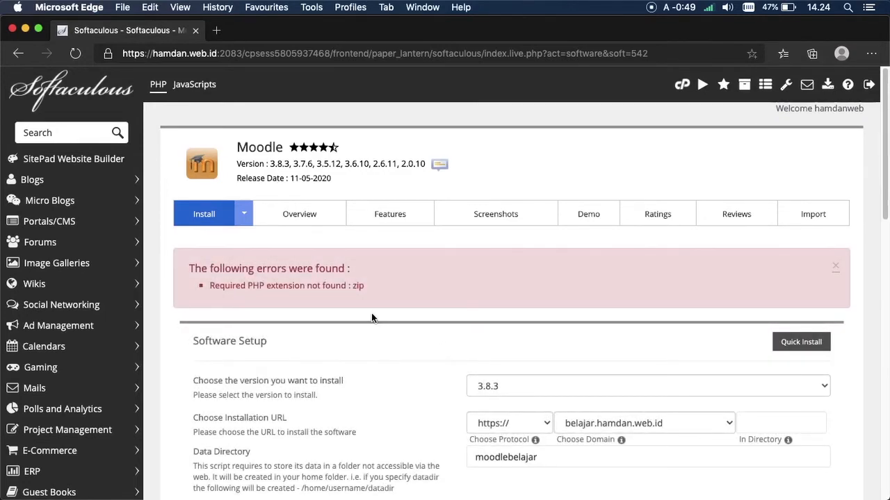
# Step: Read the 'Required PHP extension not found: zip' error message
pyautogui.moveTo(248, 287); pyautogui.dragTo(309, 289)
pyautogui.click(243, 286)
pyautogui.moveTo(370, 288); pyautogui.dragTo(357, 287)
pyautogui.moveTo(248, 287); pyautogui.dragTo(293, 289)
pyautogui.doubleClick(358, 286)
pyautogui.click(296, 294)
# Step: Open cPanel home in a new tab and start a function search for 'ph'
pyautogui.rightClick(687, 87)
pyautogui.click(698, 93)
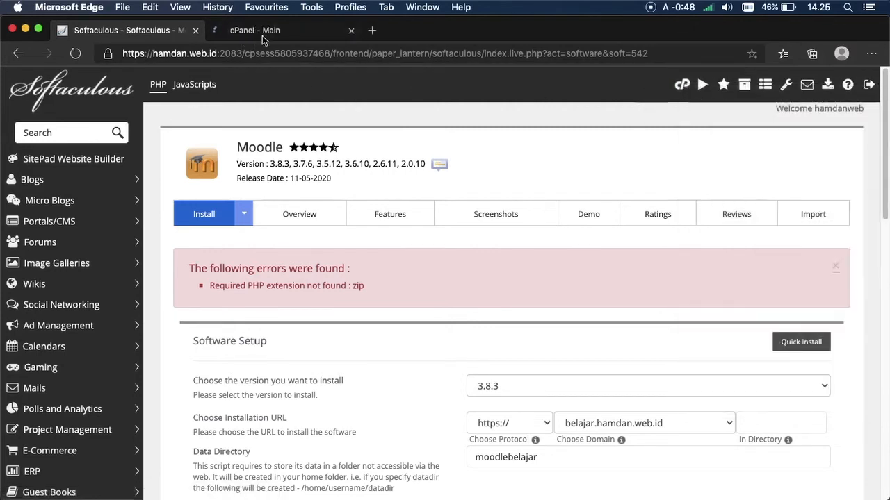
pyautogui.click(251, 34)
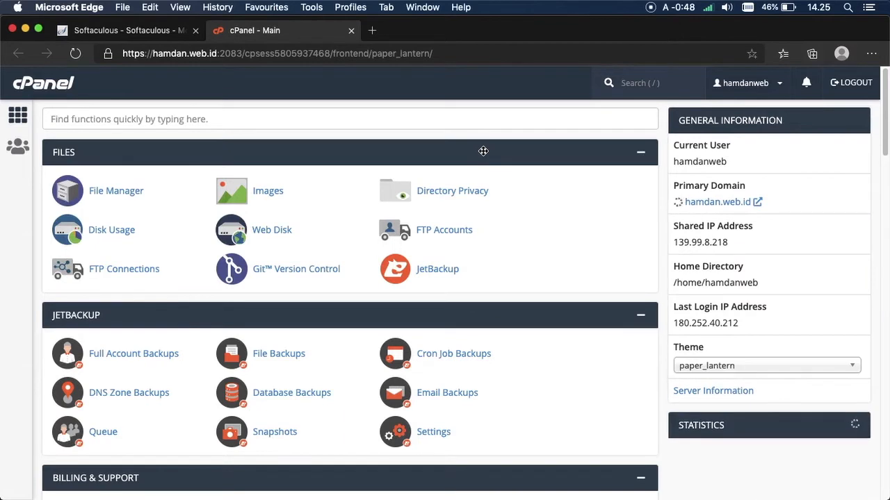
pyautogui.click(498, 125)
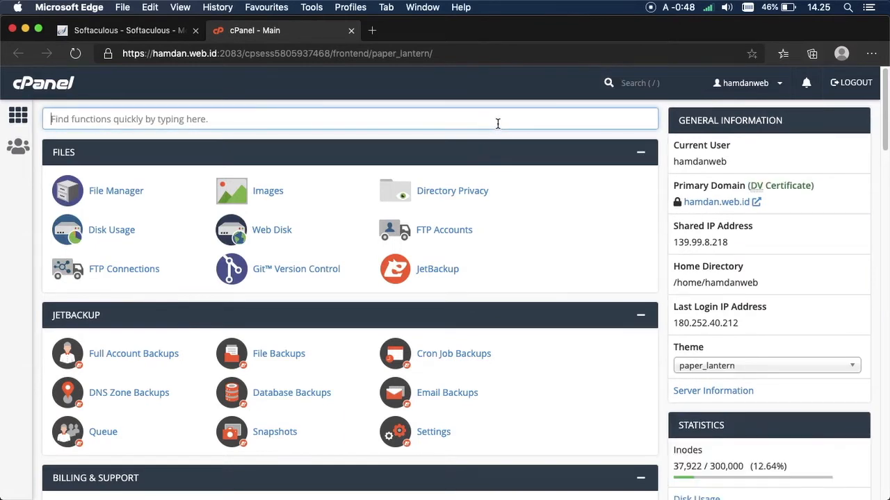
pyautogui.write('php')
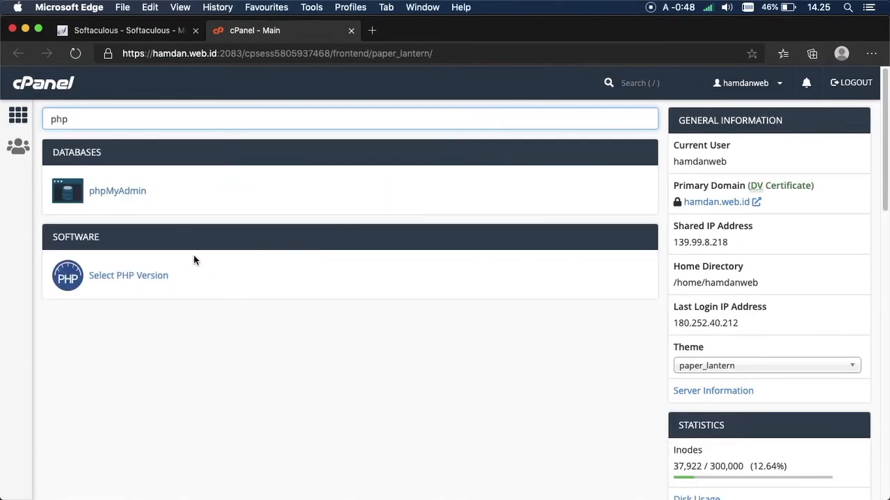
# Step: Open Select PHP Version and recheck the zip extension error on the Moodle page
pyautogui.click(120, 276)
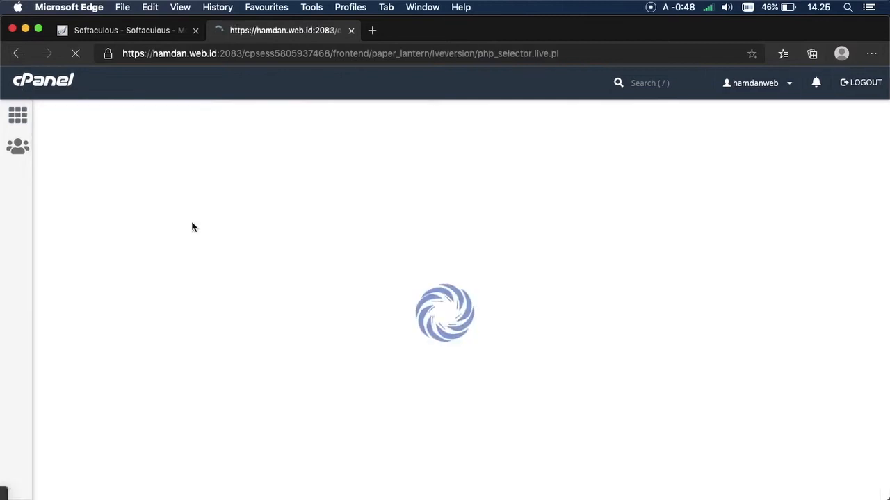
pyautogui.click(170, 30)
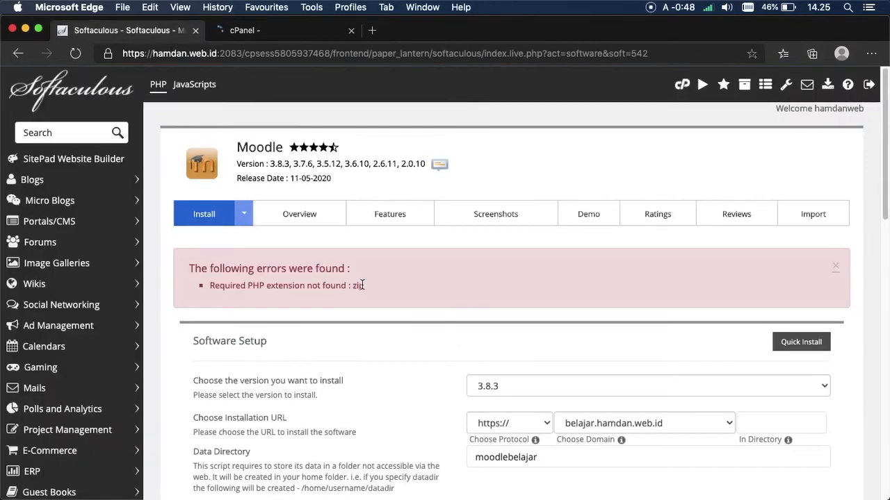
pyautogui.doubleClick(358, 286)
pyautogui.click(410, 308)
pyautogui.moveTo(253, 285); pyautogui.dragTo(306, 287)
pyautogui.click(370, 290)
pyautogui.moveTo(248, 288); pyautogui.dragTo(304, 288)
pyautogui.click(305, 297)
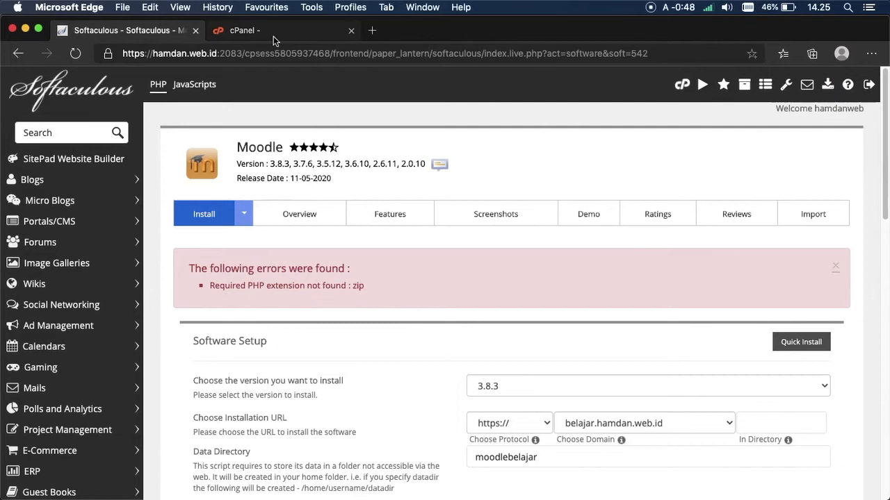
# Step: Tick the zip extension in the PHP Selector extensions list
pyautogui.click(273, 36)
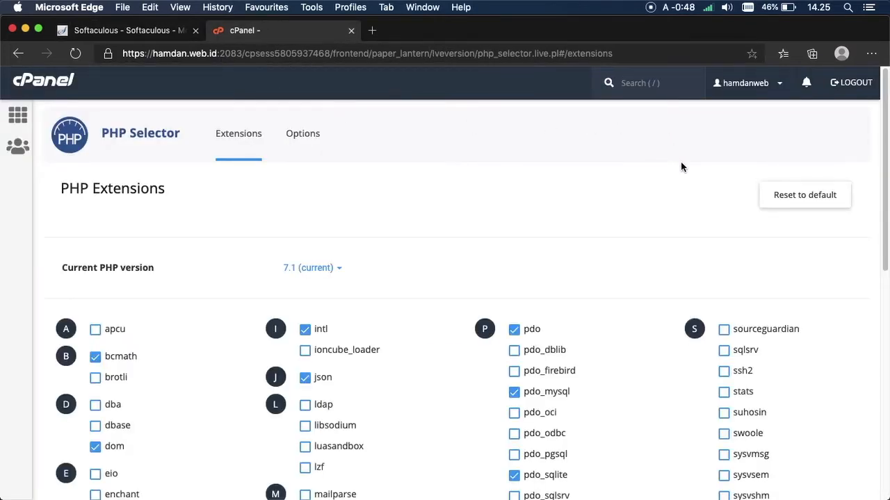
pyautogui.moveTo(884, 164); pyautogui.dragTo(850, 413)
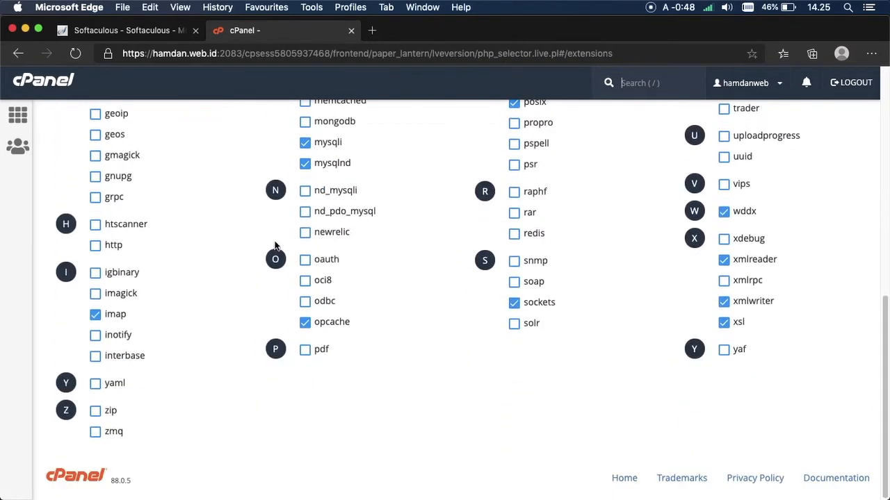
pyautogui.moveTo(885, 305); pyautogui.dragTo(868, 180)
pyautogui.click(119, 32)
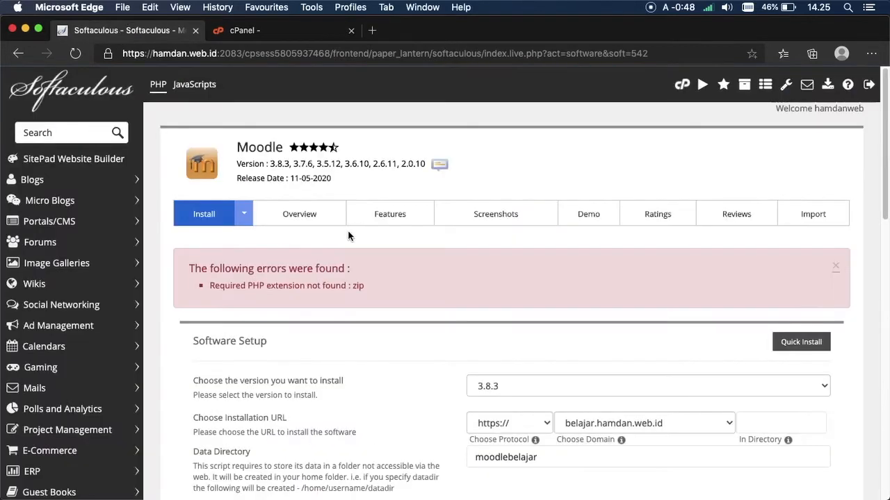
pyautogui.moveTo(247, 287); pyautogui.dragTo(304, 287)
pyautogui.doubleClick(357, 286)
pyautogui.click(236, 35)
pyautogui.moveTo(886, 230); pyautogui.dragTo(839, 357)
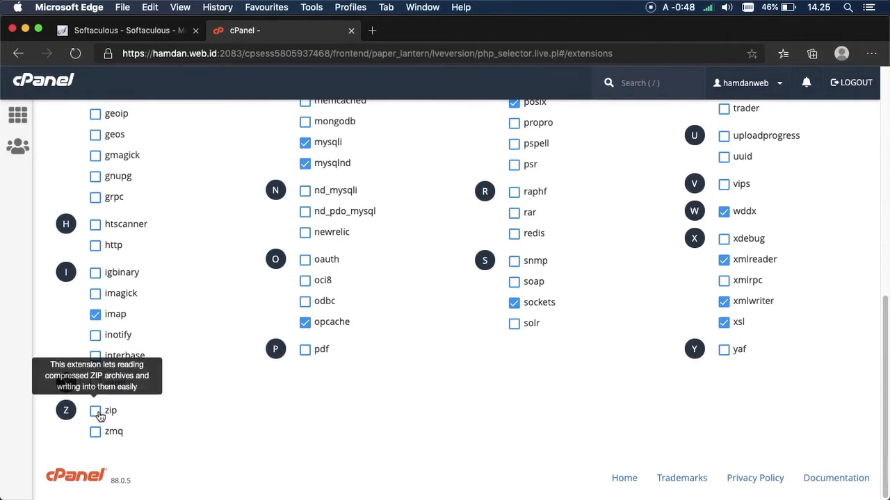
pyautogui.click(160, 30)
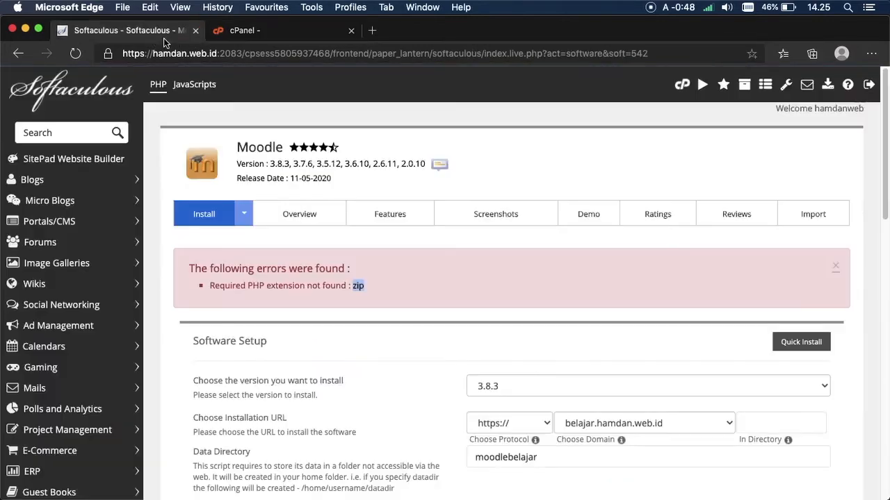
pyautogui.click(258, 30)
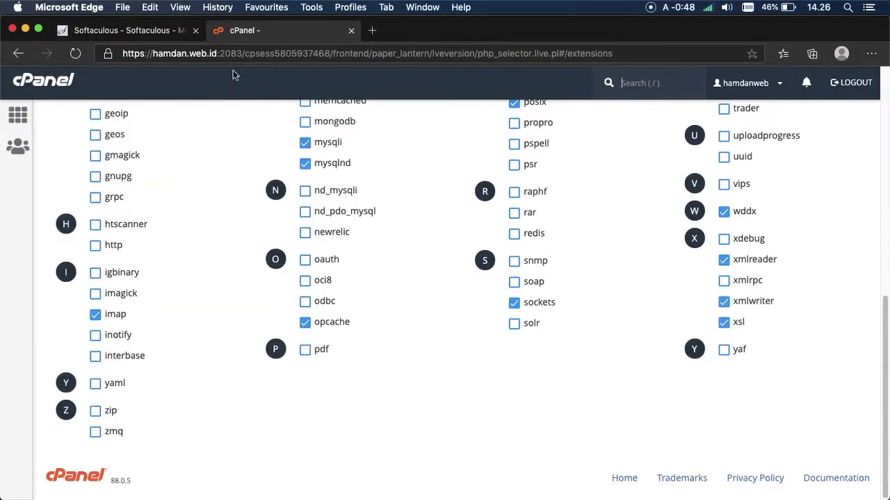
pyautogui.click(95, 410)
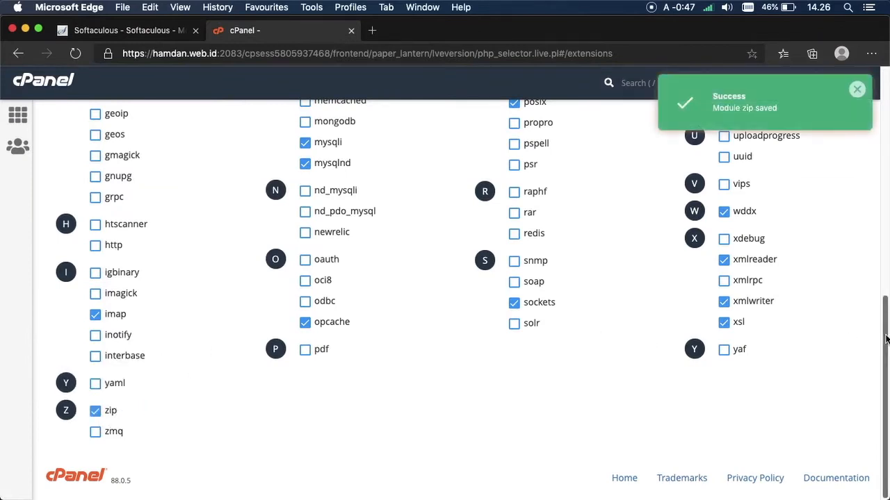
pyautogui.click(155, 32)
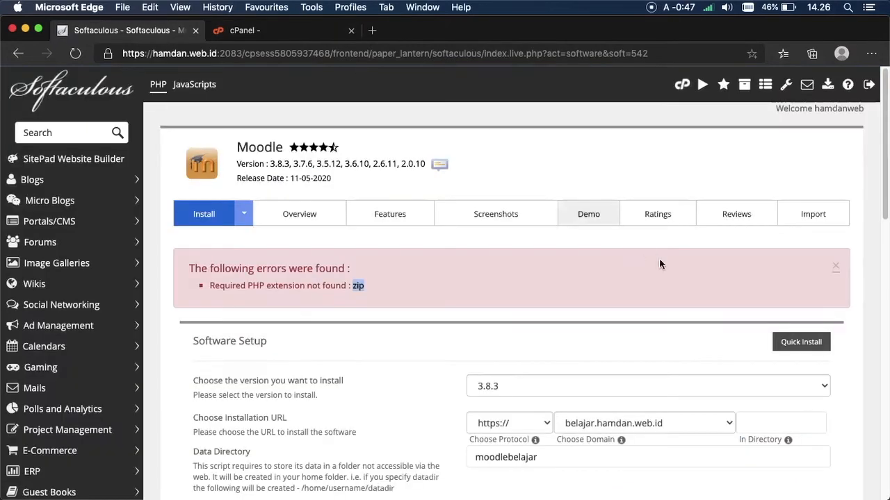
# Step: Resubmit the Moodle install and open the new Tadika Mesra site at belajar.hamdan.web.id
pyautogui.scroll(-10, 860, 308)
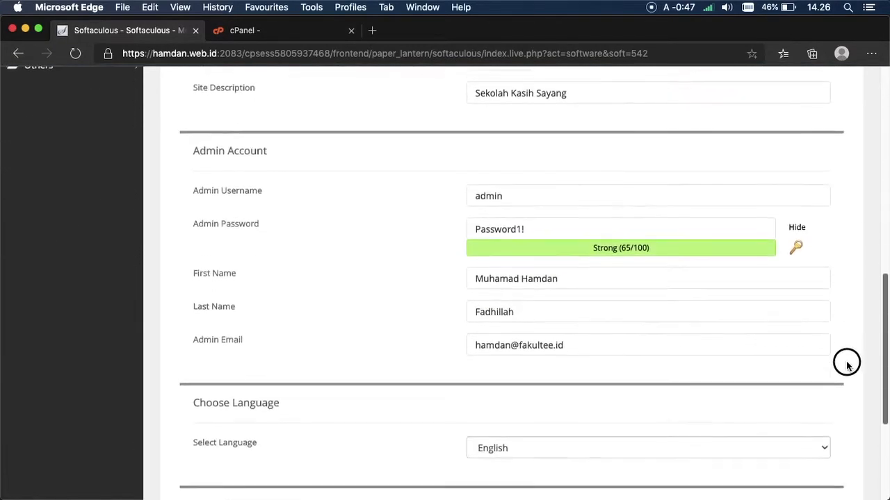
pyautogui.scroll(2, 843, 327)
pyautogui.scroll(2, 838, 312)
pyautogui.click(677, 253)
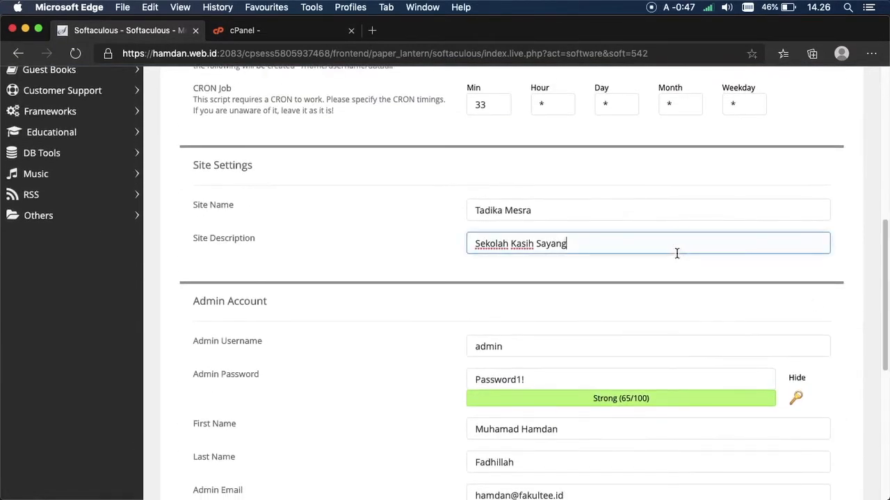
pyautogui.scroll(-5, 855, 389)
pyautogui.click(518, 342)
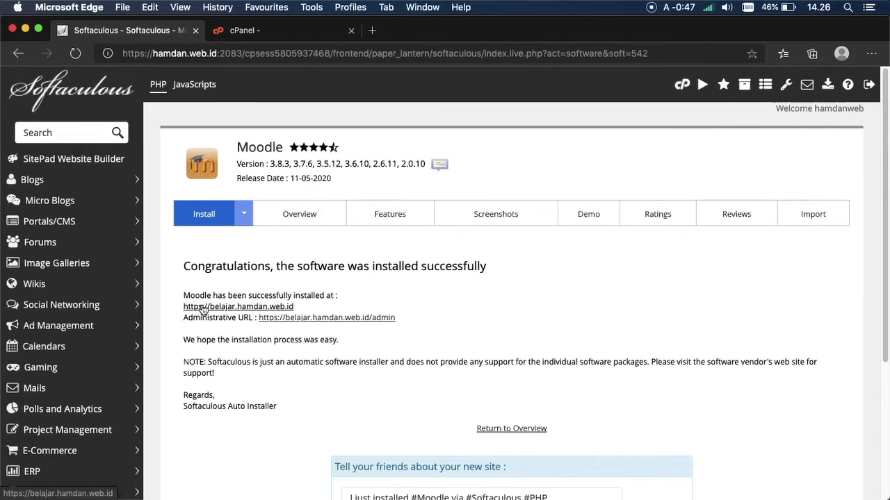
pyautogui.click(201, 307)
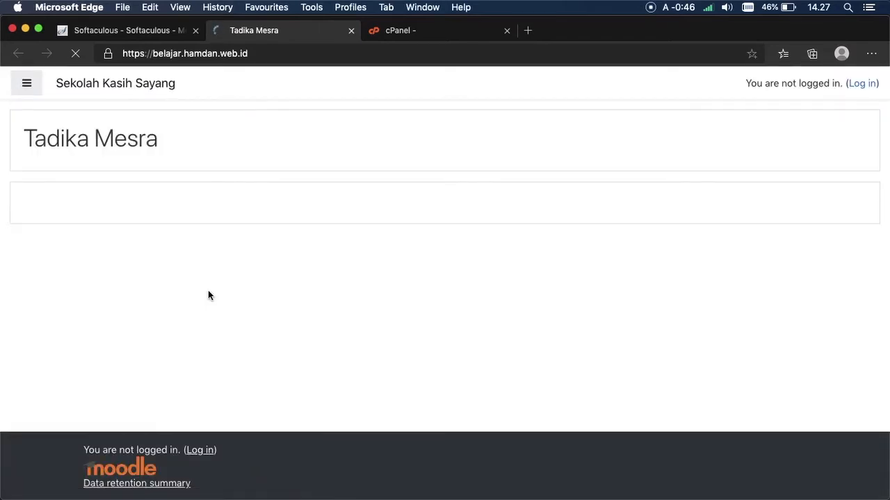
pyautogui.click(21, 92)
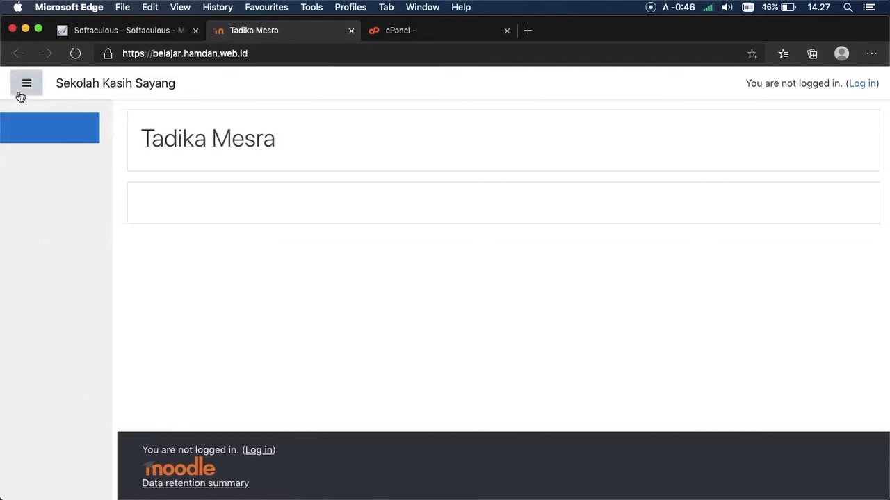
pyautogui.click(26, 88)
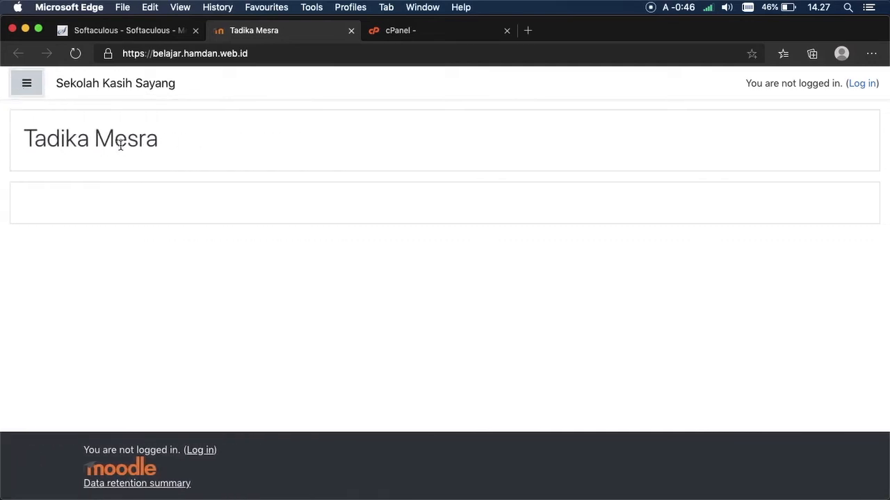
pyautogui.moveTo(25, 138); pyautogui.dragTo(81, 139)
pyautogui.click(99, 140)
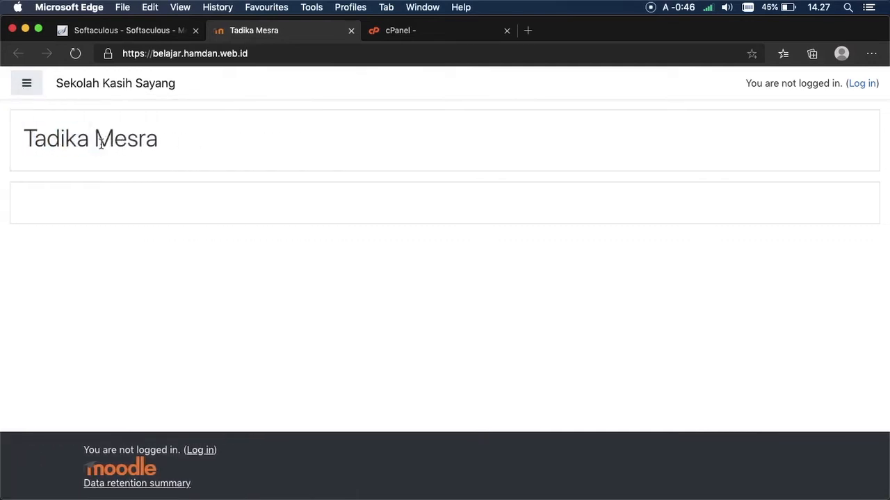
pyautogui.doubleClick(101, 143)
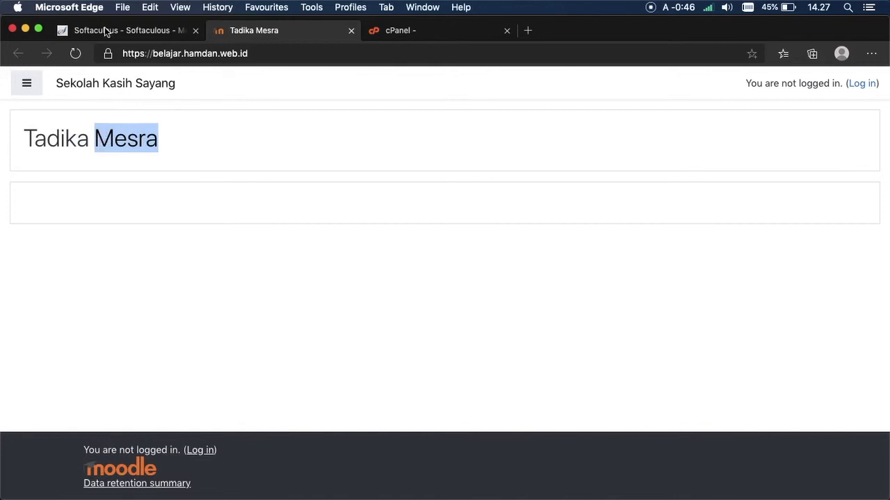
pyautogui.click(113, 32)
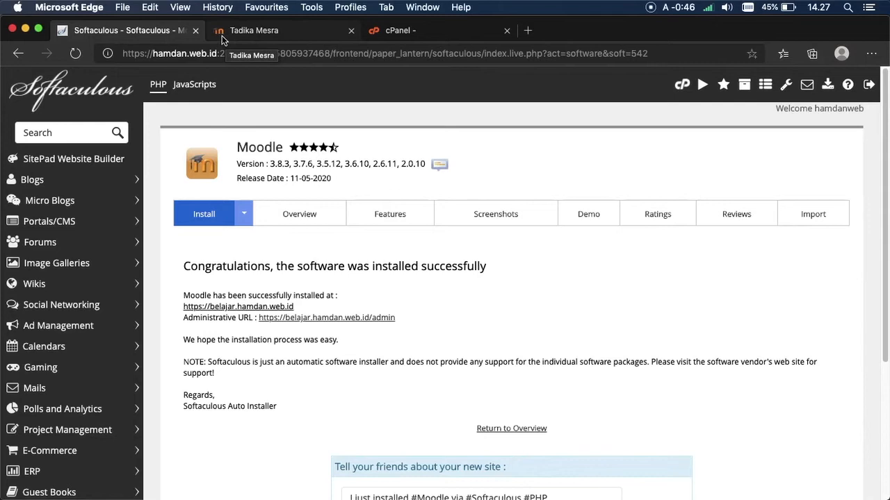
pyautogui.click(222, 36)
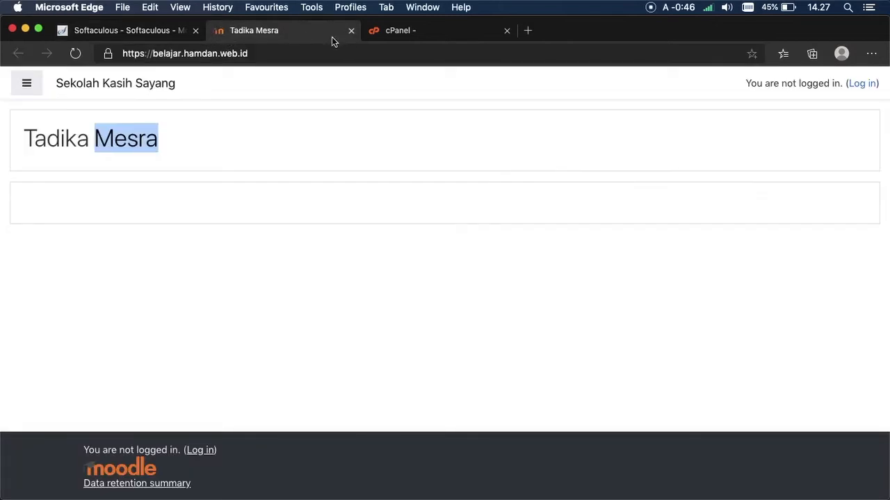
pyautogui.click(335, 157)
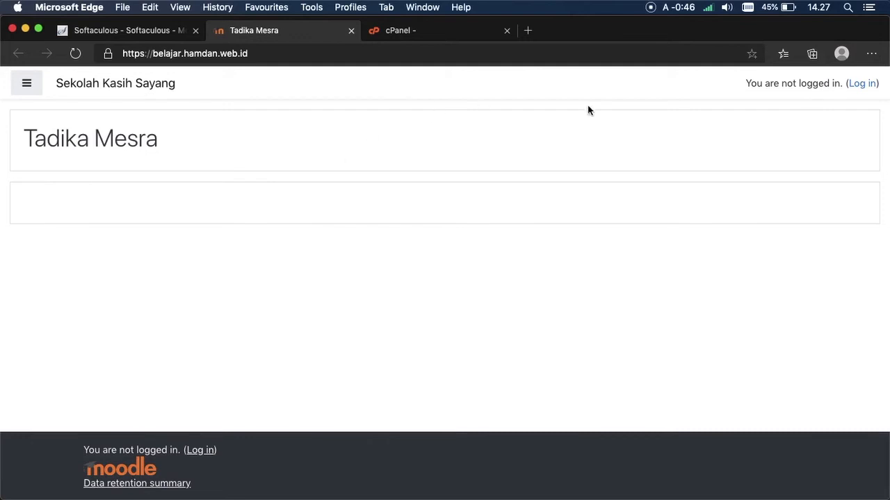
pyautogui.click(863, 84)
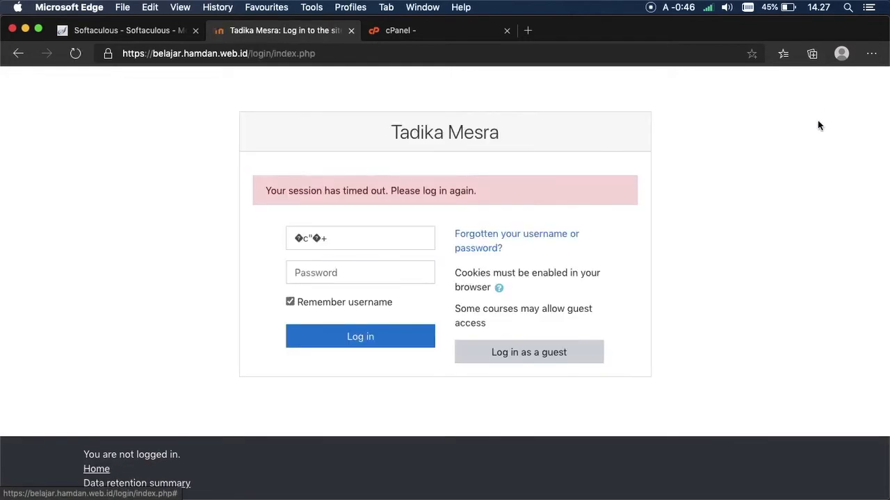
# Step: Clear the garbled text from the Moodle username field and recheck the Softaculous installation details
pyautogui.click(393, 244)
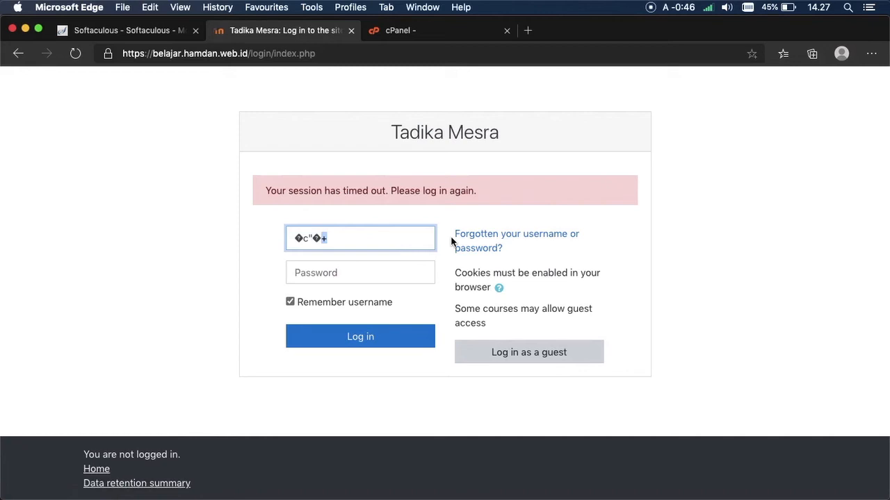
pyautogui.press('BackSpace')
pyautogui.press('BackSpace')
pyautogui.press('BackSpace')
pyautogui.press('BackSpace')
pyautogui.press('BackSpace')
pyautogui.click(352, 254)
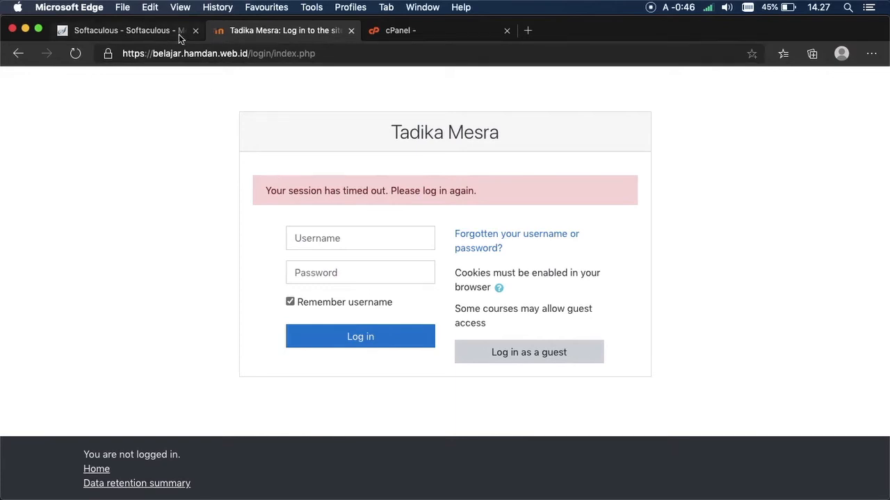
pyautogui.click(154, 32)
pyautogui.click(270, 34)
# Step: Log in to Tadika Mesra with the administrator username and password
pyautogui.click(370, 232)
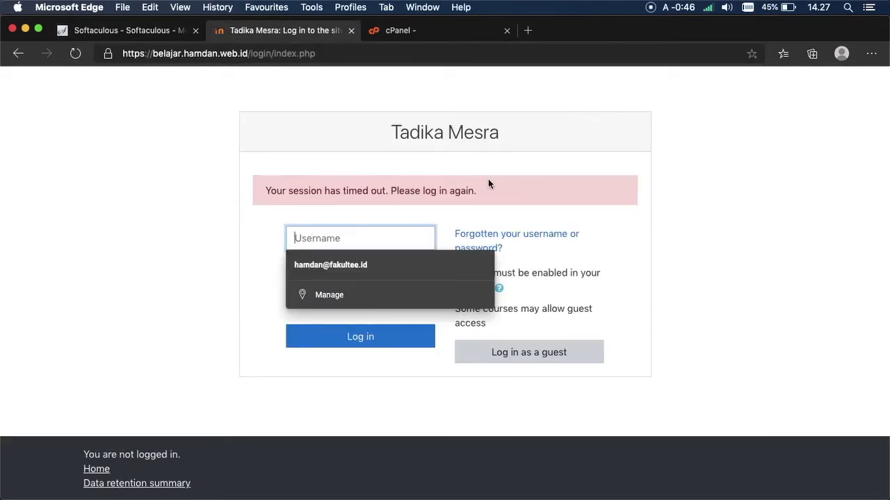
pyautogui.write('admin')
pyautogui.press('Tab')
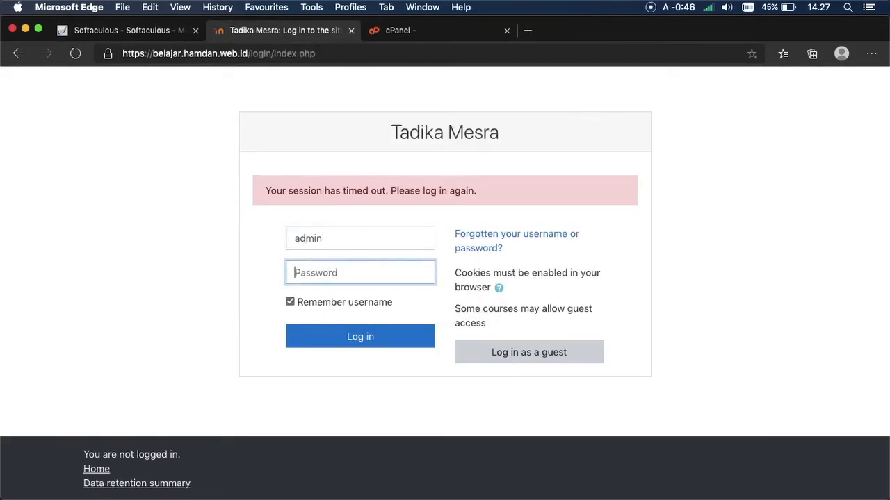
pyautogui.write('a')
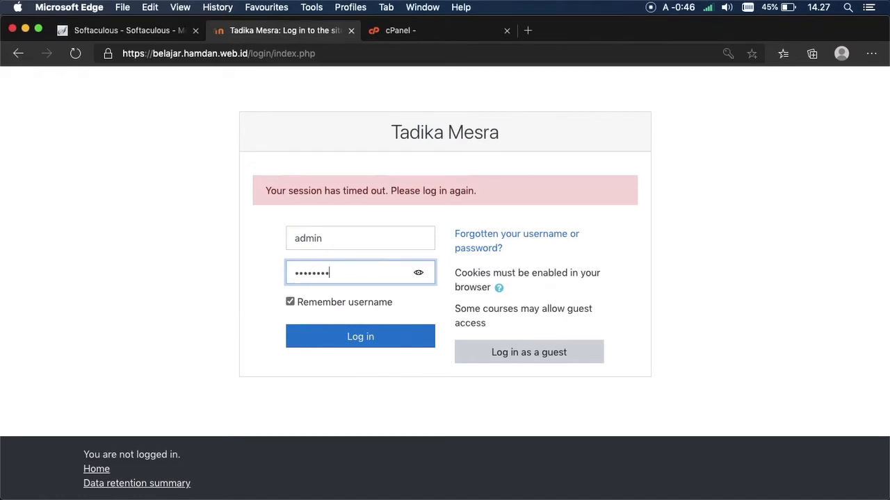
pyautogui.write('a')
pyautogui.doubleClick(319, 303)
pyautogui.click(209, 301)
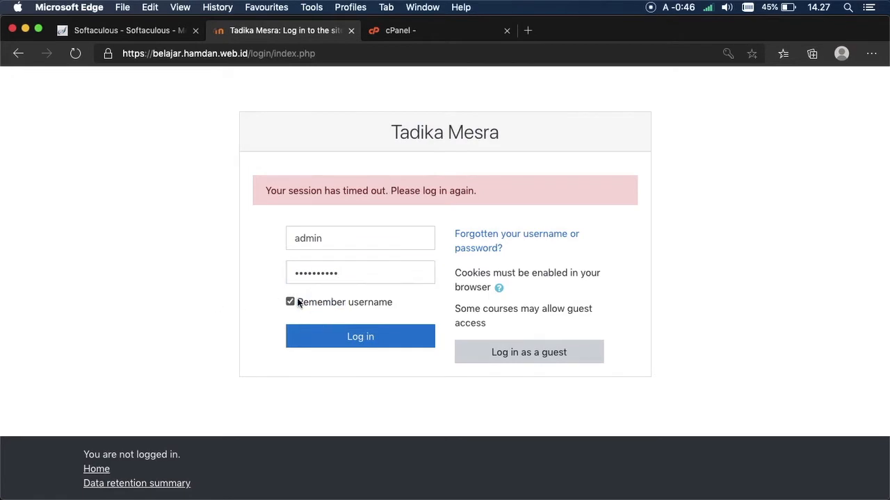
pyautogui.click(337, 338)
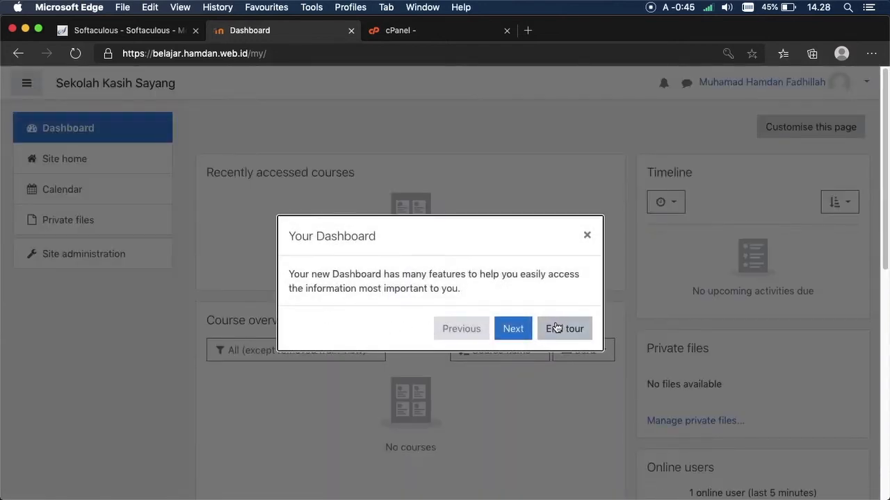
# Step: End the dashboard tour and go to Site administration > Language > Language packs
pyautogui.click(560, 328)
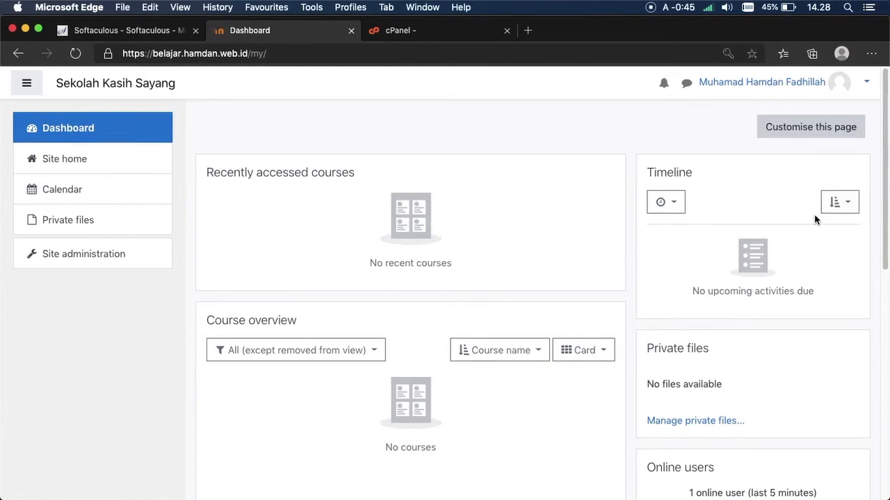
pyautogui.moveTo(884, 123); pyautogui.dragTo(880, 103)
pyautogui.click(52, 257)
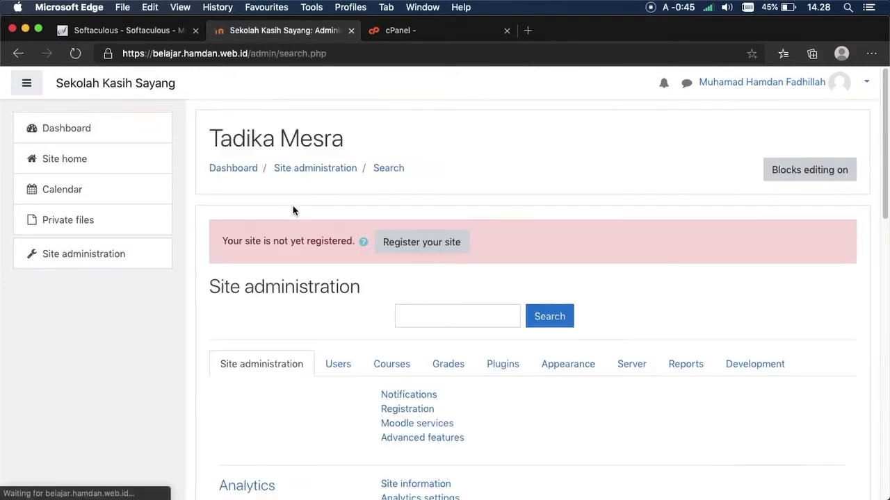
pyautogui.moveTo(885, 156); pyautogui.dragTo(879, 316)
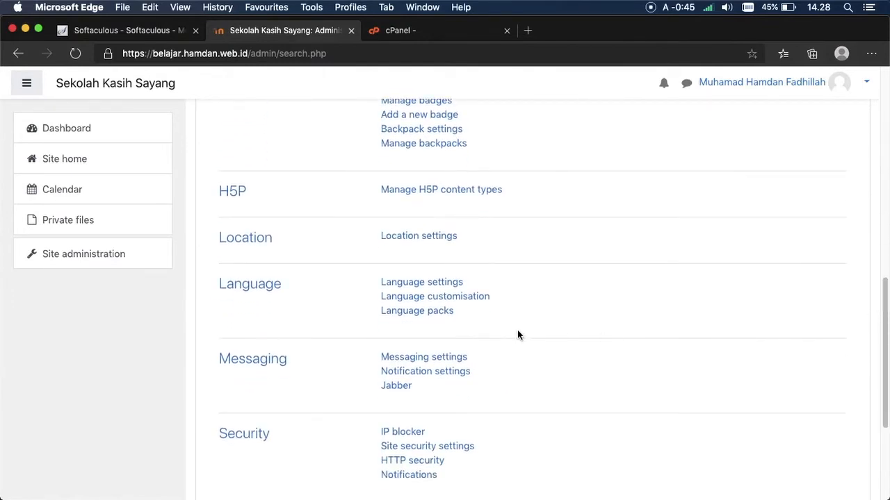
pyautogui.click(431, 314)
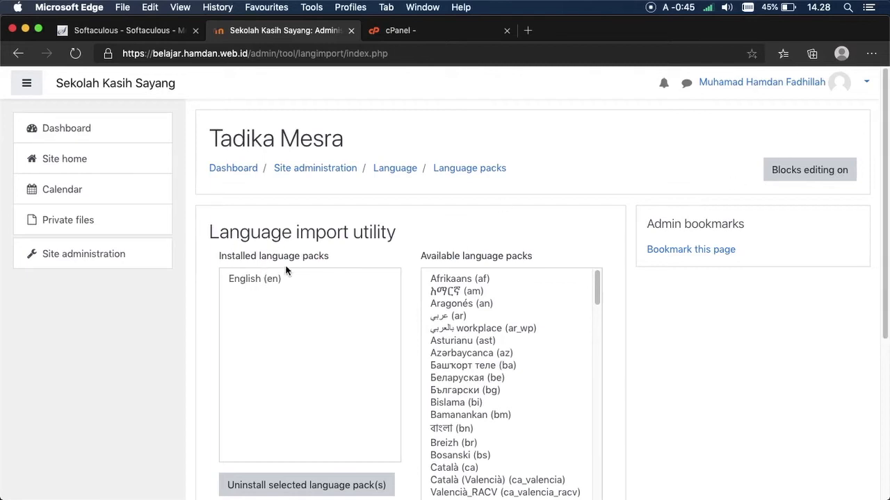
# Step: Install the Indonesian (id) pack from Available language packs, then return to Site administration
pyautogui.moveTo(887, 148); pyautogui.dragTo(876, 223)
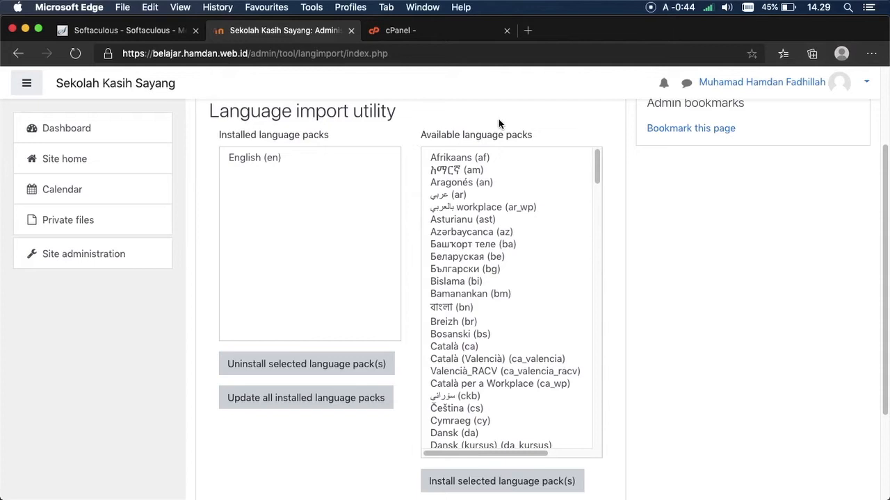
pyautogui.moveTo(596, 153); pyautogui.dragTo(595, 259)
pyautogui.click(502, 363)
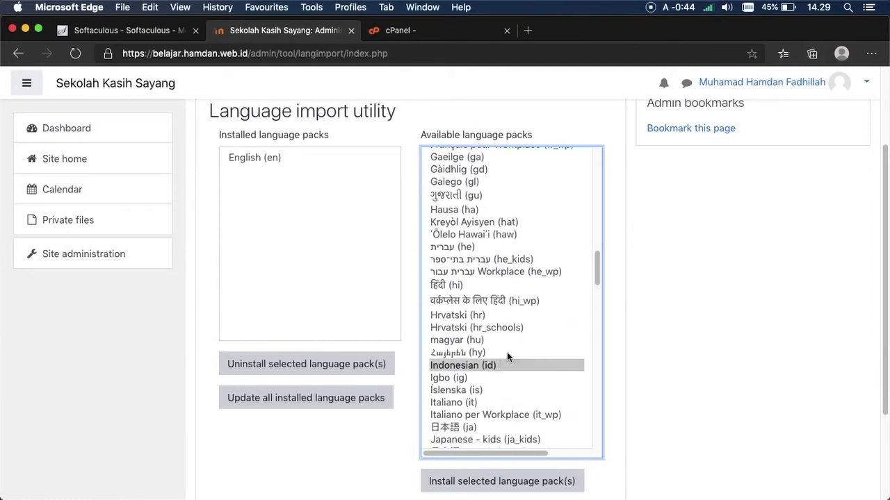
pyautogui.click(534, 485)
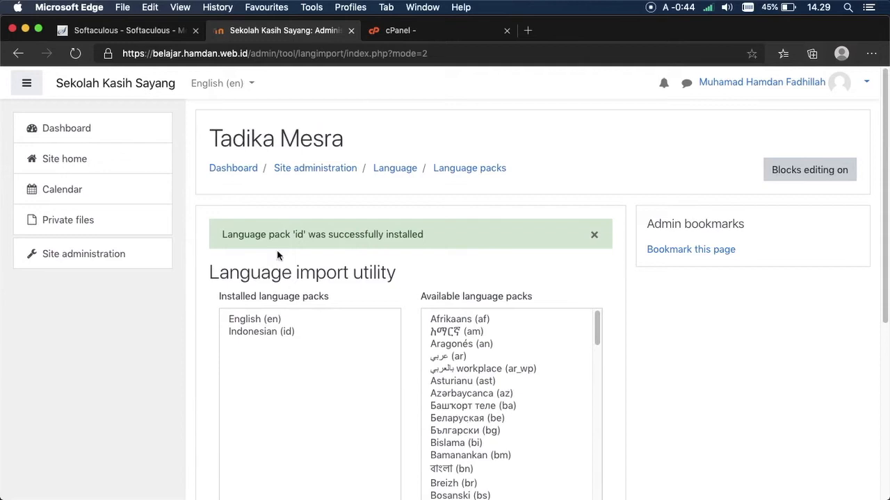
pyautogui.click(119, 254)
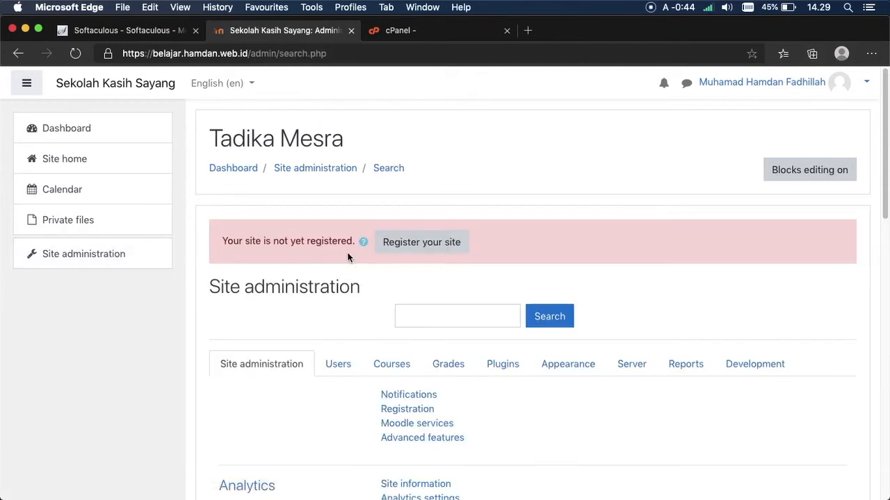
pyautogui.moveTo(884, 160); pyautogui.dragTo(871, 333)
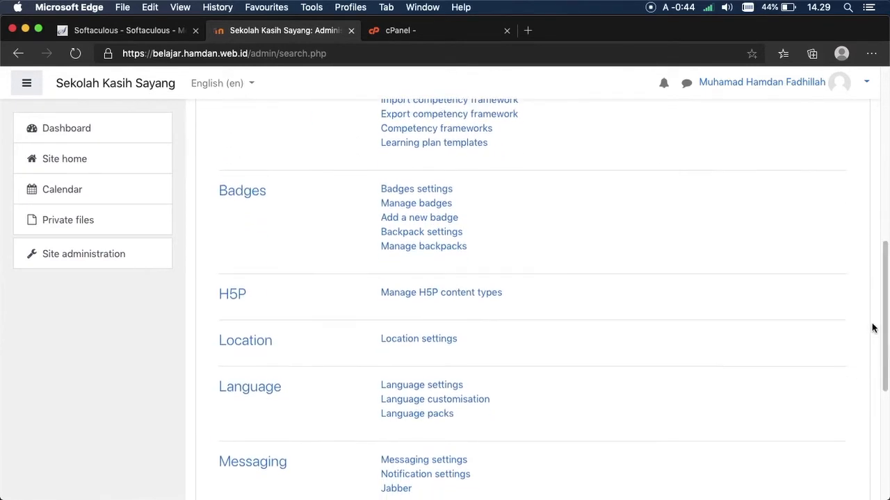
# Step: Set Default language to Indonesian (id) in Language settings, save, and return to Site administration
pyautogui.click(440, 386)
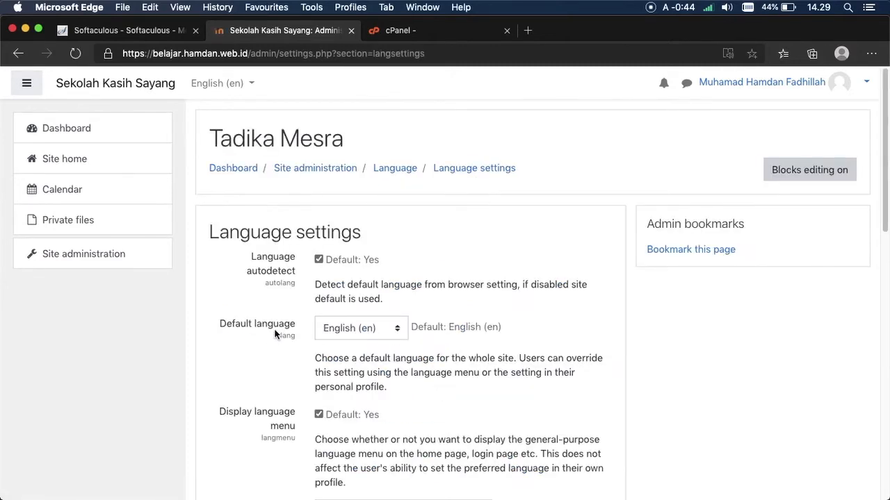
pyautogui.click(319, 334)
pyautogui.click(324, 339)
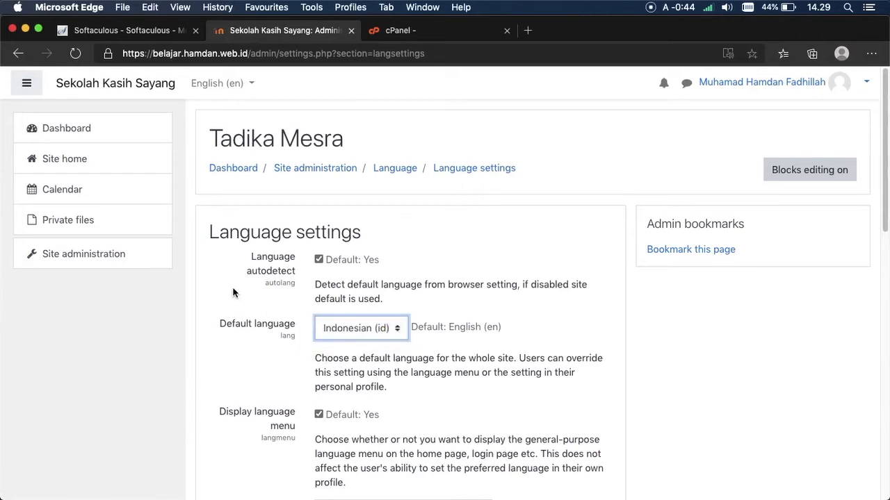
pyautogui.scroll(-10, 869, 216)
pyautogui.click(379, 364)
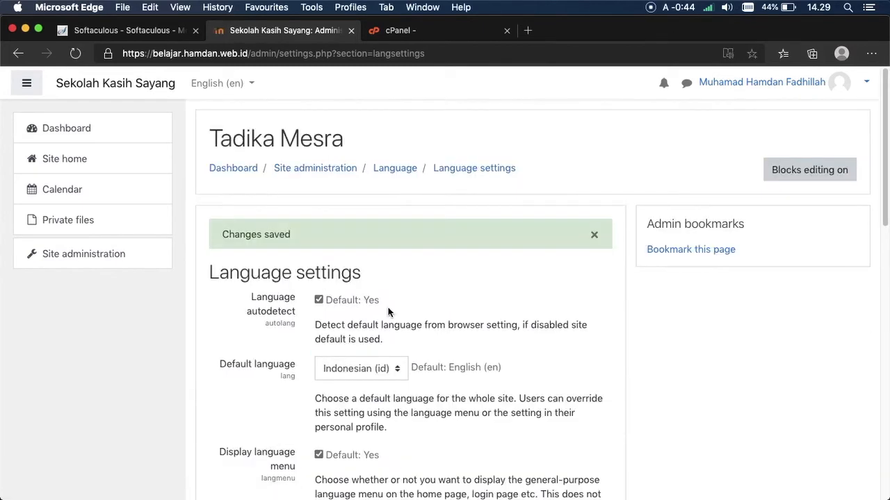
pyautogui.click(246, 170)
pyautogui.click(155, 243)
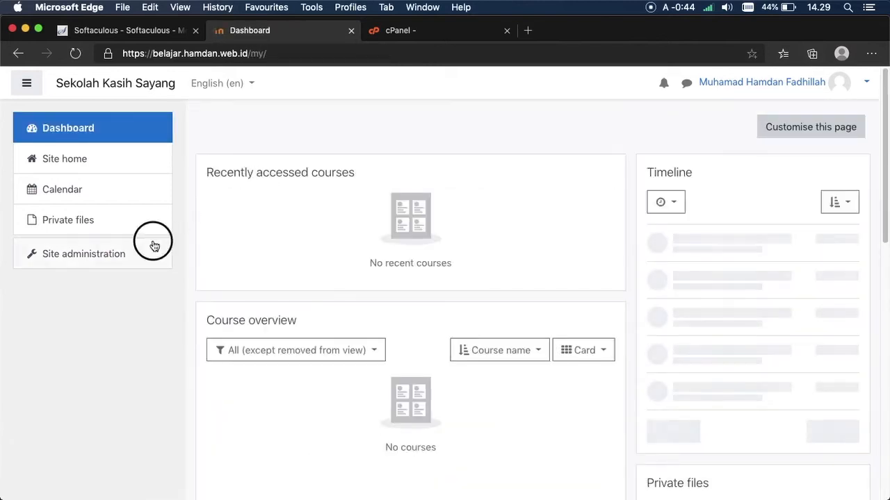
pyautogui.scroll(-7, 850, 214)
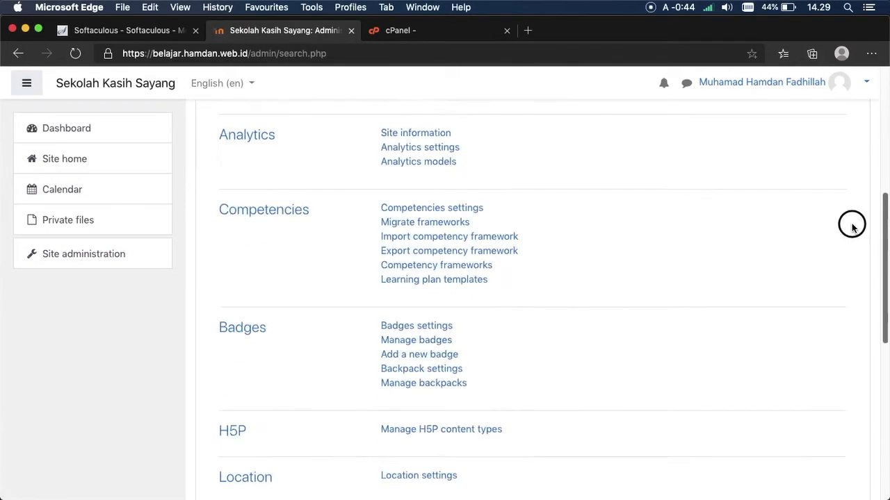
# Step: Open Location settings and set the default timezone to Asia/Jakarta
pyautogui.scroll(1, 847, 239)
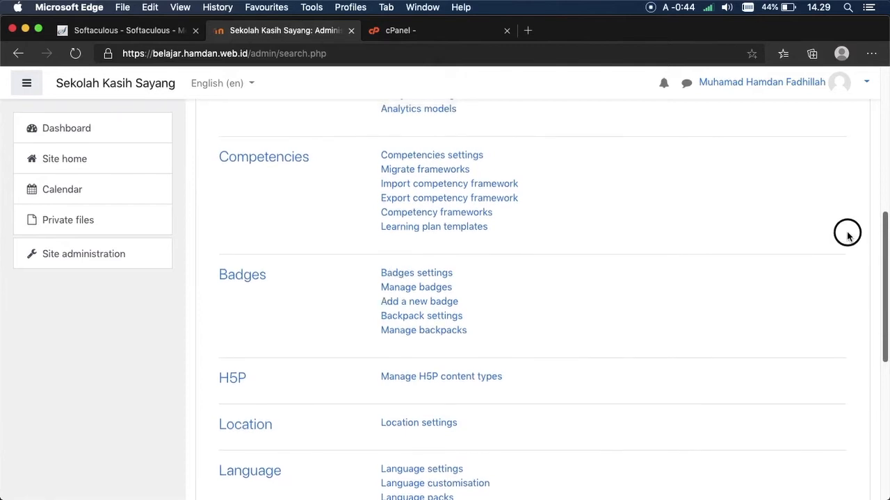
pyautogui.scroll(4, 848, 237)
pyautogui.scroll(-3, 843, 234)
pyautogui.scroll(-3, 842, 234)
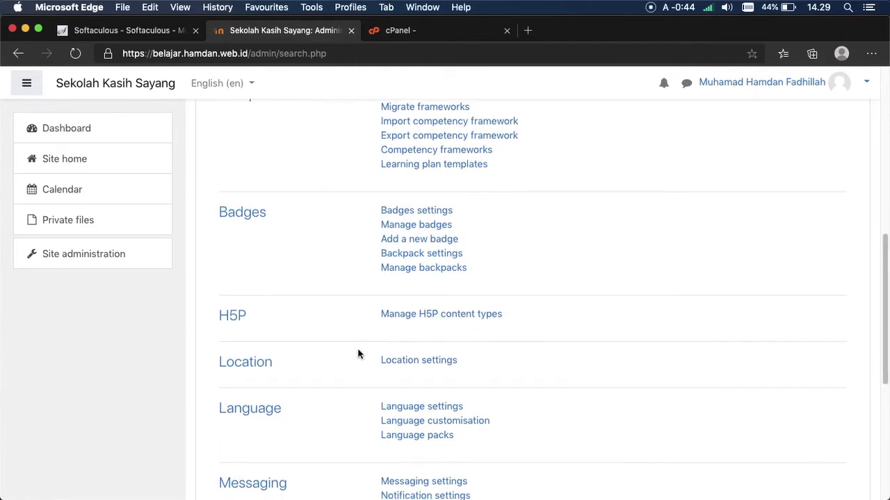
pyautogui.click(385, 363)
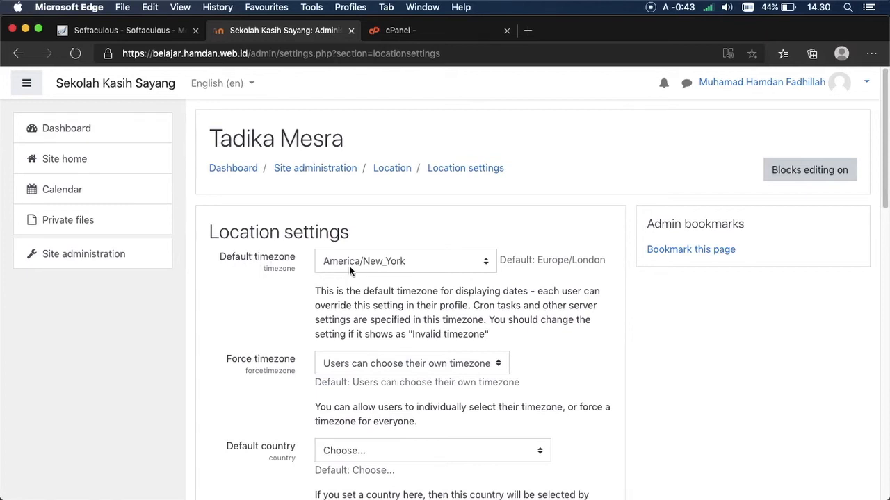
pyautogui.click(413, 264)
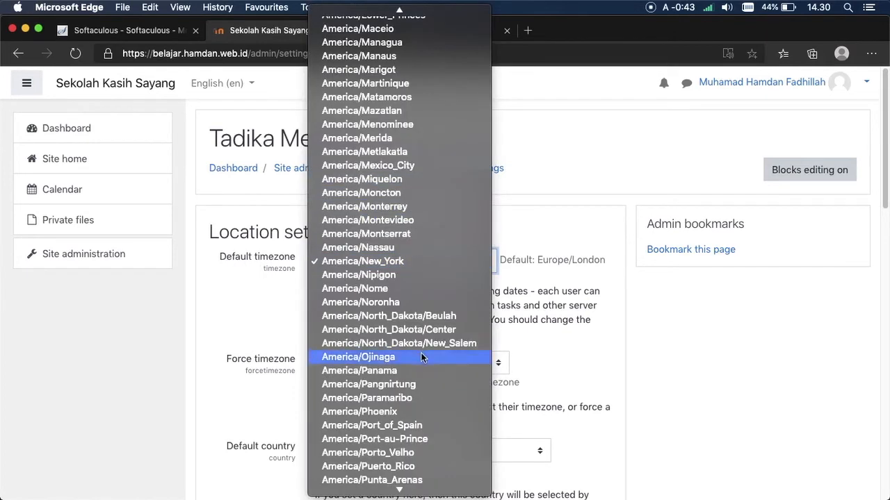
pyautogui.moveTo(412, 495)
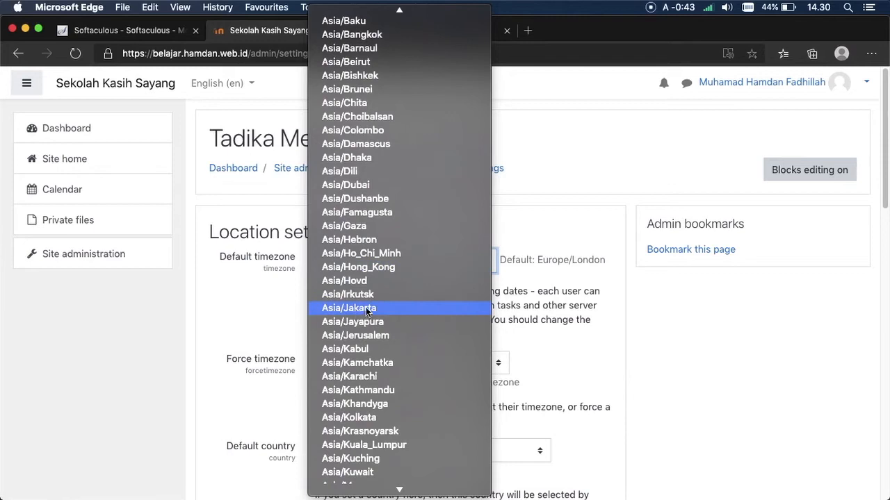
pyautogui.click(381, 312)
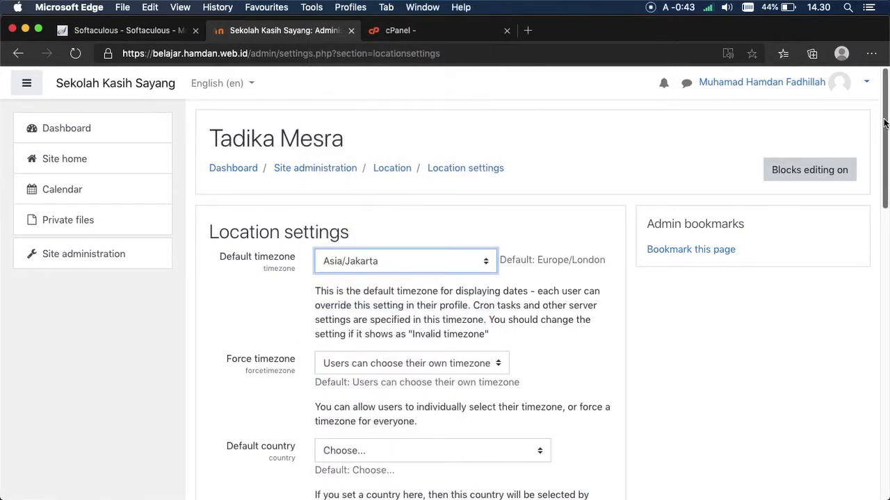
# Step: Set default country Indonesia and default city Jakarta, then save the location settings
pyautogui.scroll(-10, 864, 225)
pyautogui.scroll(2, 864, 224)
pyautogui.click(351, 199)
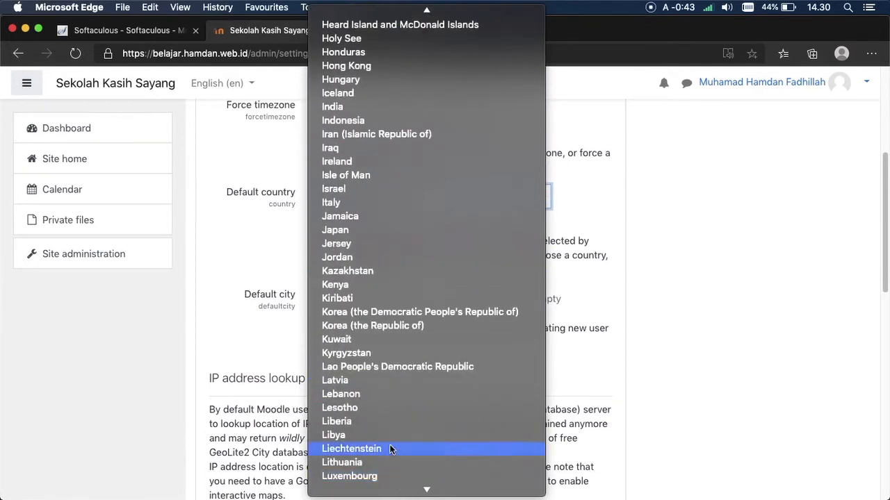
pyautogui.click(343, 121)
pyautogui.moveTo(876, 221); pyautogui.dragTo(868, 264)
pyautogui.click(339, 157)
pyautogui.write('Jakarta')
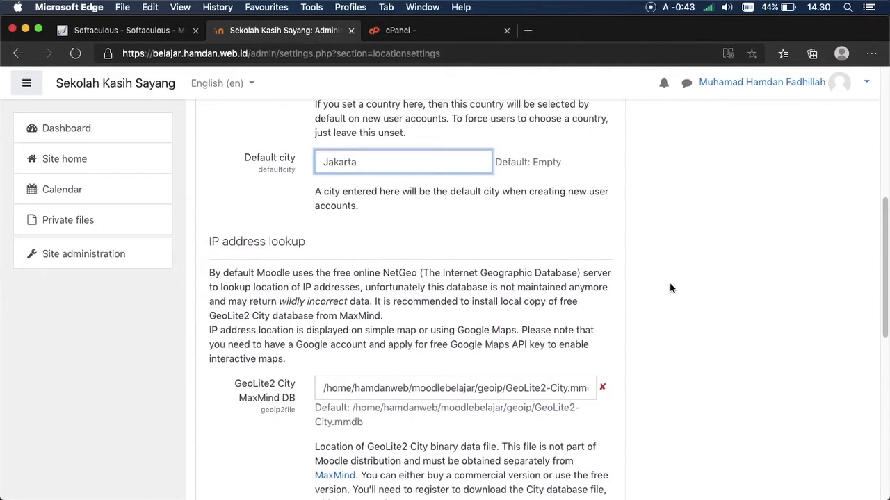
pyautogui.moveTo(887, 261); pyautogui.dragTo(855, 407)
pyautogui.click(336, 397)
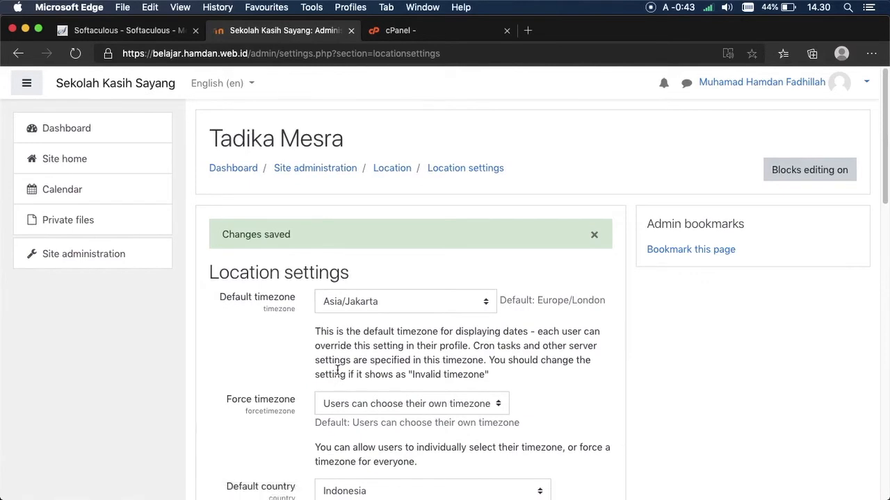
pyautogui.click(120, 250)
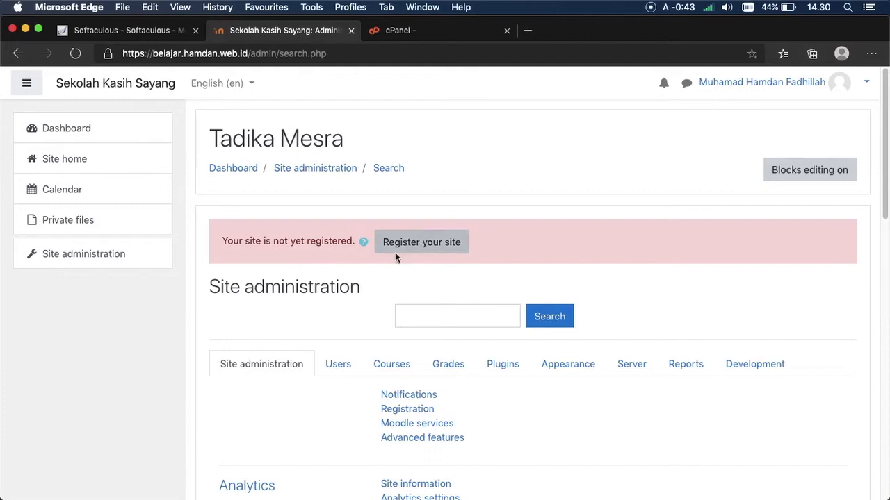
# Step: Switch the Moodle interface language from English (en) to Indonesian (id), declining browser translation
pyautogui.scroll(-5, 875, 162)
pyautogui.scroll(5, 868, 104)
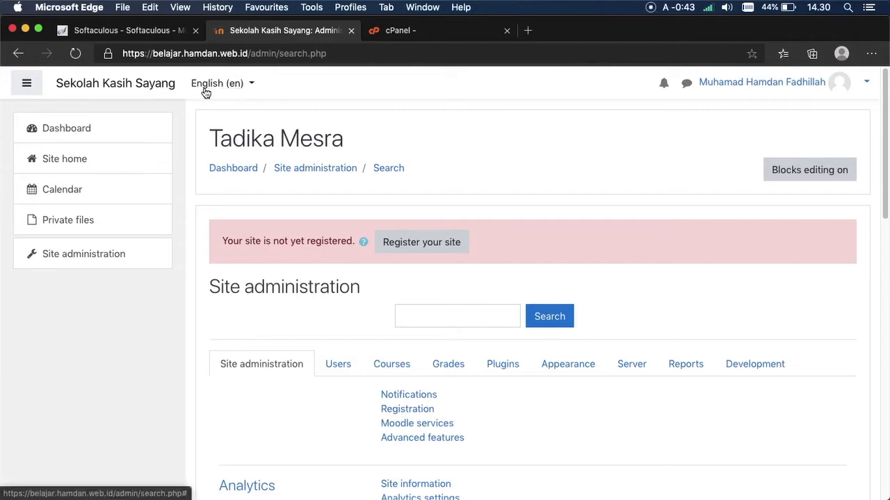
pyautogui.click(236, 87)
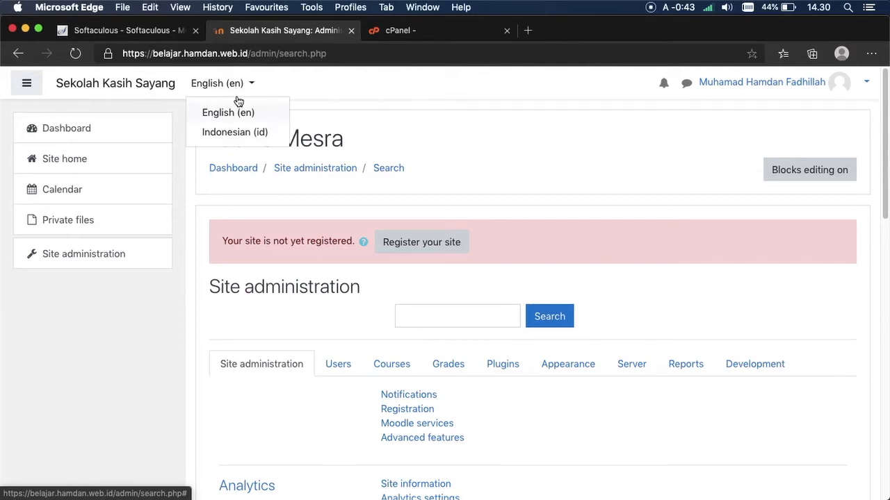
pyautogui.click(242, 131)
pyautogui.click(357, 146)
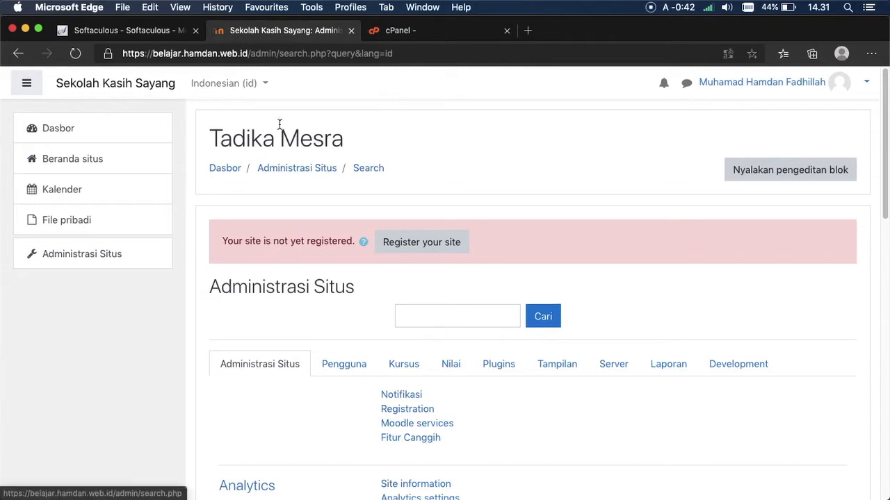
pyautogui.moveTo(887, 107); pyautogui.dragTo(843, 85)
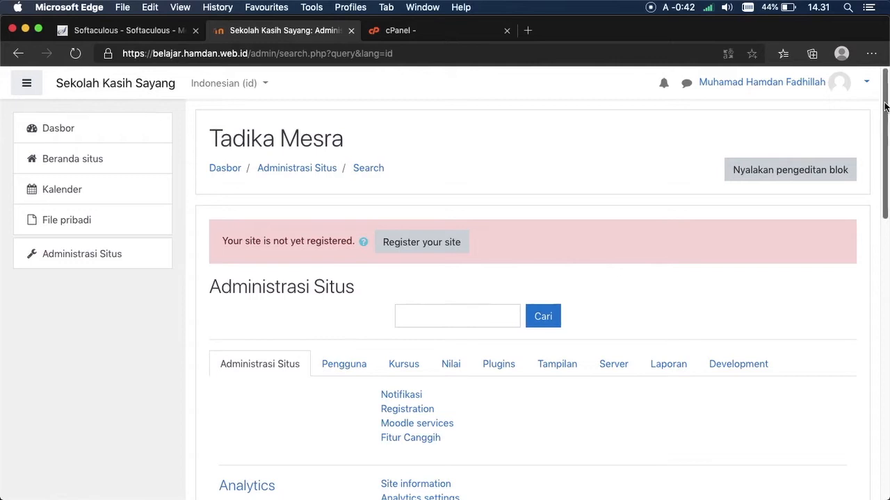
pyautogui.moveTo(885, 105)
pyautogui.mouseDown()
pyautogui.moveTo(883, 375)
pyautogui.moveTo(886, 104)
pyautogui.mouseUp()
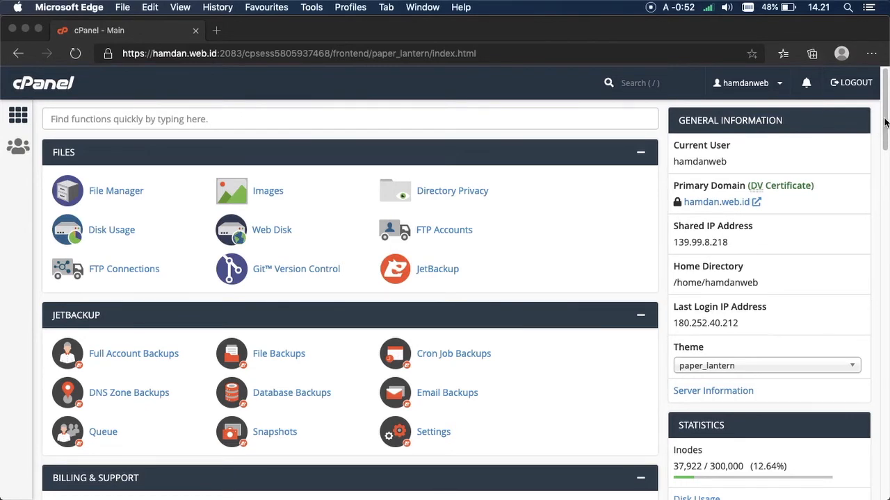
# Step: Search cPanel functions for 'soft' and open Softaculous Apps Installer
pyautogui.click(584, 118)
pyautogui.click(587, 120)
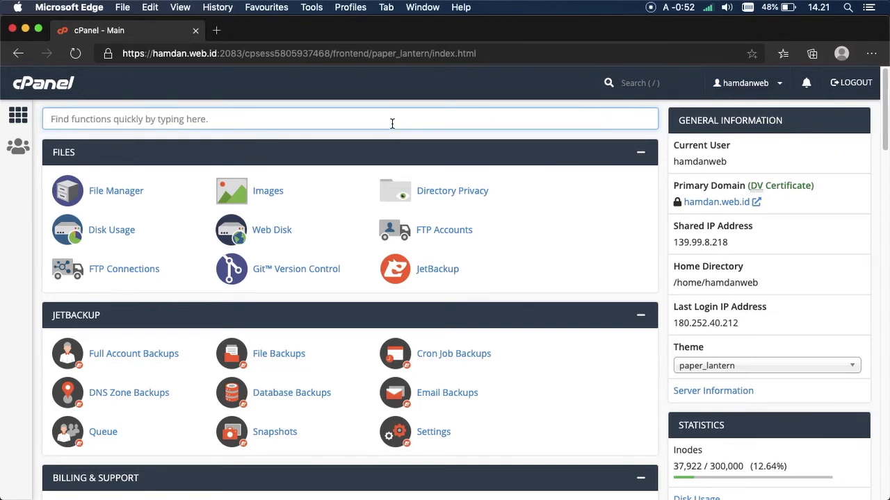
pyautogui.write('soft')
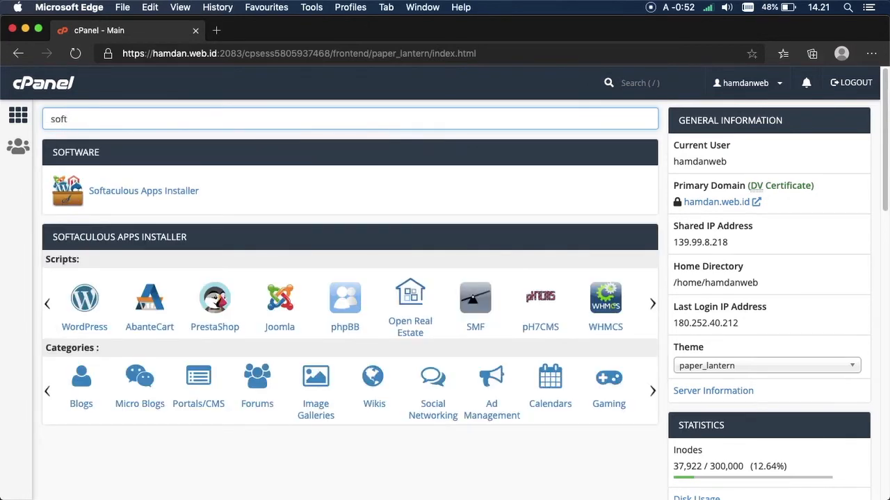
pyautogui.click(165, 191)
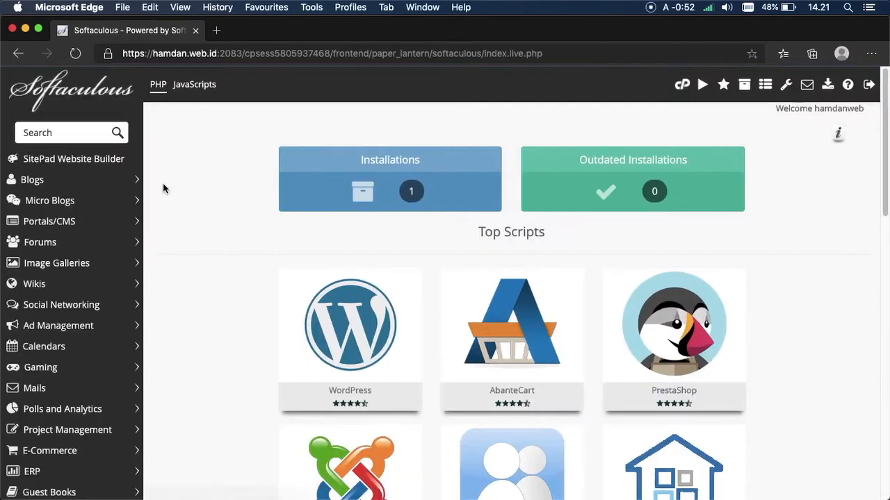
# Step: Find Moodle via the 'moodle' search and start a new install, keeping version 3.8.3
pyautogui.click(68, 131)
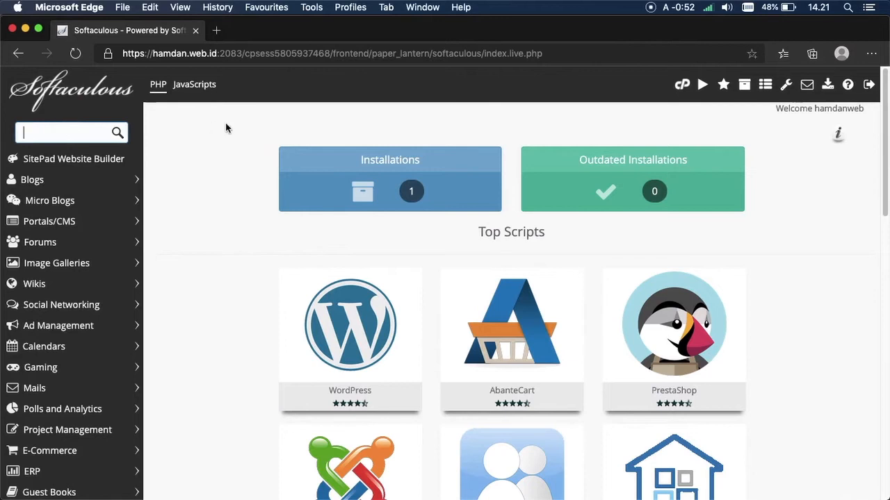
pyautogui.write('moodle')
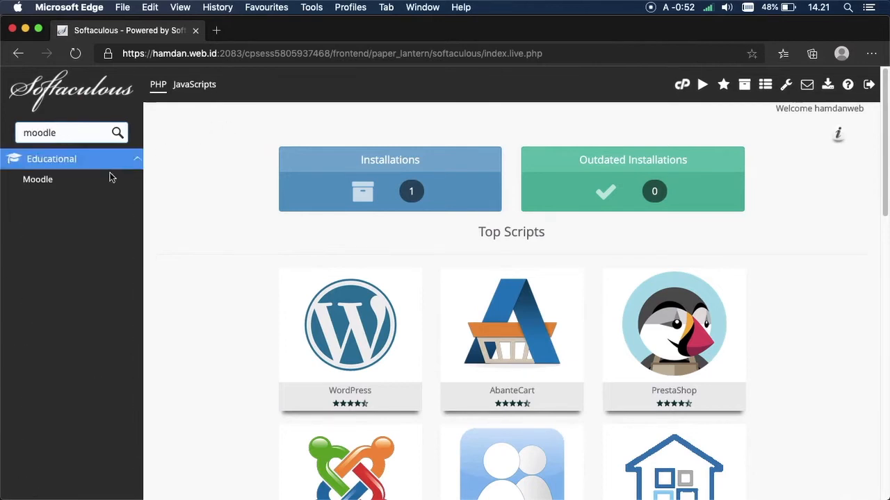
pyautogui.click(64, 177)
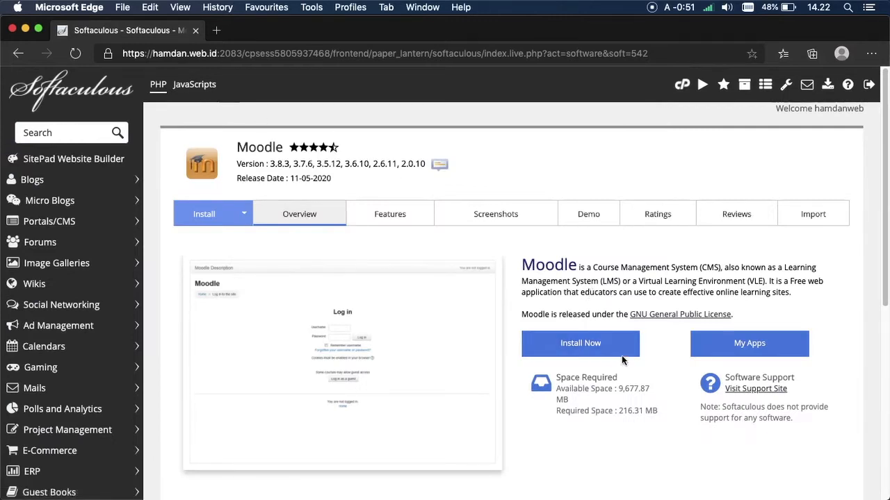
pyautogui.click(586, 348)
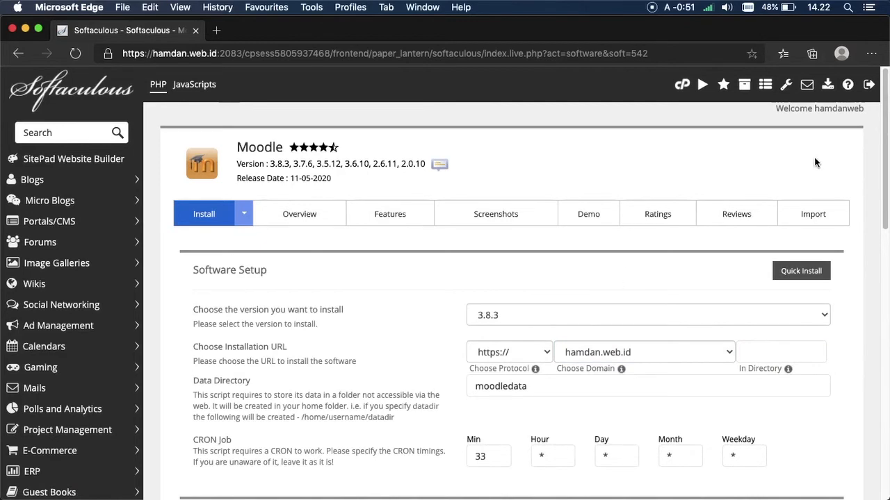
pyautogui.moveTo(883, 126); pyautogui.dragTo(841, 147)
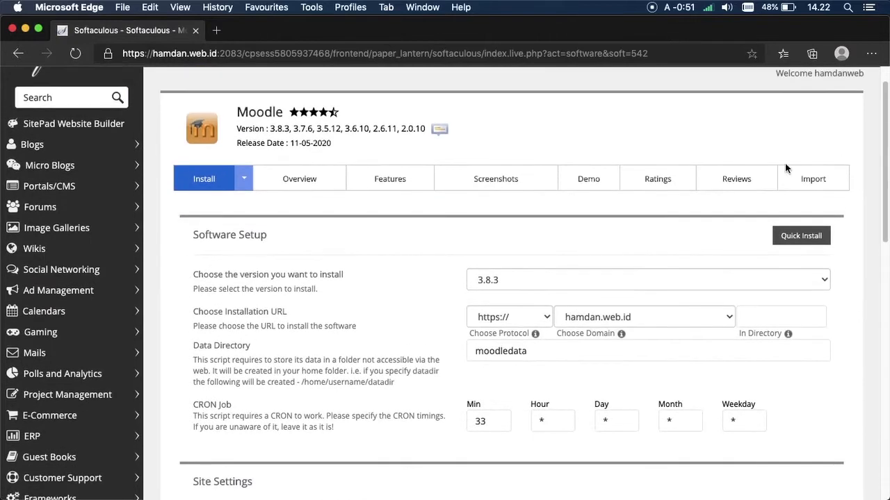
pyautogui.moveTo(191, 289); pyautogui.dragTo(287, 295)
pyautogui.click(335, 295)
pyautogui.click(489, 284)
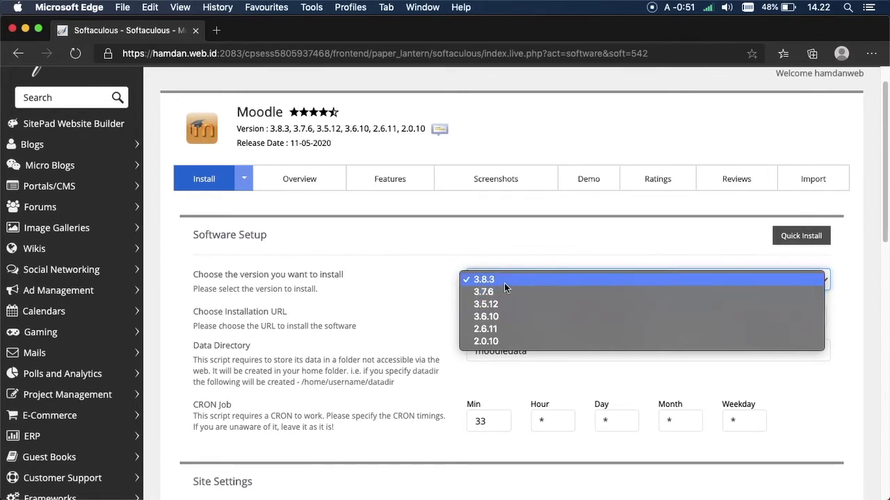
pyautogui.click(505, 282)
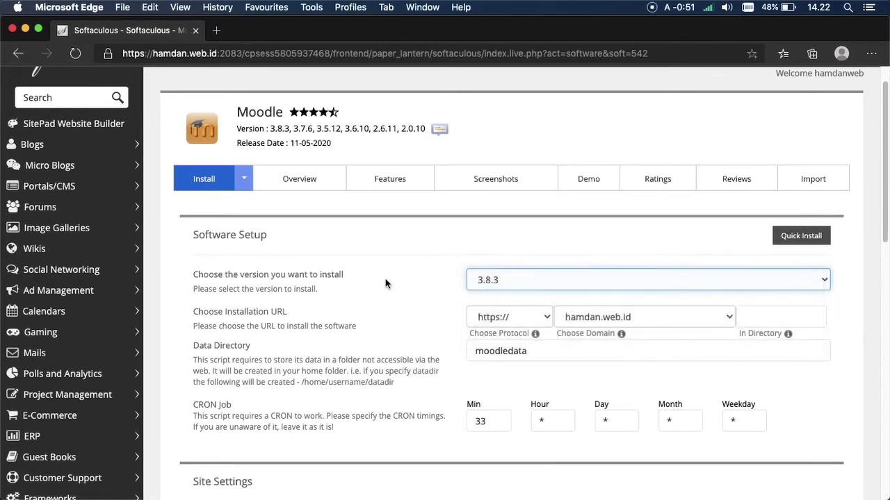
# Step: Choose domain belajar.hamdan.web.id and change the data directory to moodlebelajar
pyautogui.moveTo(204, 326); pyautogui.dragTo(336, 327)
pyautogui.click(357, 328)
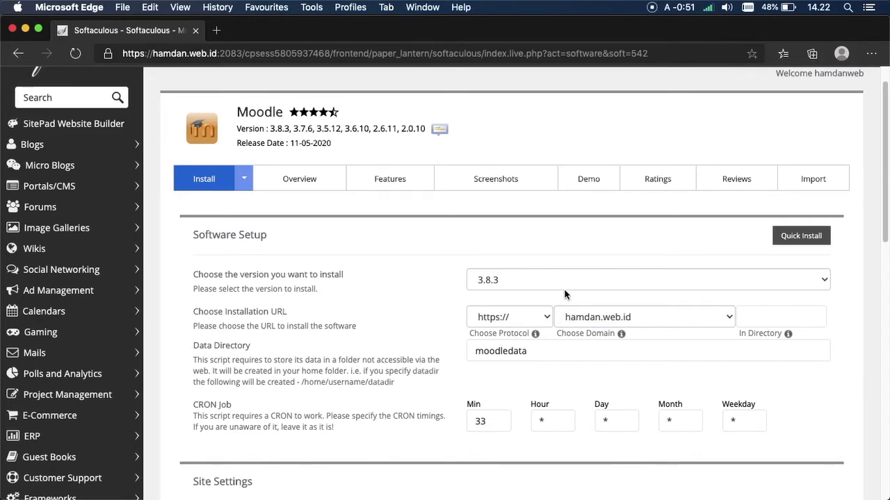
pyautogui.click(627, 316)
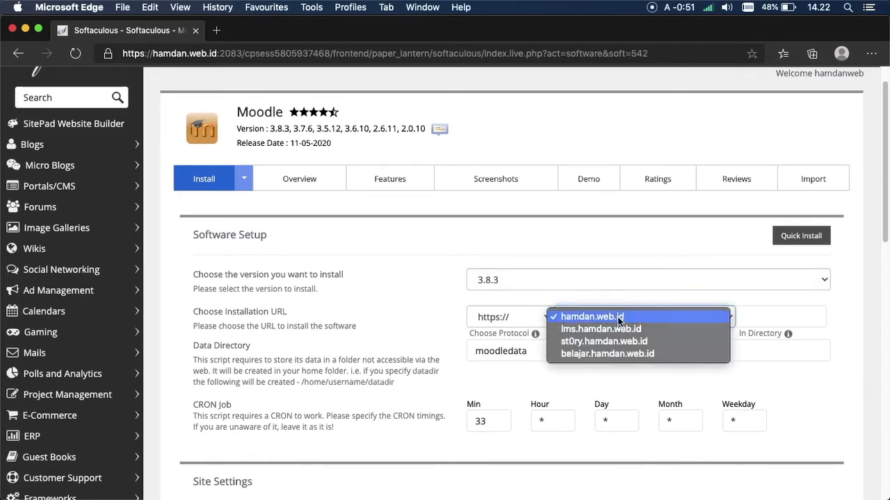
pyautogui.click(617, 354)
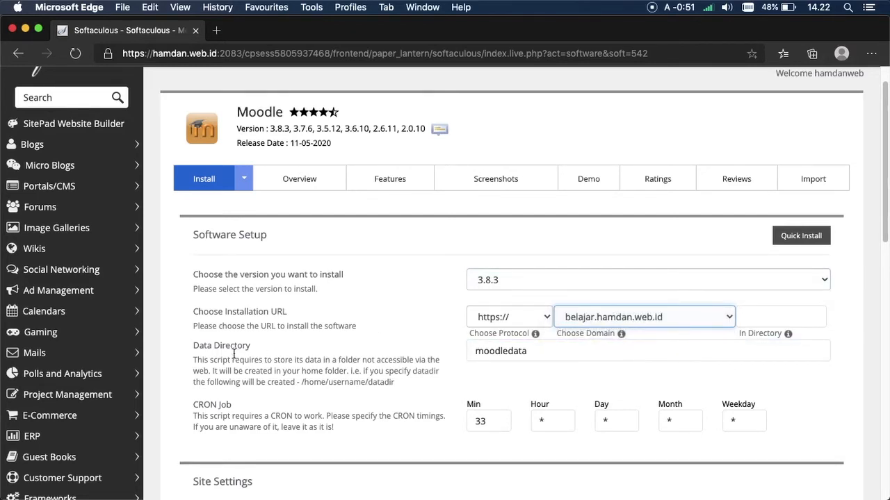
pyautogui.click(571, 360)
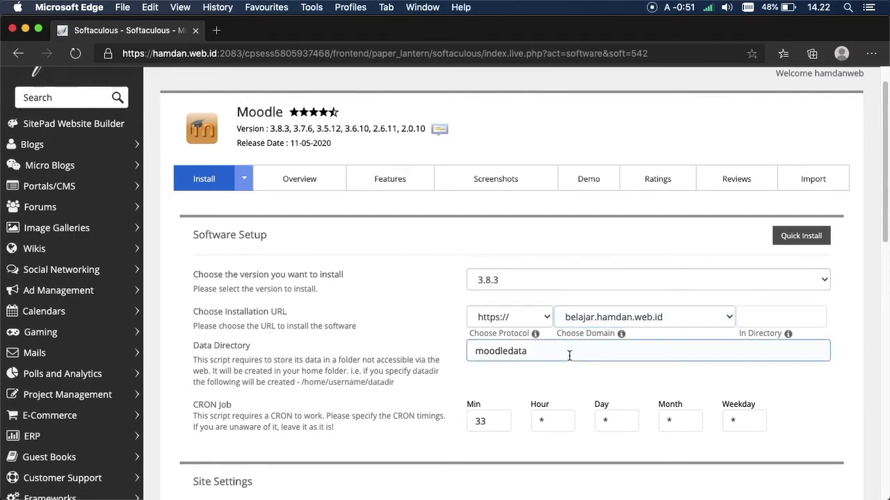
pyautogui.click(568, 354)
pyautogui.press('BackSpace')
pyautogui.press('BackSpace')
pyautogui.press('BackSpace')
pyautogui.press('BackSpace')
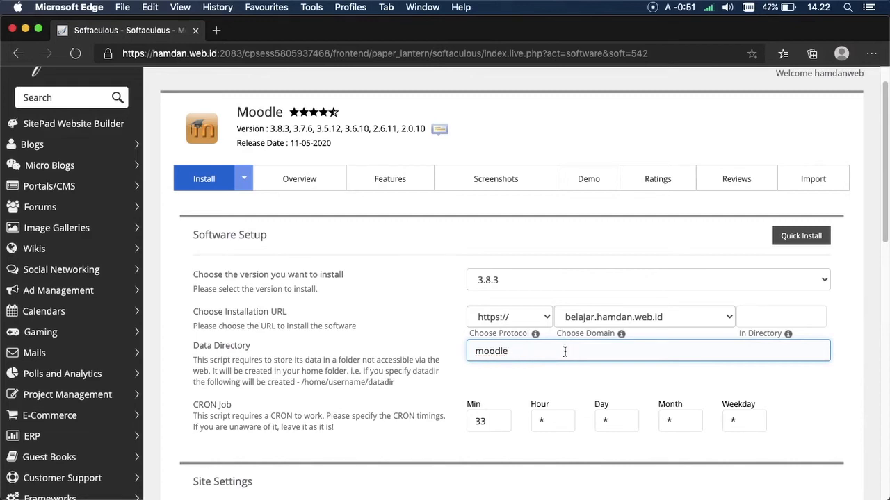
pyautogui.write('belajar')
pyautogui.moveTo(885, 121); pyautogui.dragTo(886, 196)
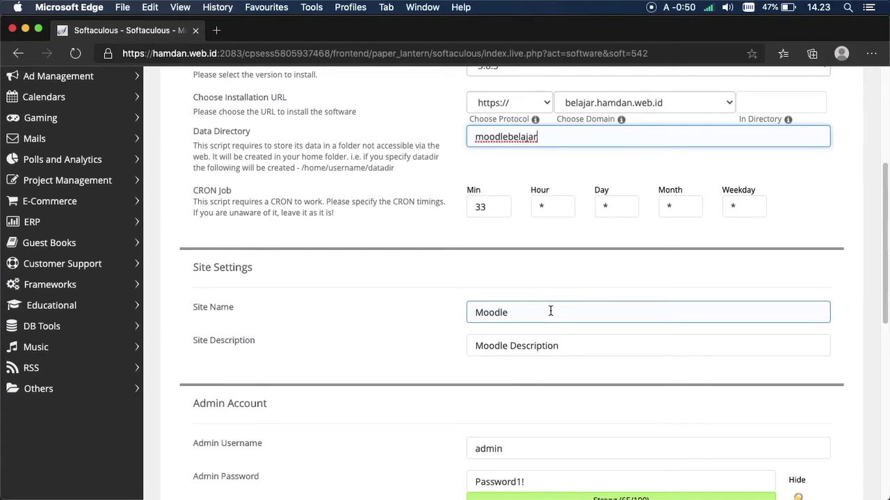
# Step: Set the site name to 'Tadika Mesra' and the description to 'Sekolah Kasih Sayang'
pyautogui.doubleClick(550, 312)
pyautogui.press('BackSpace')
pyautogui.write('Tadika Mesra')
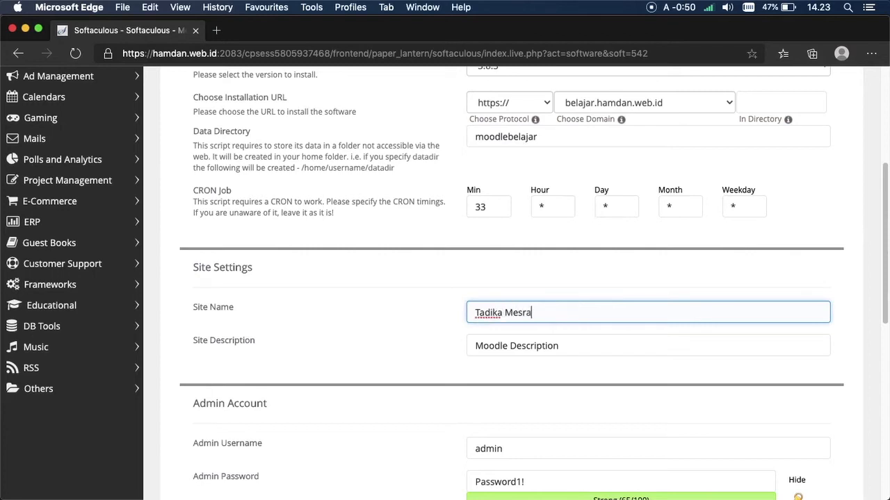
pyautogui.press('Tab')
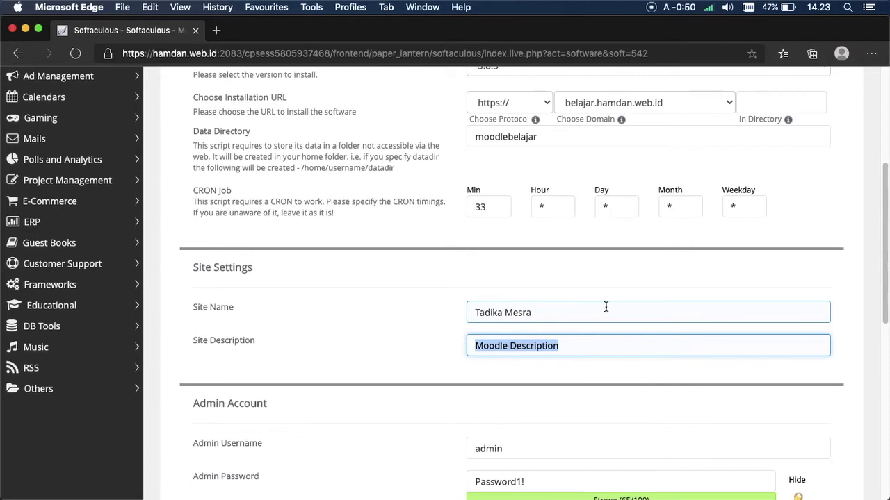
pyautogui.press('BackSpace')
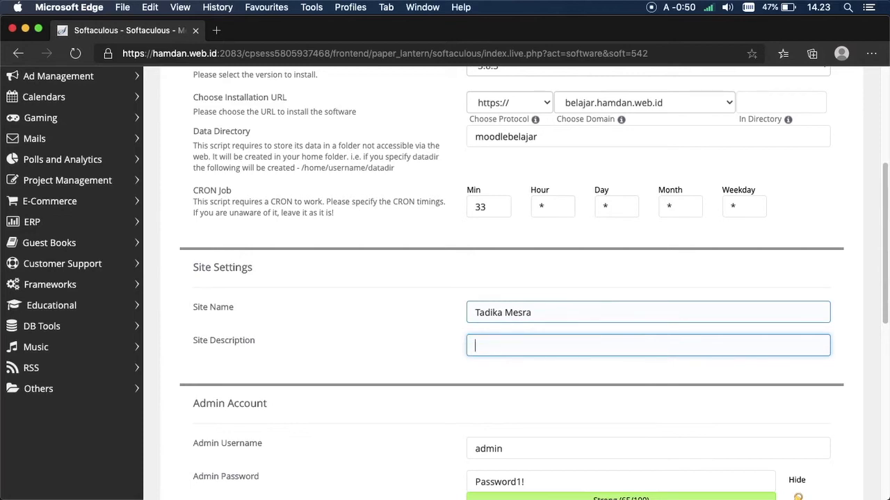
pyautogui.write('Sekoal')
pyautogui.press('BackSpace')
pyautogui.write('lah Kasih Sayang')
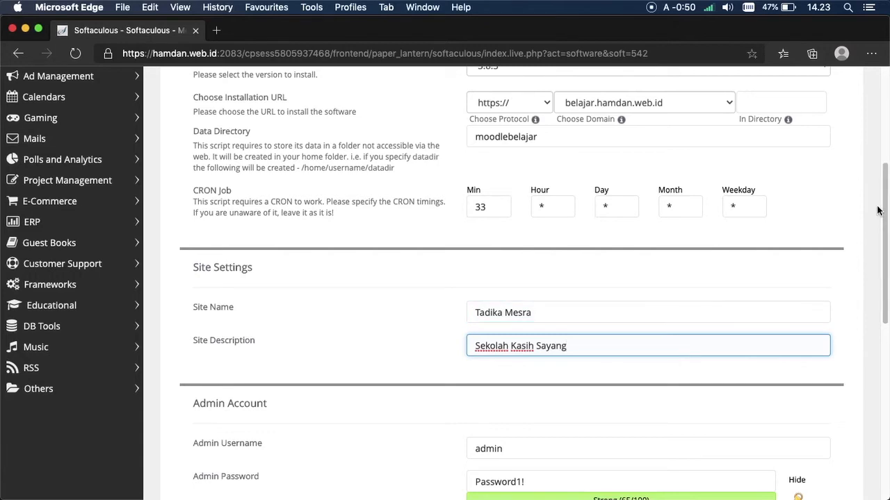
pyautogui.moveTo(885, 192); pyautogui.dragTo(883, 275)
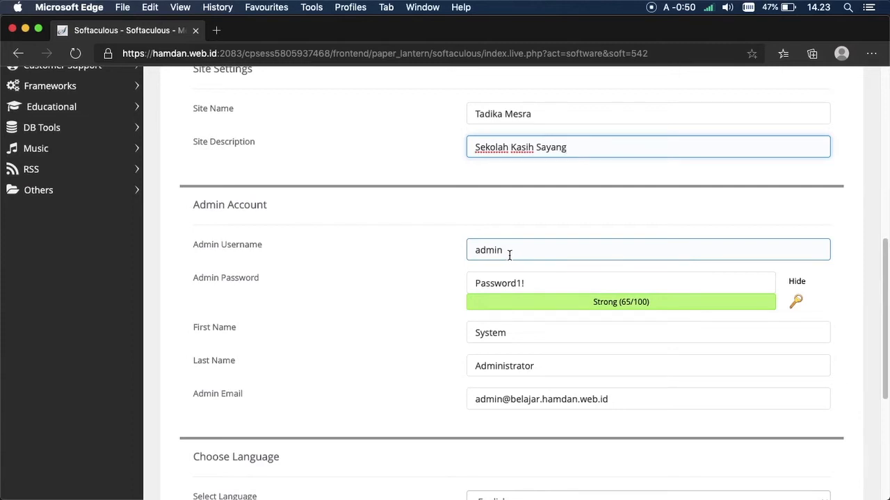
# Step: Review the admin username and password, showing deletions weaken the Strong (65/100) rating, then restore it
pyautogui.click(509, 255)
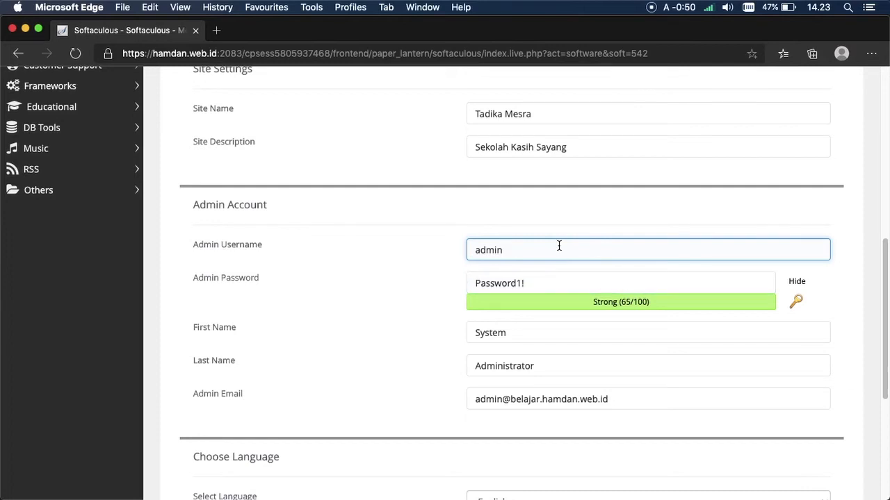
pyautogui.click(569, 284)
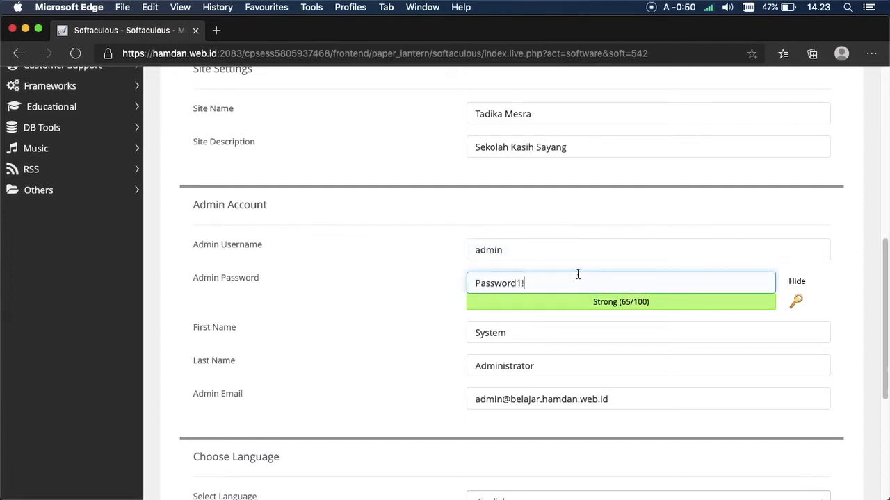
pyautogui.tripleClick(610, 302)
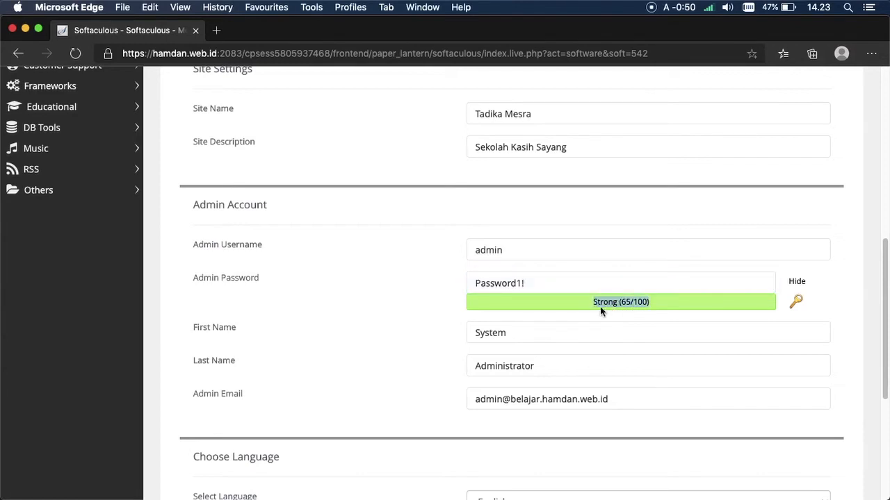
pyautogui.click(602, 303)
pyautogui.click(606, 284)
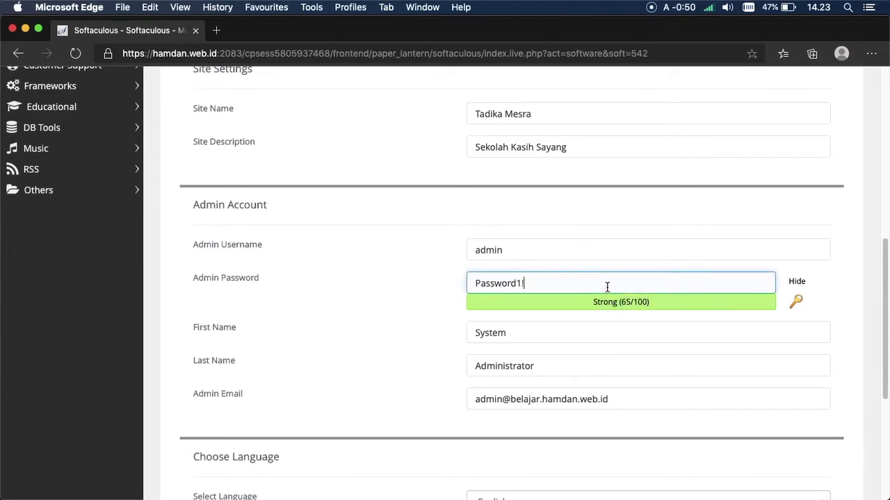
pyautogui.press('BackSpace')
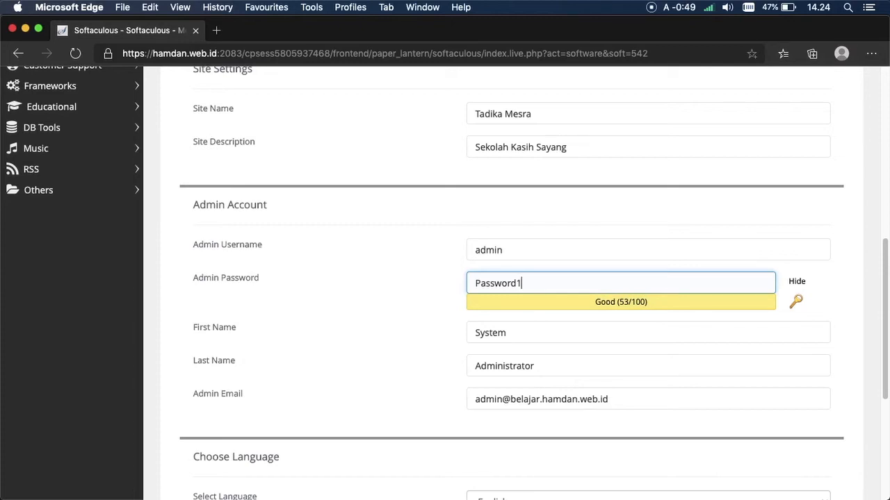
pyautogui.press('BackSpace')
pyautogui.press('BackSpace')
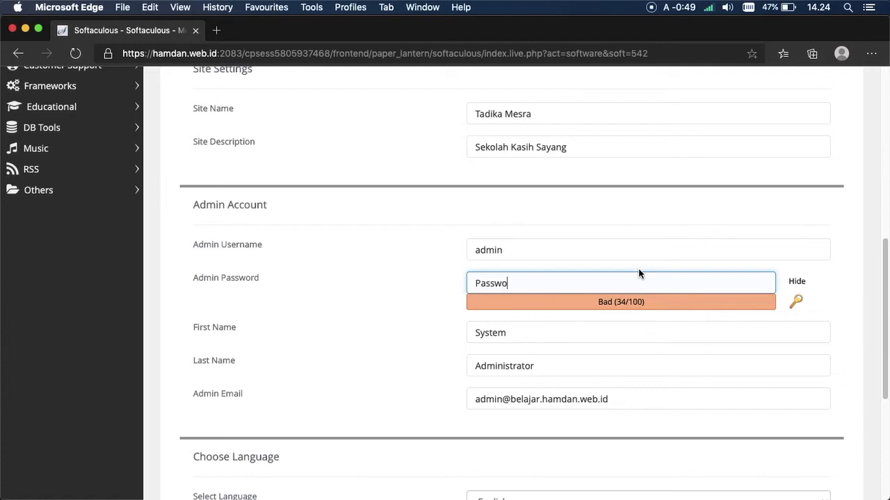
pyautogui.press('super+z')
pyautogui.press('super+z')
pyautogui.press('super+z')
pyautogui.press('super+z')
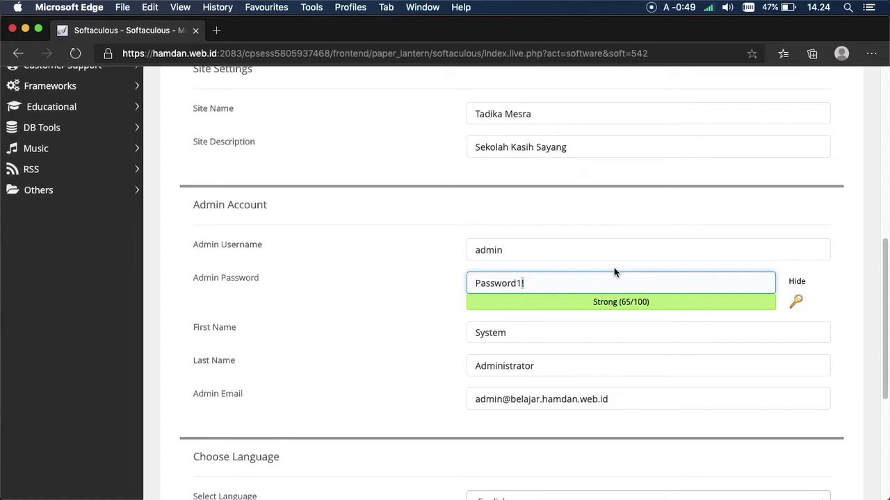
pyautogui.moveTo(547, 283); pyautogui.dragTo(475, 280)
pyautogui.click(535, 285)
# Step: Replace the default admin first name, then enter the admin's last name and e-mail address
pyautogui.click(535, 338)
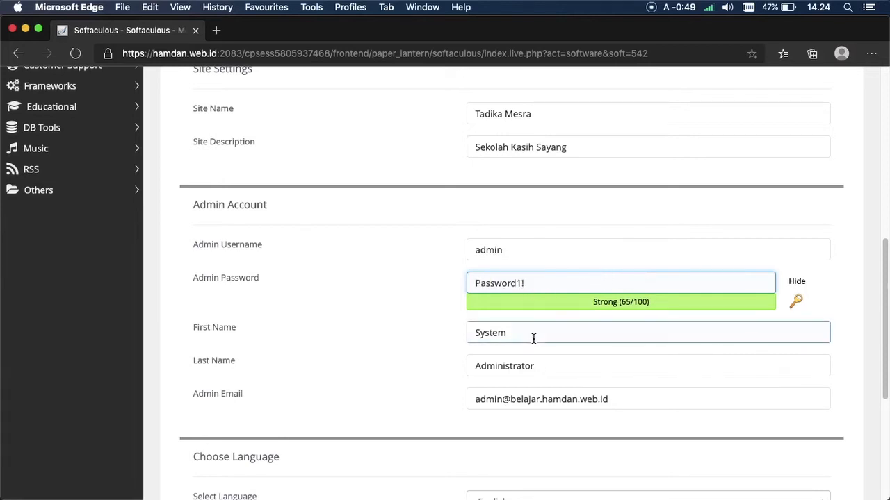
pyautogui.doubleClick(208, 332)
pyautogui.click(284, 331)
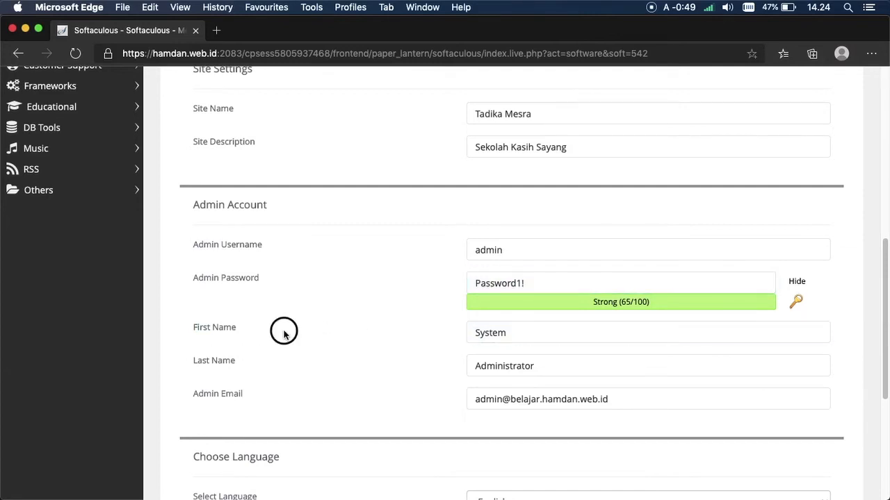
pyautogui.doubleClick(517, 334)
pyautogui.press('BackSpace')
pyautogui.write('Muhamad Hamdan')
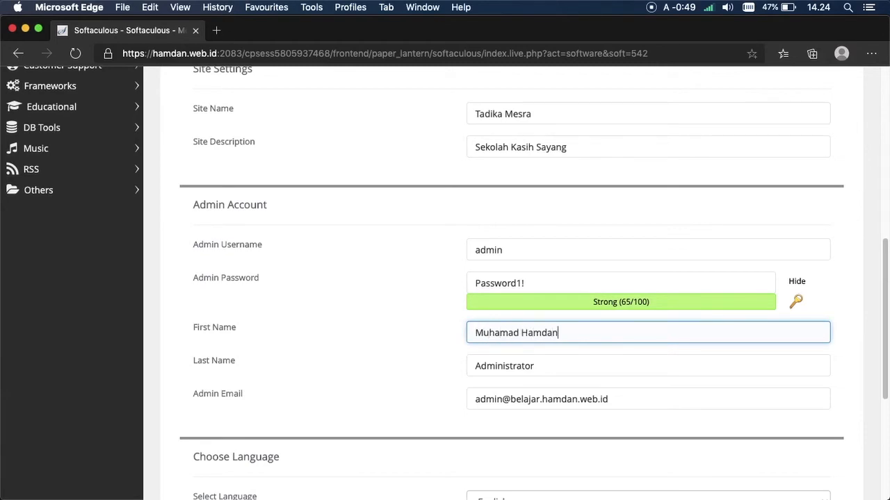
pyautogui.press('Tab')
pyautogui.write('Fa')
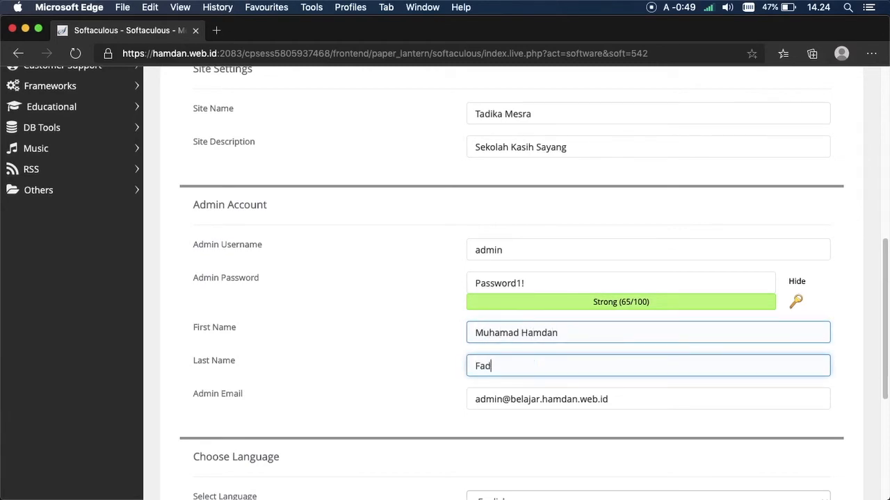
pyautogui.press('Tab')
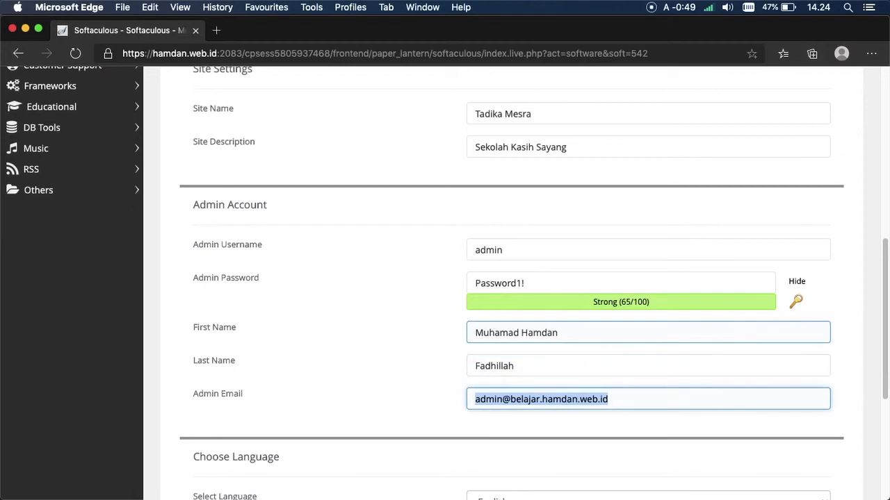
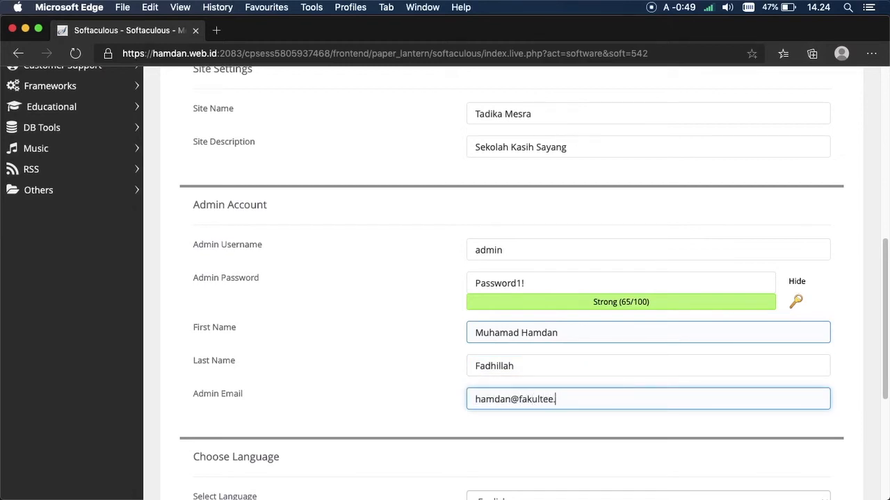
pyautogui.moveTo(885, 253); pyautogui.dragTo(878, 326)
# Step: Keep English as the site language and submit the Moodle installation
pyautogui.click(628, 310)
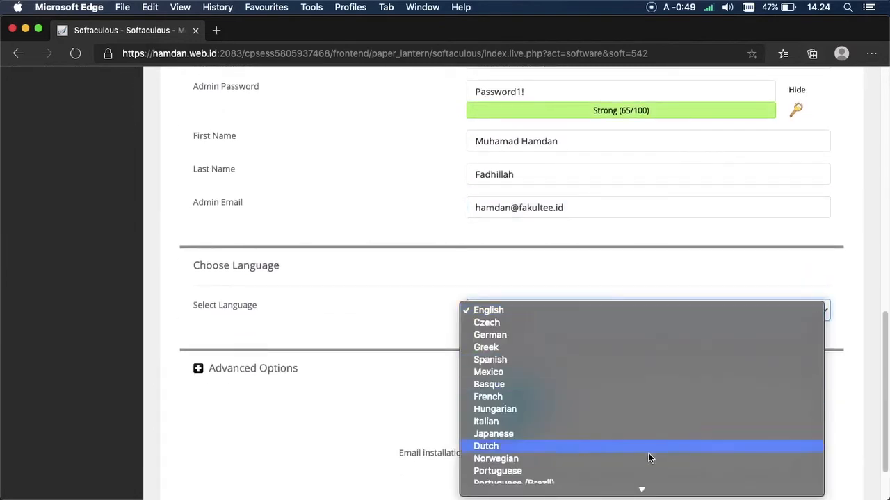
pyautogui.moveTo(655, 489)
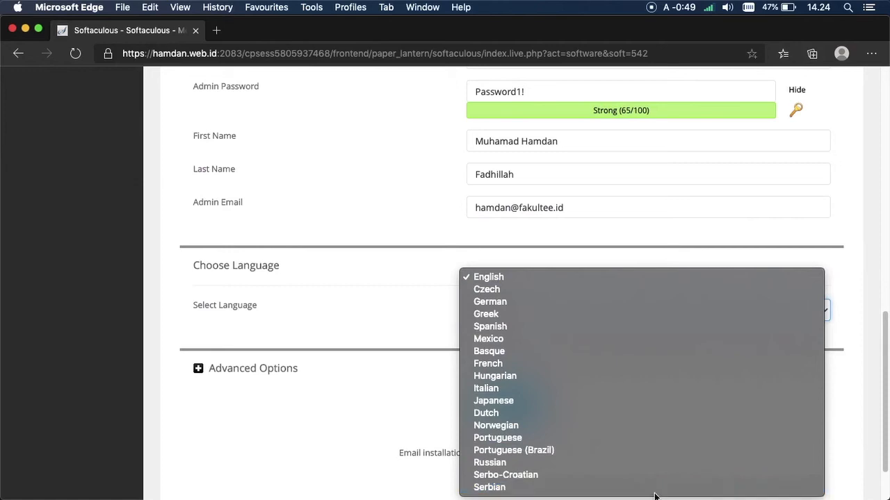
pyautogui.click(526, 280)
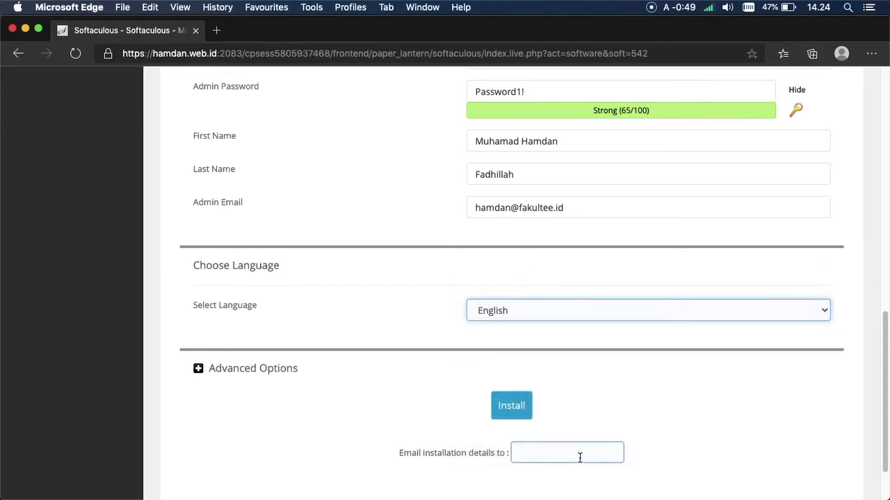
pyautogui.moveTo(882, 339); pyautogui.dragTo(855, 405)
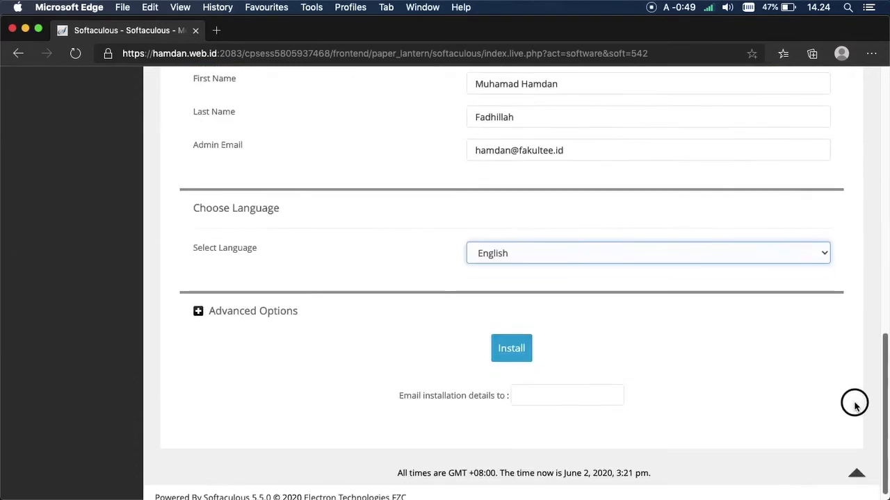
pyautogui.click(521, 356)
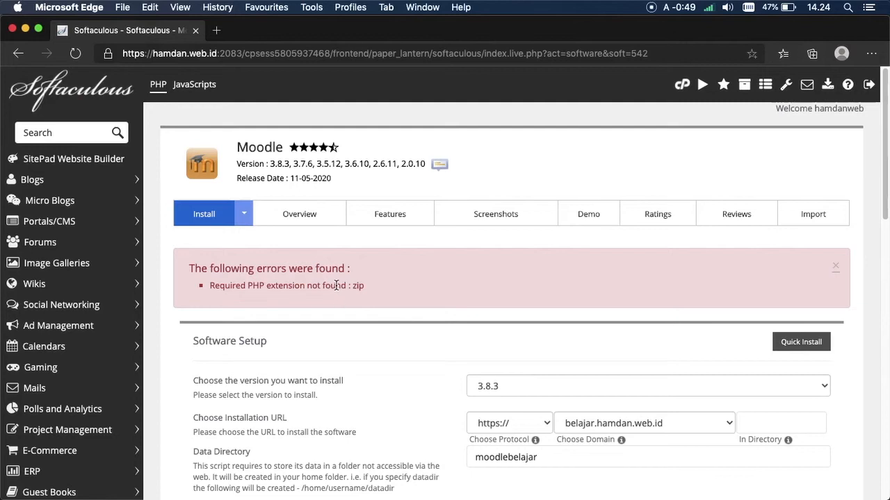
# Step: Highlight the missing zip extension in the 'Required PHP extension not found : zip' error
pyautogui.moveTo(248, 288); pyautogui.dragTo(307, 289)
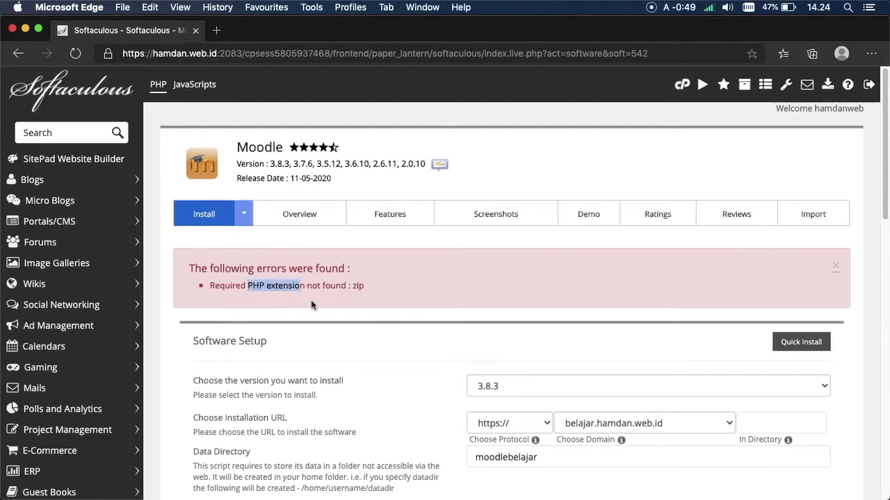
pyautogui.click(255, 288)
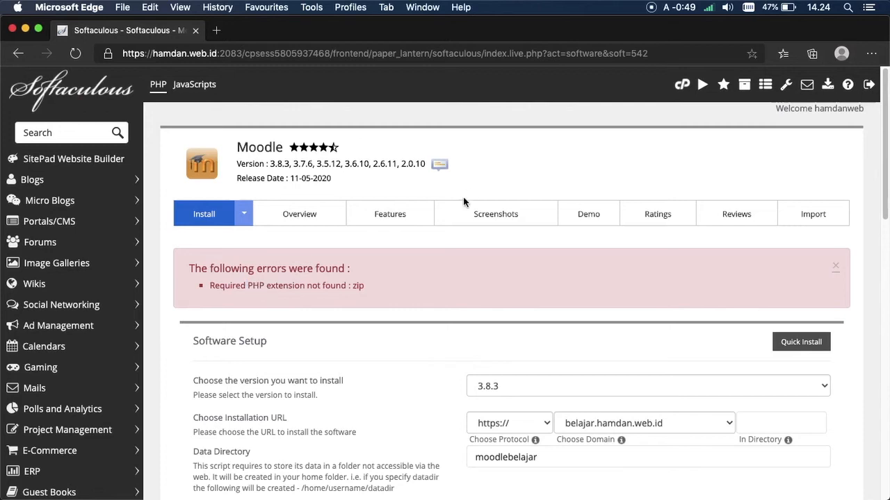
pyautogui.moveTo(248, 287); pyautogui.dragTo(293, 288)
pyautogui.moveTo(364, 286); pyautogui.dragTo(348, 290)
pyautogui.click(325, 285)
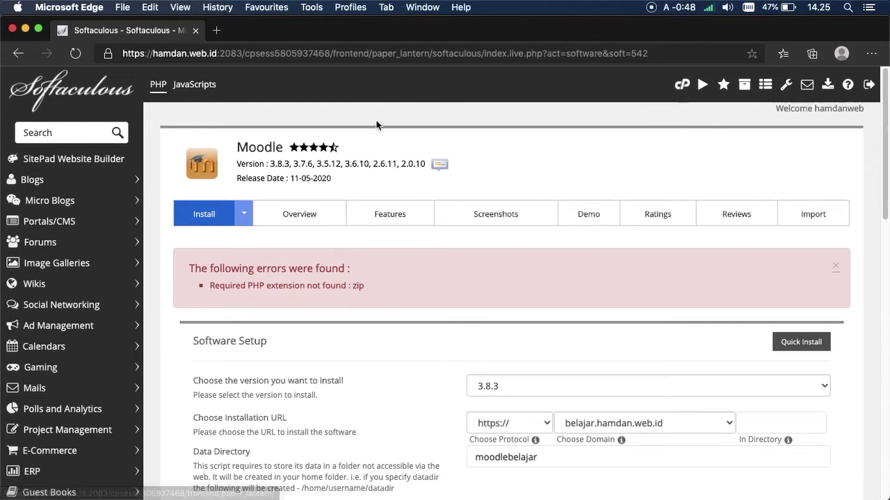
# Step: Open cPanel home in a new tab and search 'ph' to reach Select PHP Version
pyautogui.rightClick(687, 87)
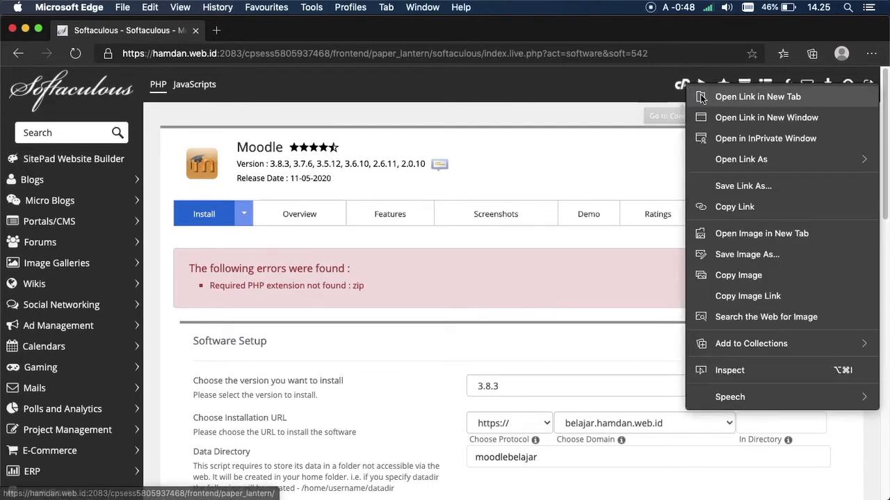
pyautogui.click(700, 94)
pyautogui.click(262, 35)
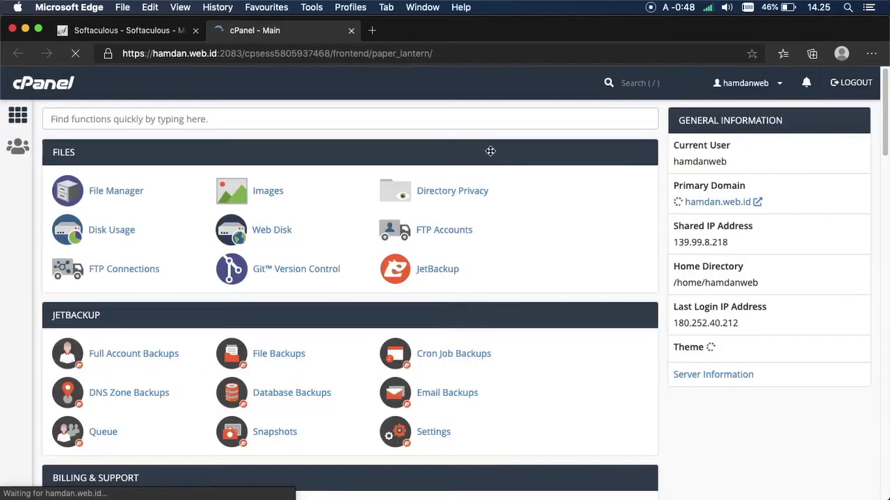
pyautogui.click(498, 125)
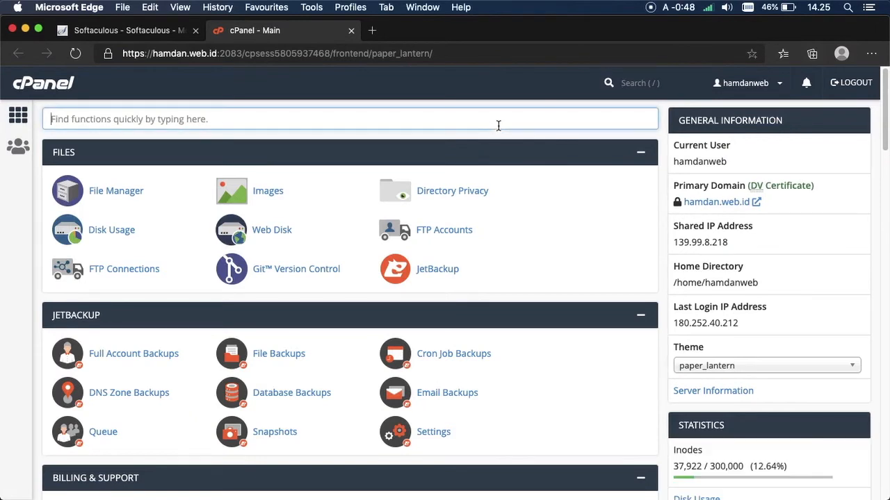
pyautogui.write('ph')
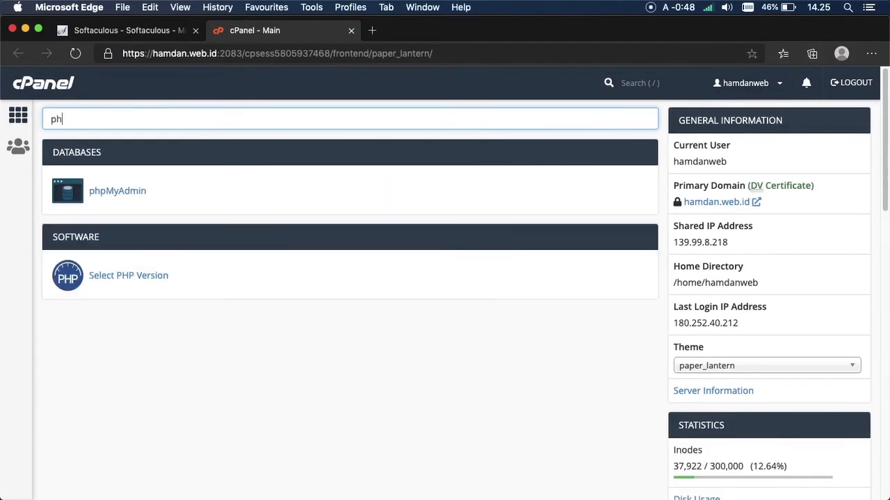
pyautogui.click(119, 276)
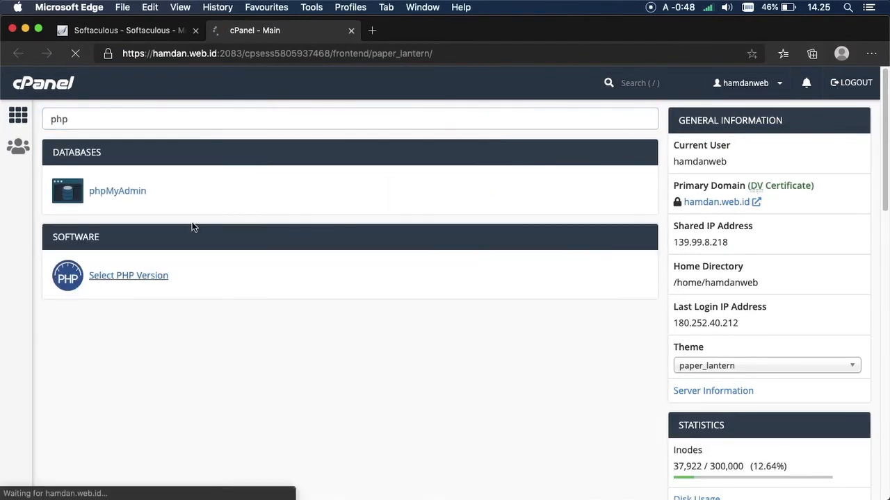
# Step: Review the Moodle installer error to identify the missing PHP extension
pyautogui.click(174, 35)
pyautogui.doubleClick(358, 286)
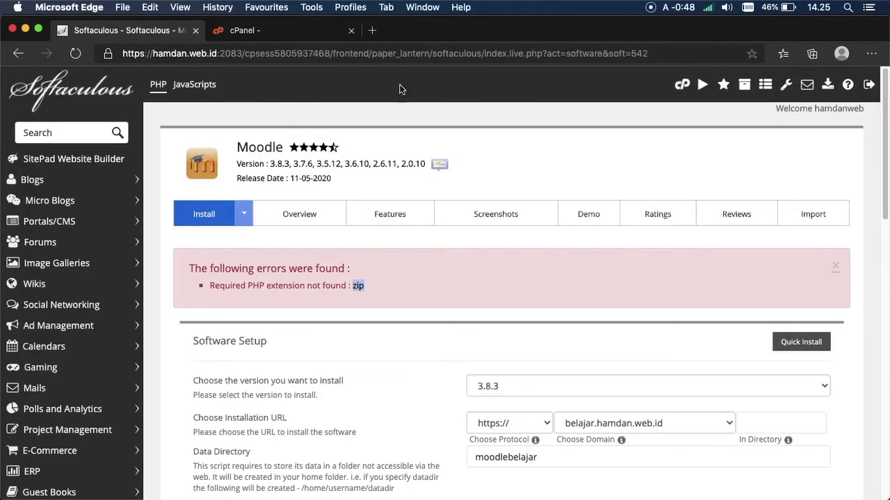
pyautogui.click(410, 308)
pyautogui.moveTo(253, 285); pyautogui.dragTo(305, 286)
pyautogui.click(369, 291)
pyautogui.moveTo(248, 286); pyautogui.dragTo(303, 286)
pyautogui.click(306, 291)
# Step: Scroll through the PHP Extensions list for the account's current PHP version
pyautogui.click(273, 36)
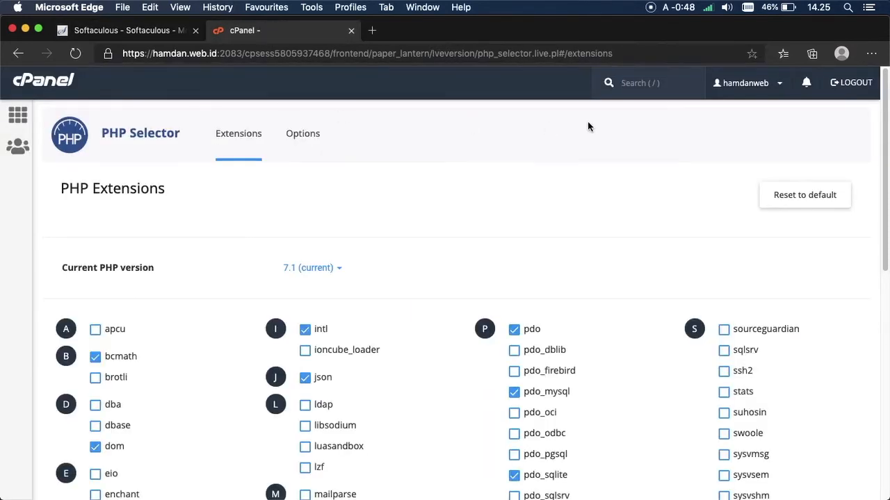
pyautogui.scroll(-15, 864, 278)
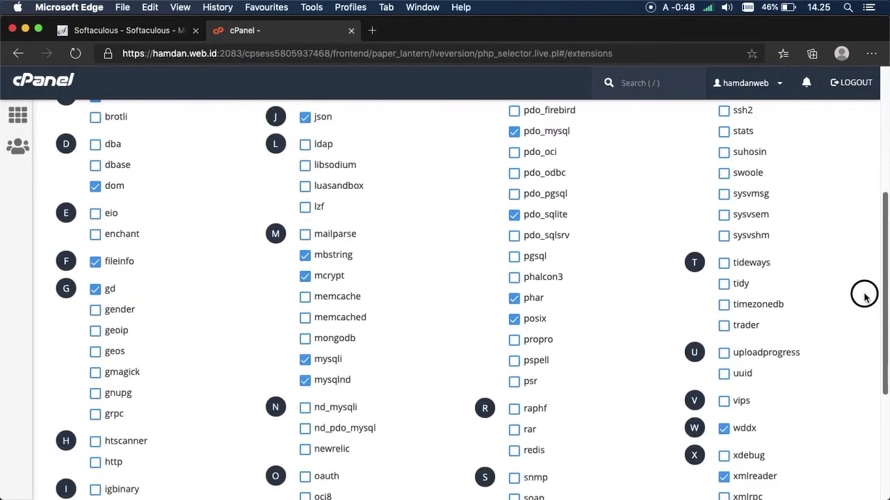
pyautogui.scroll(8, 863, 267)
pyautogui.scroll(-5, 860, 302)
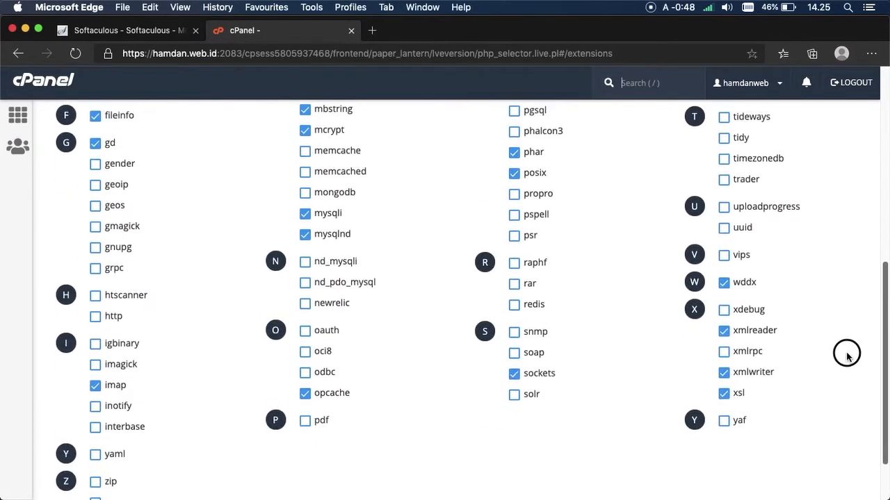
pyautogui.moveTo(886, 306); pyautogui.dragTo(873, 205)
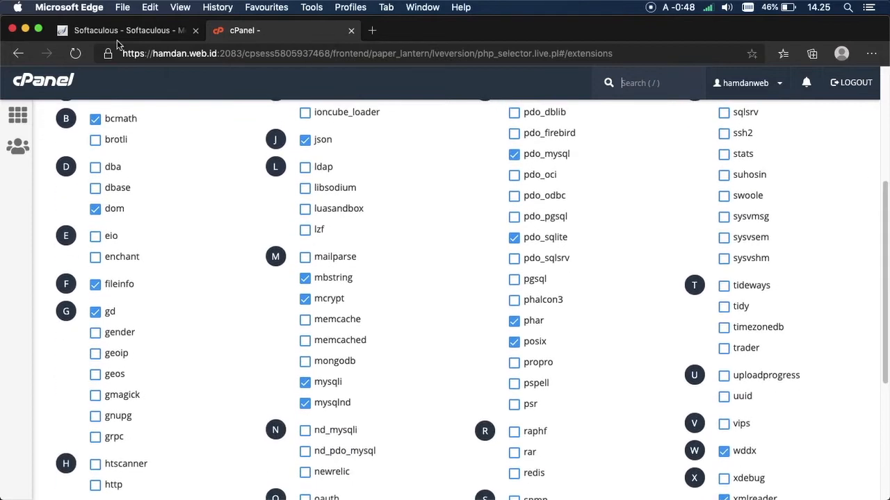
pyautogui.click(114, 30)
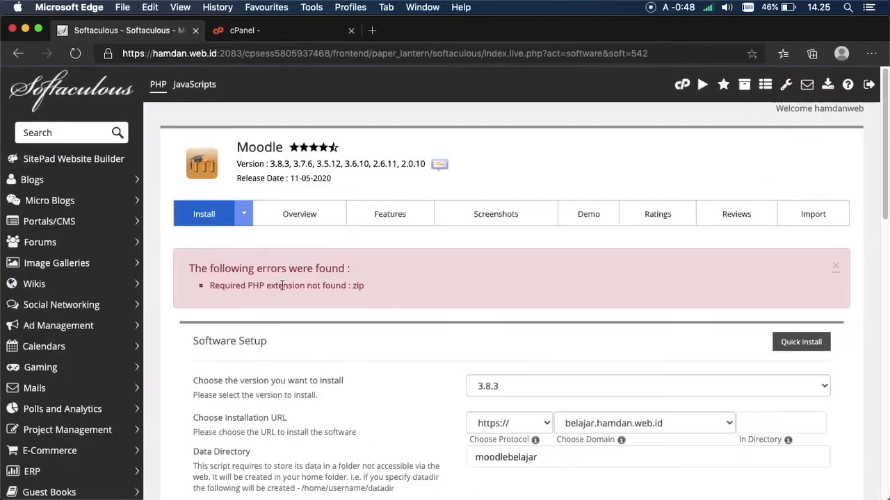
# Step: Confirm zip is the missing extension and tick zip in the PHP Extensions list
pyautogui.moveTo(248, 286); pyautogui.dragTo(304, 287)
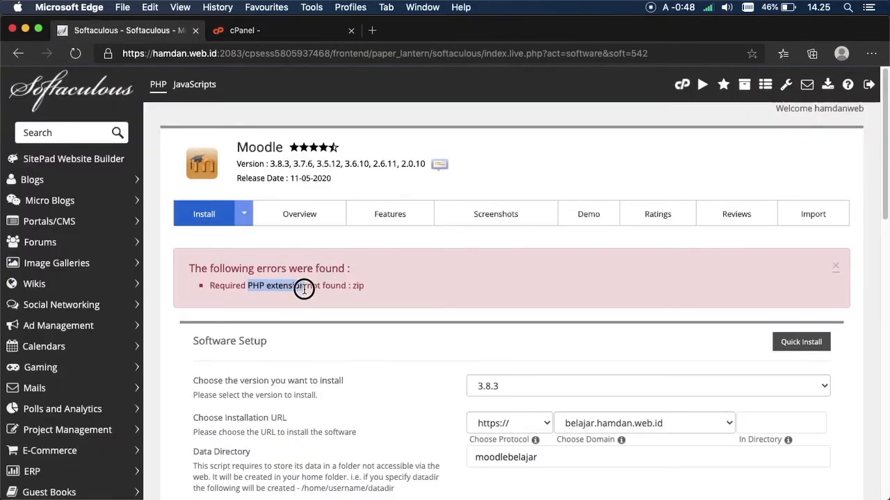
pyautogui.doubleClick(358, 285)
pyautogui.click(233, 35)
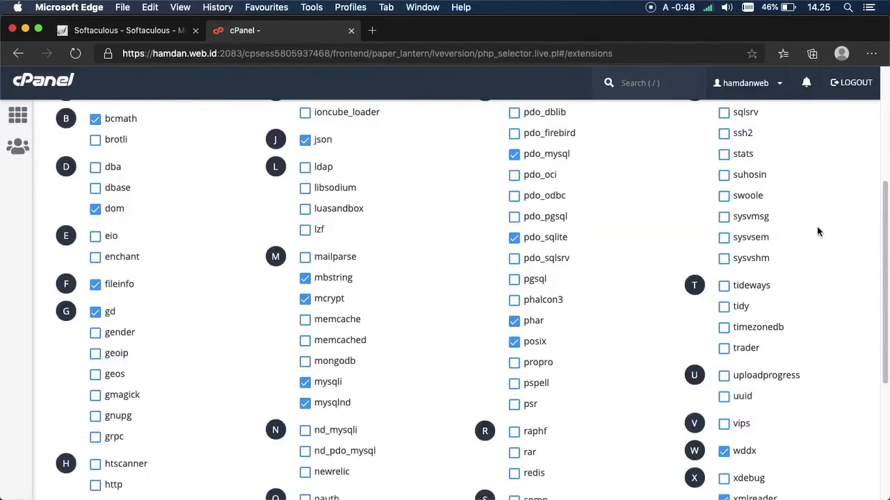
pyautogui.moveTo(876, 235); pyautogui.dragTo(861, 358)
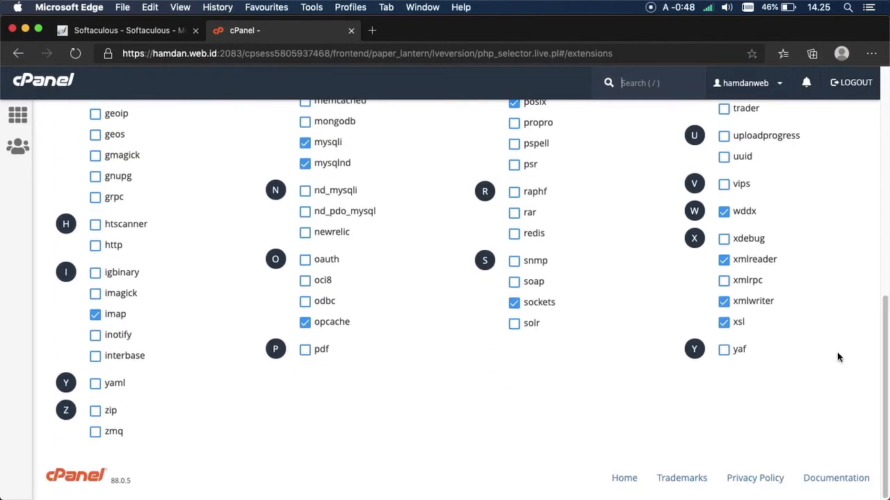
pyautogui.click(98, 414)
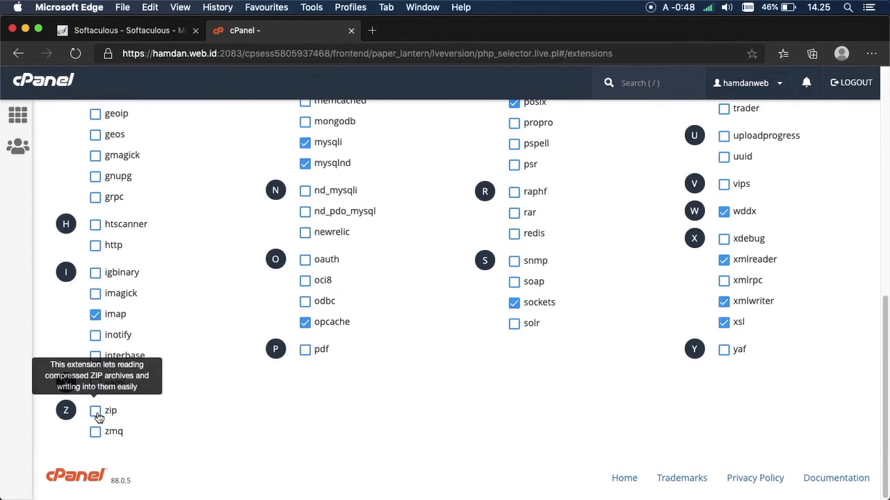
pyautogui.click(163, 34)
pyautogui.click(256, 30)
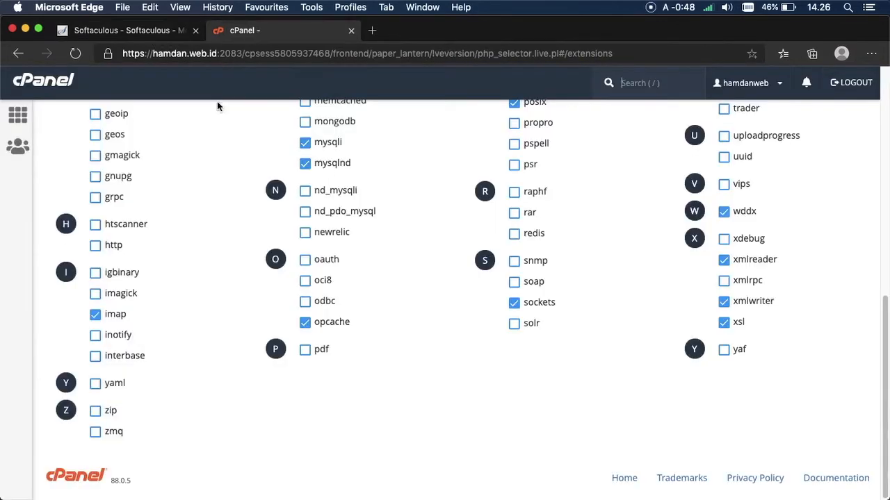
pyautogui.click(104, 411)
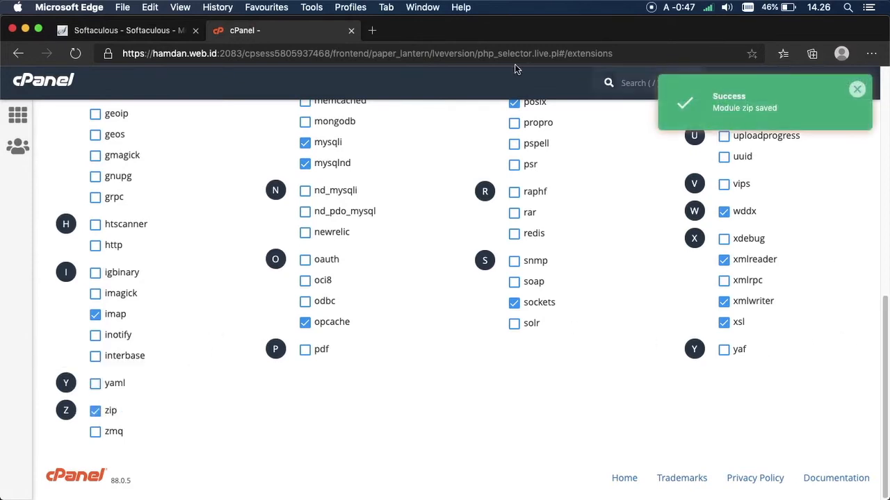
# Step: Return to the Softaculous Moodle install form and scroll through it
pyautogui.click(151, 33)
pyautogui.moveTo(881, 159); pyautogui.dragTo(836, 308)
pyautogui.click(677, 253)
# Step: Scroll to the bottom of the Moodle form and install it at belajar.hamdan.web.id
pyautogui.moveTo(884, 329); pyautogui.dragTo(873, 450)
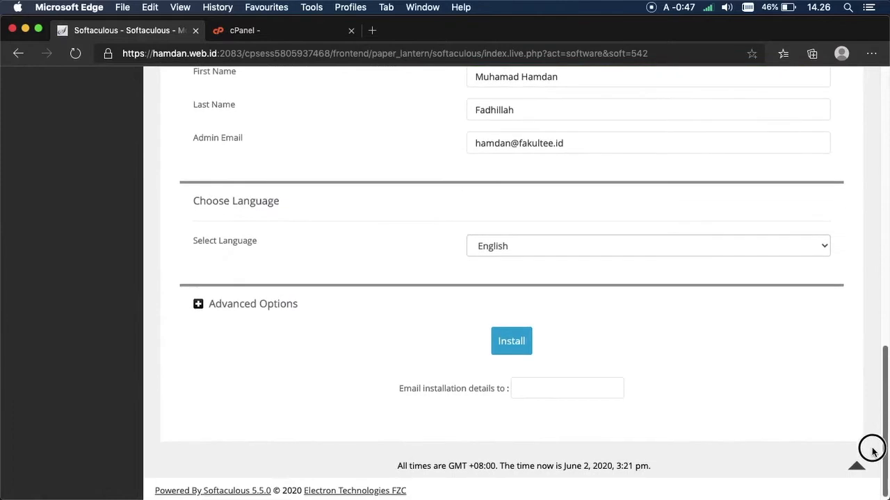
pyautogui.click(511, 343)
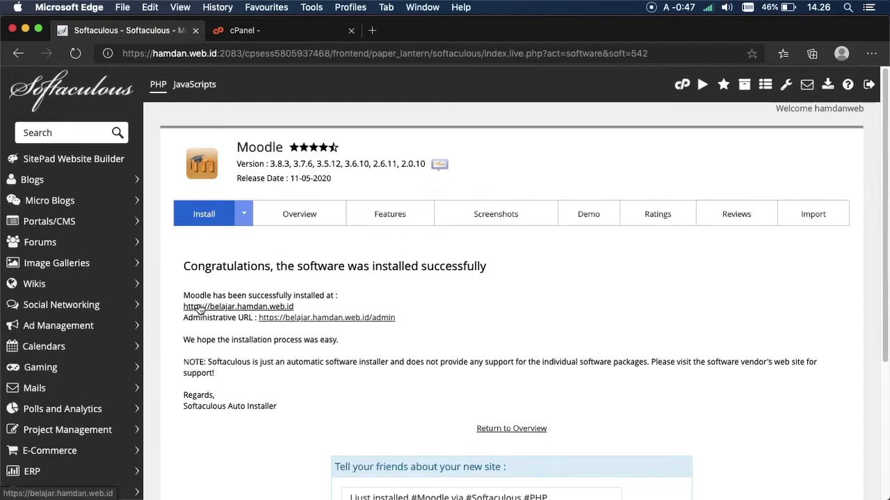
# Step: Open the new Moodle site from the success page and inspect its 'Tadika Mesra' heading
pyautogui.click(200, 307)
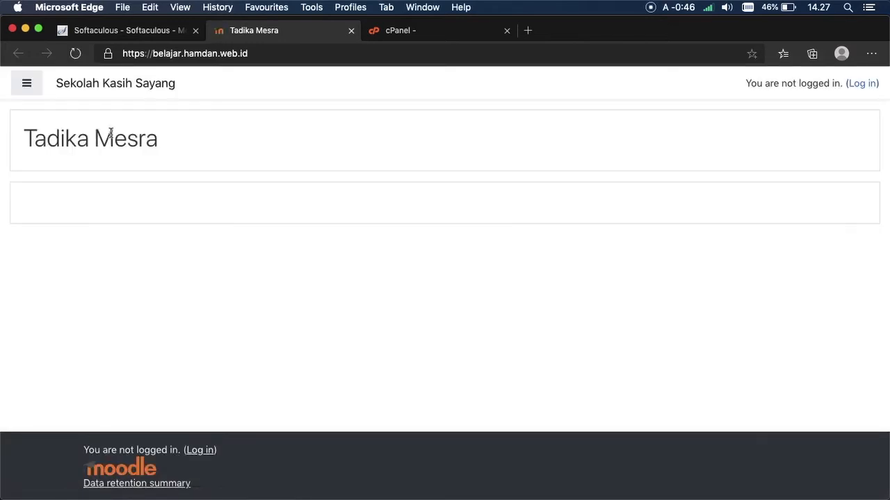
pyautogui.click(21, 94)
pyautogui.click(26, 88)
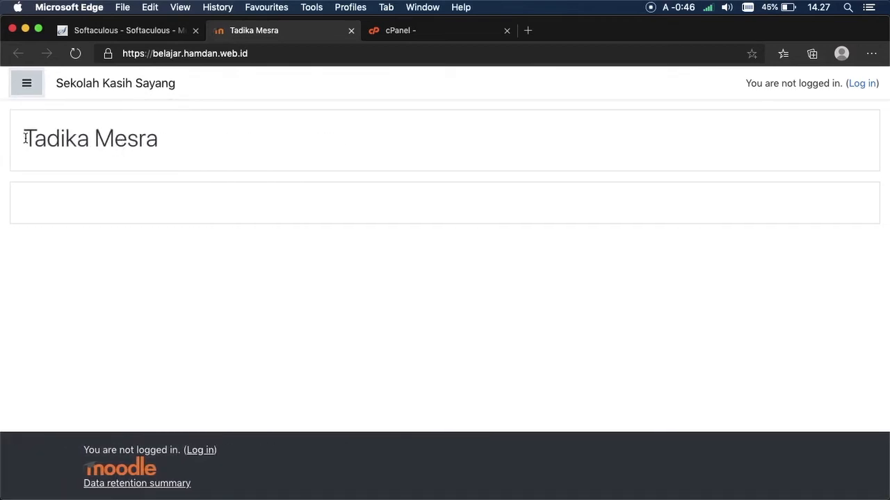
pyautogui.moveTo(24, 139); pyautogui.dragTo(83, 139)
pyautogui.click(101, 143)
pyautogui.doubleClick(101, 144)
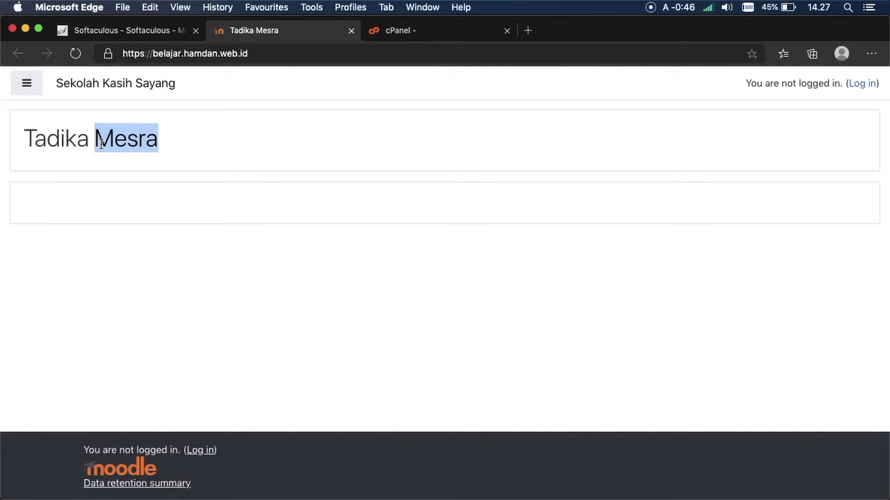
# Step: Compare against the install-success details, then go to the site's login page
pyautogui.click(112, 31)
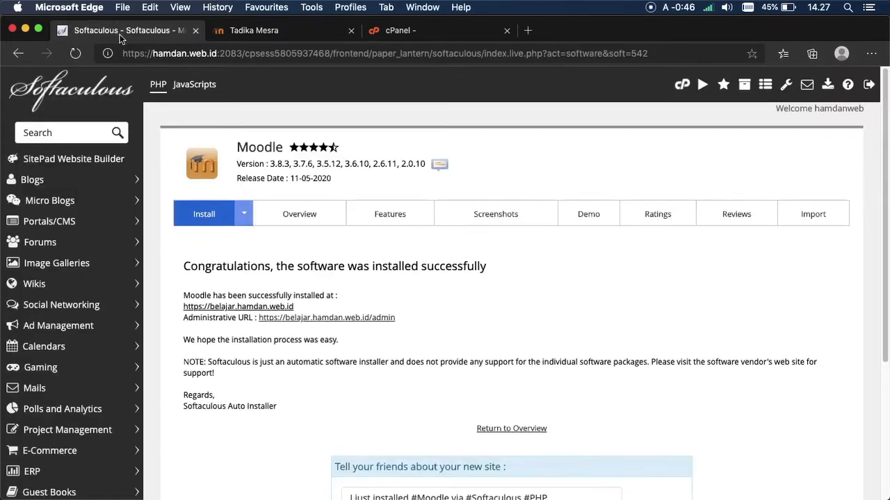
pyautogui.click(222, 37)
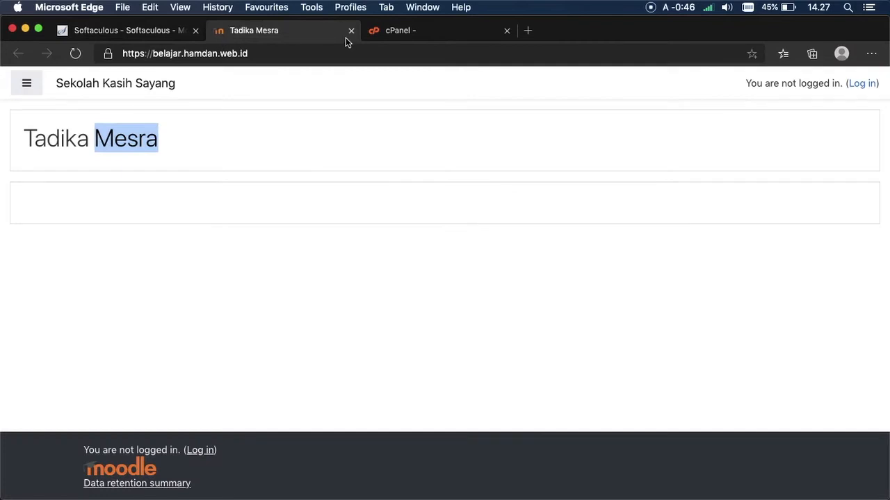
pyautogui.click(334, 157)
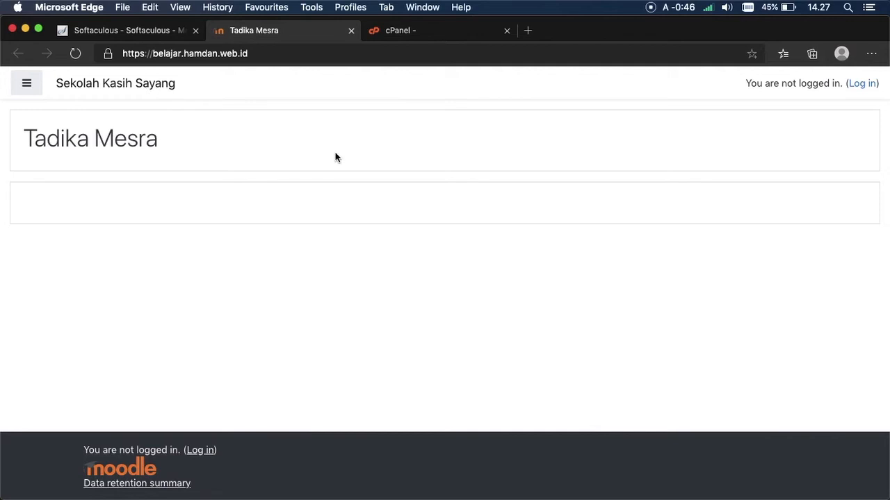
pyautogui.click(862, 84)
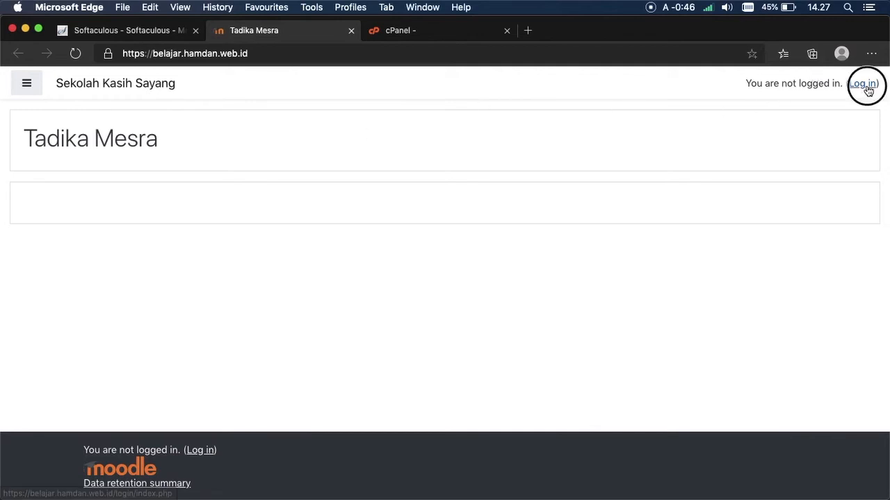
# Step: Clear the garbled username field and check the install details for the admin credentials
pyautogui.doubleClick(393, 245)
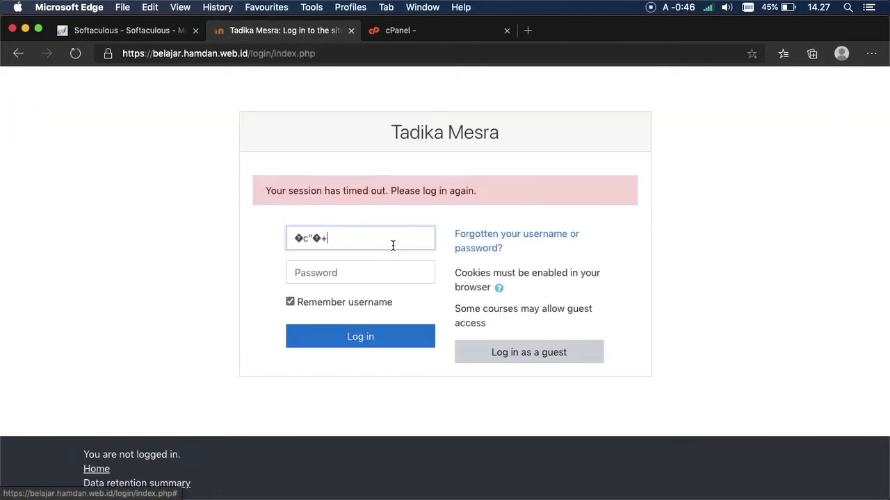
pyautogui.press('BackSpace')
pyautogui.press('BackSpace')
pyautogui.press('BackSpace')
pyautogui.press('BackSpace')
pyautogui.press('BackSpace')
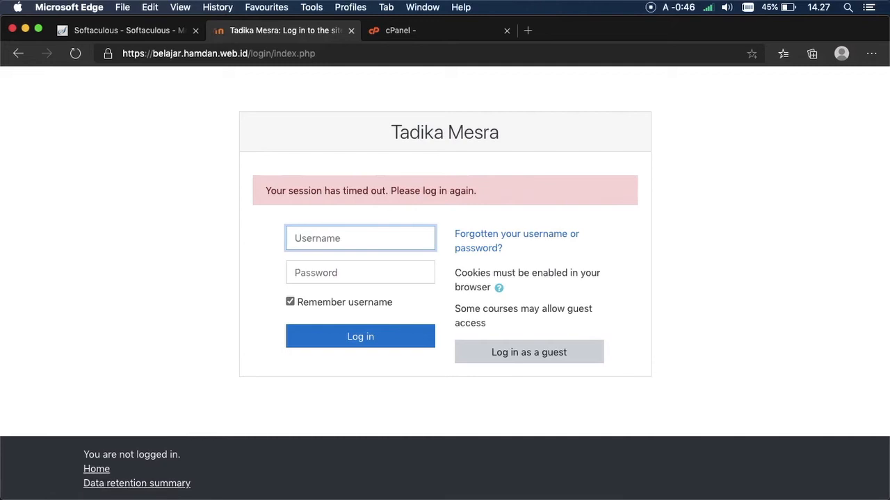
pyautogui.click(335, 257)
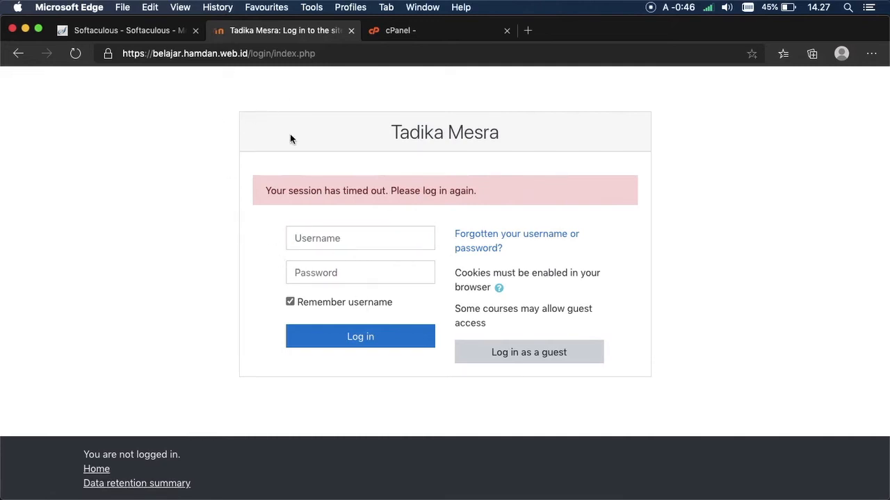
pyautogui.click(179, 34)
pyautogui.click(270, 31)
# Step: Enter the admin username and the account password, then log in
pyautogui.click(320, 238)
pyautogui.write('admin')
pyautogui.press('Tab')
pyautogui.write('a')
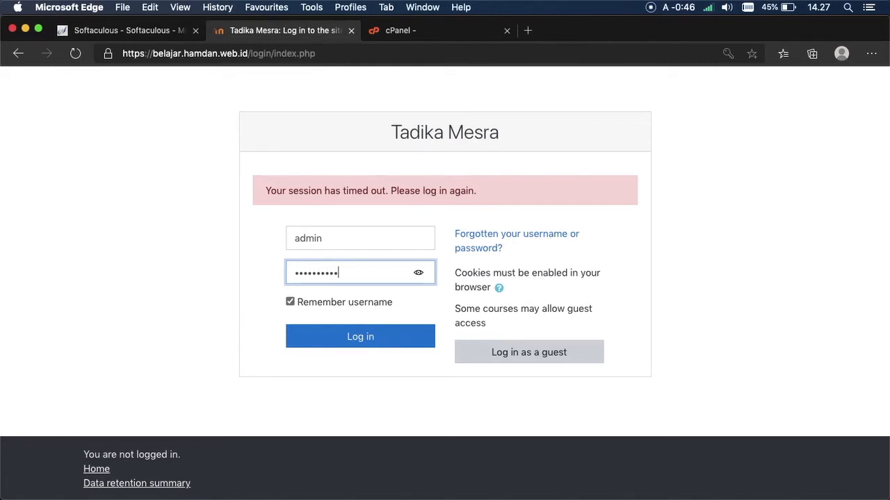
pyautogui.doubleClick(316, 304)
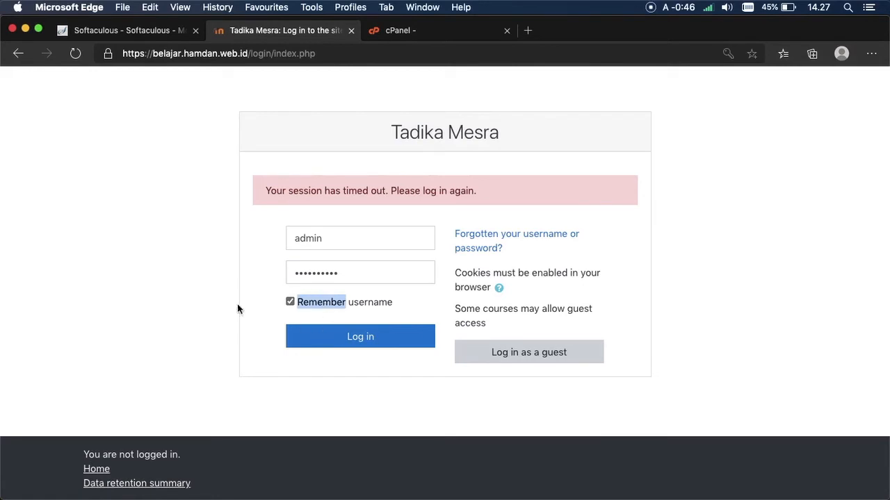
pyautogui.click(209, 301)
pyautogui.click(337, 337)
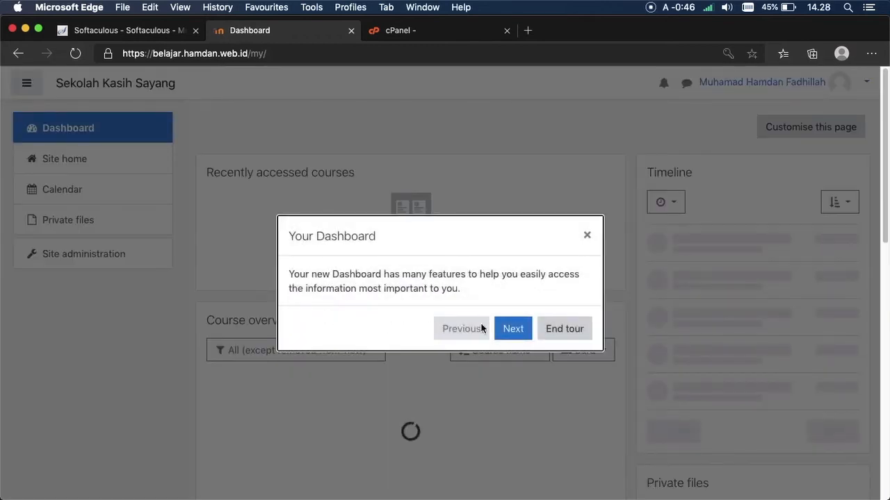
# Step: End the 'Your Dashboard' tour and scroll down the dashboard
pyautogui.click(561, 327)
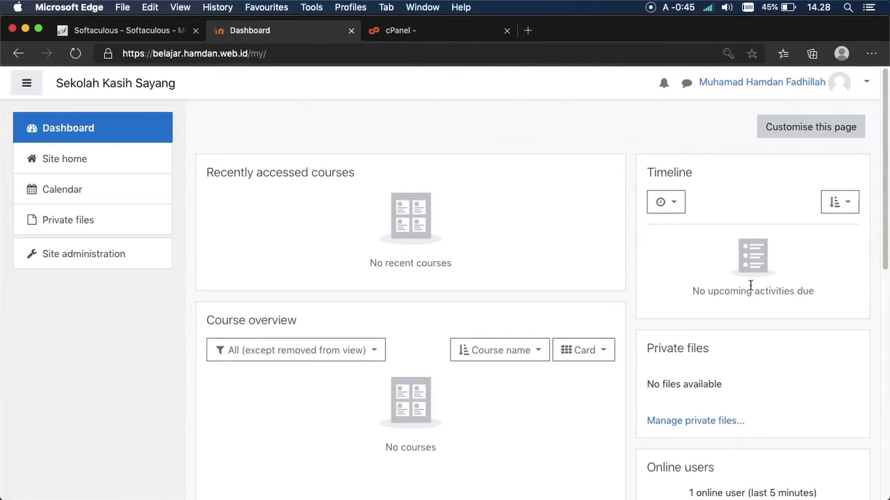
pyautogui.moveTo(883, 126); pyautogui.dragTo(879, 103)
pyautogui.click(54, 256)
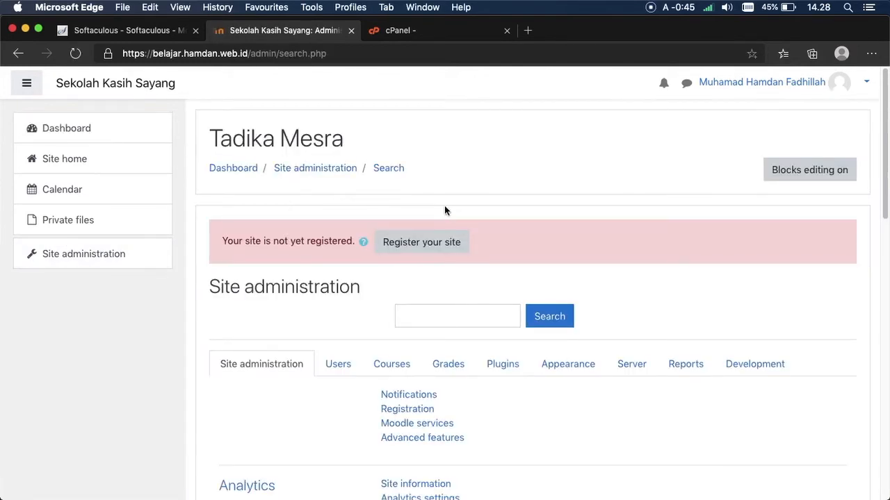
pyautogui.moveTo(885, 157); pyautogui.dragTo(880, 312)
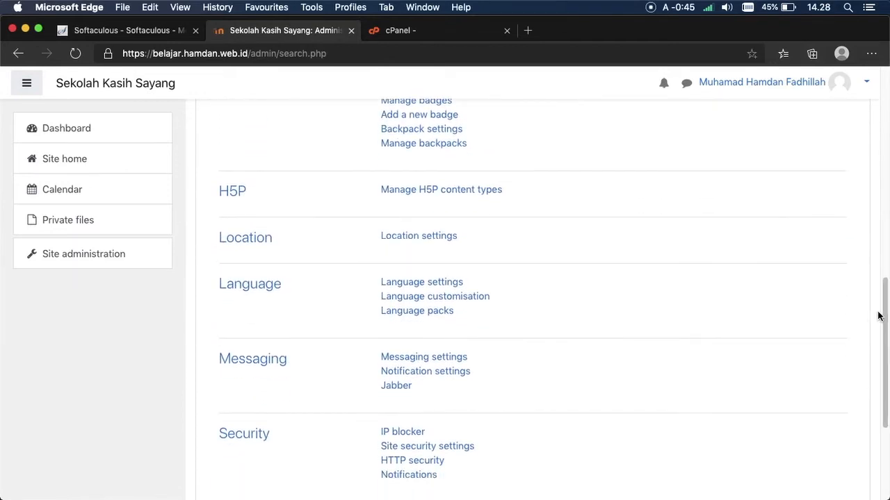
pyautogui.click(434, 317)
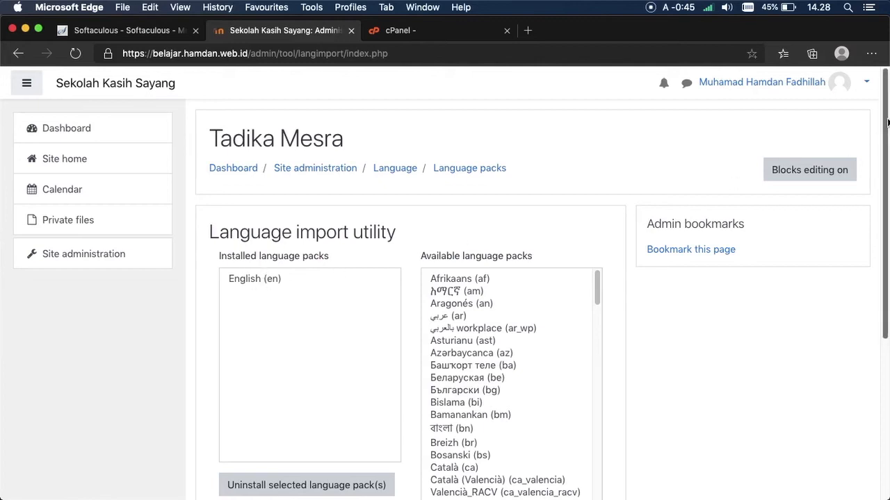
# Step: Select Indonesian (id) among the available language packs and install it
pyautogui.moveTo(885, 145); pyautogui.dragTo(877, 223)
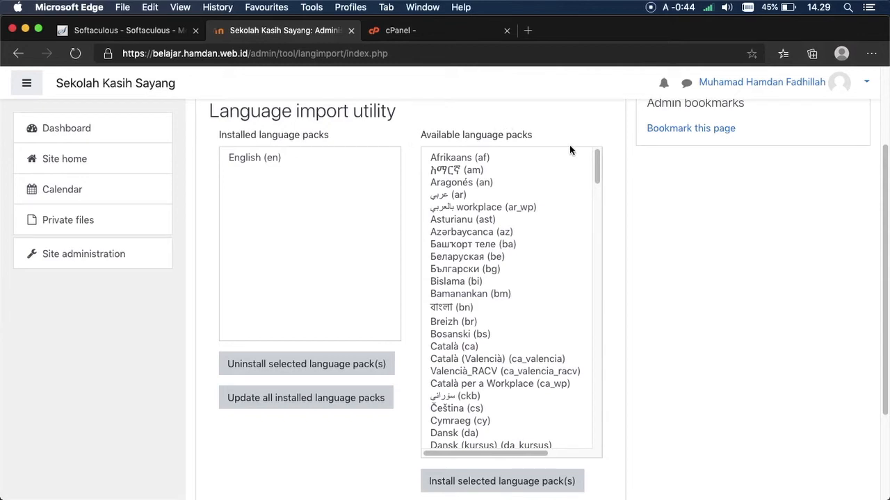
pyautogui.moveTo(596, 148); pyautogui.dragTo(594, 258)
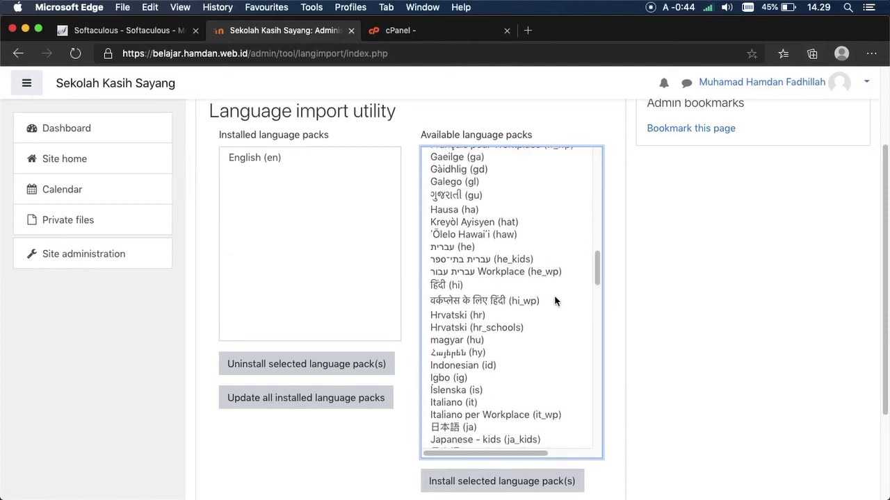
pyautogui.click(503, 362)
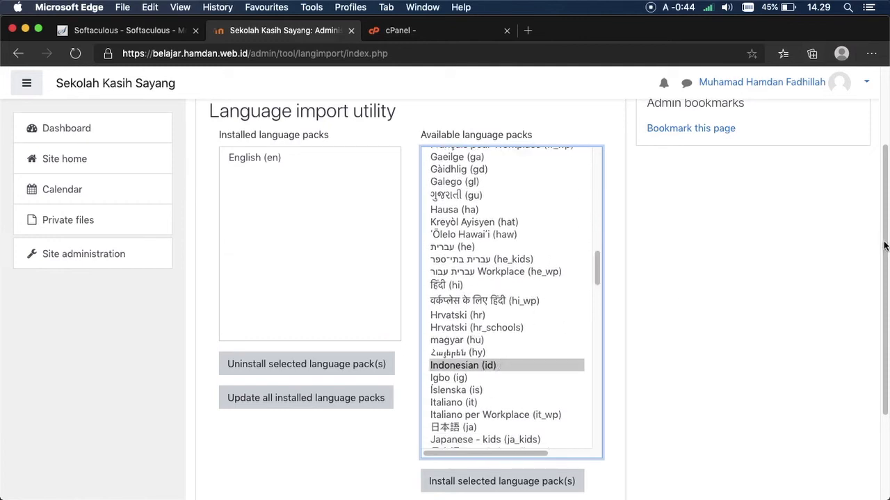
pyautogui.click(535, 484)
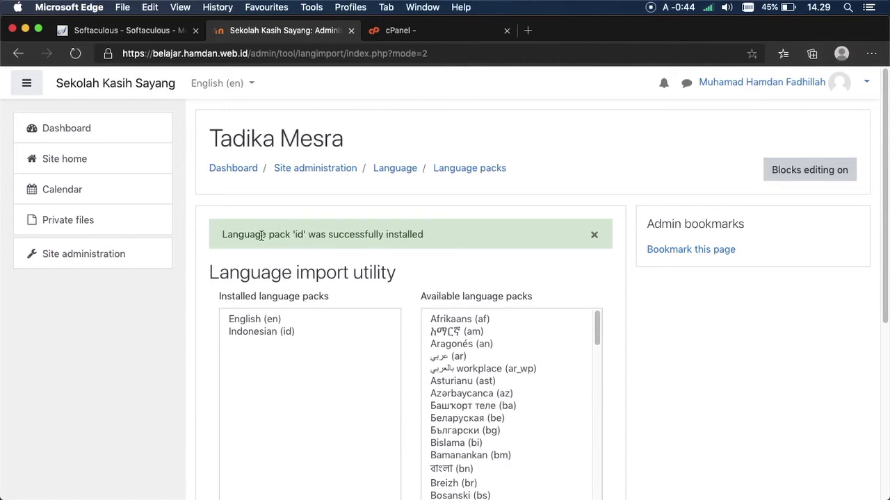
# Step: Set Default language to Indonesian (id) in Language settings, save, and return to the Dashboard
pyautogui.click(118, 254)
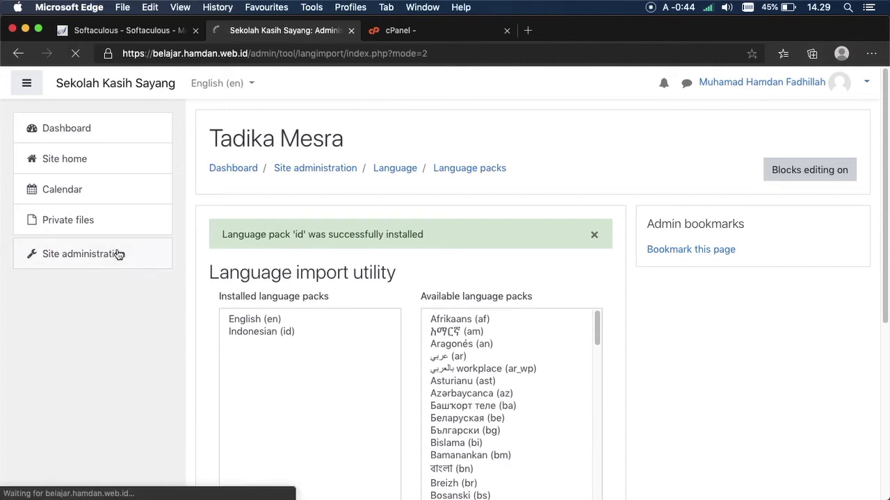
pyautogui.moveTo(884, 160); pyautogui.dragTo(873, 331)
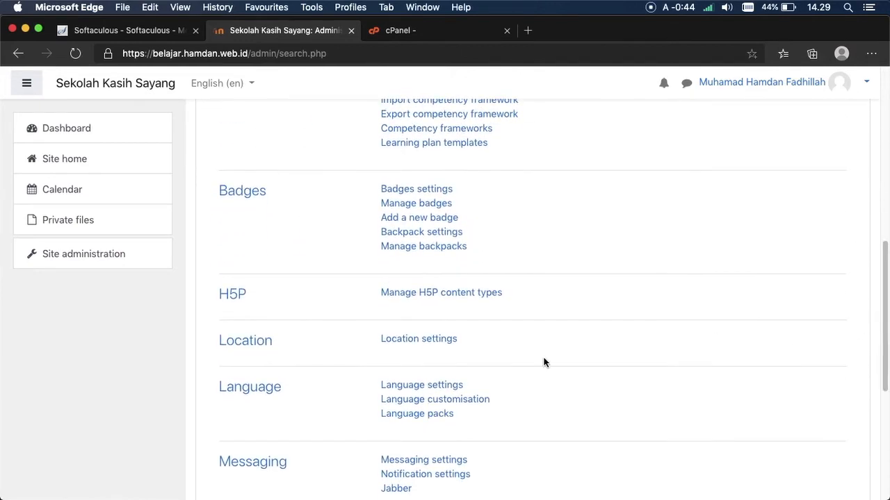
pyautogui.click(441, 388)
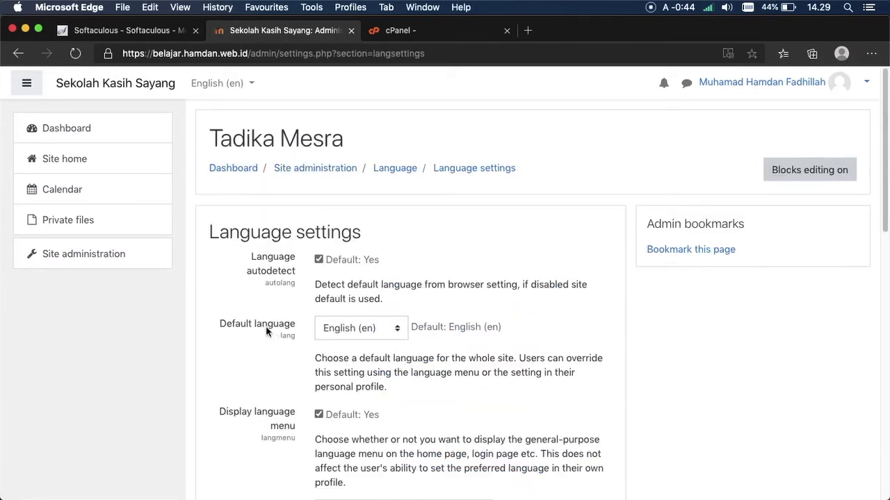
pyautogui.click(321, 332)
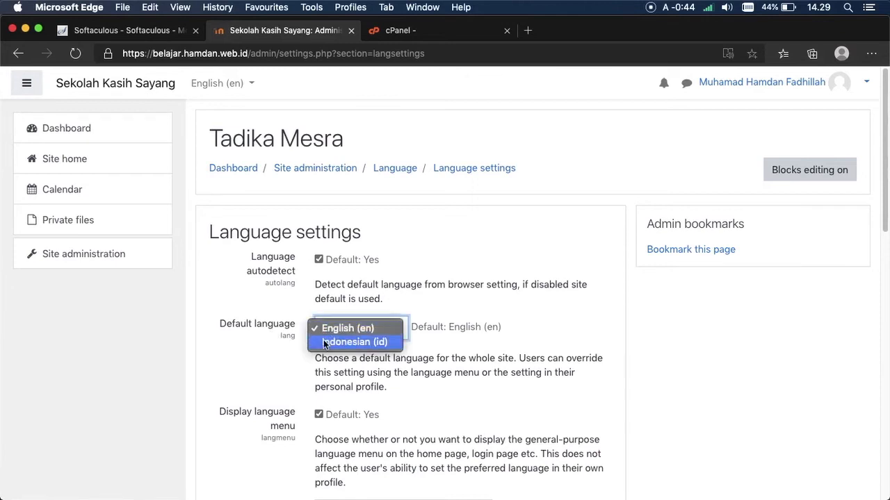
pyautogui.click(234, 293)
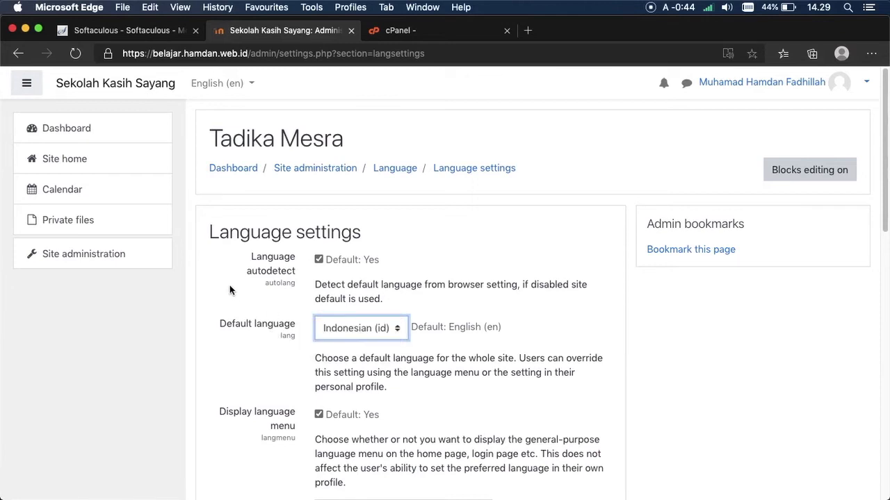
pyautogui.scroll(-10, 868, 248)
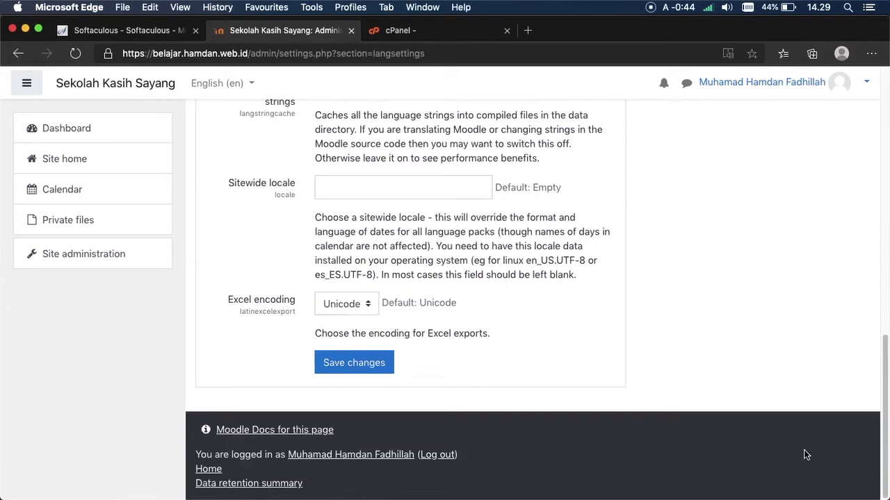
pyautogui.click(374, 365)
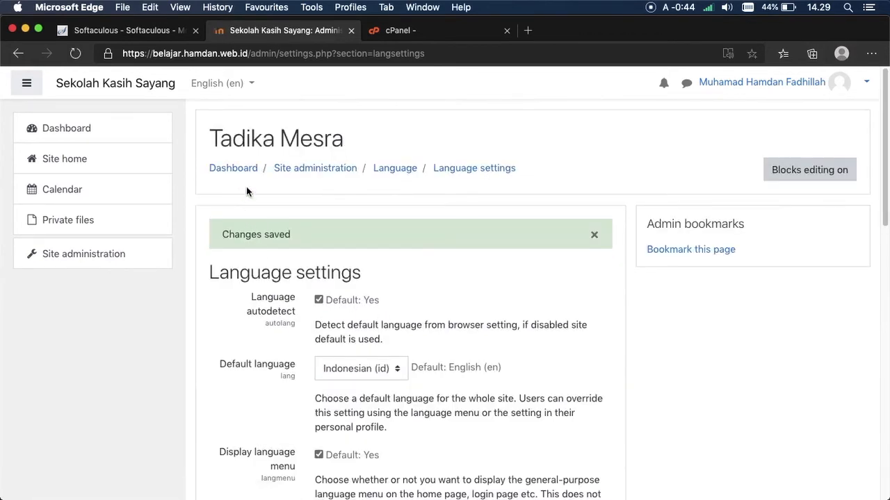
pyautogui.click(241, 170)
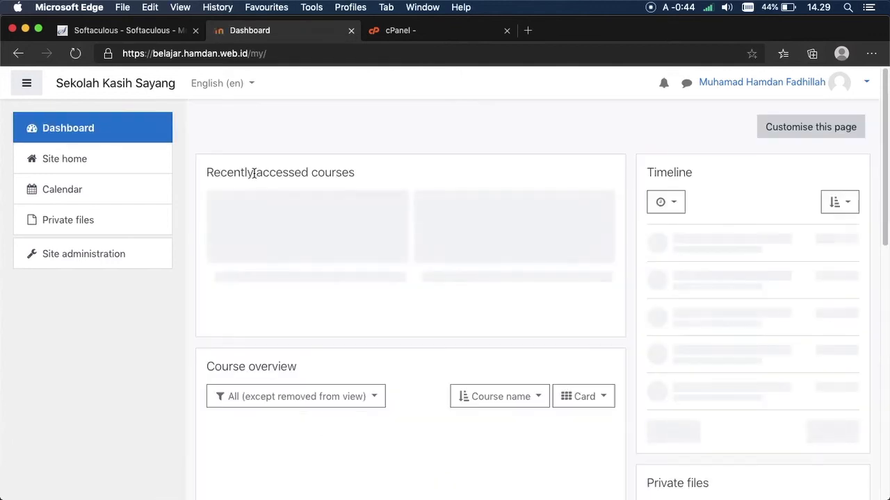
# Step: Open Location settings and set the default timezone to Asia/Jakarta
pyautogui.click(154, 245)
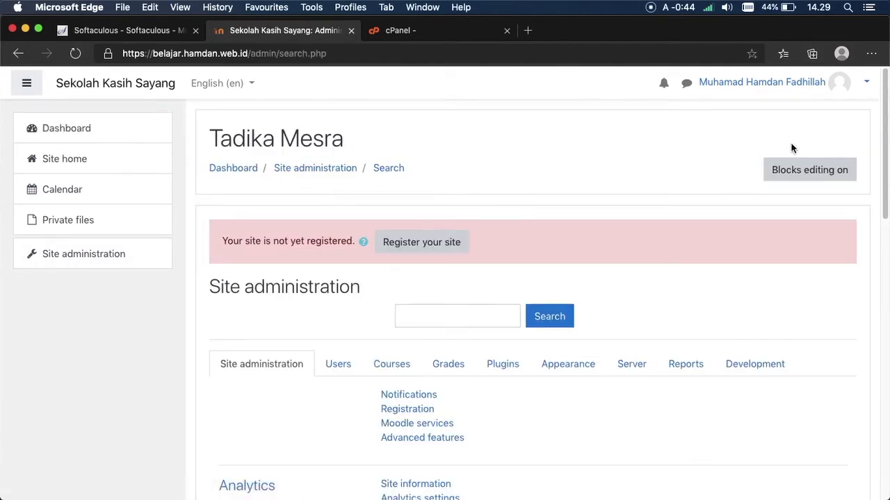
pyautogui.scroll(-10, 848, 230)
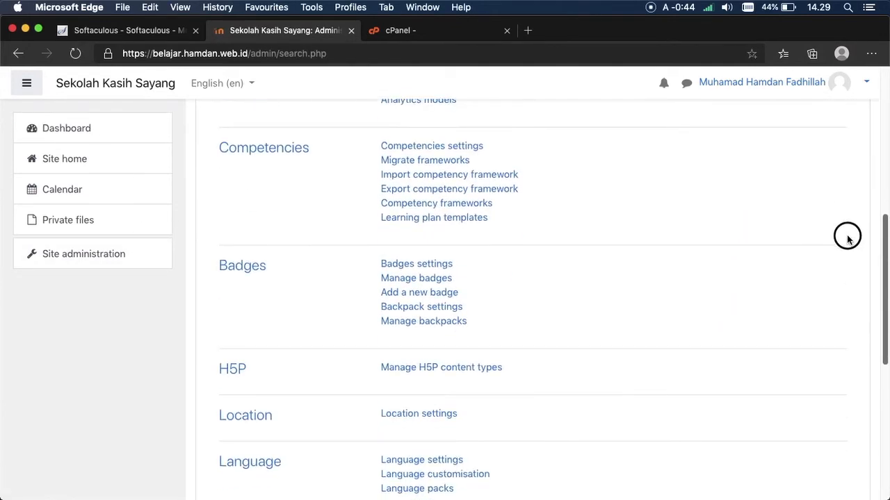
pyautogui.scroll(1, 848, 238)
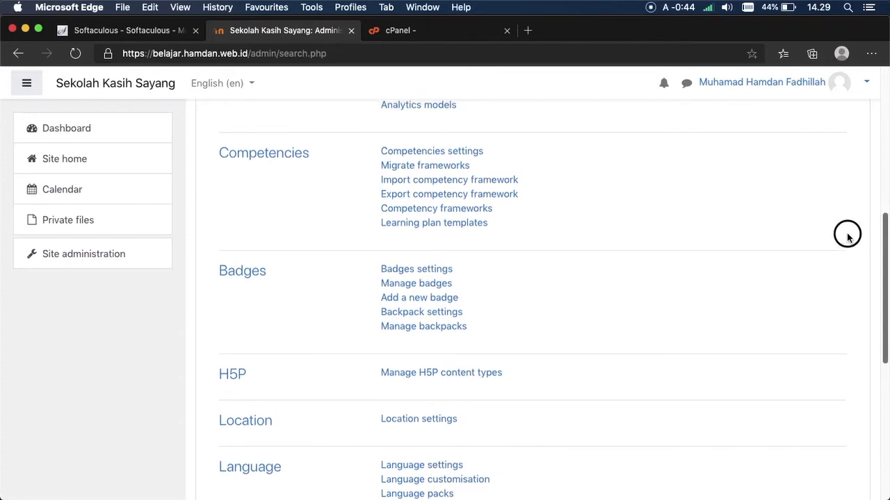
pyautogui.scroll(3, 851, 209)
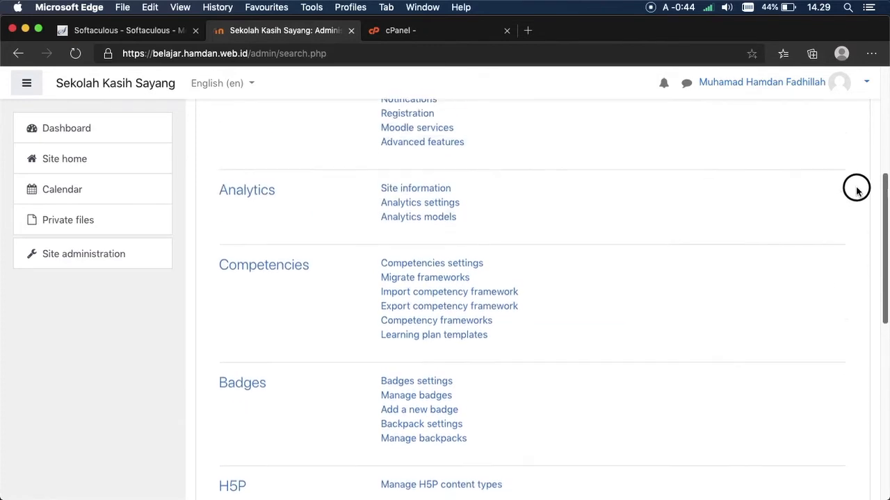
pyautogui.scroll(-3, 845, 209)
pyautogui.scroll(-3, 842, 232)
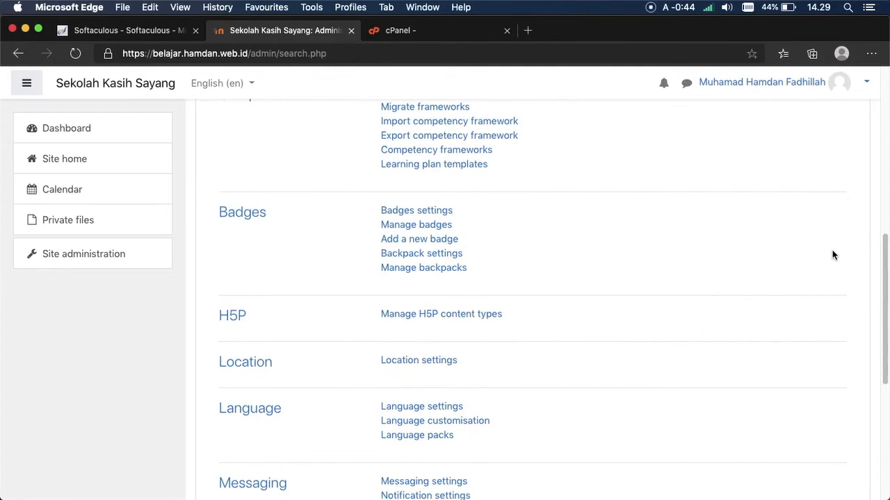
pyautogui.click(383, 362)
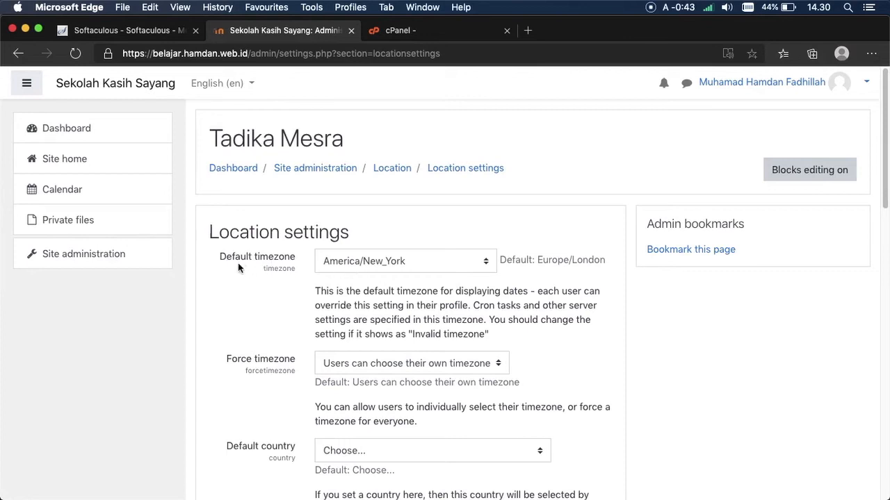
pyautogui.click(399, 269)
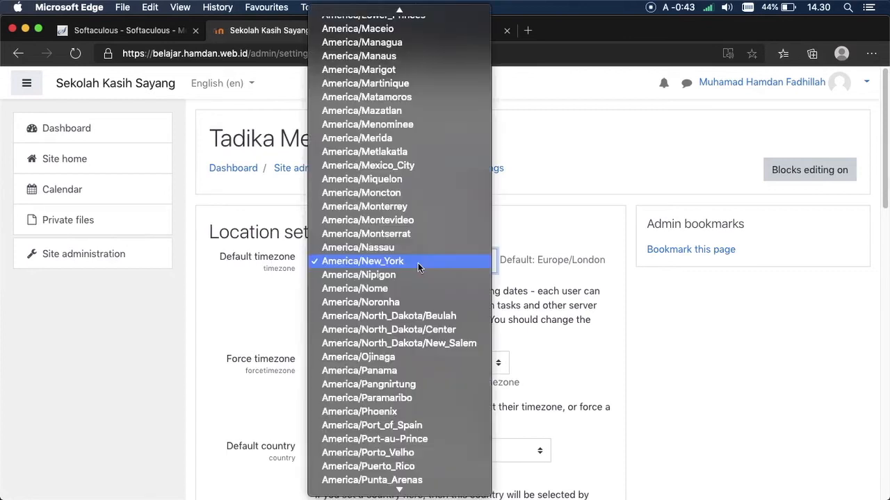
pyautogui.moveTo(411, 495)
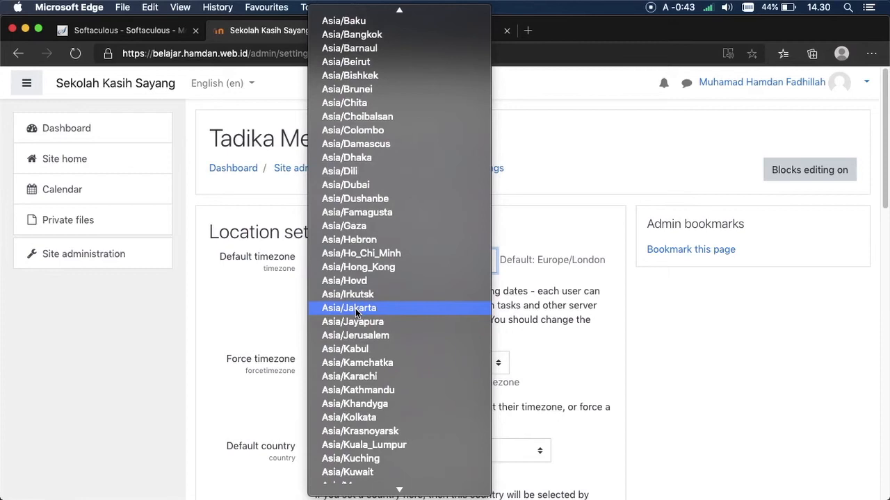
pyautogui.click(362, 310)
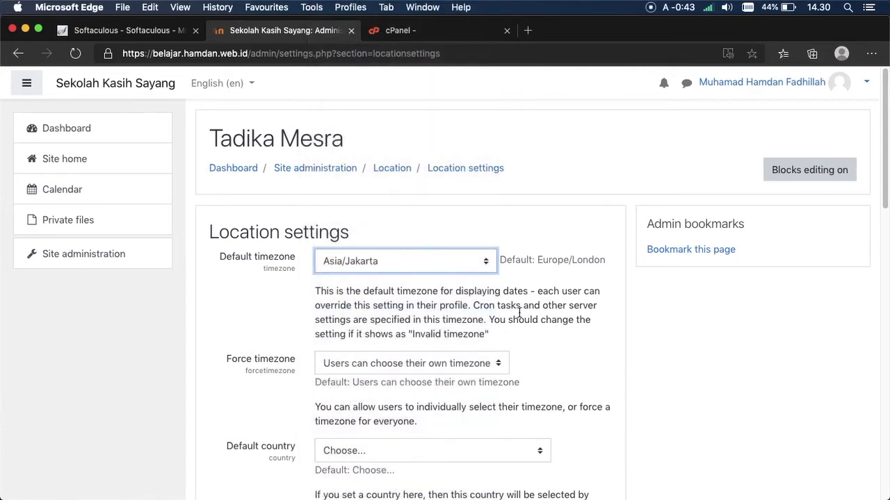
# Step: Set the default country to Indonesia with city Jakarta and save the location settings
pyautogui.scroll(-5, 860, 213)
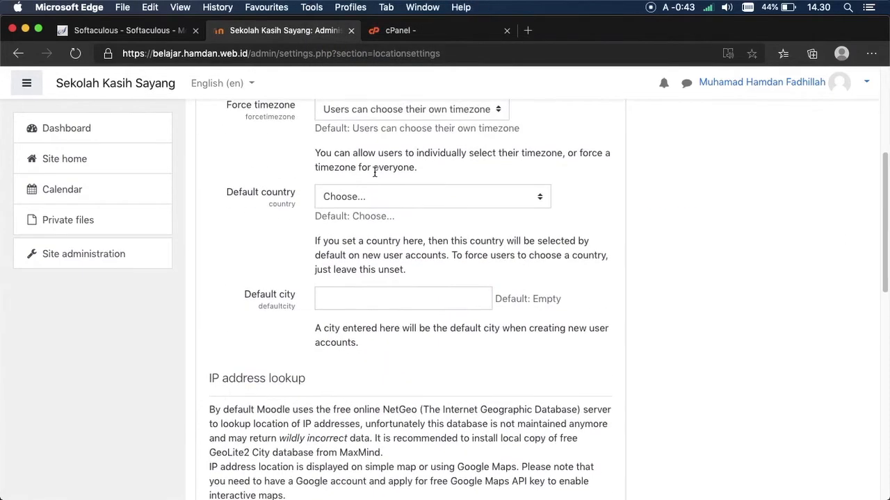
pyautogui.click(352, 199)
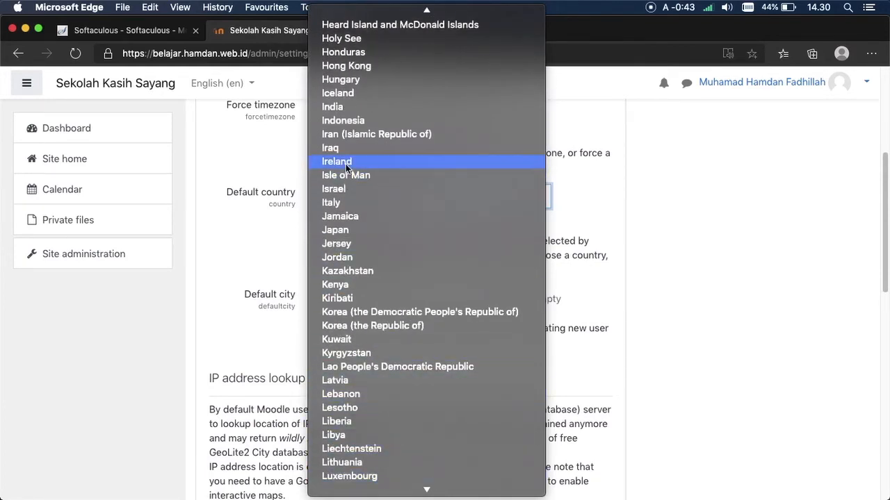
pyautogui.click(344, 121)
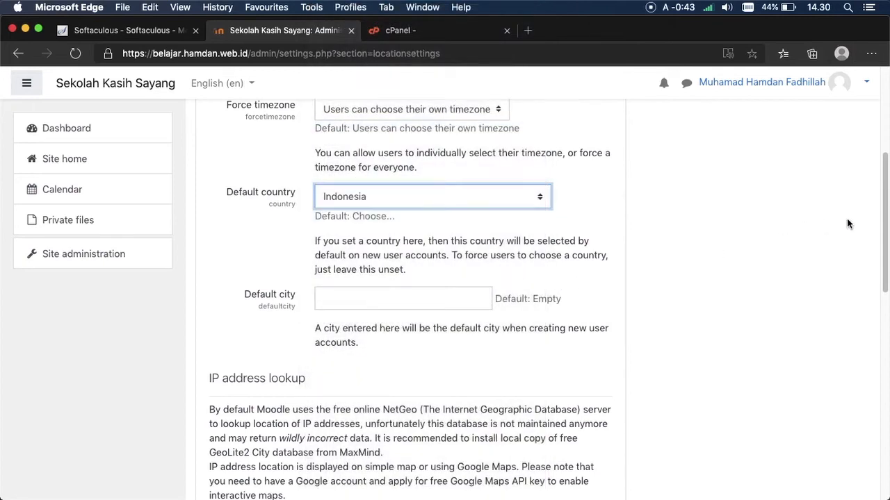
pyautogui.scroll(-4, 869, 250)
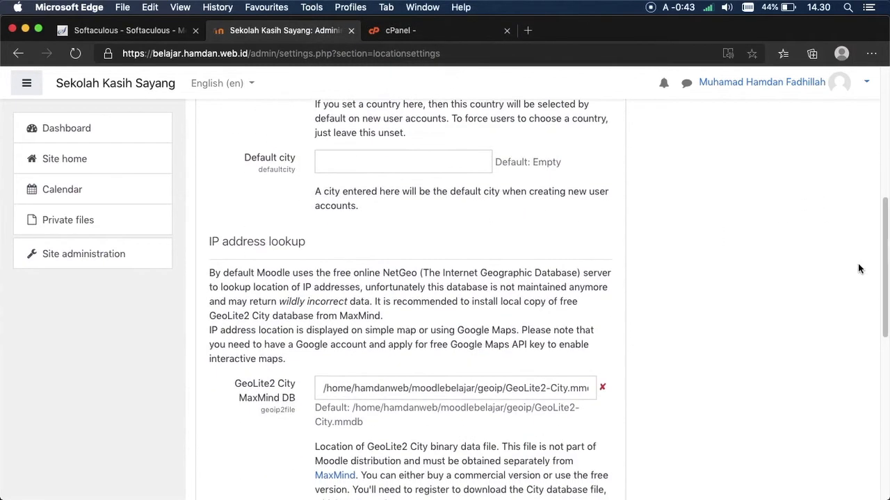
pyautogui.click(339, 151)
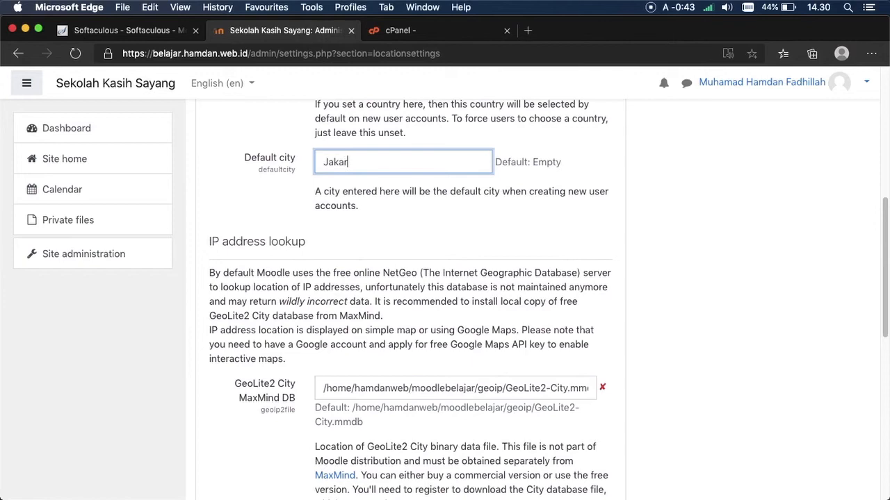
pyautogui.moveTo(887, 259); pyautogui.dragTo(851, 417)
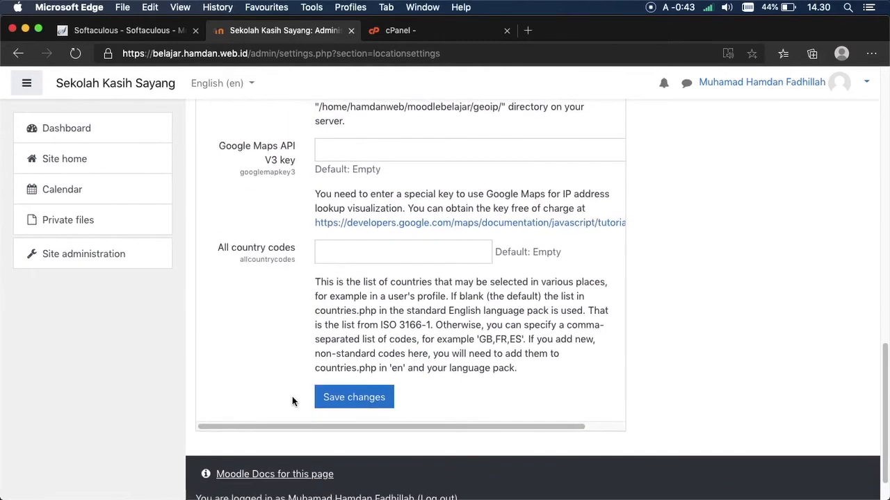
pyautogui.click(338, 396)
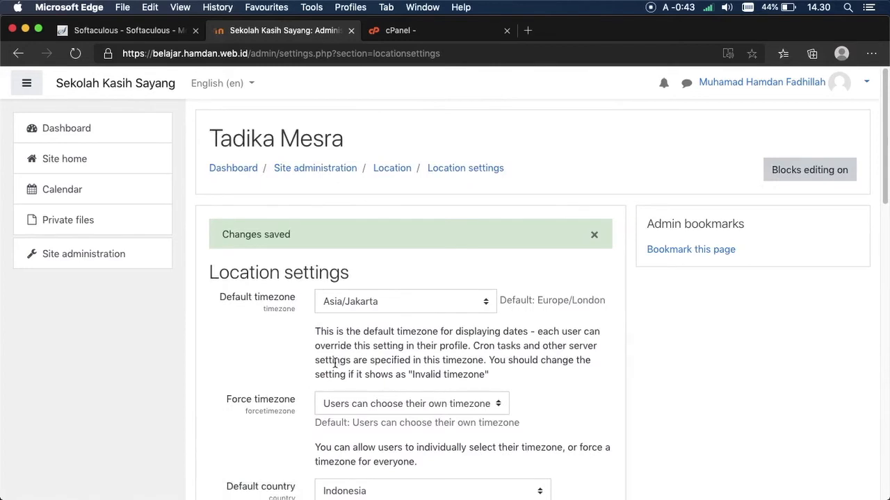
pyautogui.click(117, 250)
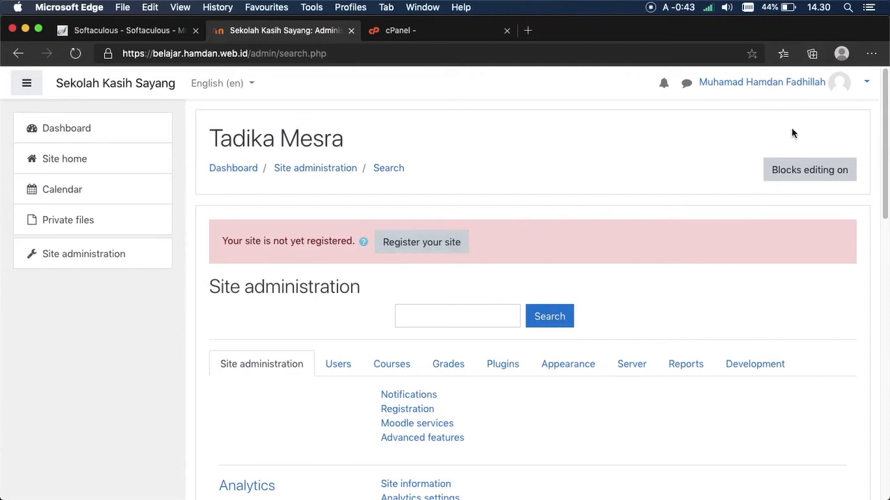
# Step: Change the interface language from English (en) to Indonesian (id) and decline the translation offer
pyautogui.scroll(-1, 868, 103)
pyautogui.scroll(1, 868, 104)
pyautogui.click(233, 88)
pyautogui.click(246, 134)
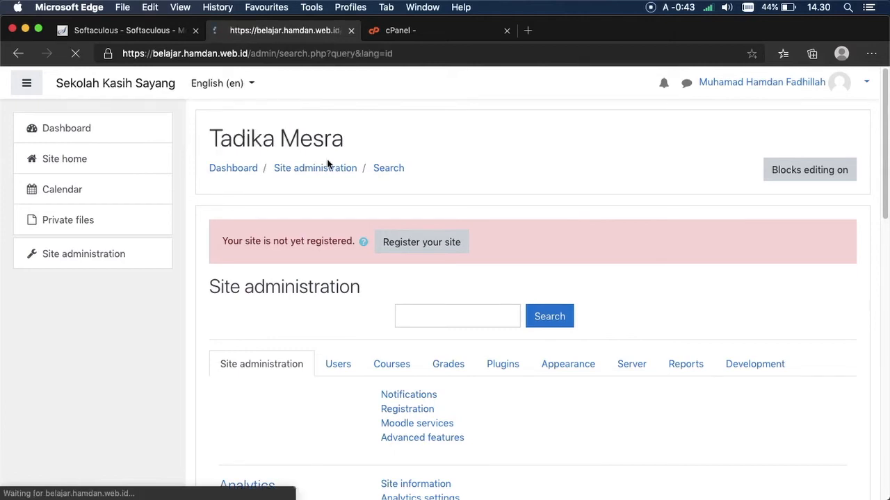
pyautogui.click(357, 146)
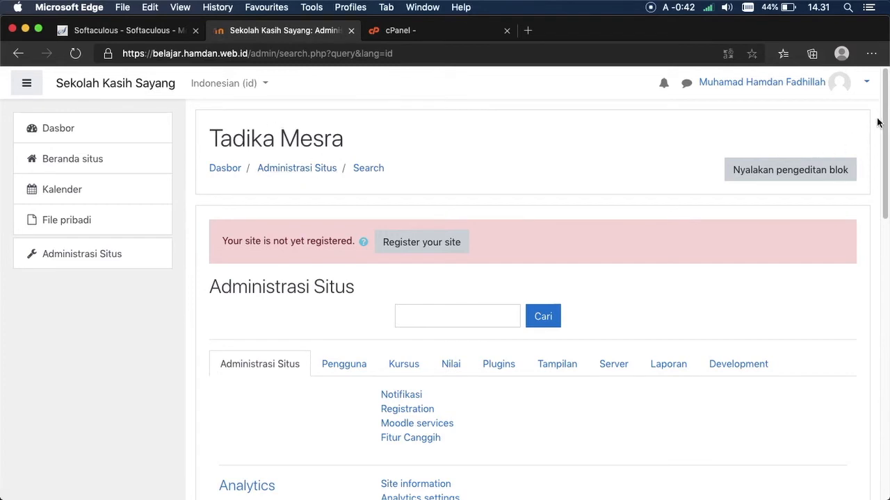
pyautogui.moveTo(887, 108); pyautogui.dragTo(848, 105)
pyautogui.moveTo(885, 106); pyautogui.dragTo(882, 327)
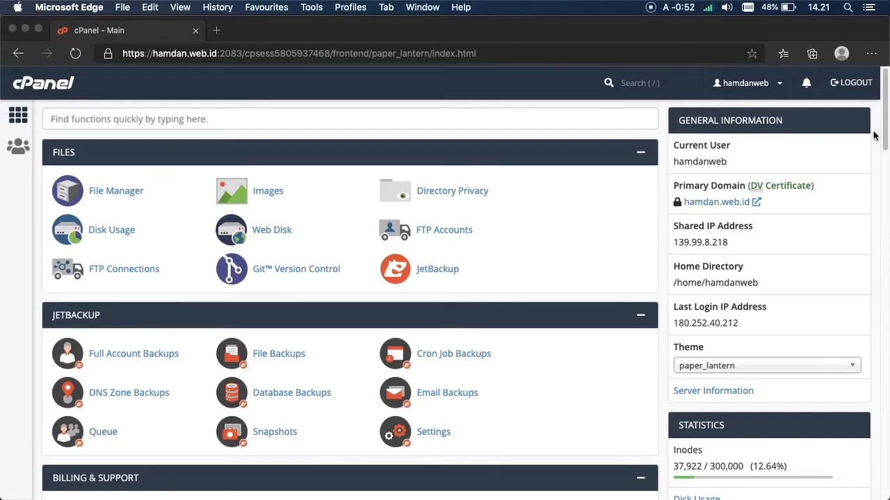
# Step: Find 'sof' in cPanel's functions and open the Softaculous Apps Installer
pyautogui.click(589, 122)
pyautogui.click(589, 119)
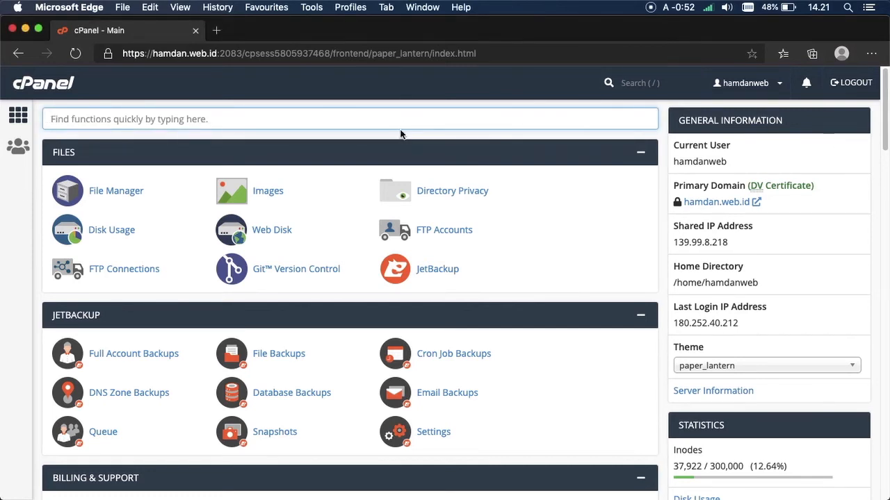
pyautogui.write('soft')
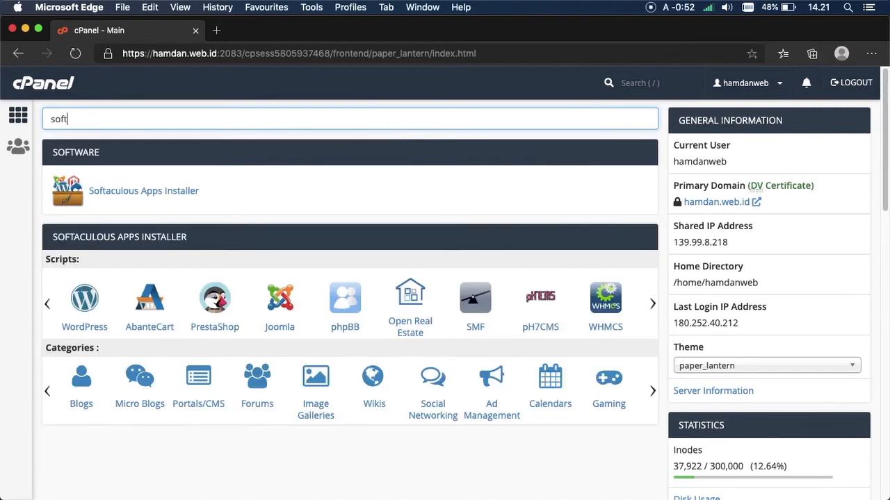
pyautogui.click(165, 191)
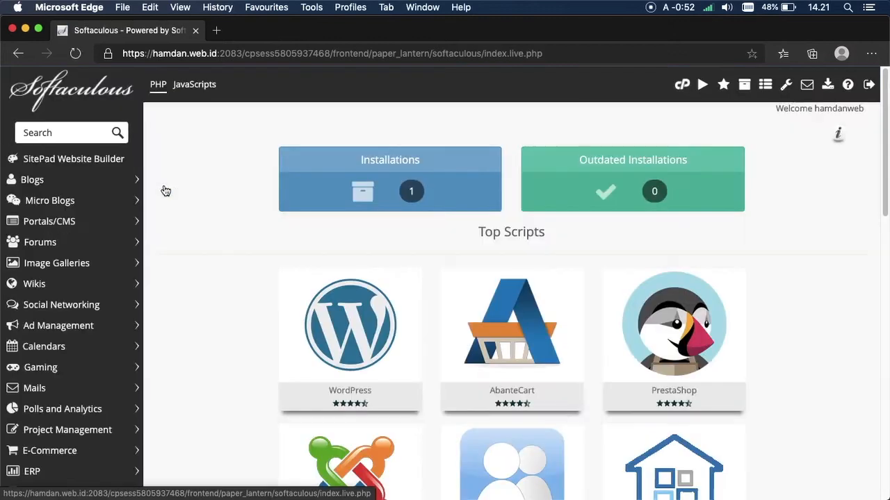
# Step: Search Softaculous for 'moodle' and open the Moodle script page
pyautogui.click(80, 132)
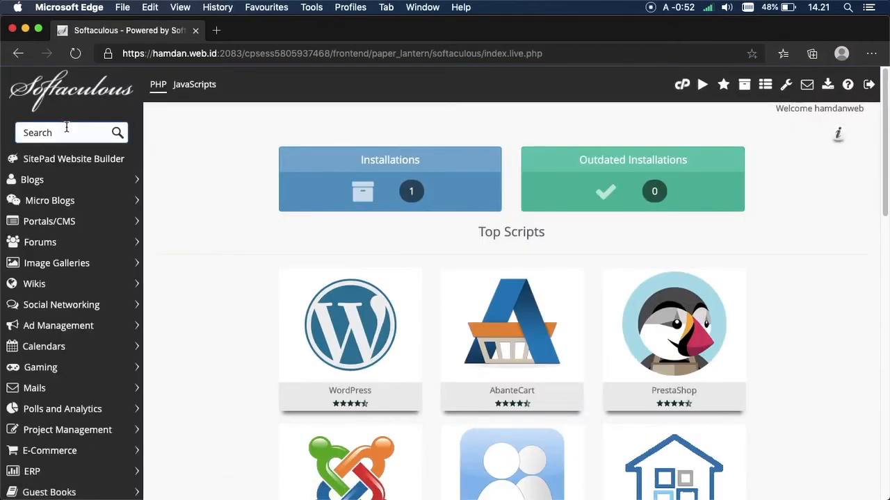
pyautogui.write('moodle')
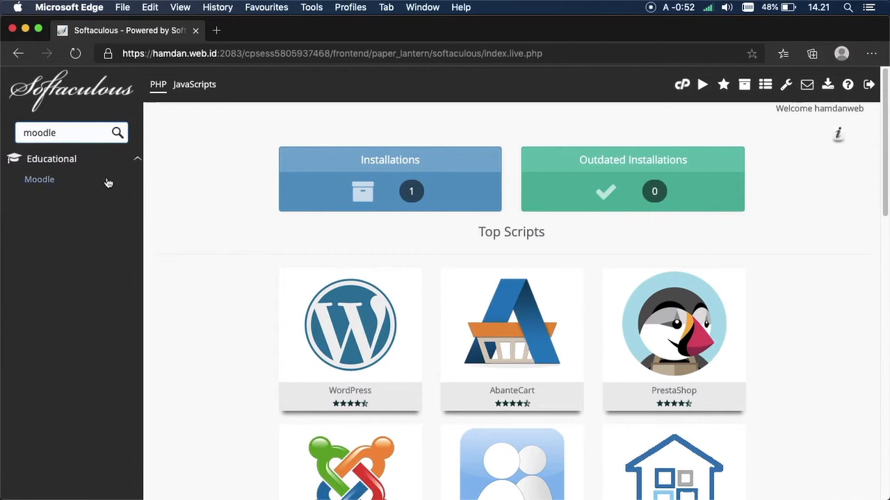
pyautogui.click(61, 178)
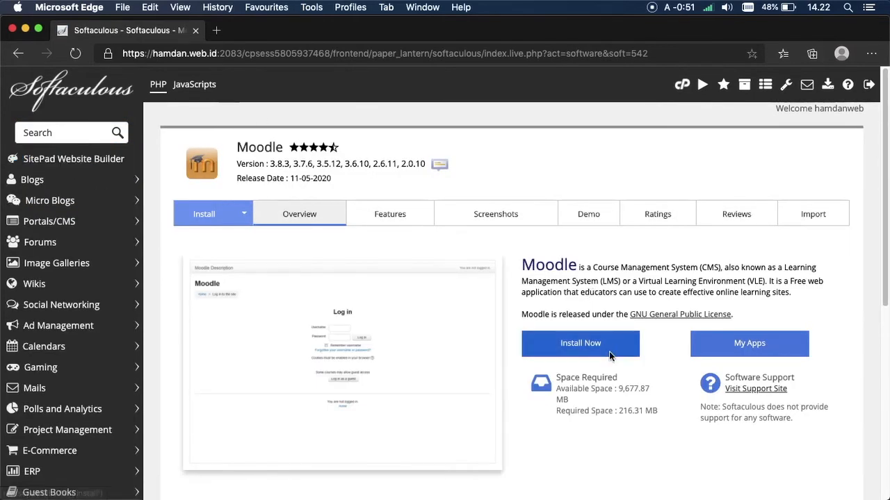
# Step: Start a new Moodle installation and keep version 3.8.3
pyautogui.click(587, 349)
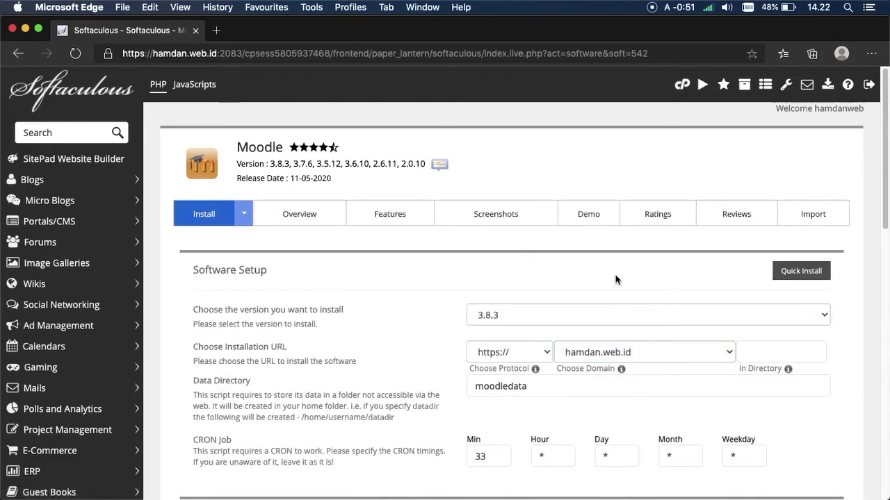
pyautogui.scroll(-5, 857, 248)
pyautogui.moveTo(857, 246); pyautogui.dragTo(843, 136)
pyautogui.moveTo(187, 293); pyautogui.dragTo(298, 288)
pyautogui.click(306, 288)
pyautogui.click(513, 281)
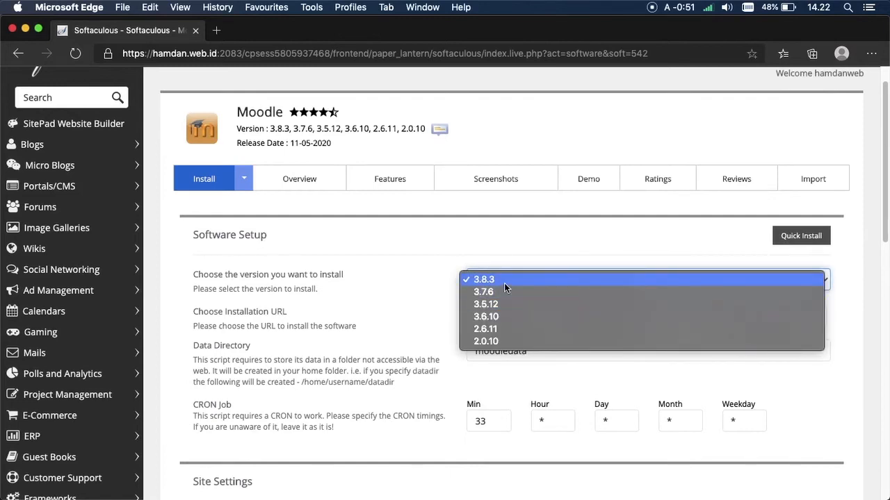
pyautogui.click(492, 275)
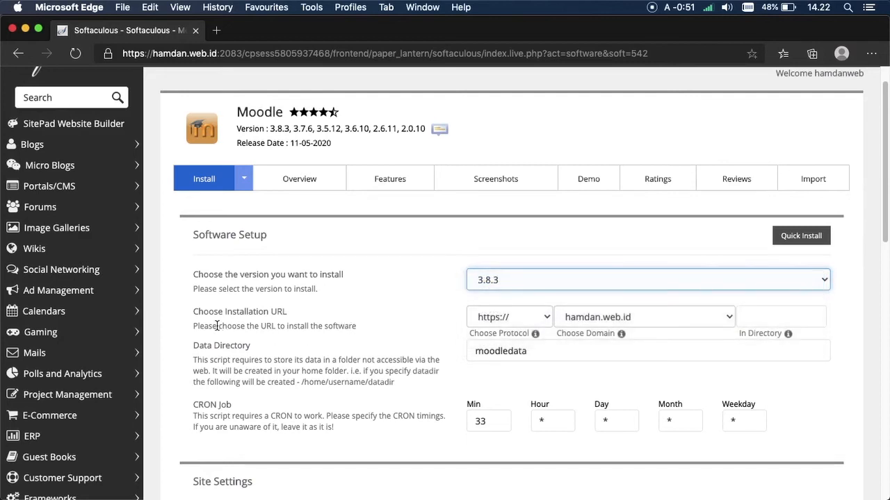
# Step: Install on belajar.hamdan.web.id and rename the data directory to moodlebelajar
pyautogui.moveTo(204, 326); pyautogui.dragTo(338, 329)
pyautogui.click(339, 329)
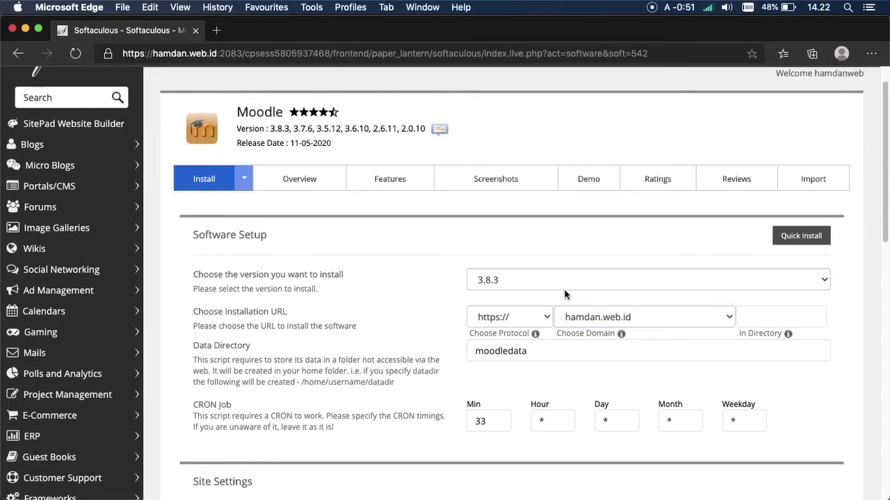
pyautogui.click(627, 314)
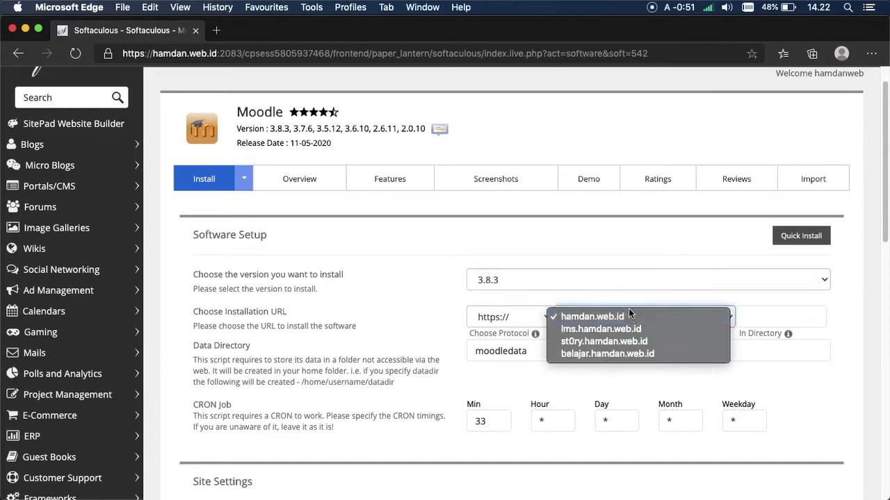
pyautogui.click(614, 354)
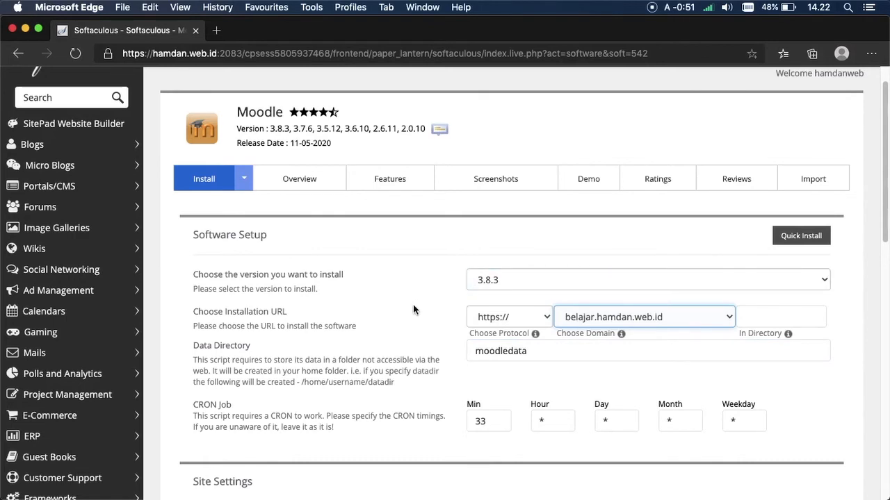
pyautogui.click(579, 353)
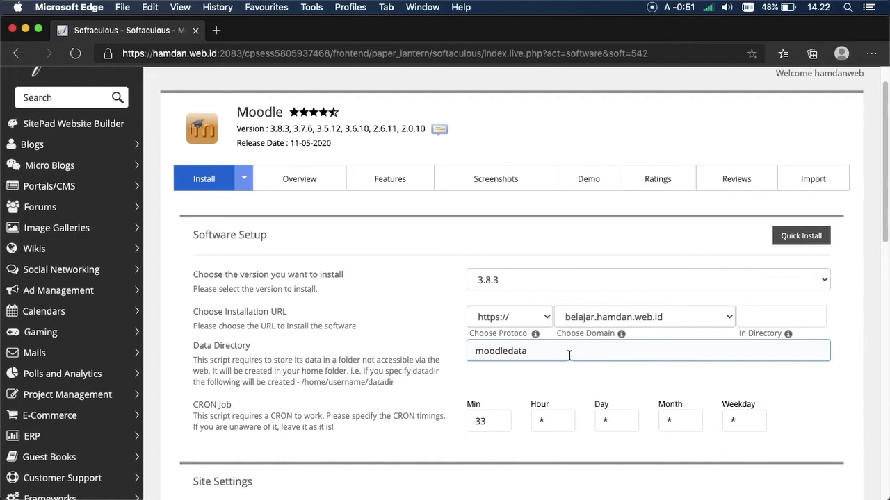
pyautogui.click(569, 355)
pyautogui.press('BackSpace')
pyautogui.press('BackSpace')
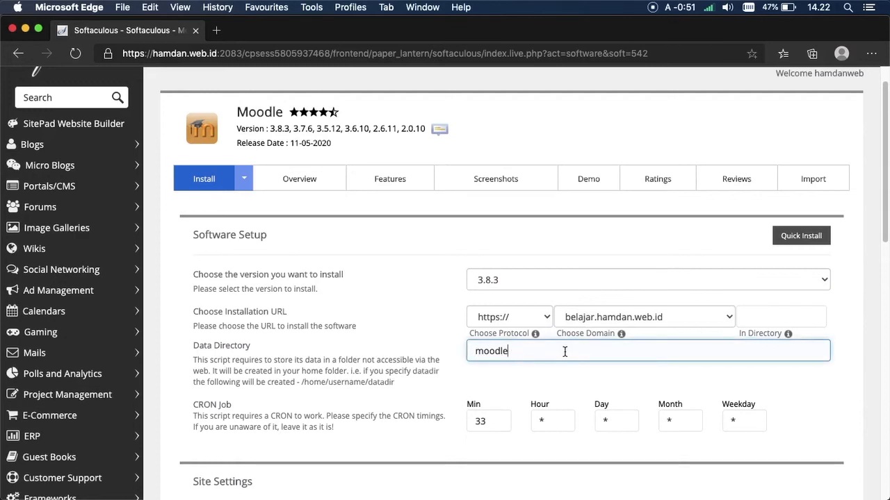
pyautogui.write('belajar')
pyautogui.moveTo(885, 127); pyautogui.dragTo(885, 198)
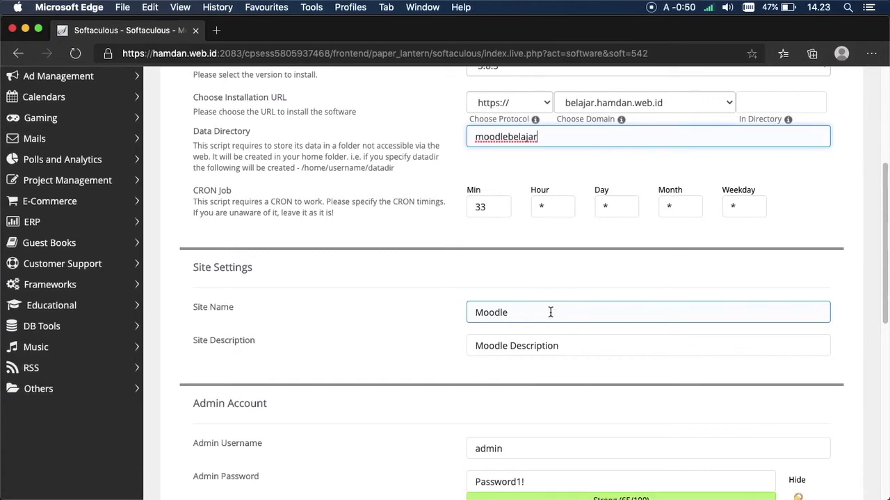
# Step: Replace the default site name Moodle with 'Tadika Mesra'
pyautogui.click(550, 312)
pyautogui.press('super+a')
pyautogui.press('BackSpace')
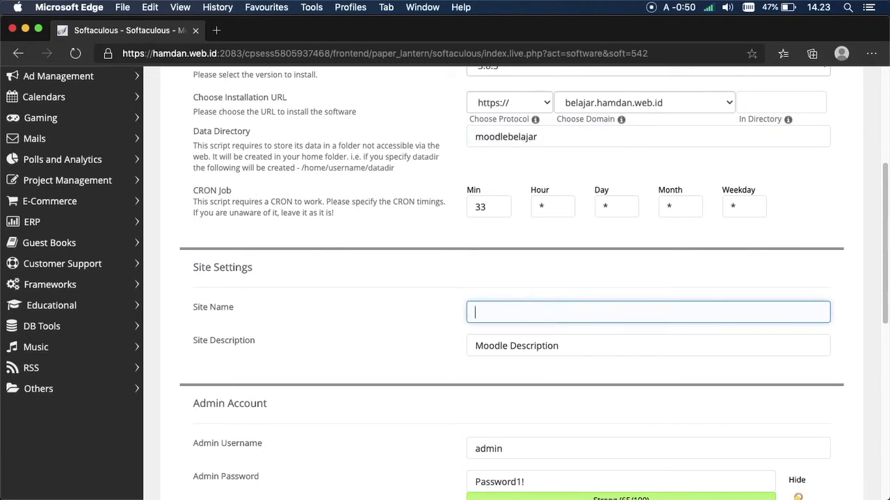
pyautogui.write('Tadika Mesra')
# Step: Set the site description to 'Sekolah Kasih Sayang'
pyautogui.press('Tab')
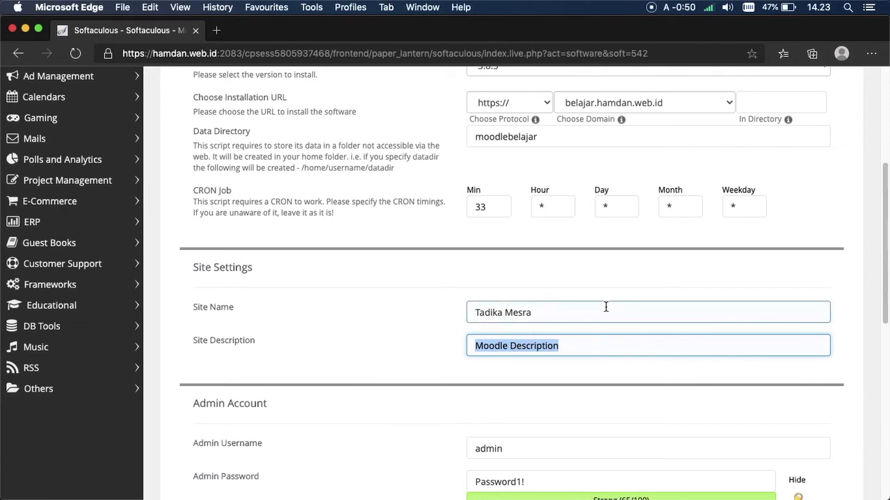
pyautogui.press('BackSpace')
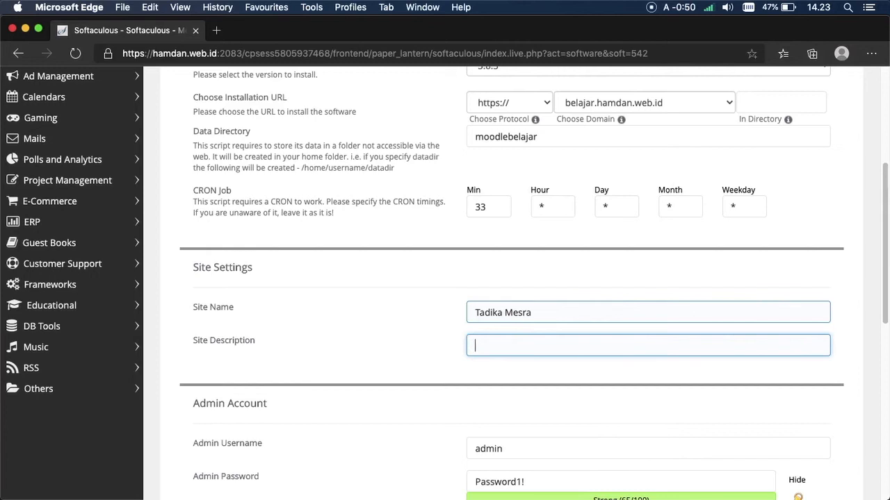
pyautogui.write('Sekolah Kasih Sayang')
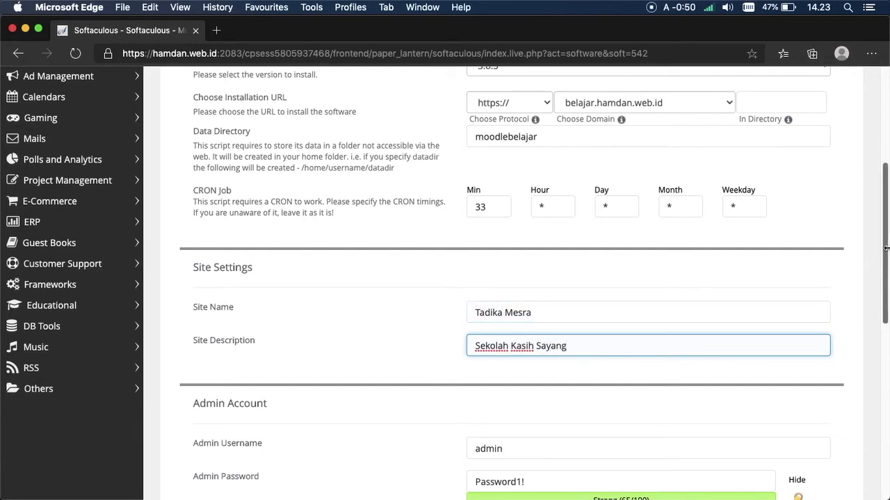
pyautogui.moveTo(884, 190); pyautogui.dragTo(882, 275)
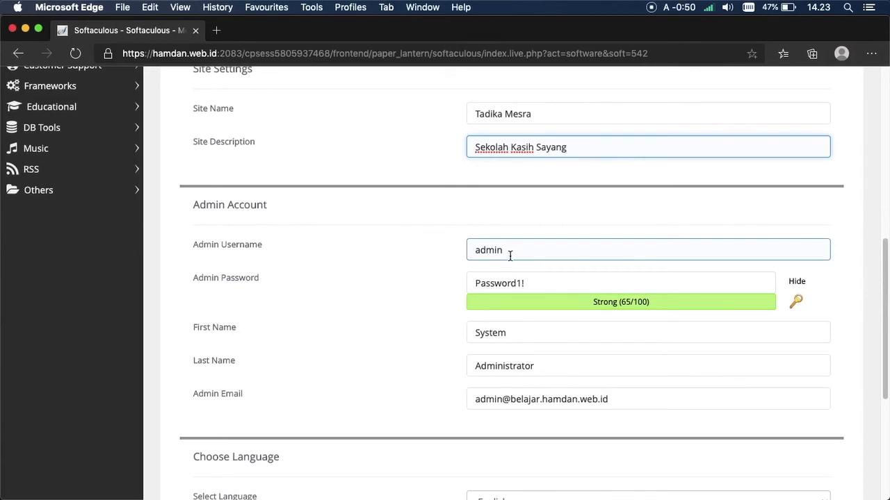
# Step: Edit the end of the Moodle admin password to the administrator's chosen value
pyautogui.click(509, 255)
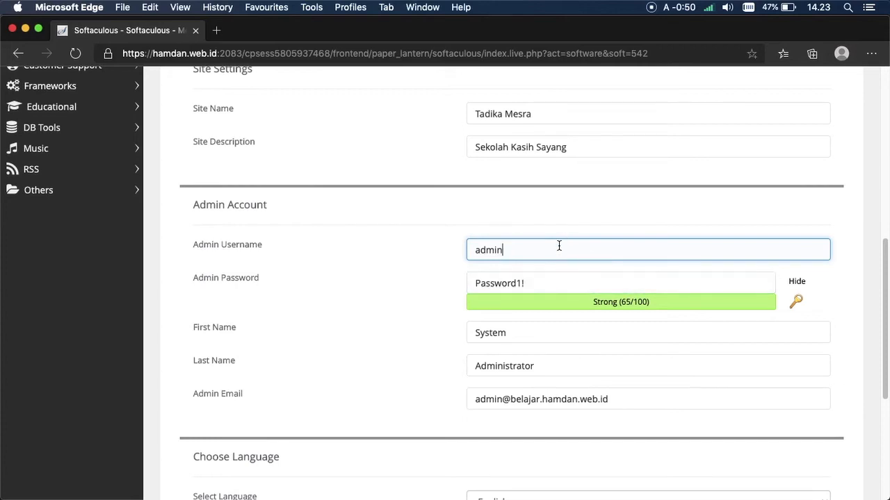
pyautogui.click(565, 283)
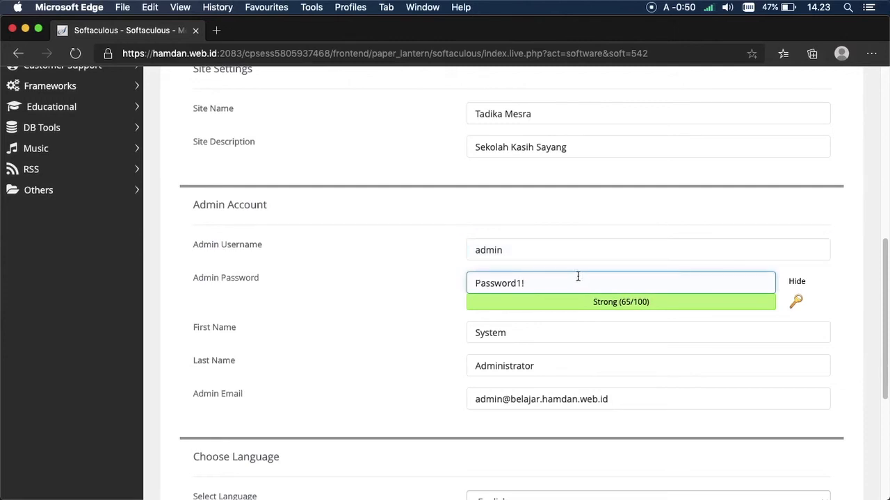
pyautogui.tripleClick(609, 302)
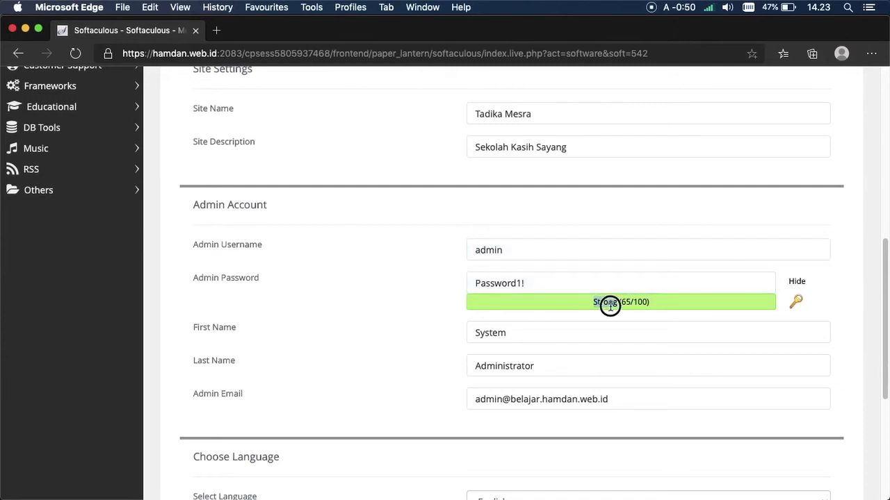
pyautogui.click(570, 299)
pyautogui.click(607, 287)
pyautogui.press('BackSpace')
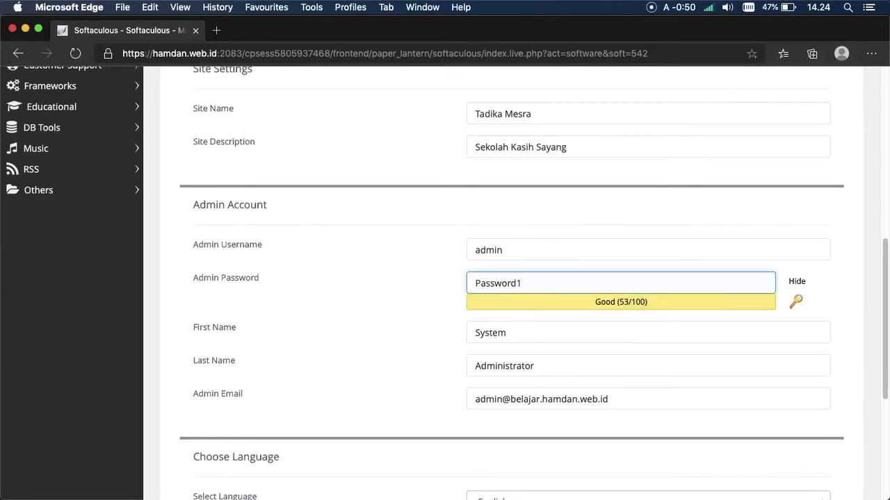
pyautogui.press('BackSpace')
pyautogui.press('BackSpace')
pyautogui.press('BackSpace')
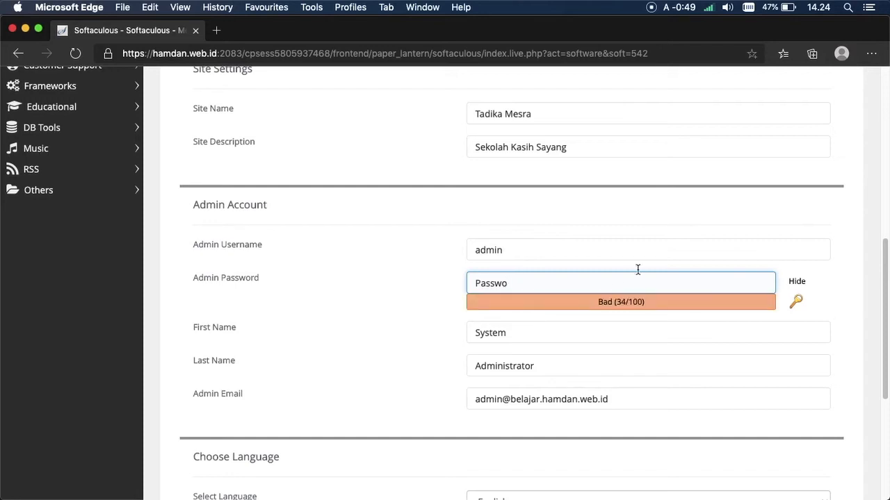
pyautogui.write('rd1!')
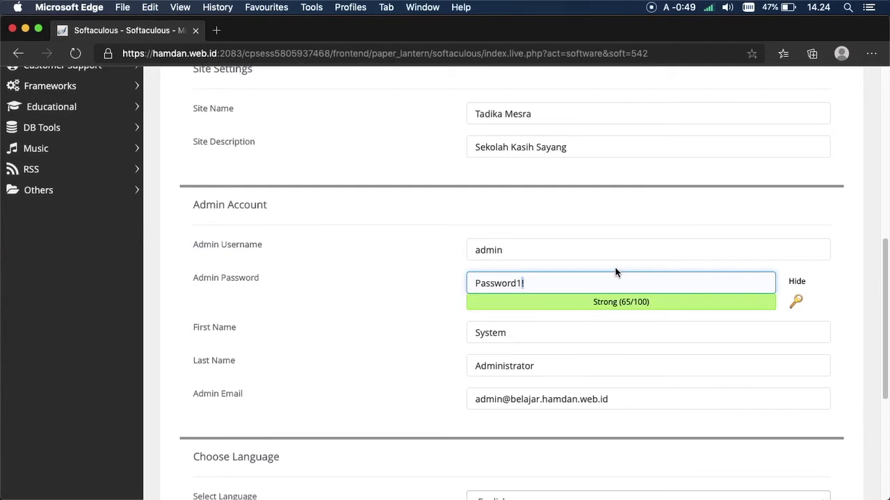
pyautogui.click(608, 276)
pyautogui.moveTo(532, 282); pyautogui.dragTo(491, 283)
pyautogui.click(539, 286)
pyautogui.click(537, 286)
# Step: Enter the administrator's own first name, last name and e-mail address
pyautogui.doubleClick(208, 329)
pyautogui.click(287, 333)
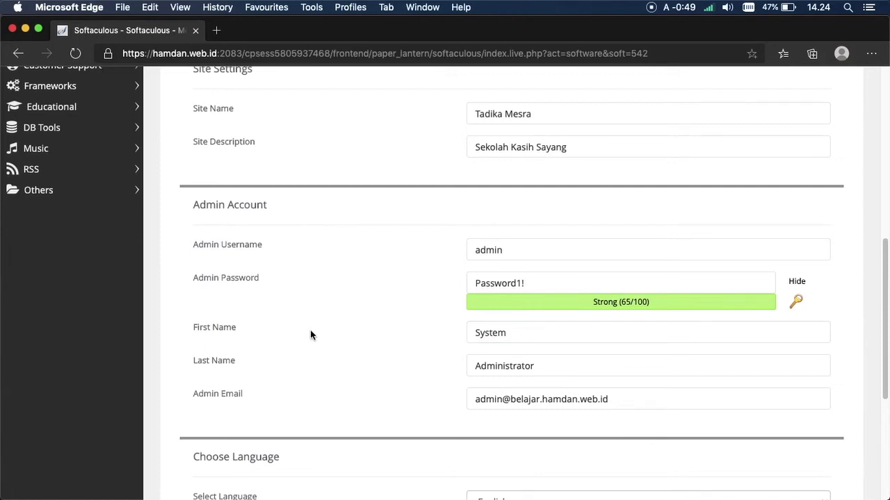
pyautogui.doubleClick(612, 334)
pyautogui.press('BackSpace')
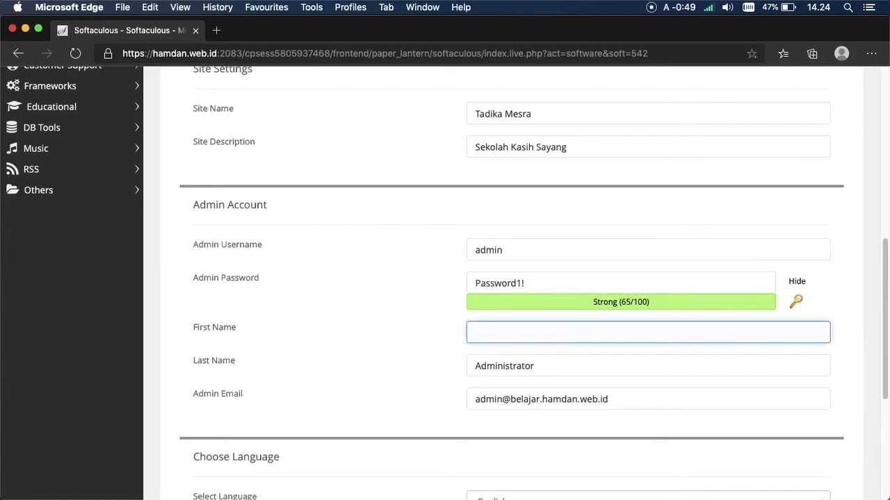
pyautogui.write('Muhamad Hamdan')
pyautogui.press('Tab')
pyautogui.write('Fadhillah')
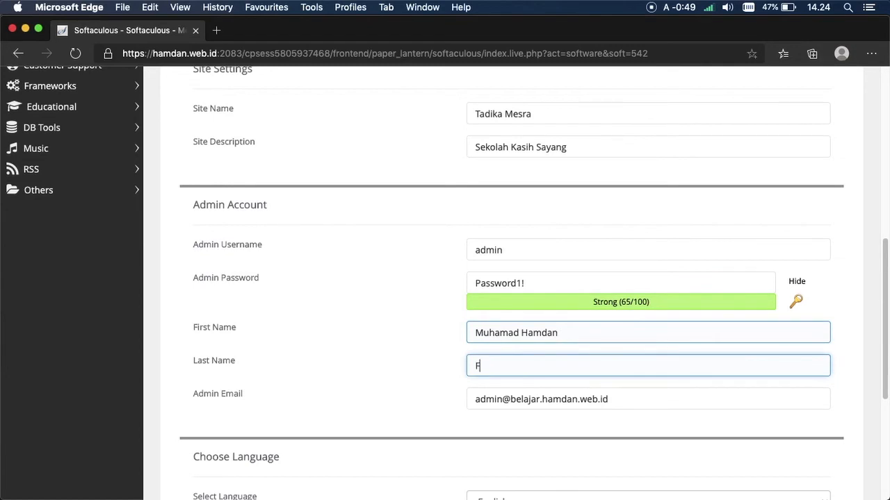
pyautogui.press('Tab')
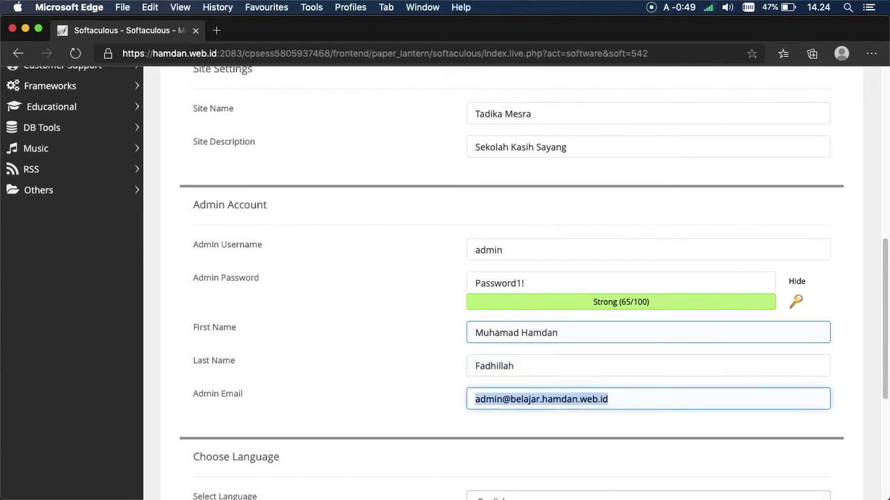
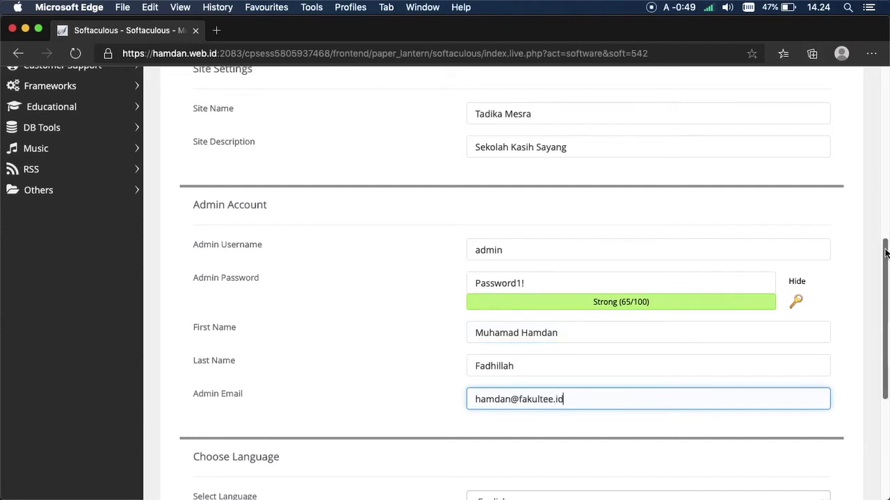
pyautogui.scroll(-5, 874, 313)
# Step: Keep English as the installation language and submit the Moodle install
pyautogui.click(629, 311)
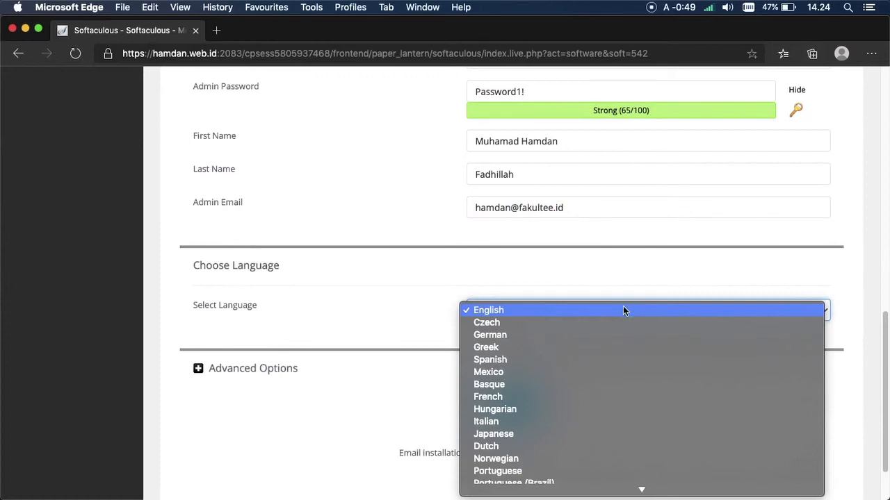
pyautogui.moveTo(659, 493)
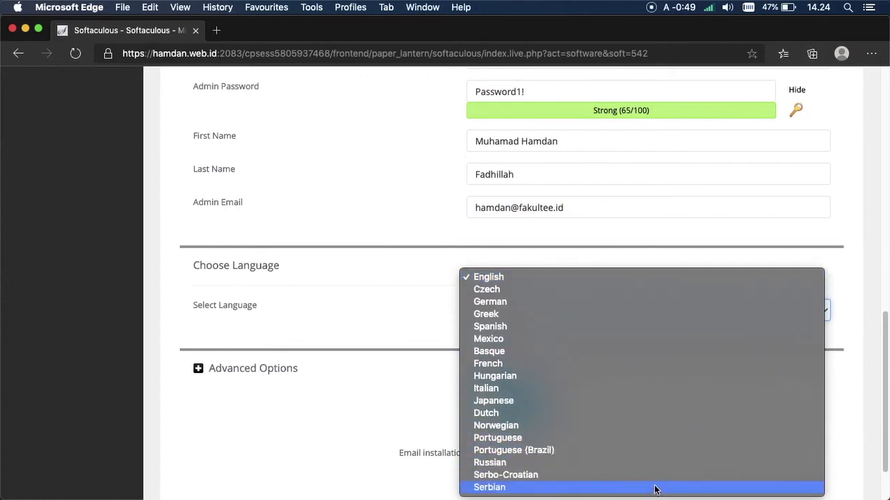
pyautogui.click(525, 281)
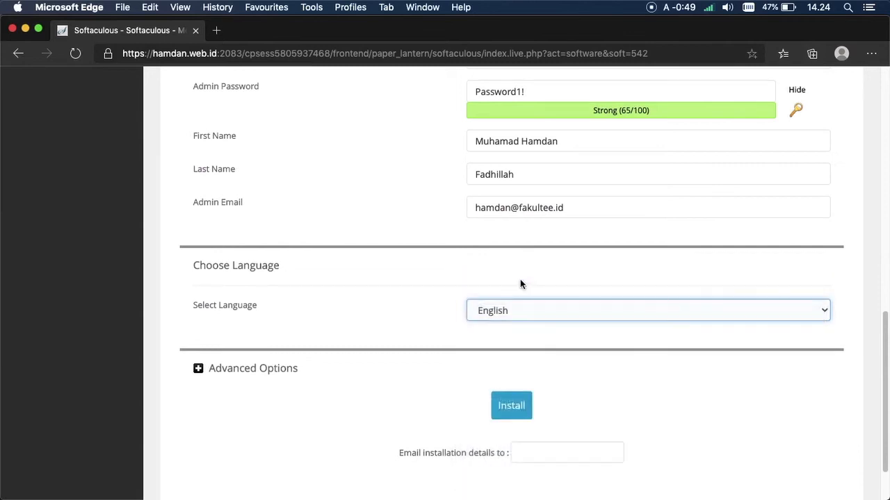
pyautogui.moveTo(884, 389); pyautogui.dragTo(839, 400)
pyautogui.click(524, 356)
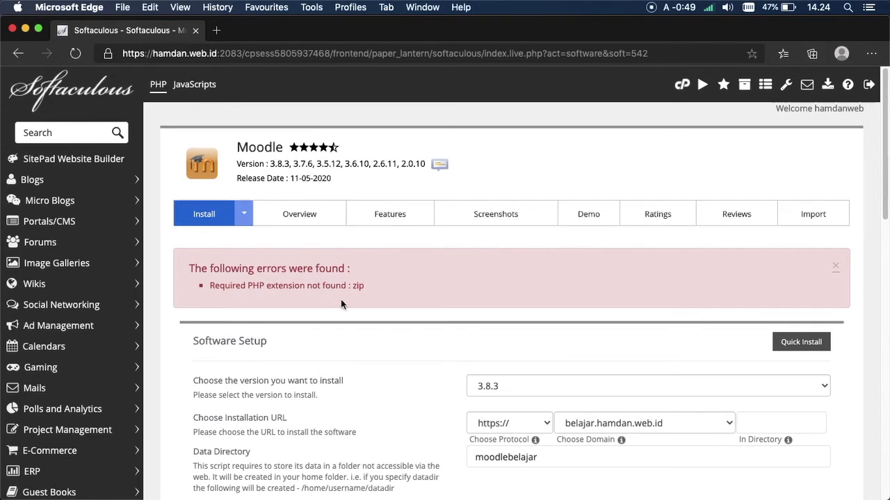
# Step: Highlight the error message to confirm the missing PHP extension is zip
pyautogui.moveTo(249, 286); pyautogui.dragTo(310, 291)
pyautogui.click(247, 287)
pyautogui.moveTo(365, 287); pyautogui.dragTo(357, 287)
pyautogui.moveTo(248, 287); pyautogui.dragTo(292, 289)
pyautogui.doubleClick(358, 286)
pyautogui.click(460, 270)
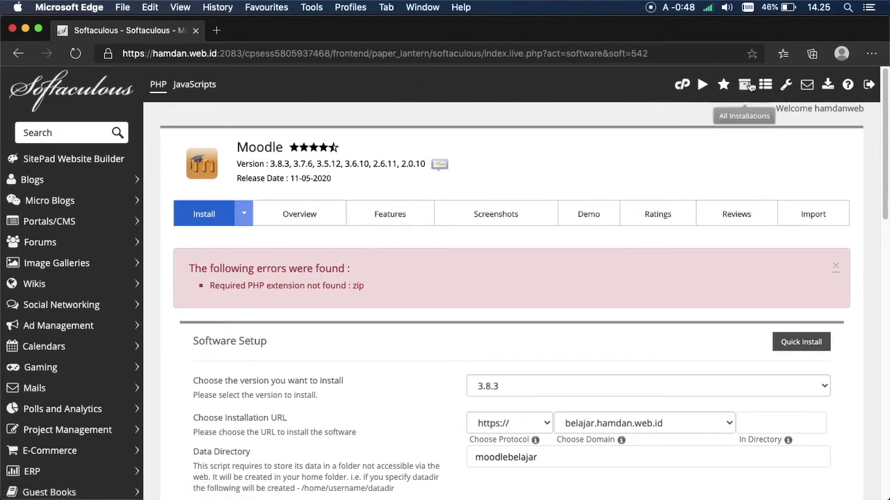
# Step: Open the cPanel home page in a new browser tab and switch to it
pyautogui.rightClick(684, 84)
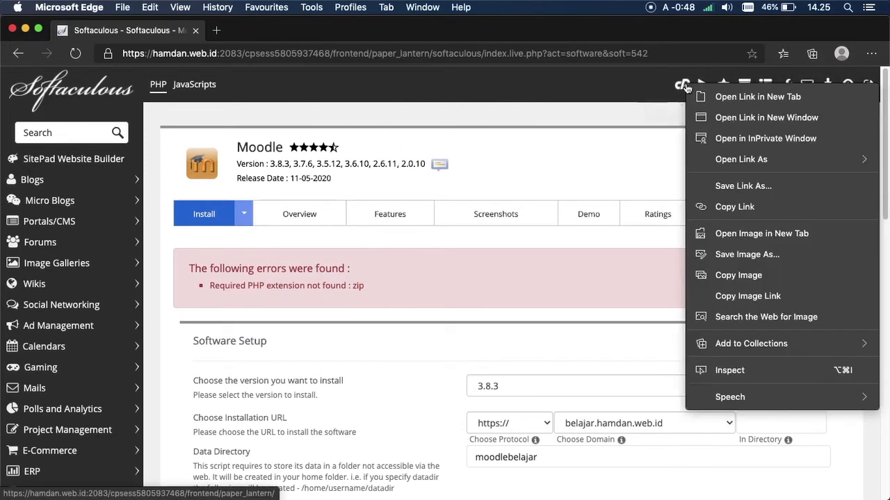
pyautogui.click(702, 93)
pyautogui.click(265, 38)
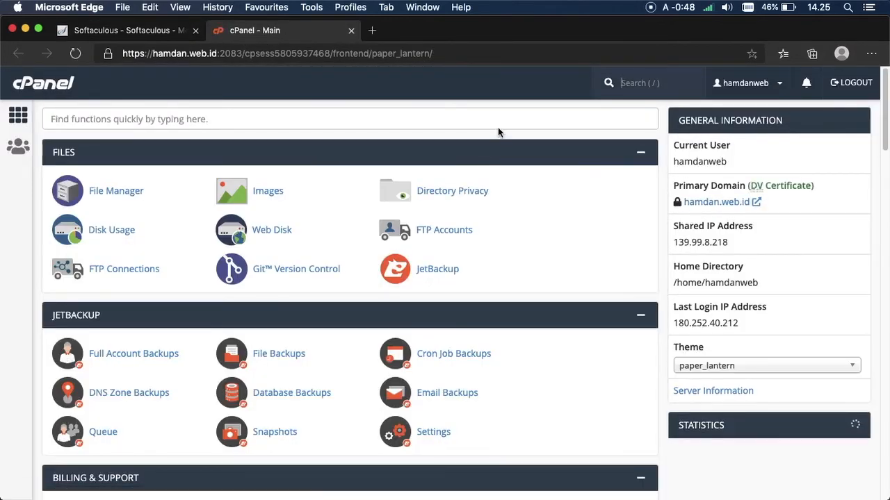
# Step: Search cPanel's functions for 'php' and open Select PHP Version
pyautogui.click(498, 126)
pyautogui.write('php')
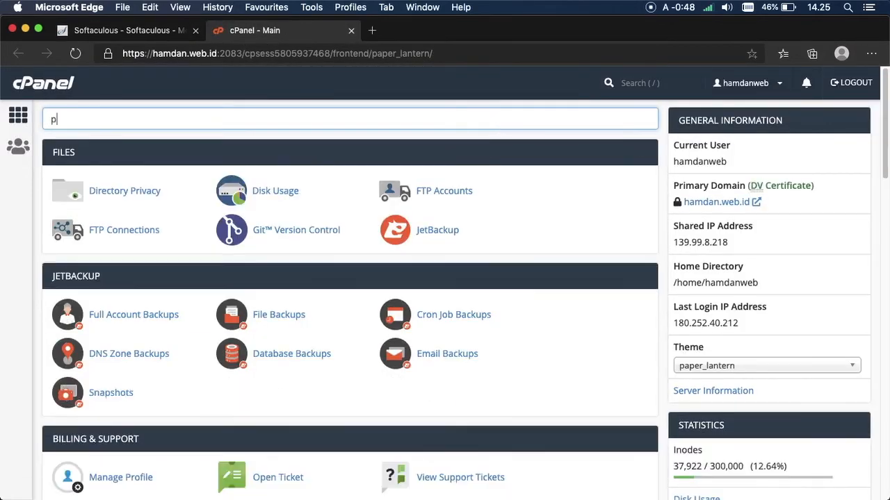
pyautogui.click(128, 276)
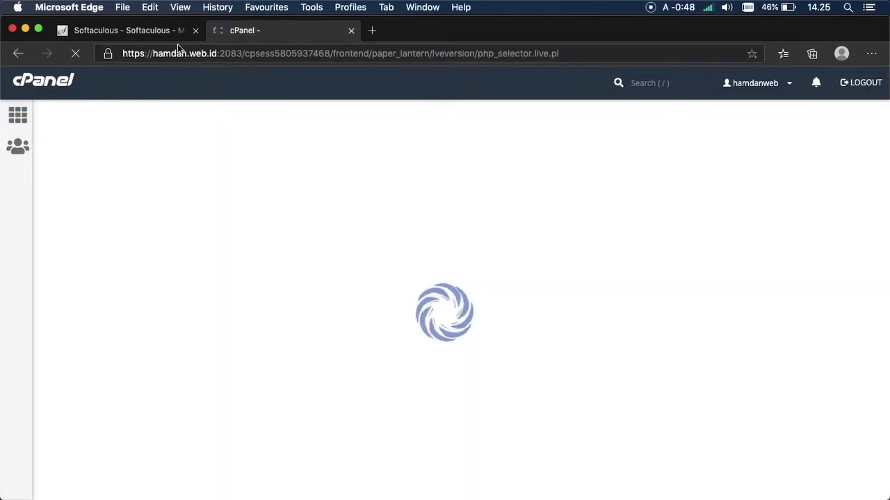
# Step: Recheck the missing-extension error in the installer tab, then return to the PHP selector
pyautogui.click(174, 35)
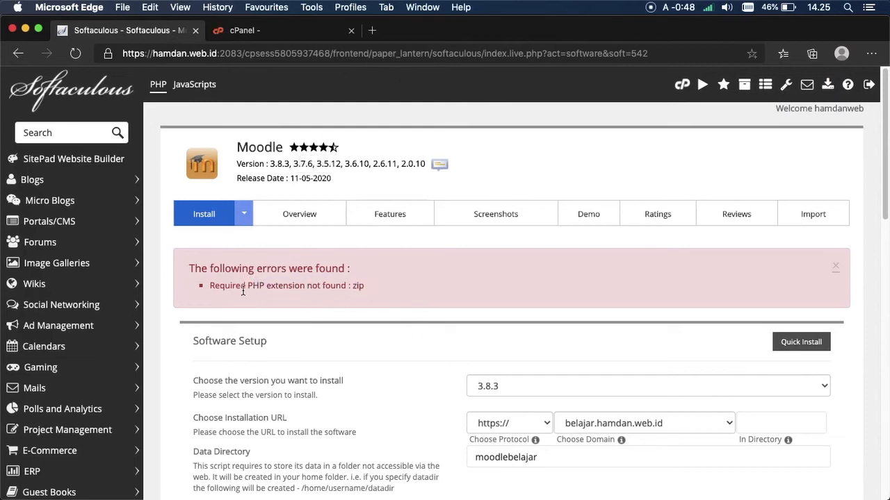
pyautogui.moveTo(249, 287); pyautogui.dragTo(306, 288)
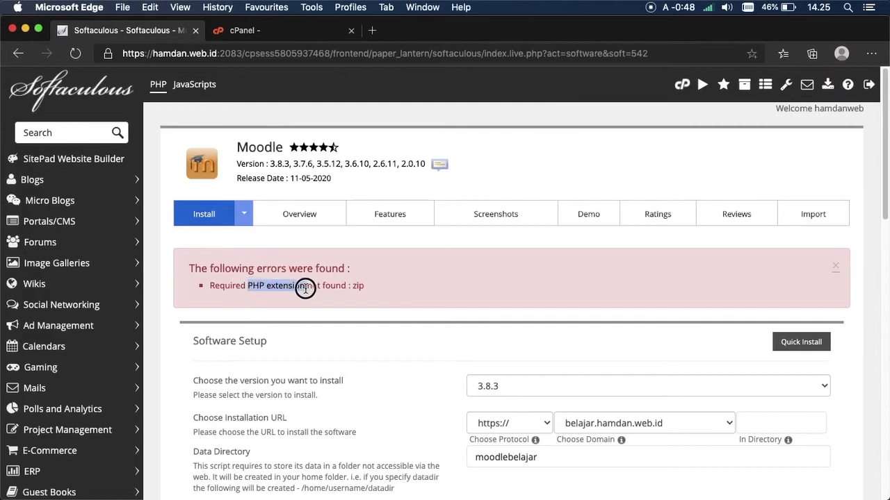
pyautogui.click(305, 295)
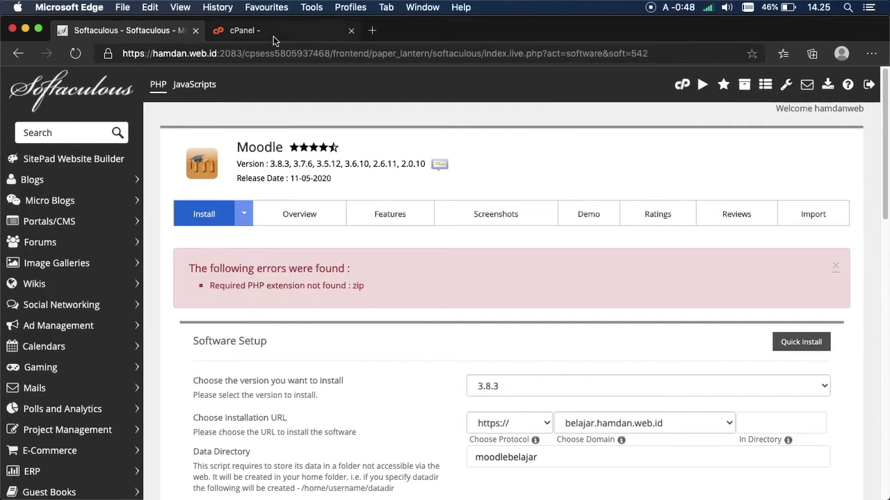
pyautogui.click(273, 37)
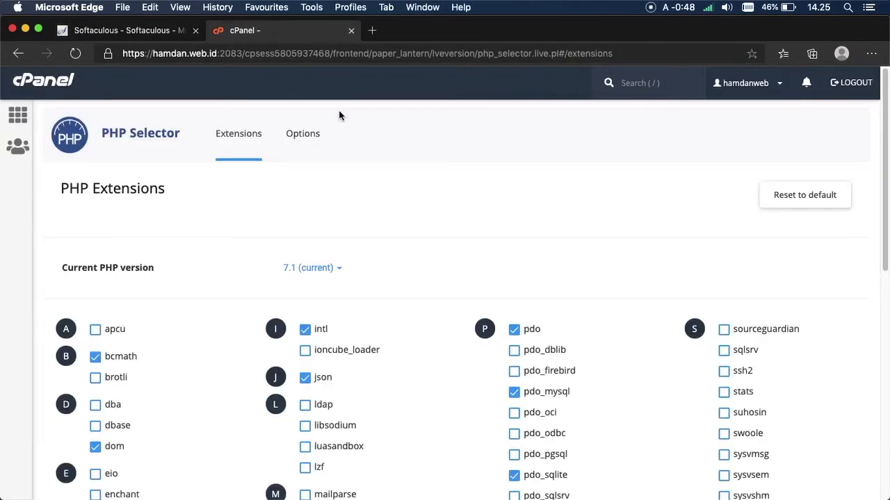
# Step: Locate and tick the zip extension in the PHP Extensions list
pyautogui.moveTo(873, 146); pyautogui.dragTo(851, 417)
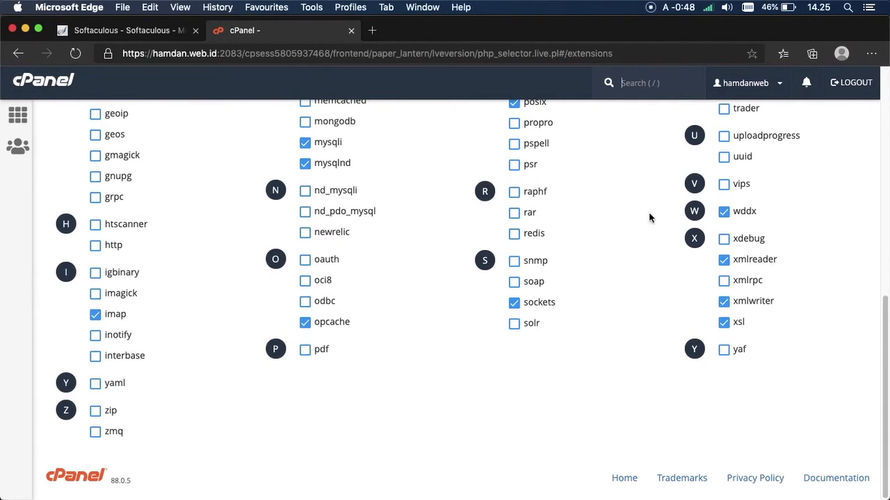
pyautogui.moveTo(878, 311); pyautogui.dragTo(868, 191)
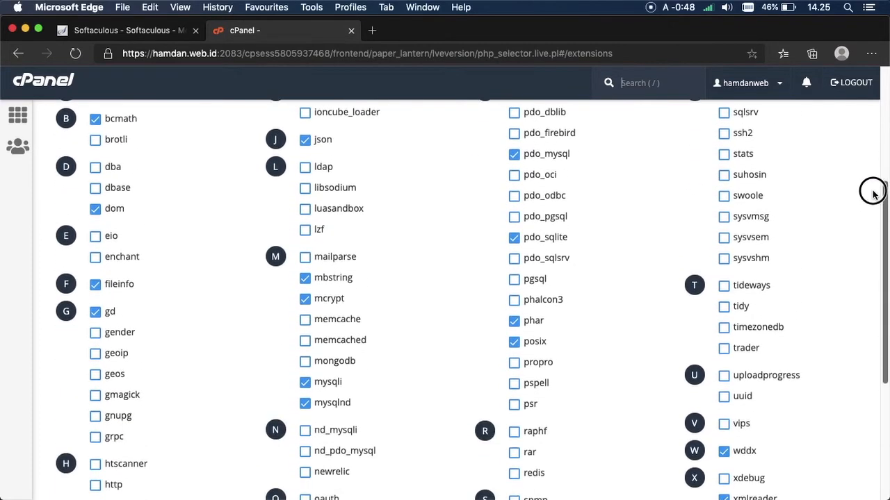
pyautogui.click(118, 32)
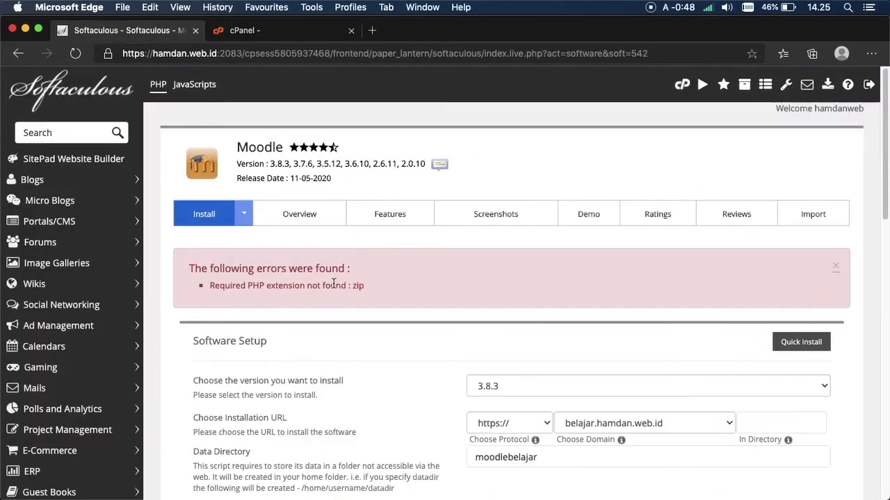
pyautogui.moveTo(246, 286); pyautogui.dragTo(306, 285)
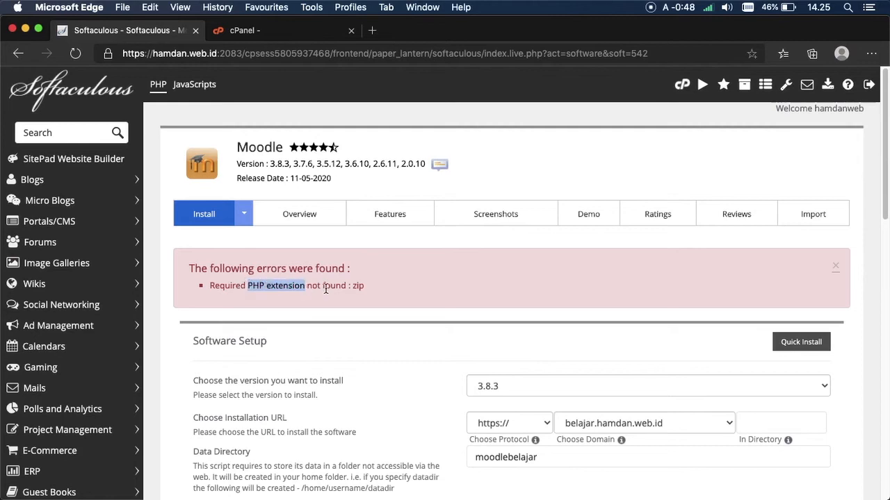
pyautogui.click(354, 286)
pyautogui.doubleClick(354, 286)
pyautogui.click(235, 31)
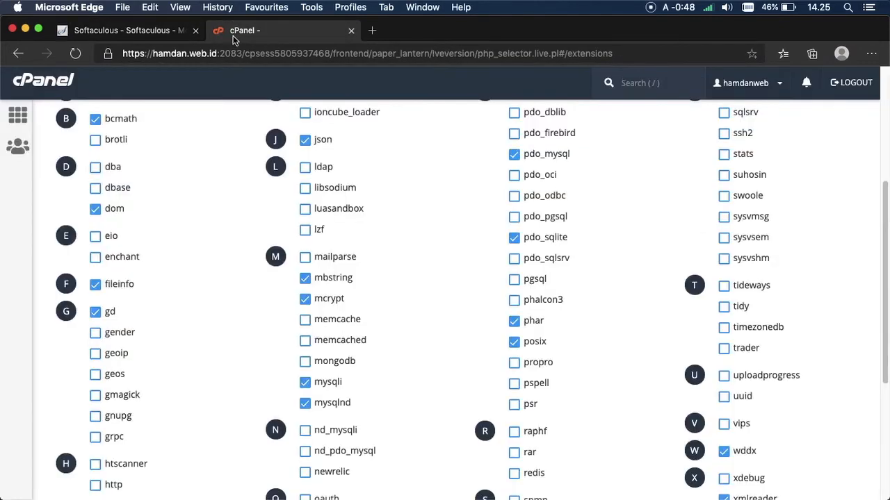
pyautogui.moveTo(884, 229); pyautogui.dragTo(839, 359)
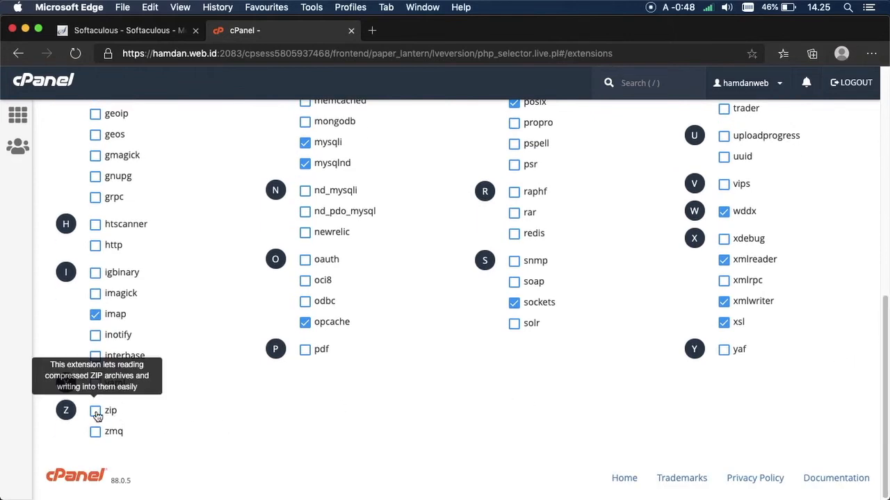
pyautogui.click(169, 36)
pyautogui.click(254, 27)
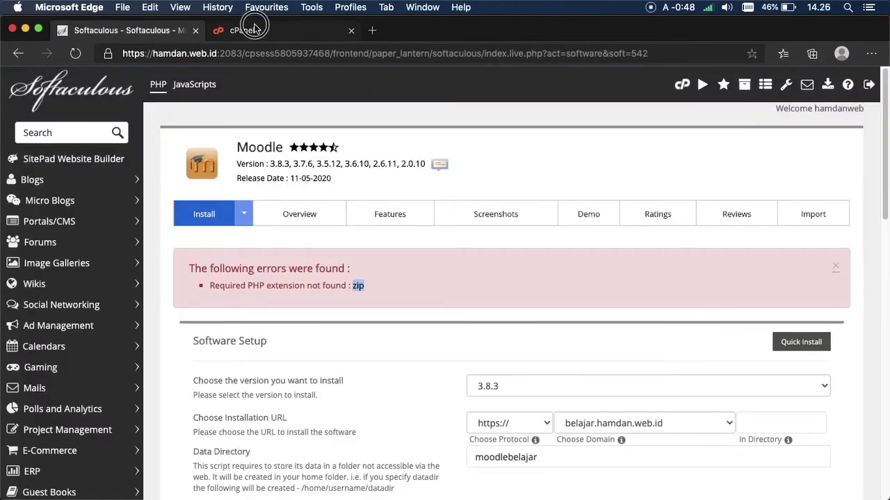
pyautogui.click(95, 411)
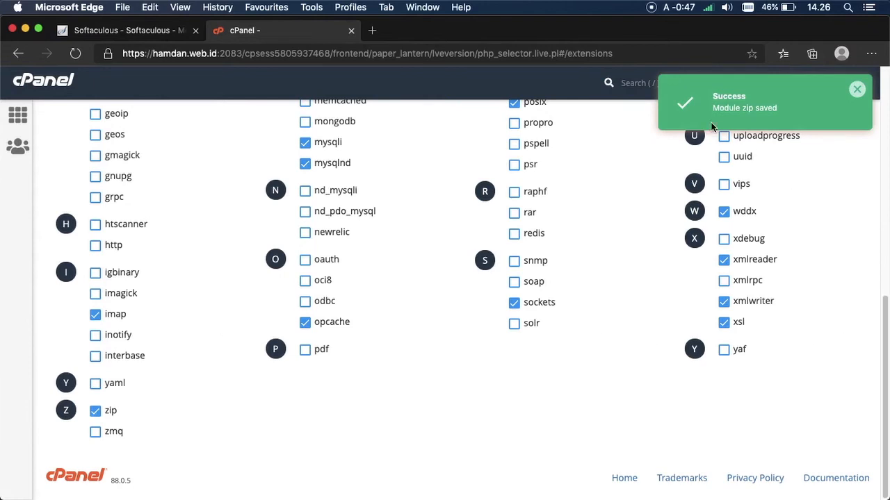
# Step: Resubmit the Moodle installation from the Softaculous form
pyautogui.click(168, 32)
pyautogui.moveTo(881, 160); pyautogui.dragTo(839, 308)
pyautogui.click(676, 251)
pyautogui.moveTo(882, 344); pyautogui.dragTo(868, 451)
pyautogui.click(510, 339)
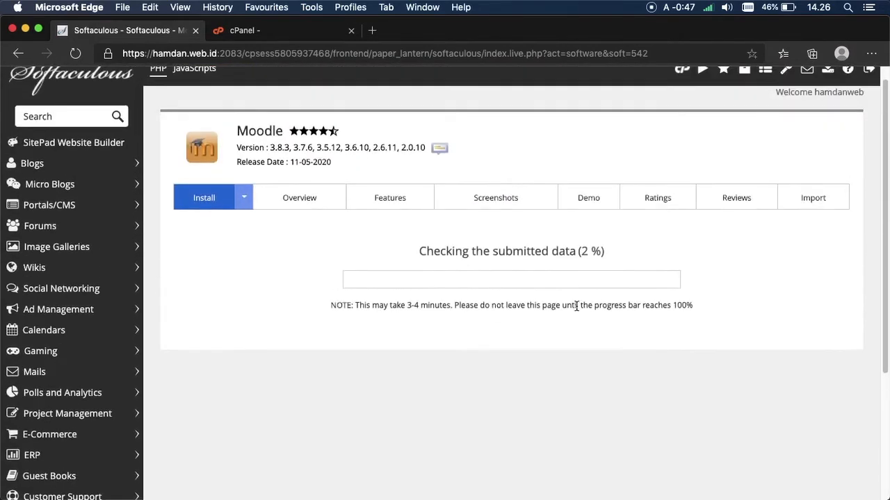
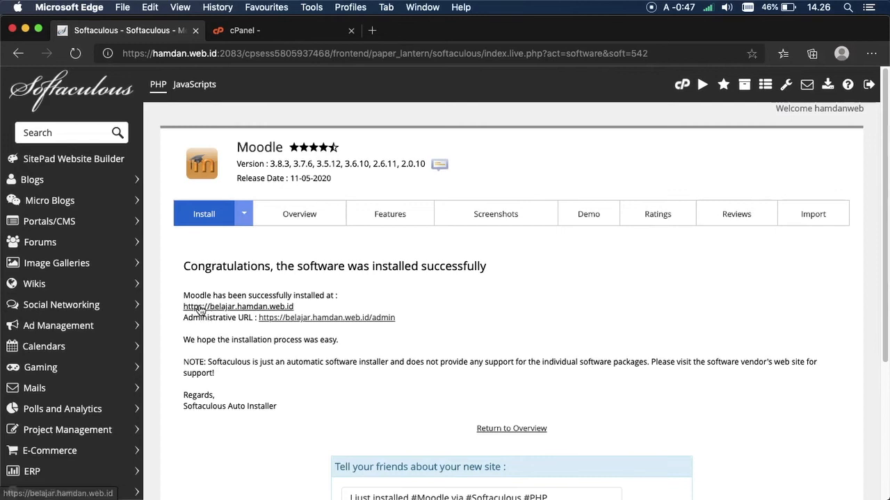
# Step: Open the newly installed Moodle site at belajar.hamdan.web.id from the Softaculous success page
pyautogui.click(200, 308)
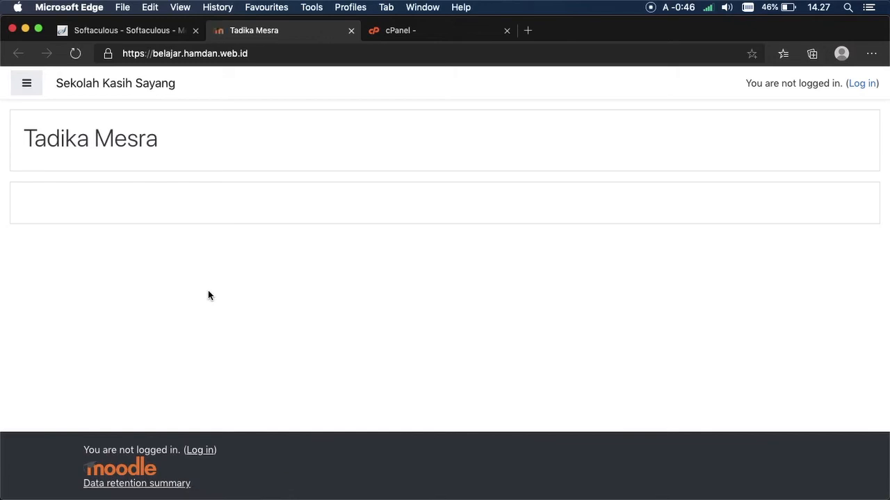
# Step: Look over the new 'Tadika Mesra' front page and compare it with the installer's success page
pyautogui.click(19, 92)
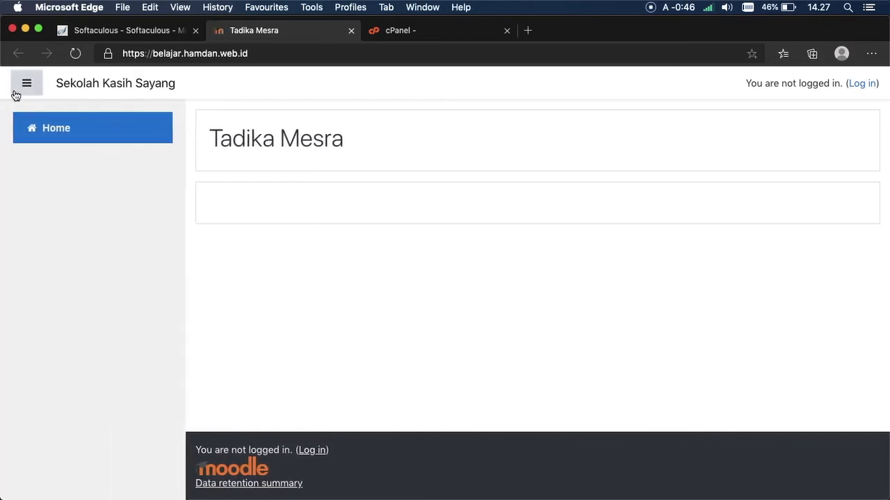
pyautogui.click(26, 90)
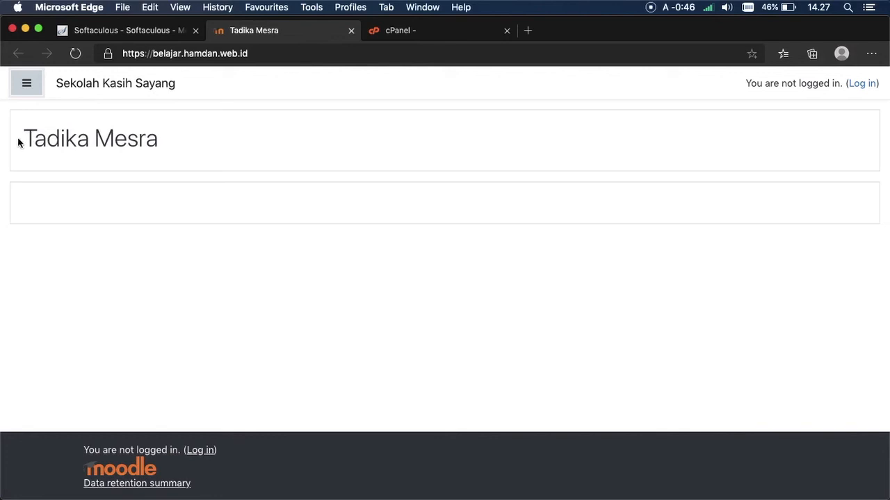
pyautogui.moveTo(24, 139); pyautogui.dragTo(91, 139)
pyautogui.doubleClick(100, 142)
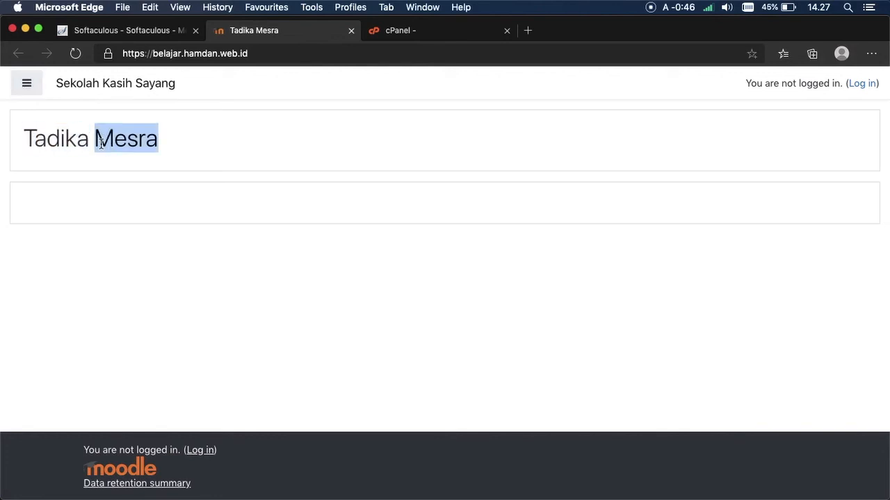
pyautogui.click(112, 31)
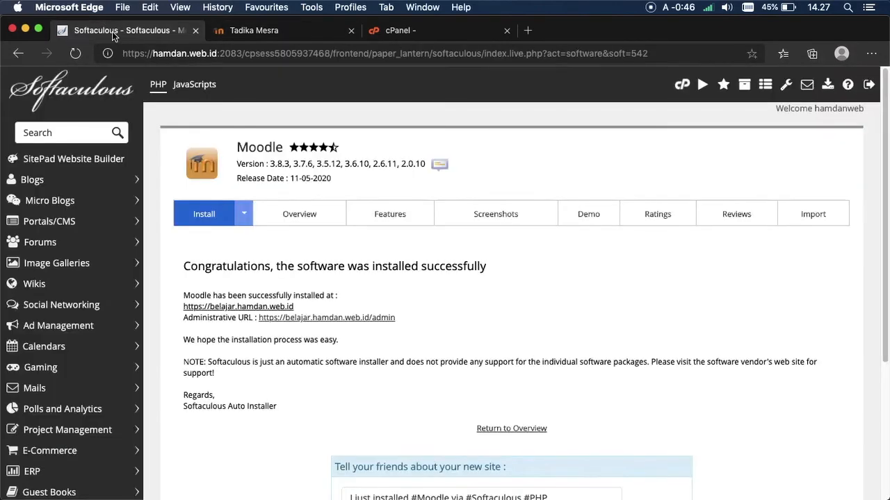
pyautogui.click(222, 36)
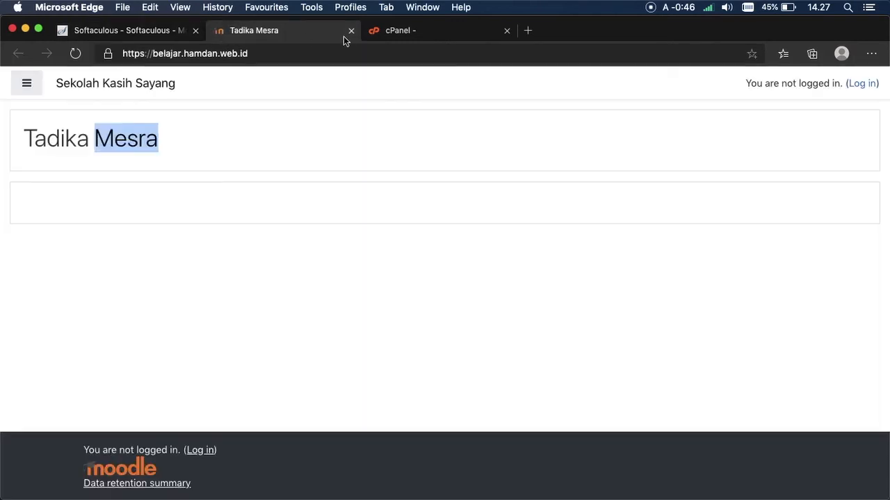
pyautogui.click(334, 157)
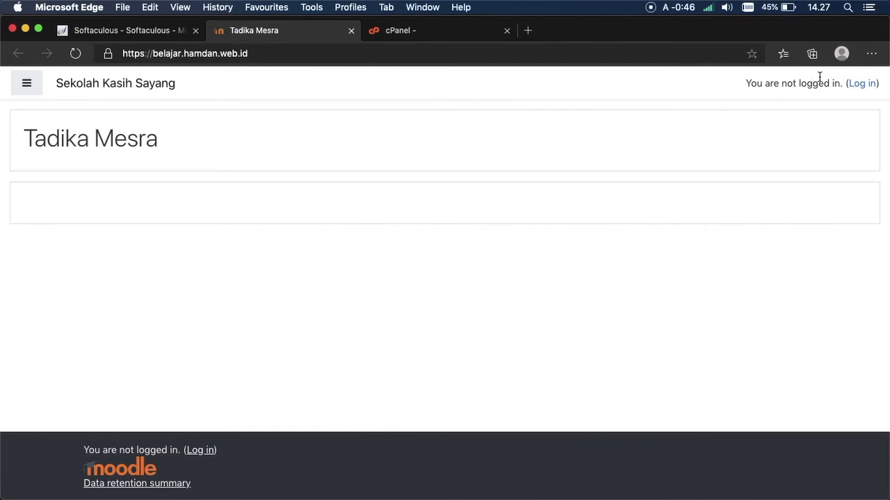
# Step: Go to the Log in page and clear a stray character from the username field
pyautogui.click(863, 84)
pyautogui.click(393, 244)
pyautogui.press('BackSpace')
pyautogui.press('BackSpace')
# Step: Check the installer's page for the admin login details, then return to the login page
pyautogui.click(280, 258)
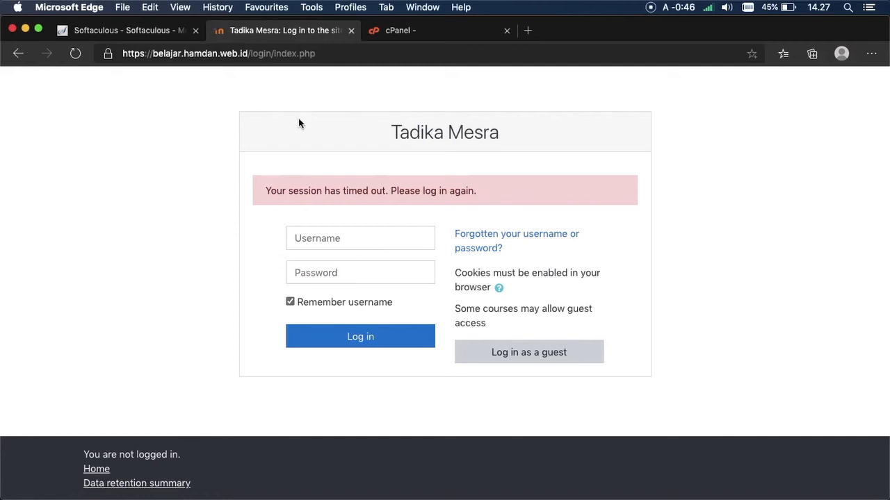
pyautogui.click(168, 29)
pyautogui.click(268, 31)
# Step: Log in with the admin username and password, and end the dashboard introduction tour
pyautogui.click(320, 238)
pyautogui.write('admin')
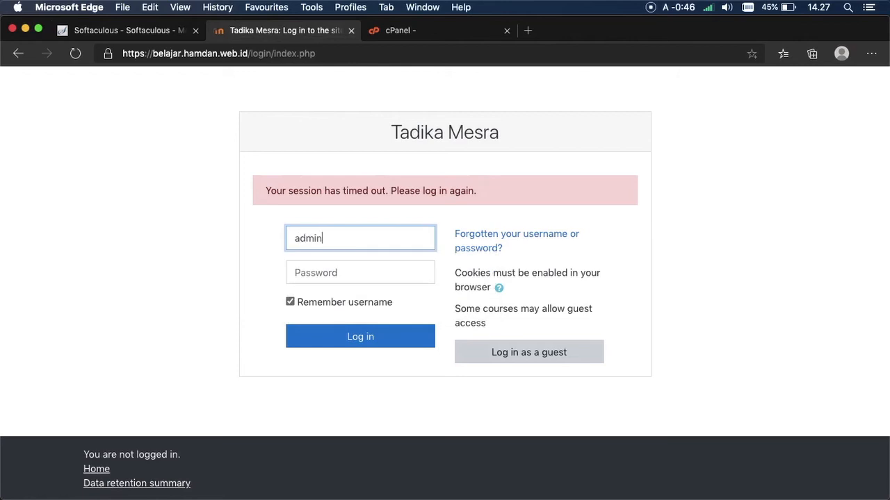
pyautogui.press('Tab')
pyautogui.write('a')
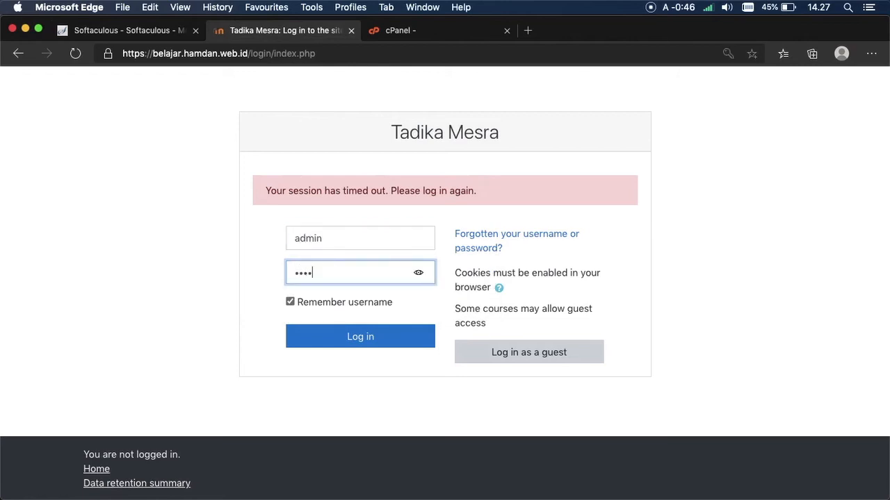
pyautogui.write('•')
pyautogui.doubleClick(313, 302)
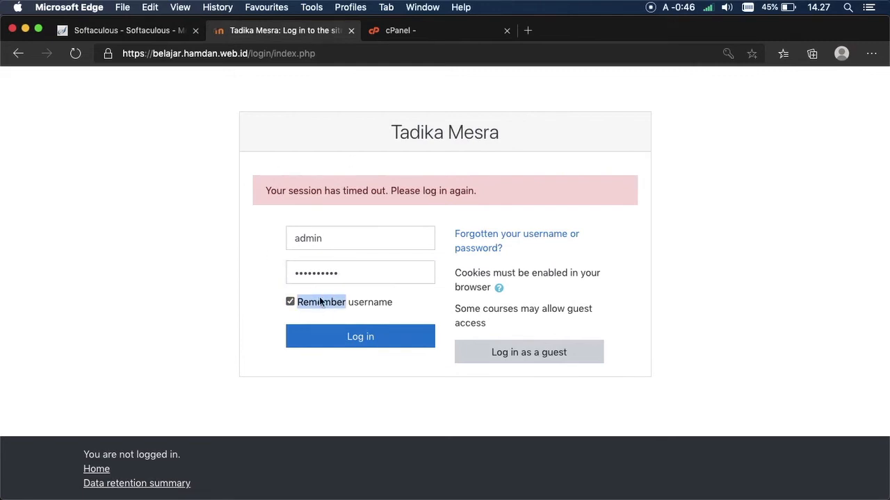
pyautogui.click(208, 301)
pyautogui.click(337, 337)
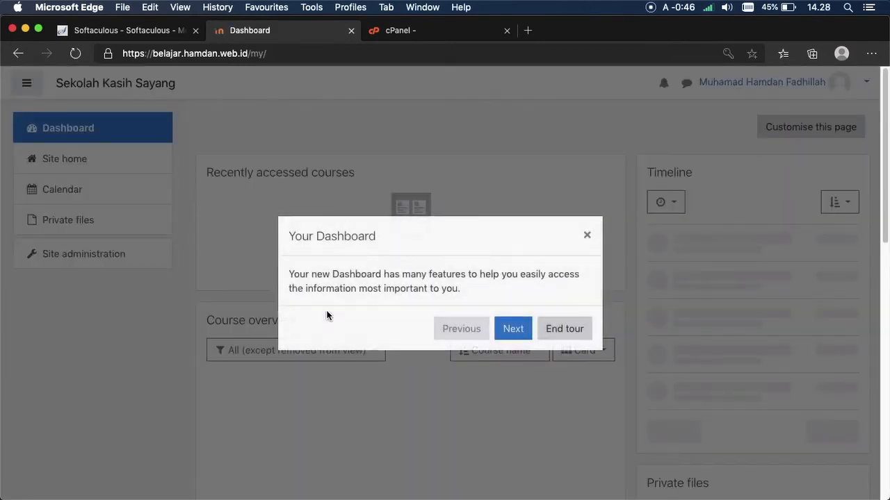
pyautogui.click(559, 329)
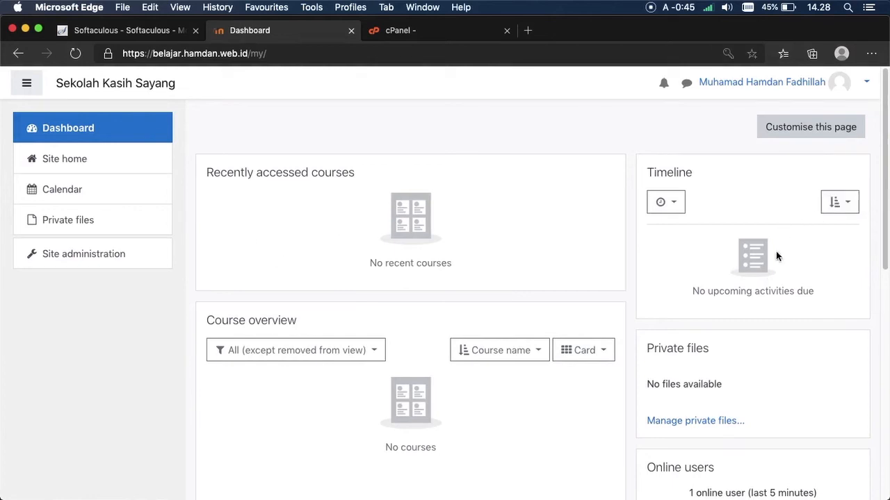
pyautogui.moveTo(883, 128); pyautogui.dragTo(877, 91)
# Step: Install the Indonesian (id) pack from the Language packs page
pyautogui.click(52, 259)
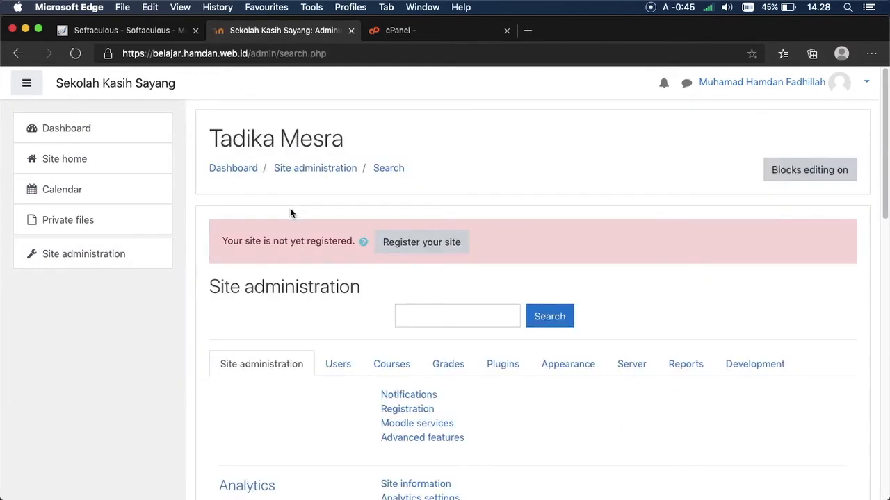
pyautogui.moveTo(883, 153); pyautogui.dragTo(878, 316)
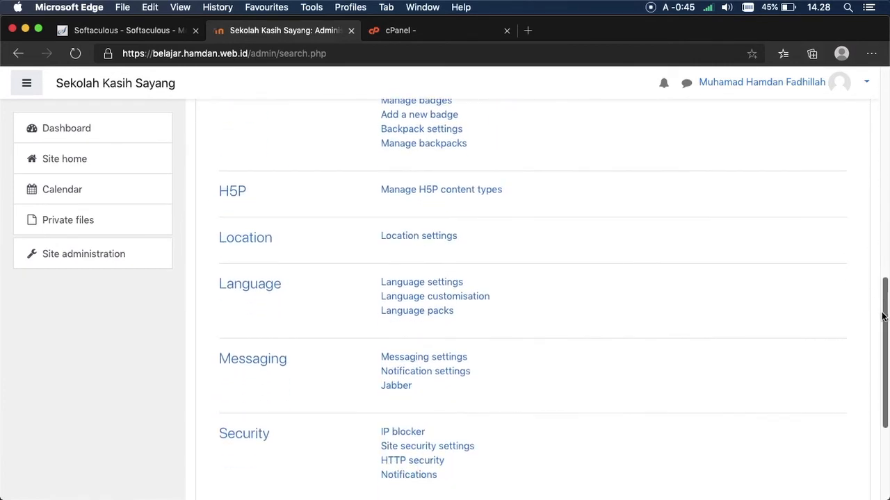
pyautogui.click(433, 314)
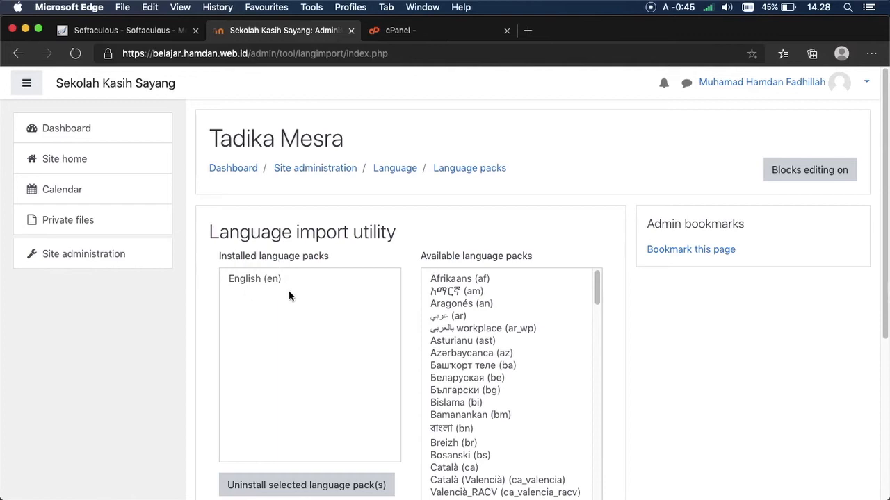
pyautogui.moveTo(879, 146); pyautogui.dragTo(876, 219)
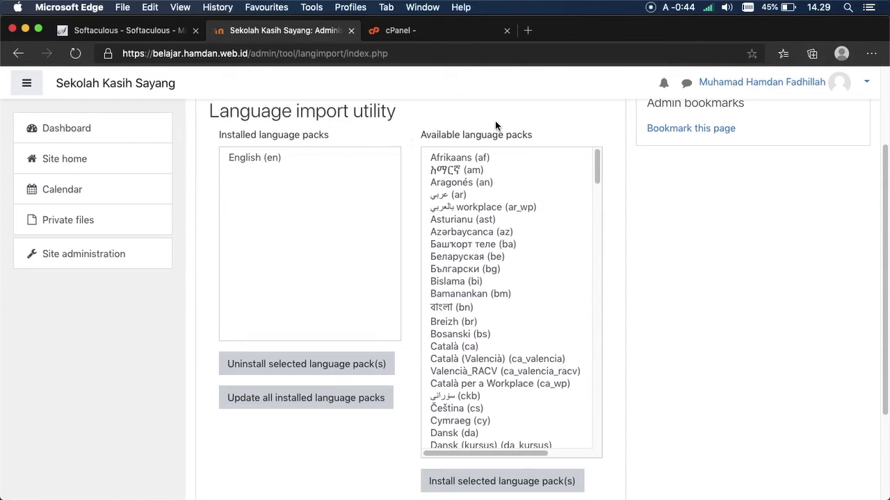
pyautogui.moveTo(597, 150); pyautogui.dragTo(594, 258)
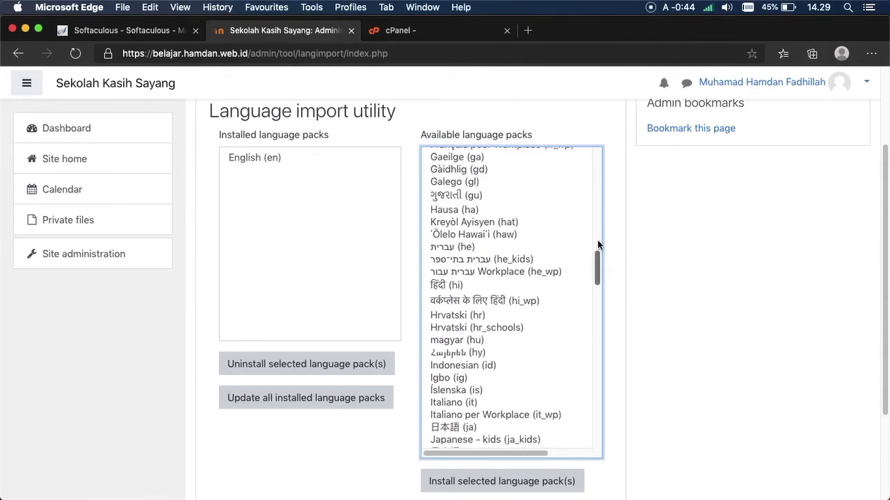
pyautogui.click(499, 365)
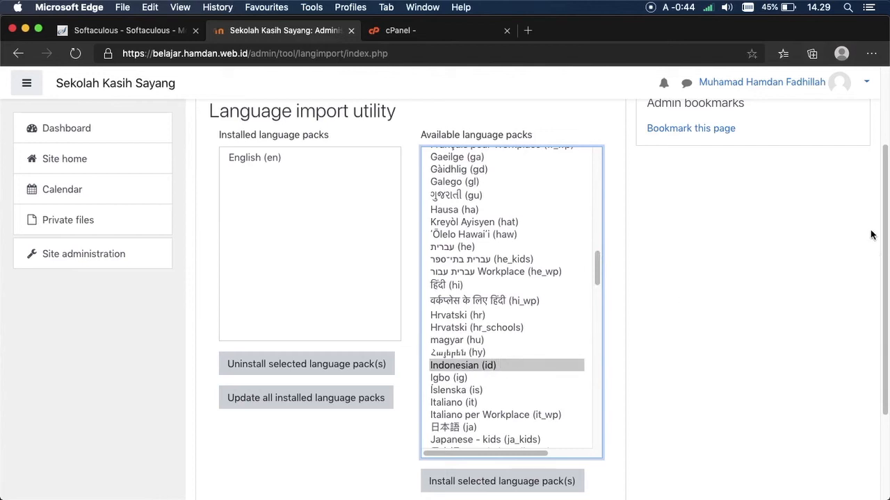
pyautogui.click(535, 486)
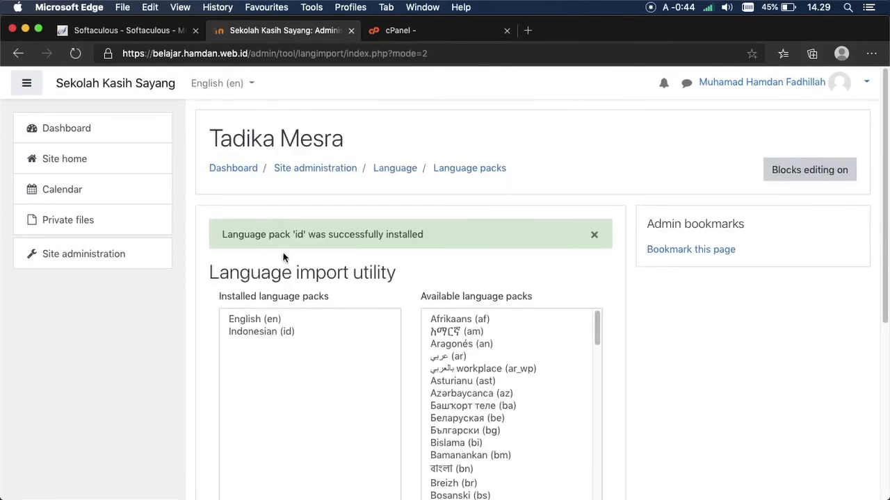
# Step: Return to Site administration and open the Language settings page
pyautogui.click(118, 254)
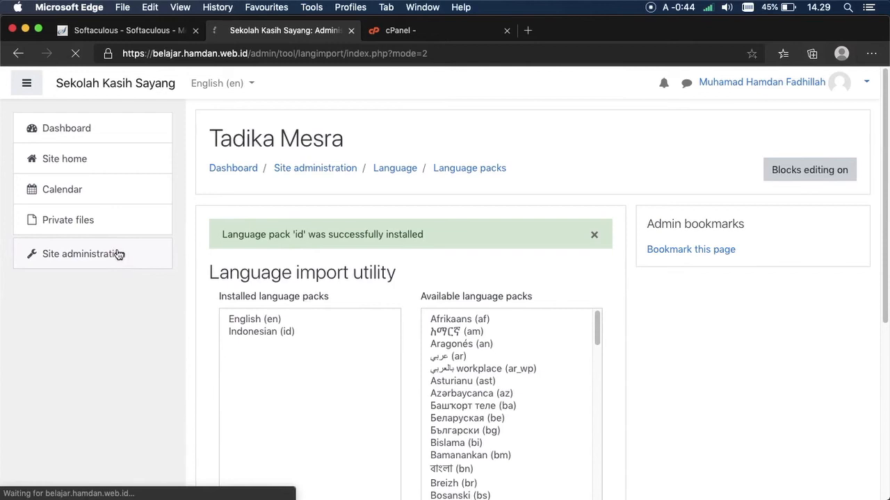
pyautogui.moveTo(882, 171); pyautogui.dragTo(871, 324)
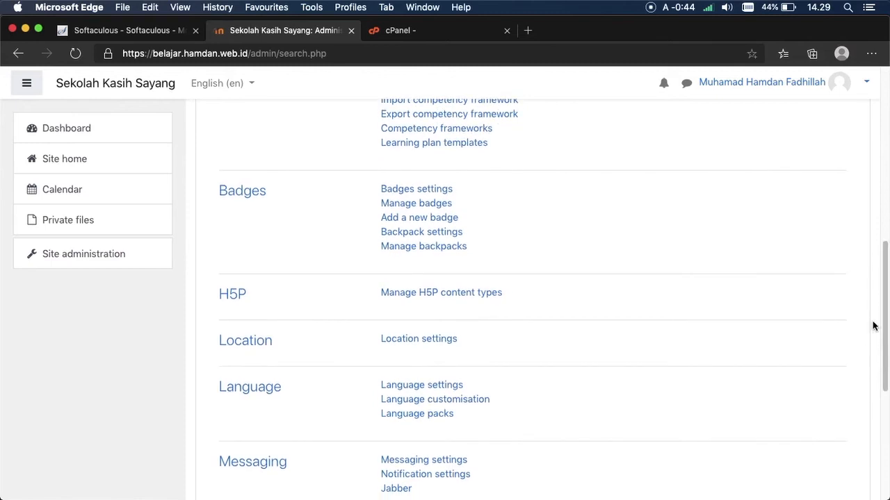
pyautogui.click(441, 388)
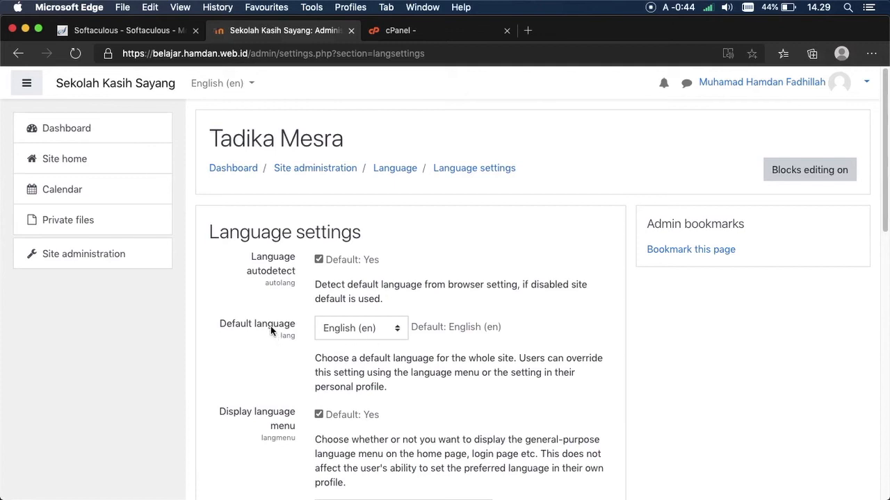
# Step: Set the default language to Indonesian (id) and save the language settings
pyautogui.click(321, 331)
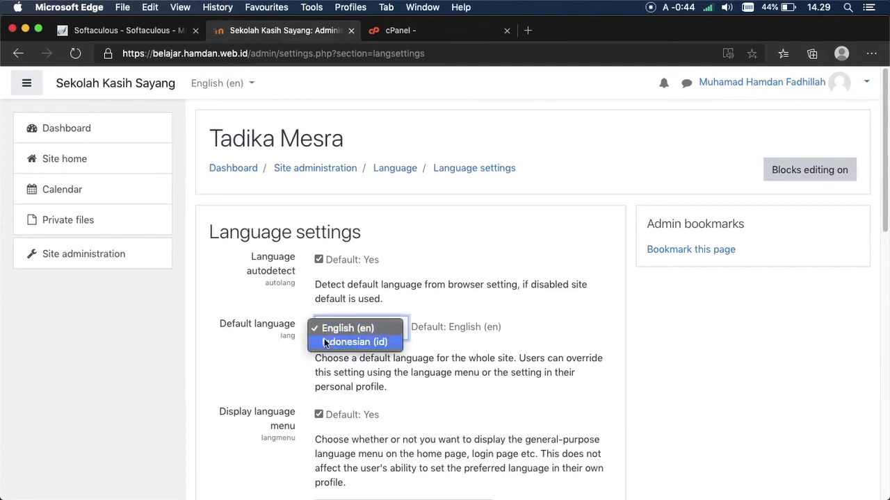
pyautogui.click(323, 340)
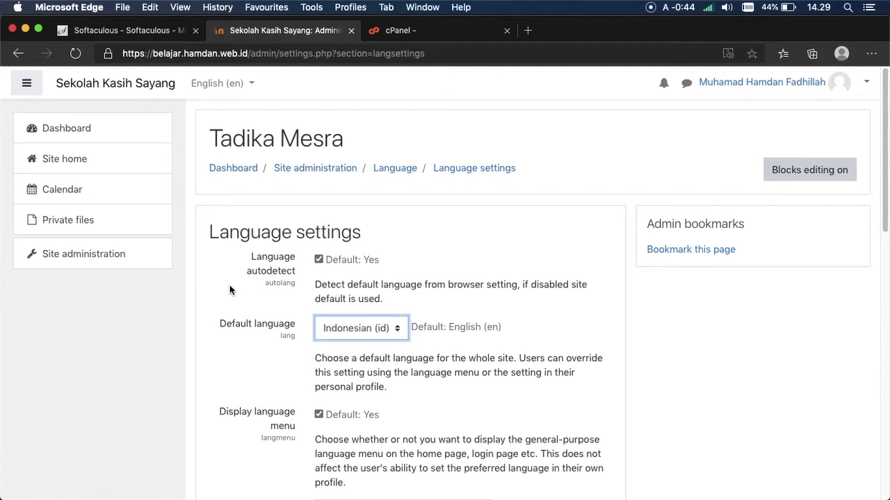
pyautogui.scroll(-10, 801, 359)
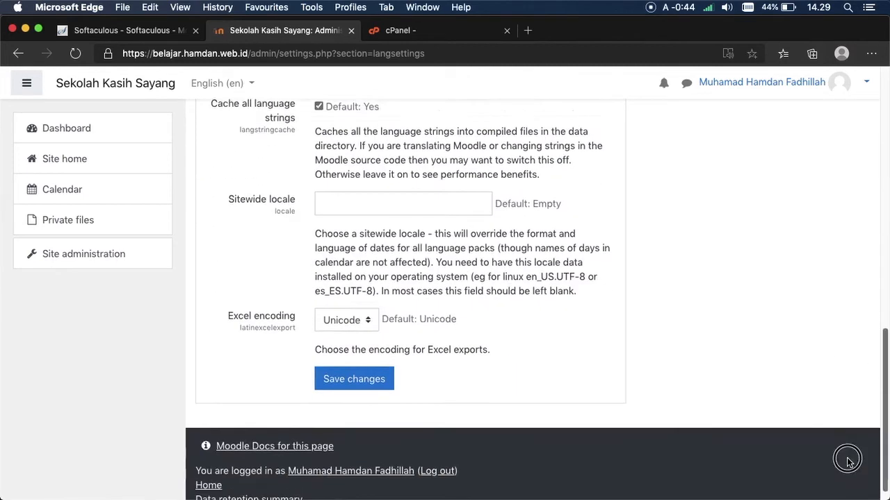
pyautogui.click(370, 364)
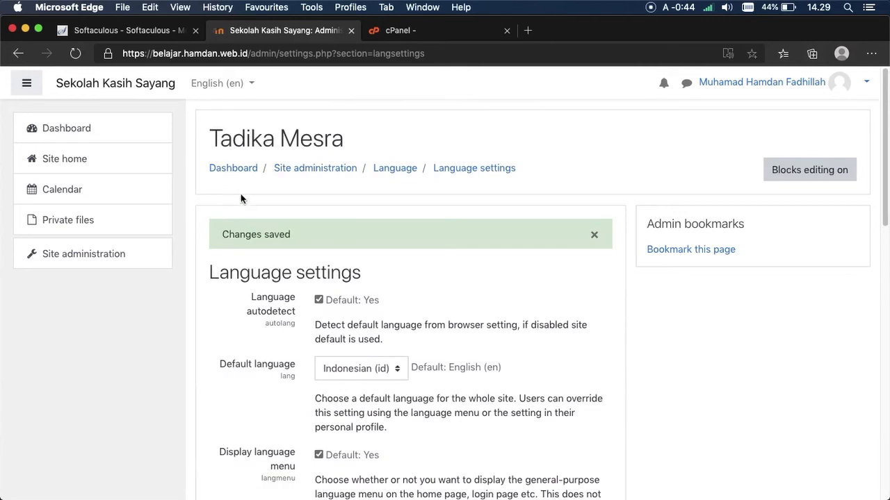
# Step: Return to the dashboard and reopen the Site administration pages
pyautogui.click(236, 170)
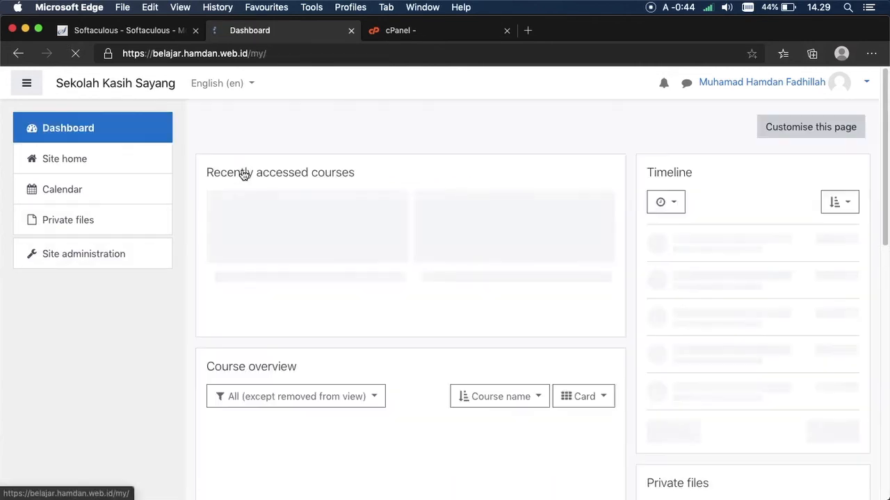
pyautogui.click(153, 248)
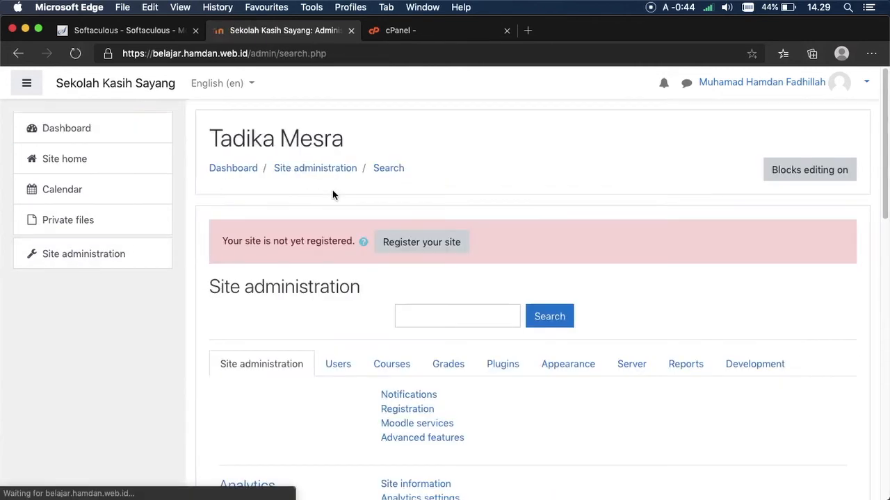
pyautogui.moveTo(884, 90); pyautogui.dragTo(833, 254)
# Step: Set default timezone Asia/Jakarta and default country Indonesia, fill the default city, and save
pyautogui.click(383, 360)
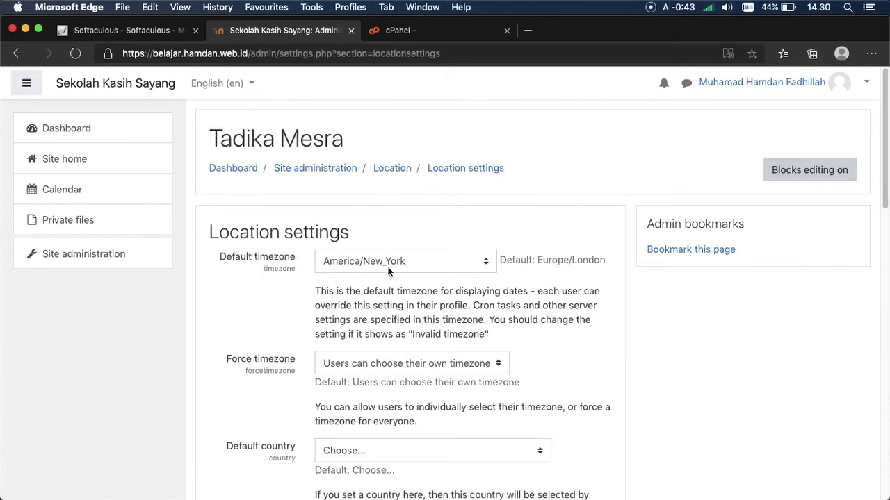
pyautogui.click(418, 263)
pyautogui.moveTo(410, 492)
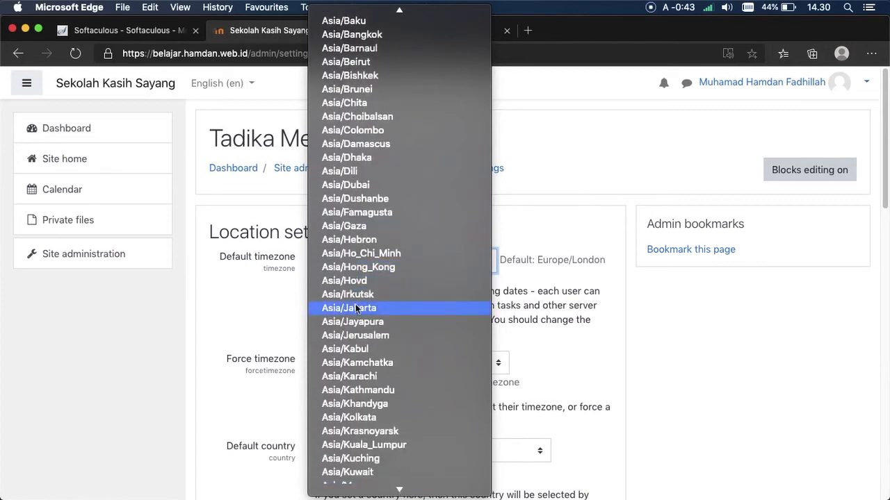
pyautogui.click(364, 310)
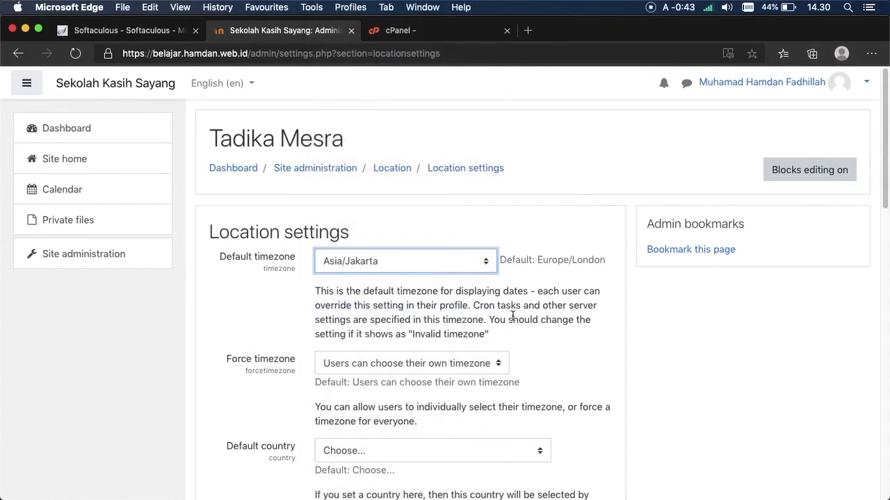
pyautogui.scroll(-5, 875, 135)
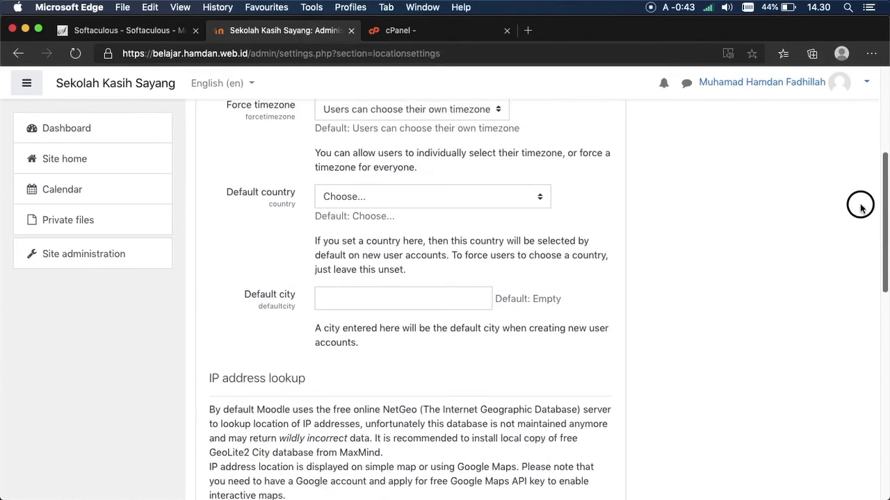
pyautogui.click(325, 202)
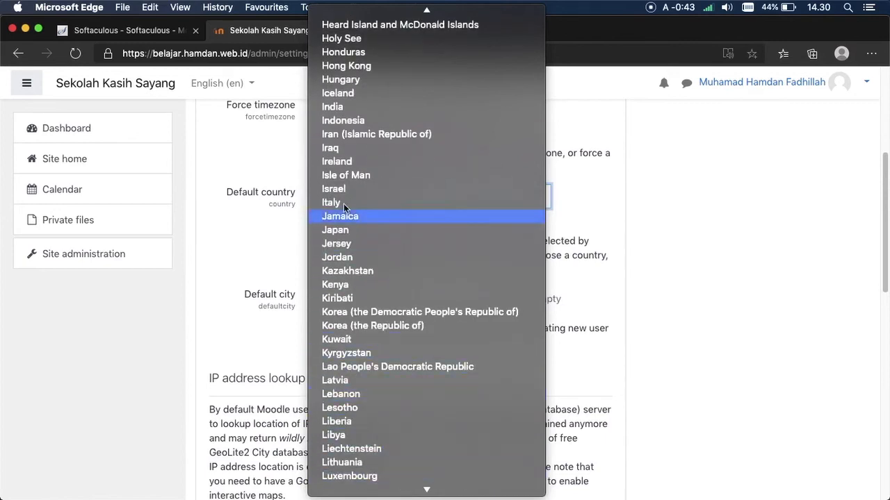
pyautogui.click(342, 120)
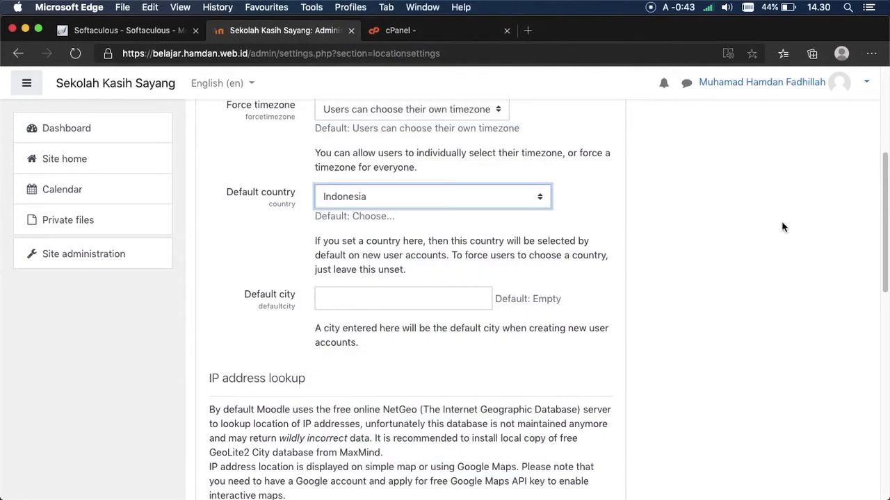
pyautogui.moveTo(877, 221); pyautogui.dragTo(868, 264)
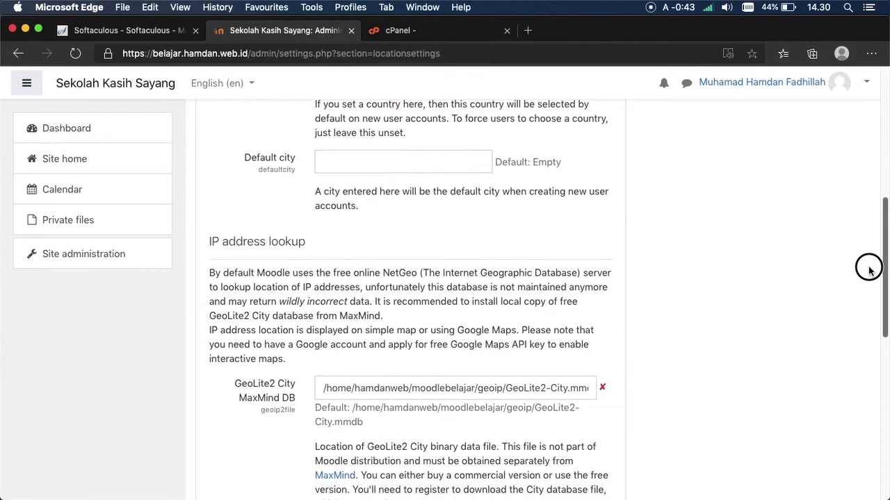
pyautogui.click(338, 153)
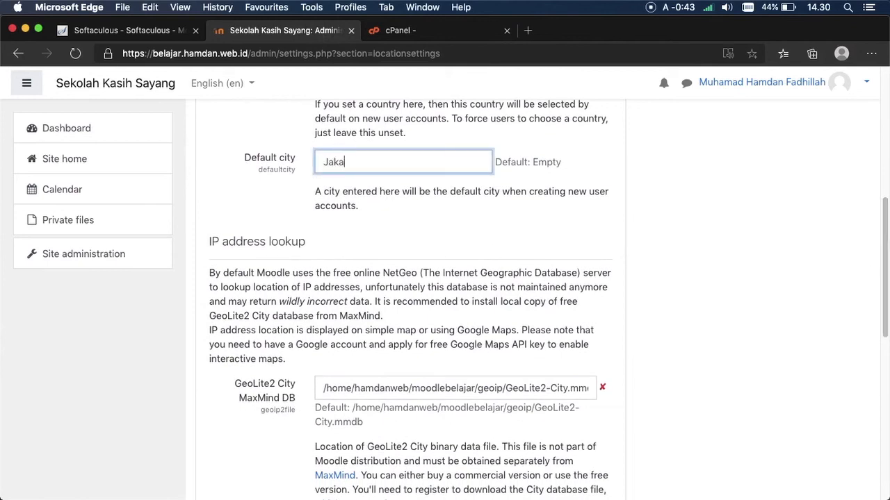
pyautogui.moveTo(885, 269); pyautogui.dragTo(853, 406)
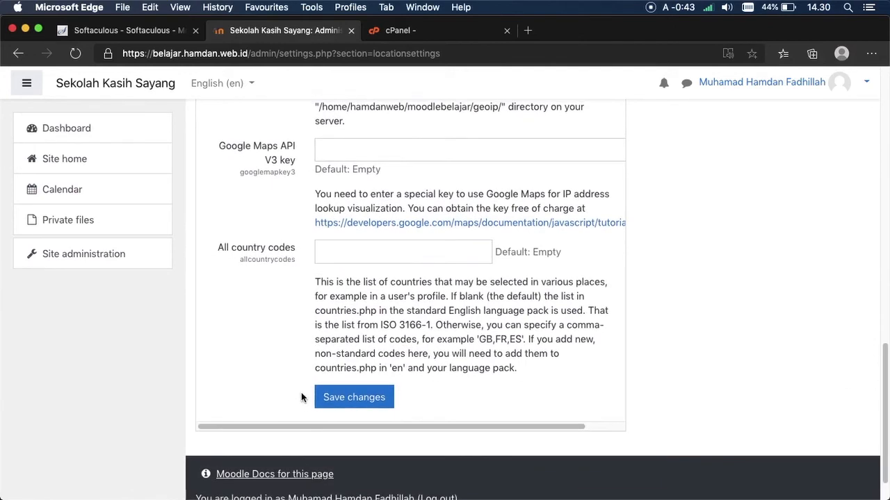
pyautogui.click(334, 399)
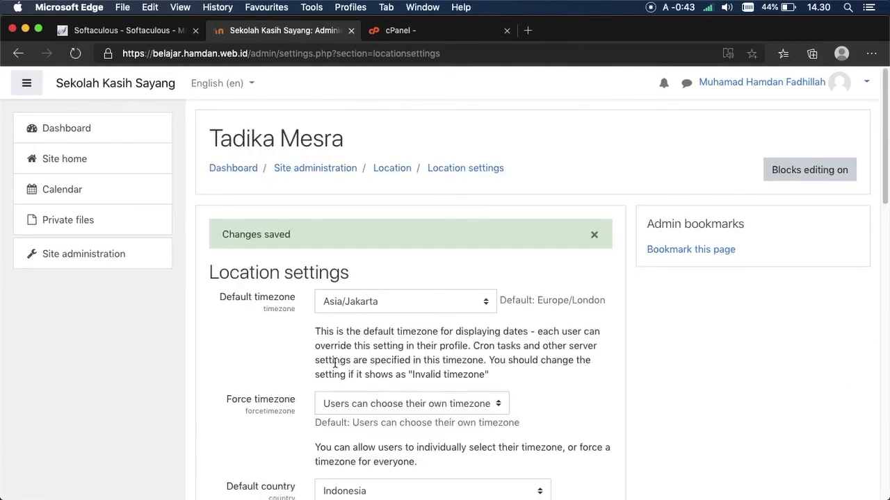
pyautogui.click(136, 249)
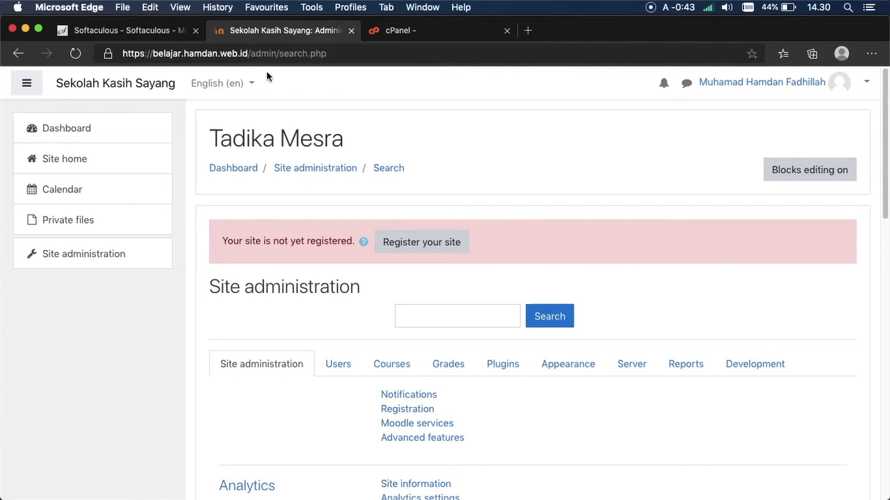
# Step: Switch the interface language to Indonesian (id), dismissing the browser's translation offer
pyautogui.click(234, 87)
pyautogui.click(236, 131)
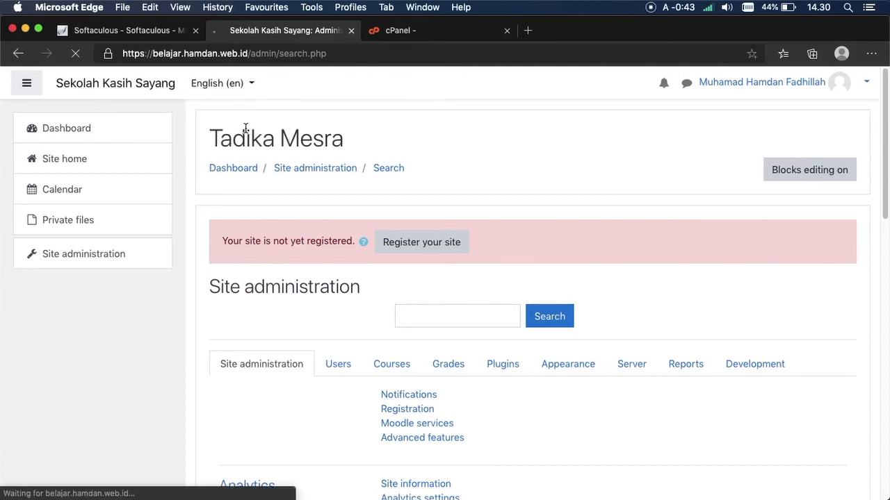
pyautogui.click(358, 146)
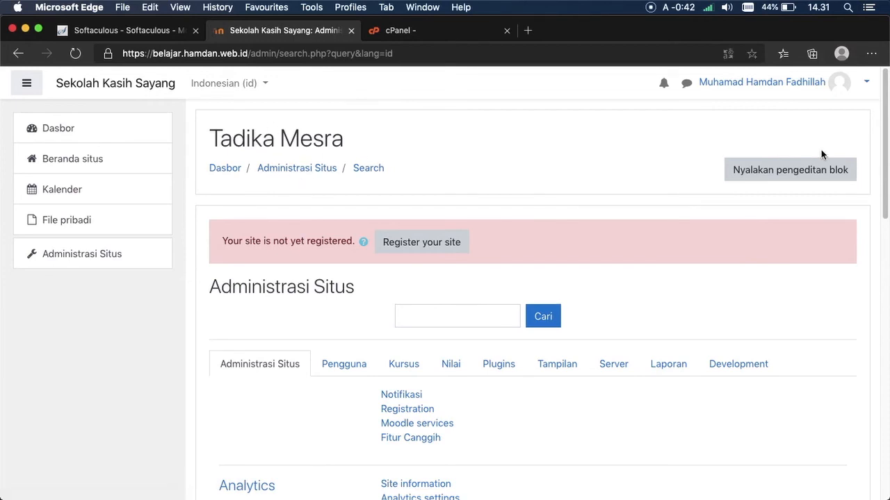
pyautogui.moveTo(879, 117); pyautogui.dragTo(849, 102)
pyautogui.moveTo(885, 106); pyautogui.dragTo(883, 88)
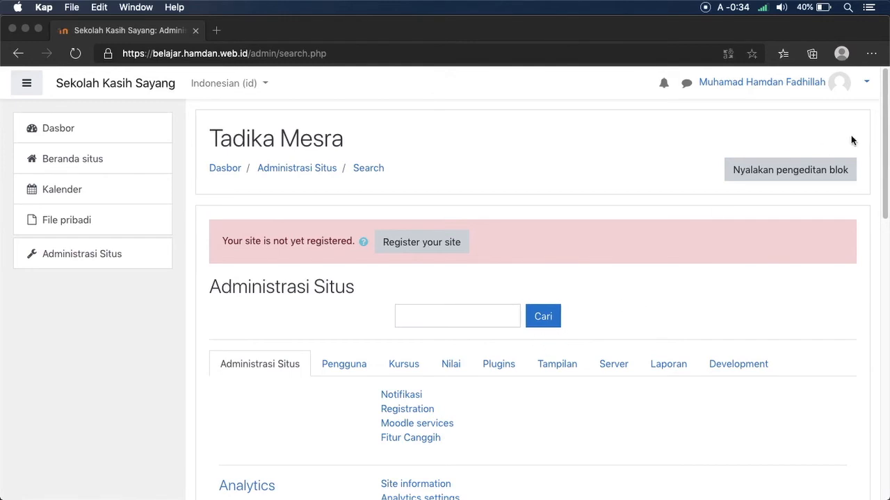
pyautogui.click(885, 123)
# Step: Under the Kursus tab, open Tambah/ubah kursus and start a new category via Buat kategori baru
pyautogui.moveTo(885, 124); pyautogui.dragTo(689, 148)
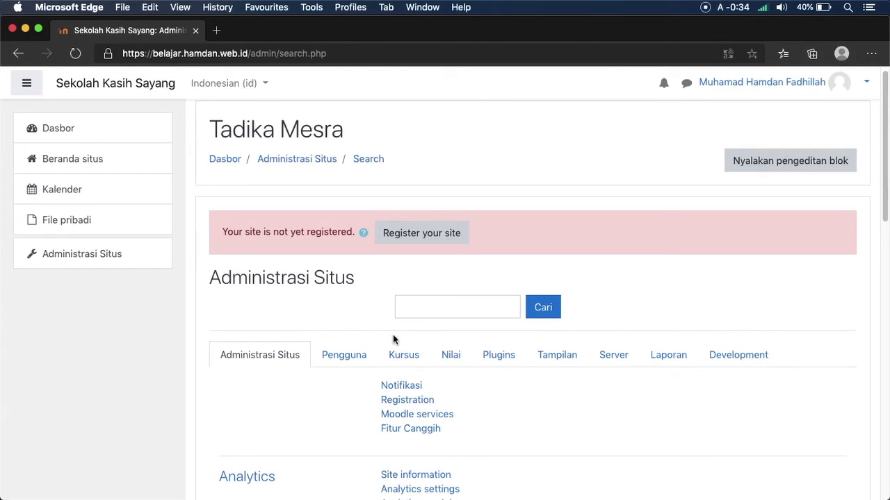
pyautogui.click(391, 360)
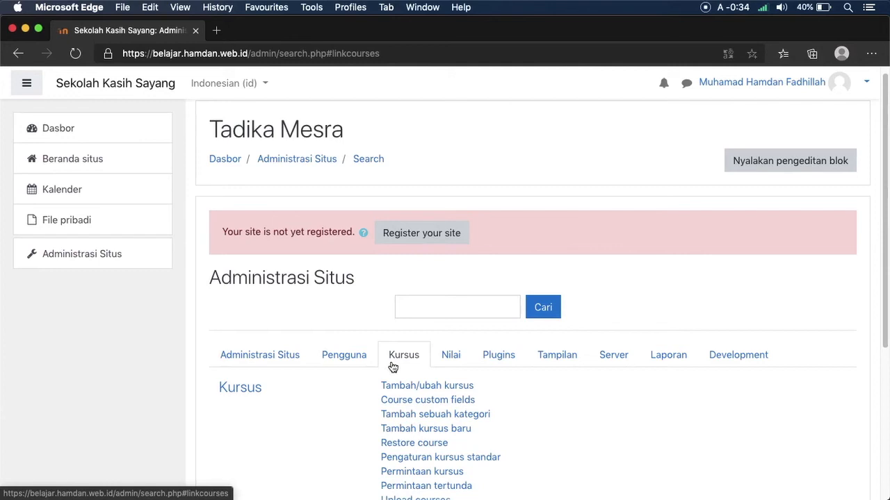
pyautogui.scroll(-2, 870, 164)
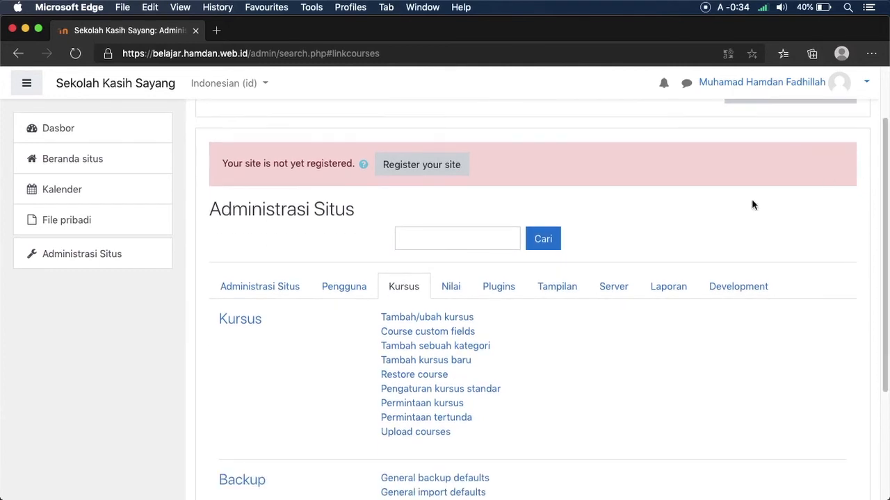
pyautogui.click(429, 321)
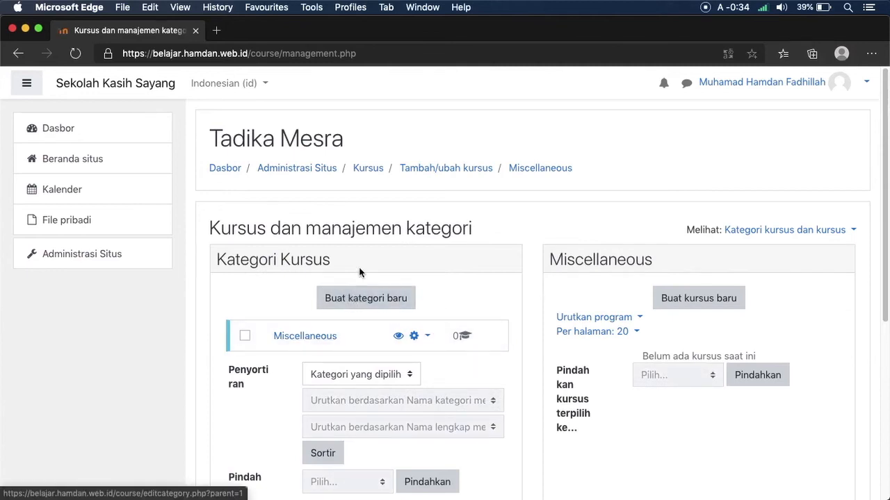
pyautogui.click(373, 300)
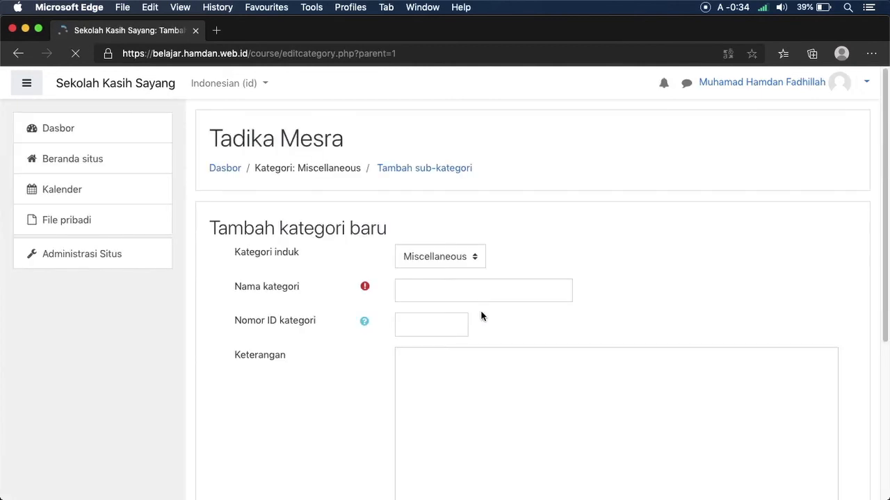
pyautogui.click(458, 265)
# Step: Set the parent category to Atas and name the category 'Kelas 11 Sosiologi'
pyautogui.click(458, 265)
pyautogui.click(455, 245)
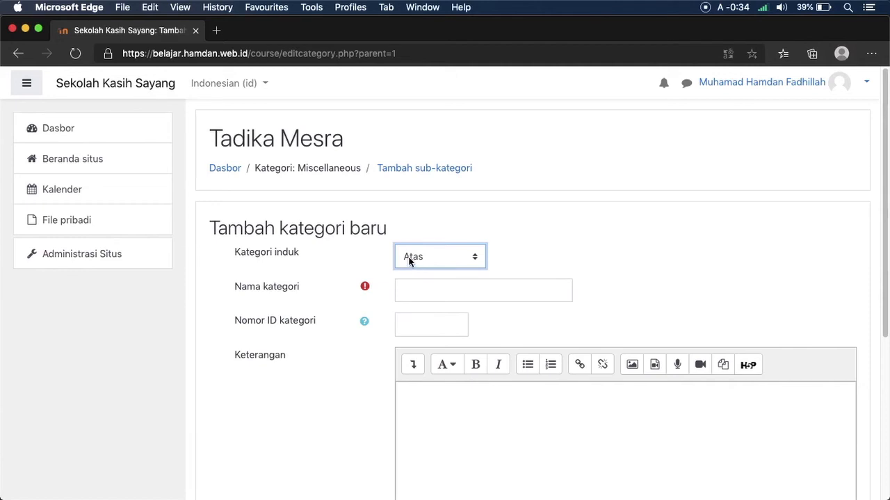
pyautogui.click(434, 283)
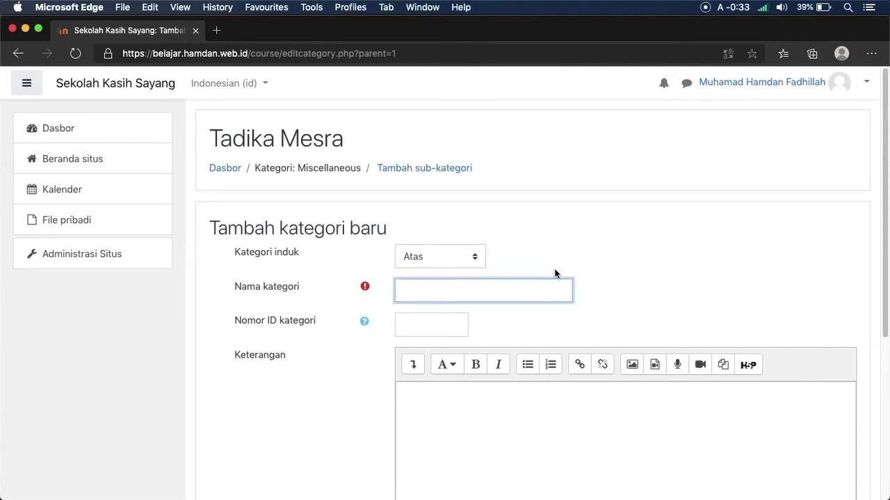
pyautogui.write('Kelas 11 Sosiologi')
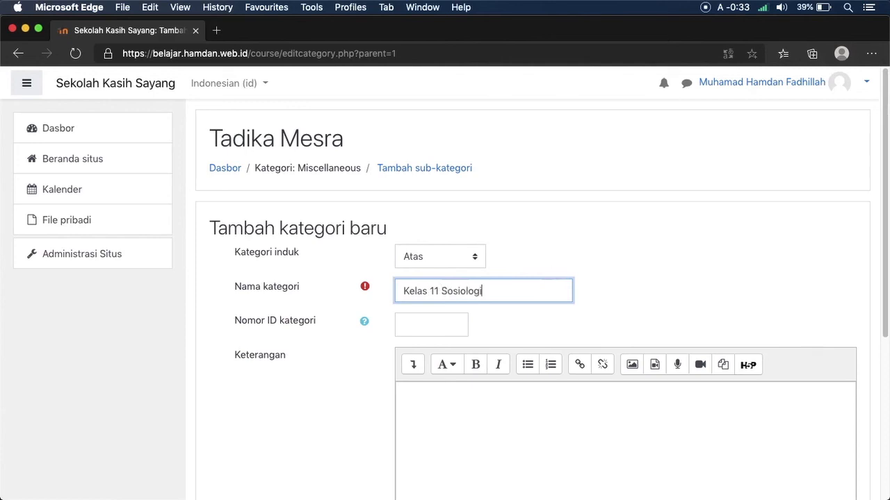
# Step: Add the description 'Kategori untuk kelas 11 mata pelajaran sosiologi' and create the category
pyautogui.scroll(-2, 876, 278)
pyautogui.click(678, 335)
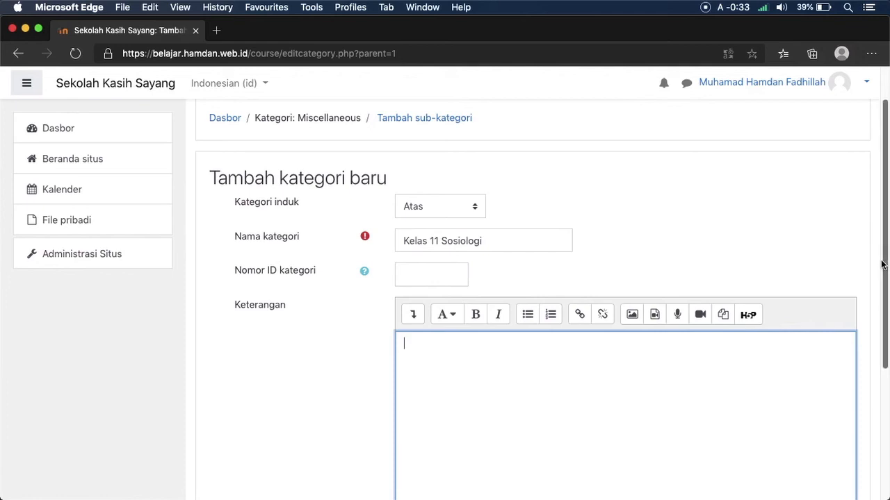
pyautogui.moveTo(882, 264); pyautogui.dragTo(862, 292)
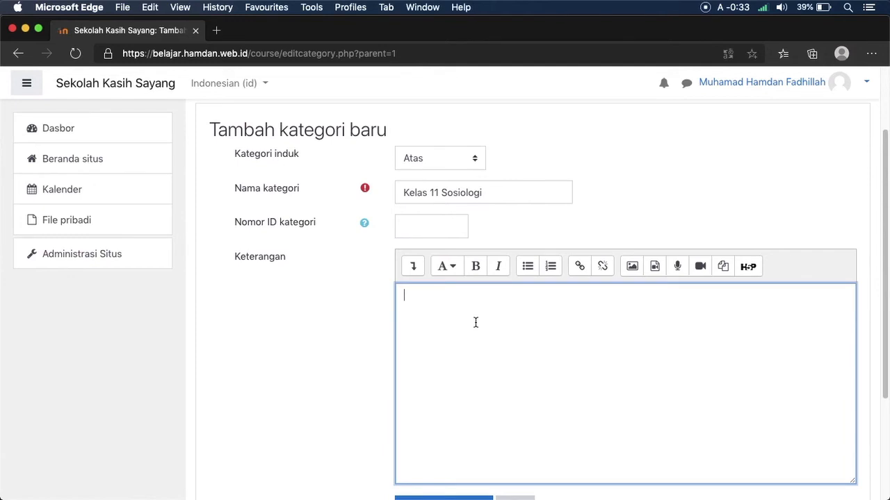
pyautogui.write('Kategori untuk kelas ')
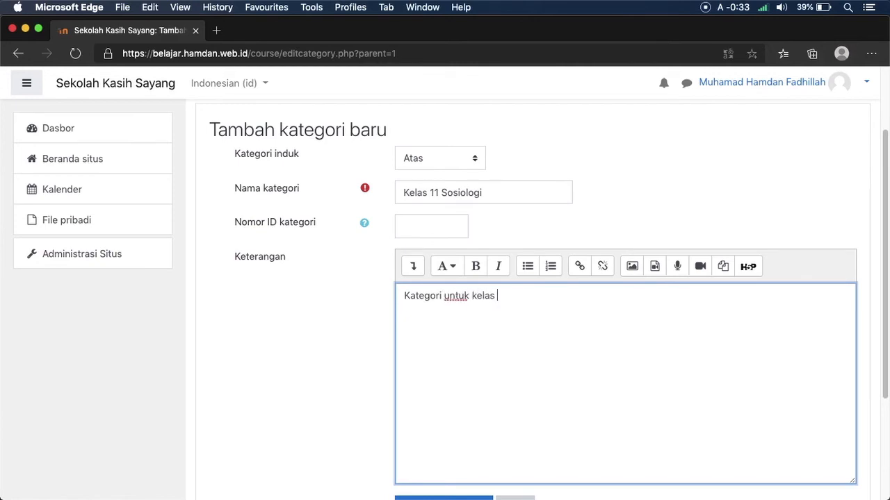
pyautogui.write('11 mata pelajaran Sos')
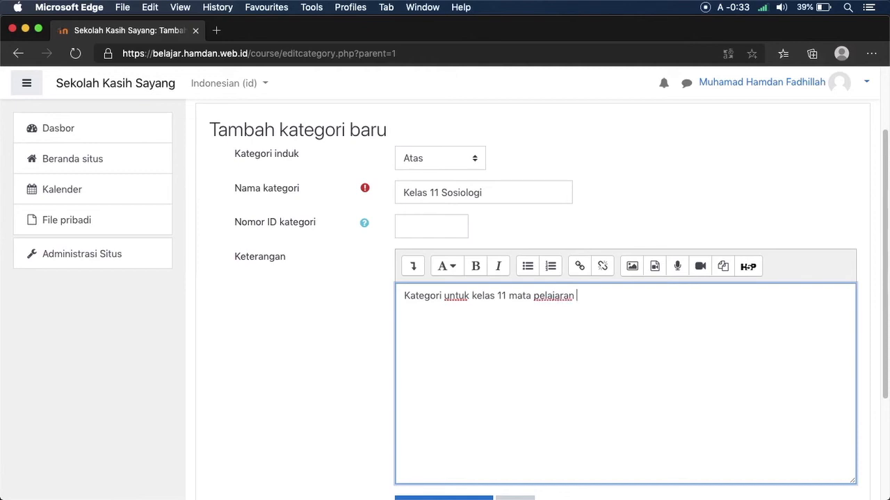
pyautogui.press('BackSpace')
pyautogui.press('BackSpace')
pyautogui.press('BackSpace')
pyautogui.write('sosiologi')
pyautogui.moveTo(886, 371); pyautogui.dragTo(877, 442)
pyautogui.click(431, 398)
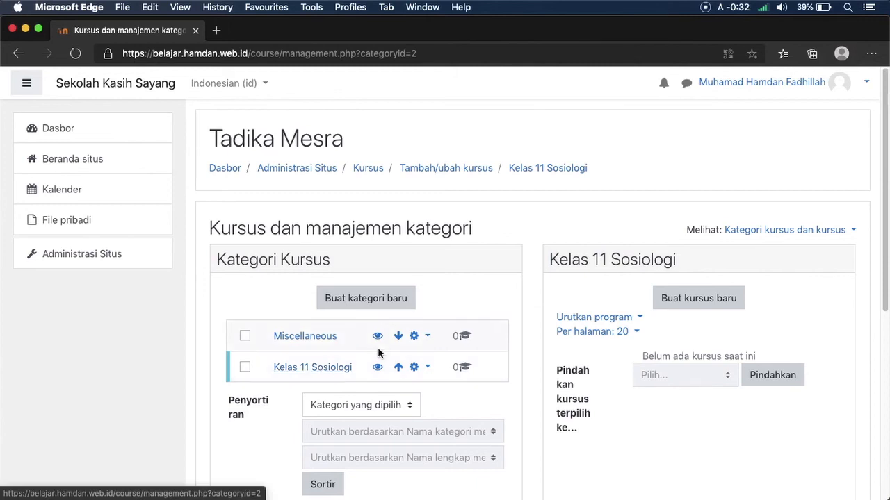
pyautogui.click(333, 373)
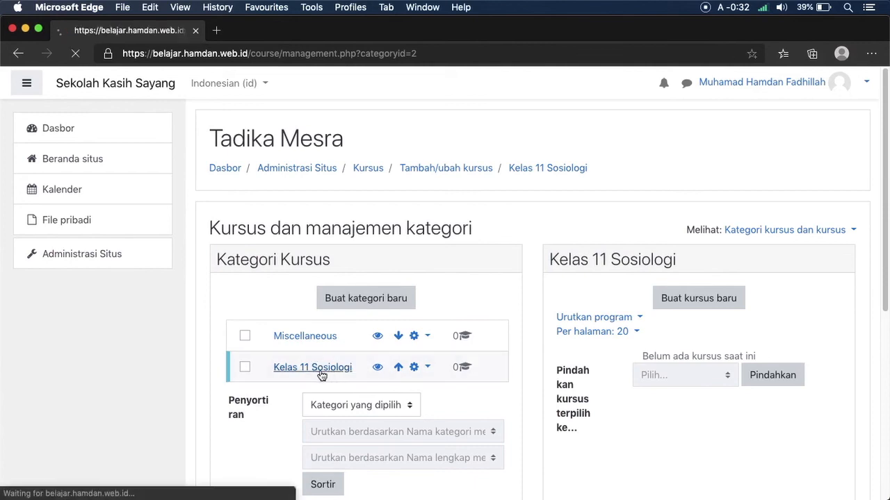
# Step: Leave the Kelas 11 Sosiologi category name unchanged and start a new course in it
pyautogui.click(584, 262)
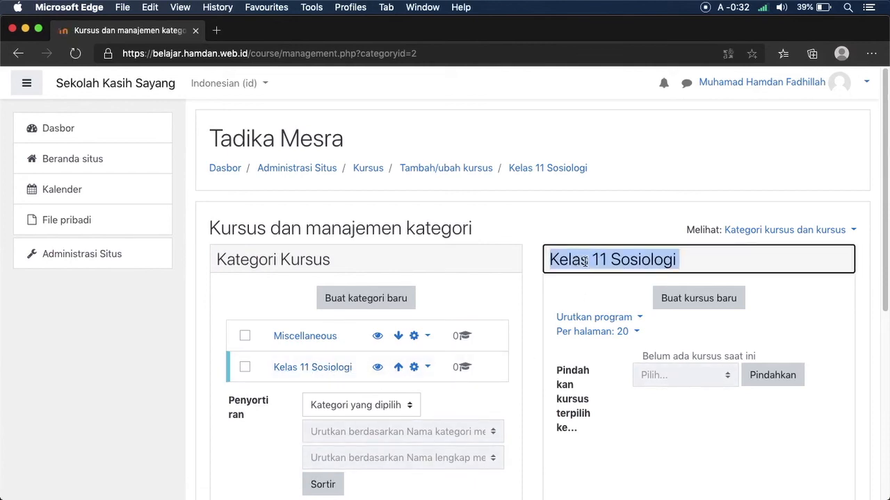
pyautogui.moveTo(546, 266); pyautogui.dragTo(650, 264)
pyautogui.click(639, 264)
pyautogui.click(619, 294)
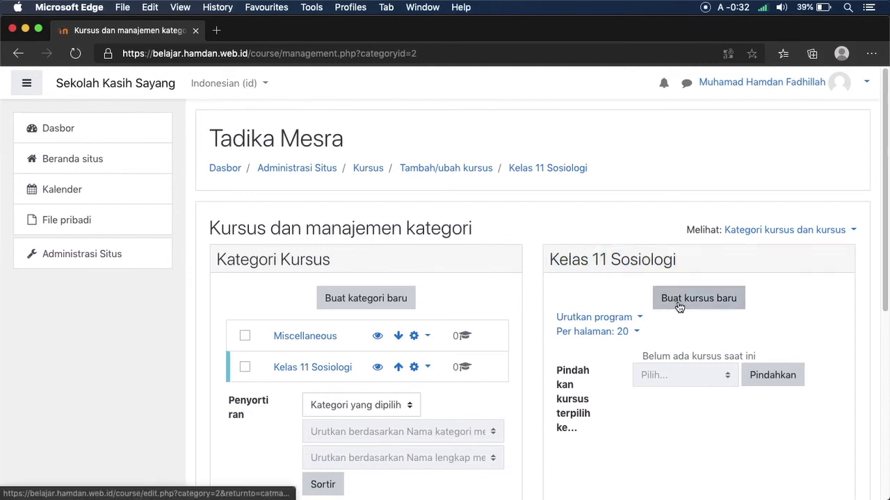
pyautogui.click(676, 305)
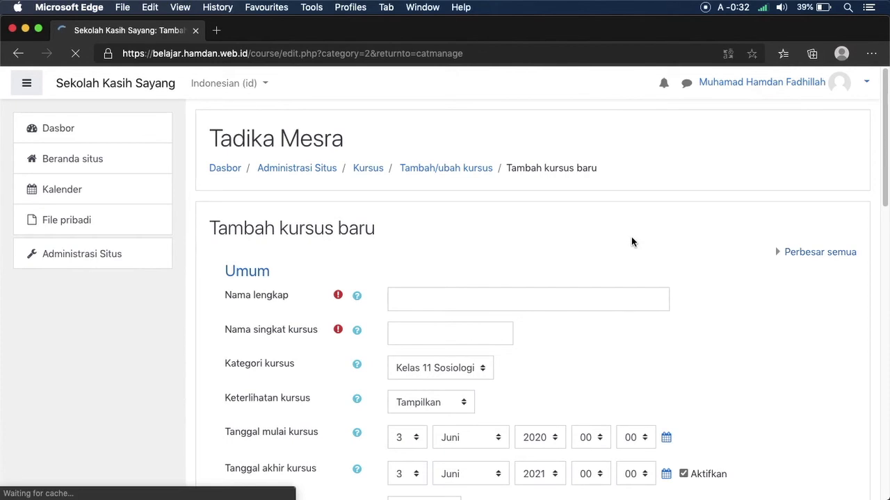
# Step: Enter the full name 'Masalah Sosial' and short name 'MaSos11'
pyautogui.click(612, 298)
pyautogui.write('Masala')
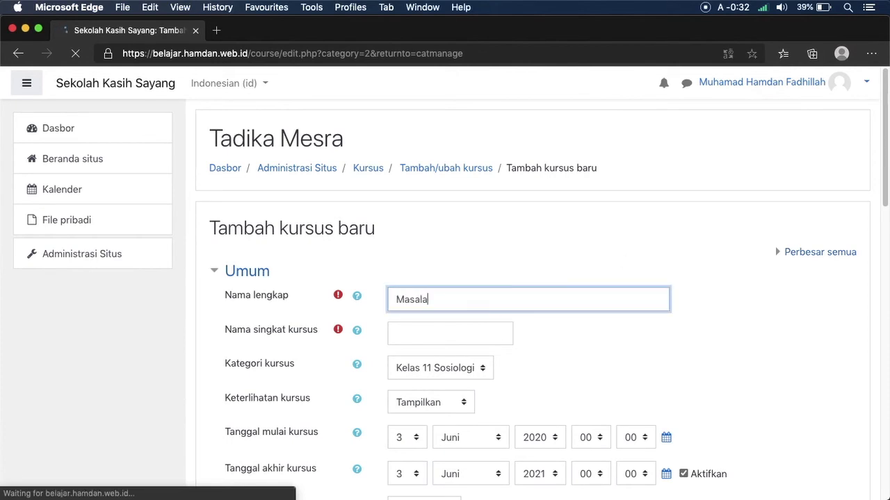
pyautogui.scroll(-10, 611, 248)
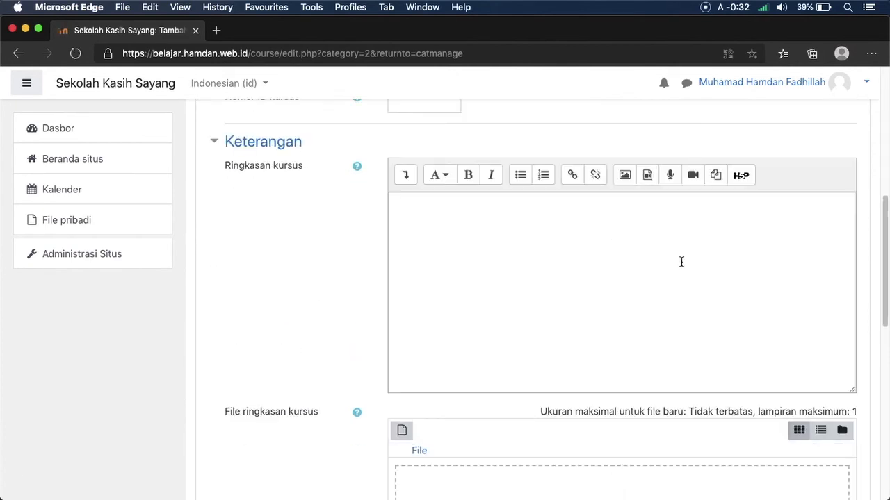
pyautogui.moveTo(885, 319); pyautogui.dragTo(883, 193)
pyautogui.click(499, 295)
pyautogui.write('Sosial')
pyautogui.click(427, 316)
pyautogui.write('MaSos11')
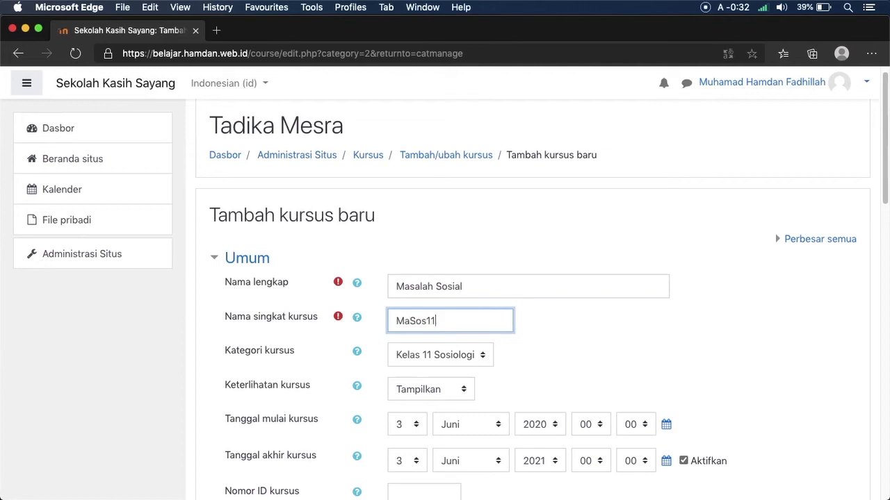
# Step: Keep the category as Kelas 11 Sosiologi and the course visibility as Tampilkan
pyautogui.click(460, 352)
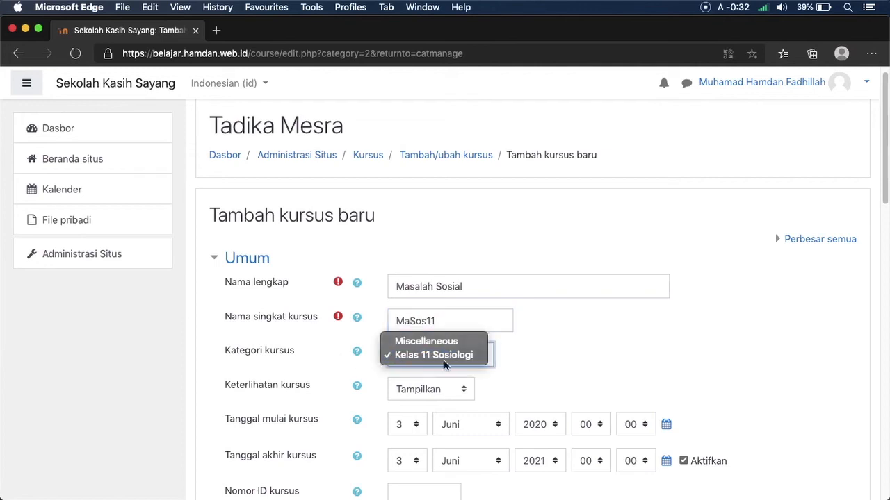
pyautogui.click(447, 355)
pyautogui.moveTo(879, 128); pyautogui.dragTo(865, 168)
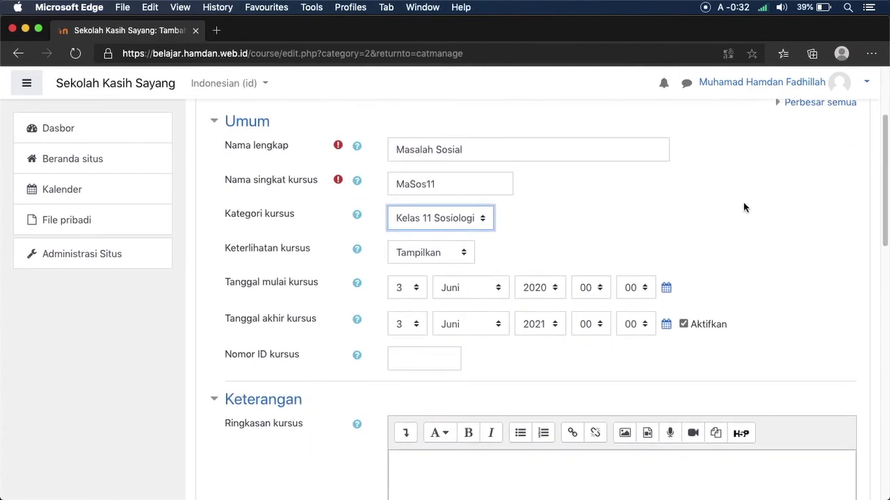
pyautogui.click(402, 253)
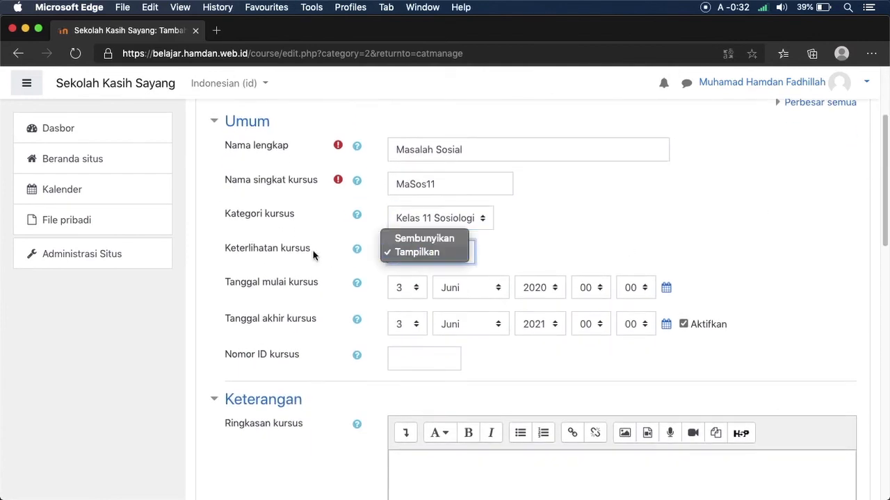
pyautogui.click(393, 253)
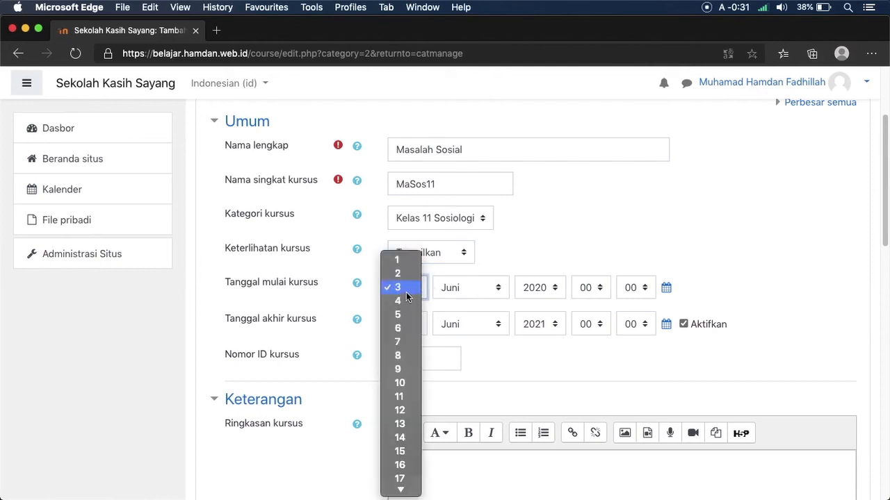
# Step: Keep day 3 as the course start date and disable the course end date
pyautogui.click(408, 290)
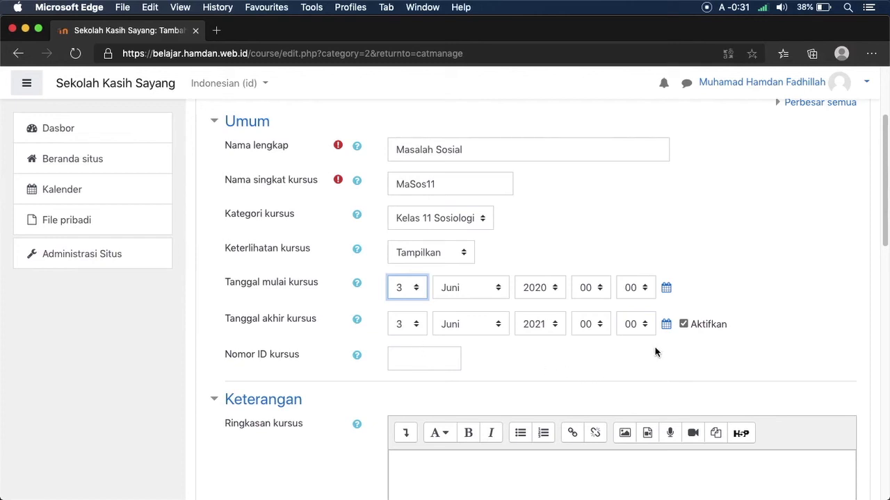
pyautogui.click(683, 324)
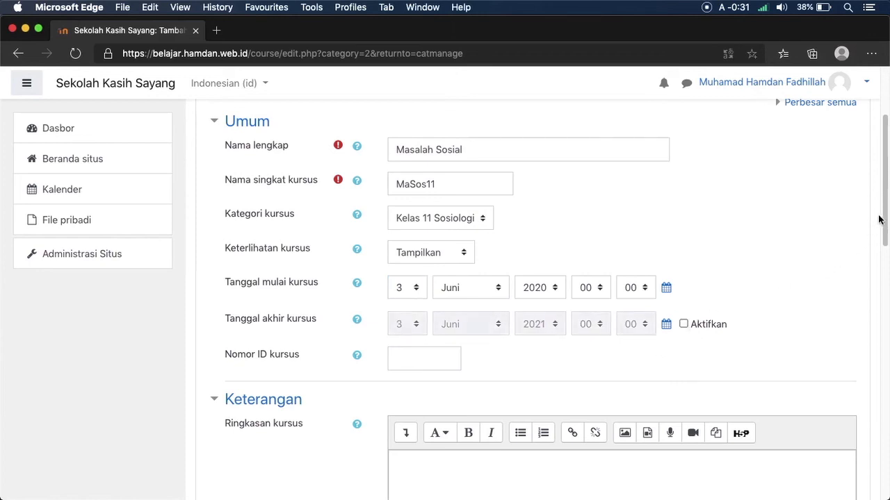
pyautogui.scroll(-3, 877, 236)
# Step: Enter the course summary 'Materi masalah sosial untuk kelas 11'
pyautogui.click(518, 318)
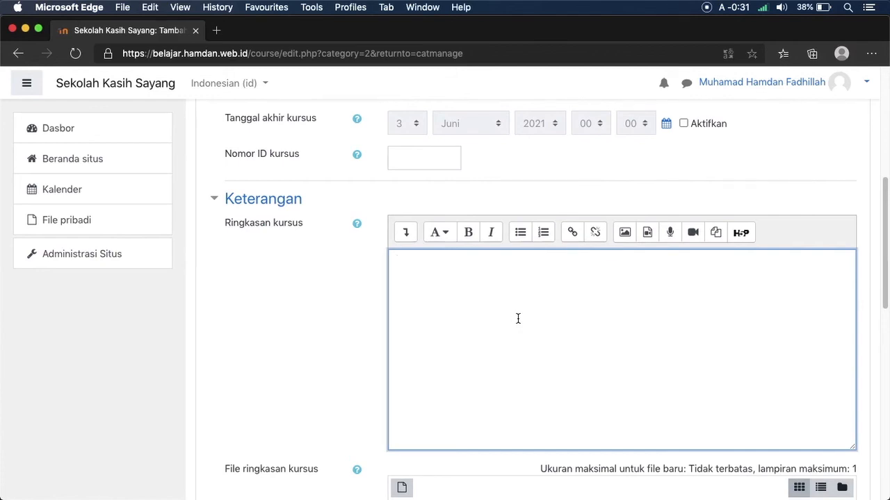
pyautogui.write('Materi masalah sosial untuk kelas 11')
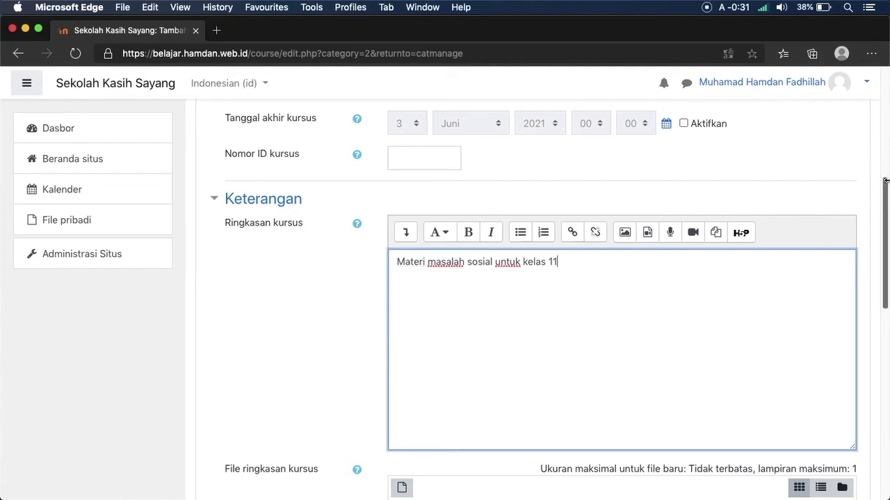
pyautogui.moveTo(884, 205); pyautogui.dragTo(881, 340)
# Step: Keep format Topik, set Jumlah bagian to 2, and save with Simpan dan tampilkan
pyautogui.click(230, 289)
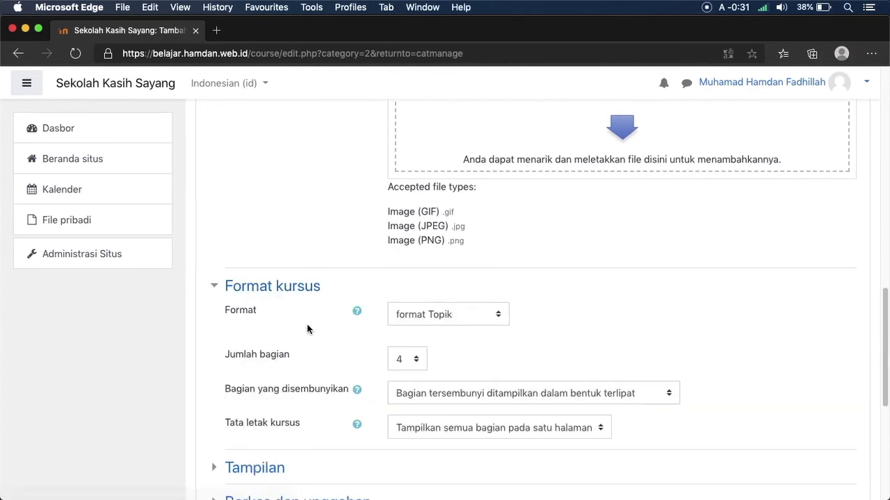
pyautogui.click(419, 321)
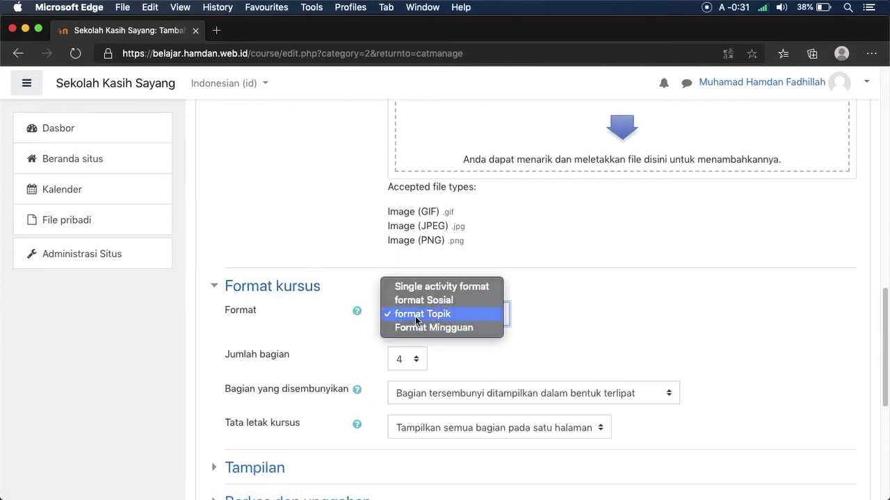
pyautogui.click(415, 317)
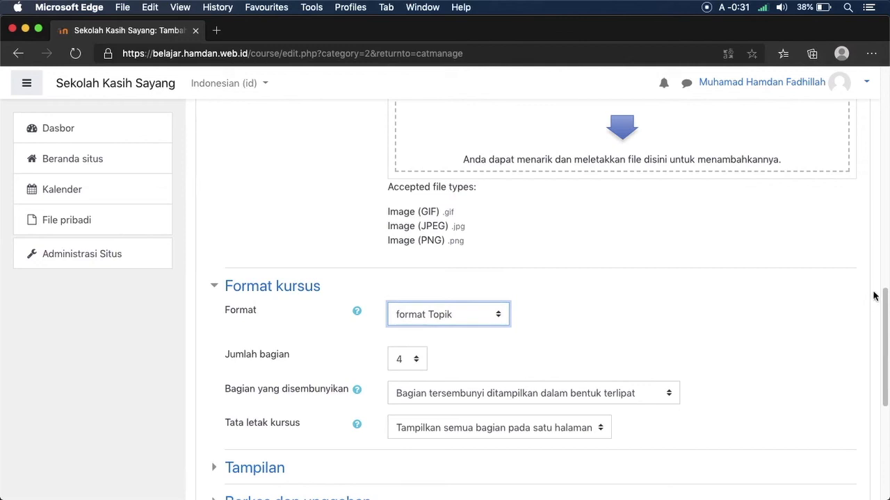
pyautogui.moveTo(883, 314); pyautogui.dragTo(862, 323)
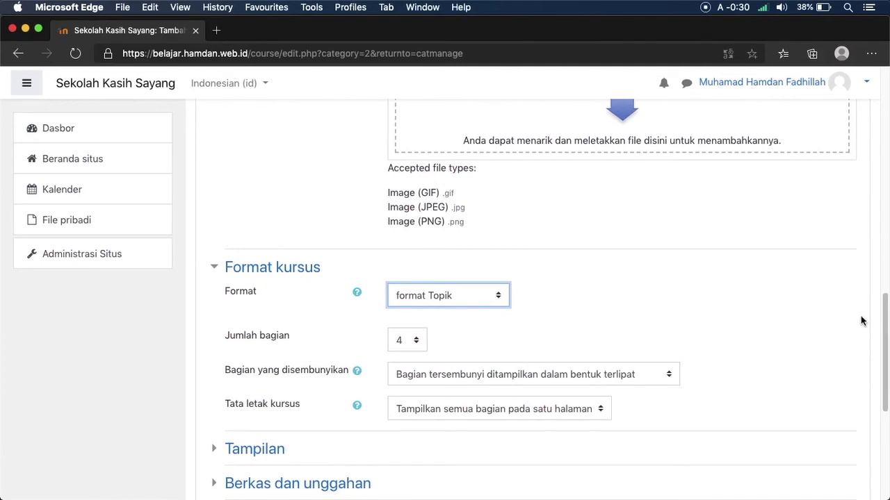
pyautogui.click(418, 344)
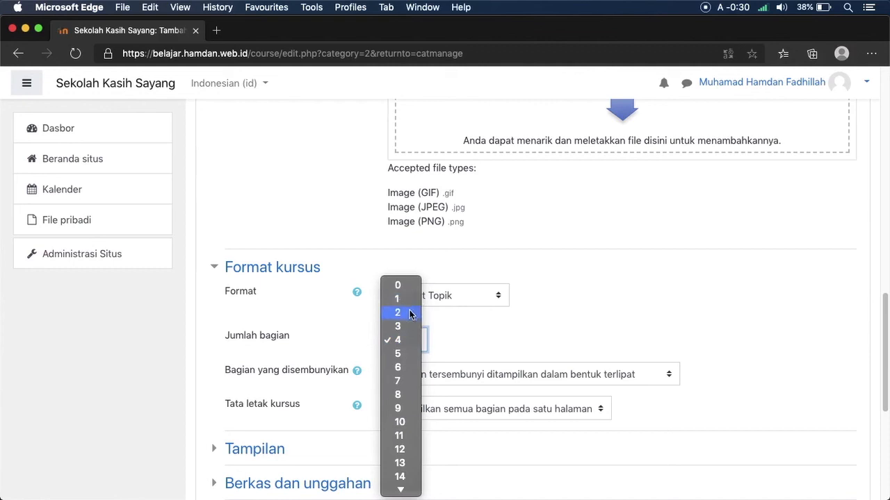
pyautogui.click(409, 314)
pyautogui.moveTo(881, 362); pyautogui.dragTo(870, 425)
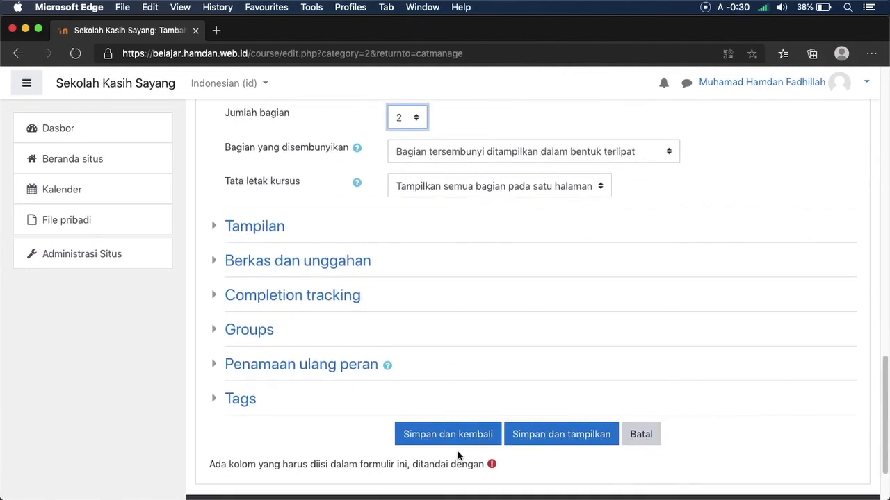
pyautogui.click(527, 438)
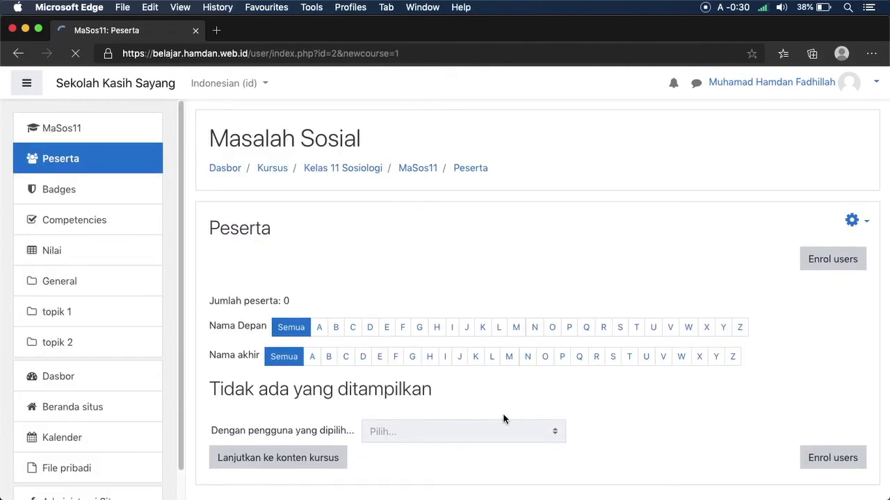
# Step: Open the MaSos11 course home page and end the messaging interface tour
pyautogui.moveTo(877, 268); pyautogui.dragTo(453, 250)
pyautogui.click(876, 319)
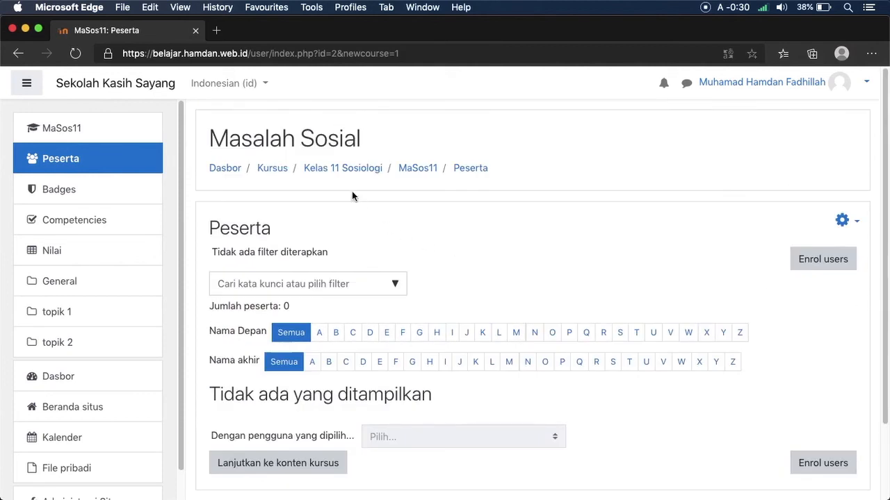
pyautogui.click(426, 171)
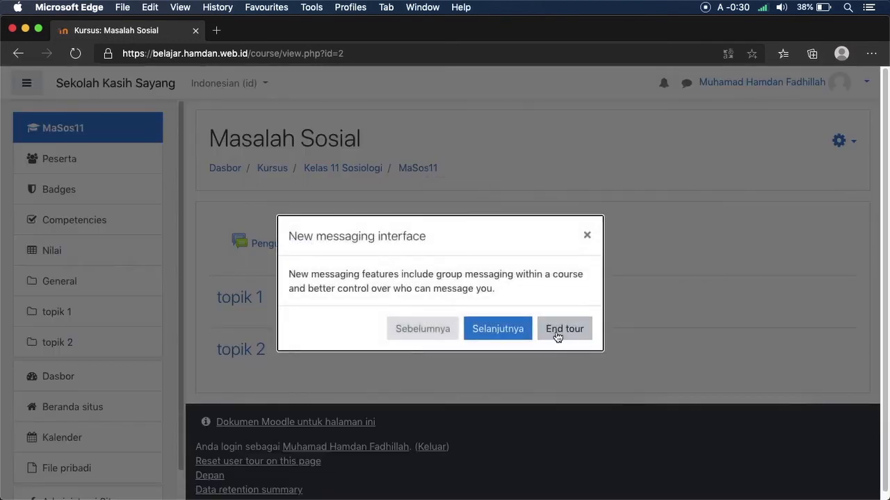
pyautogui.click(558, 335)
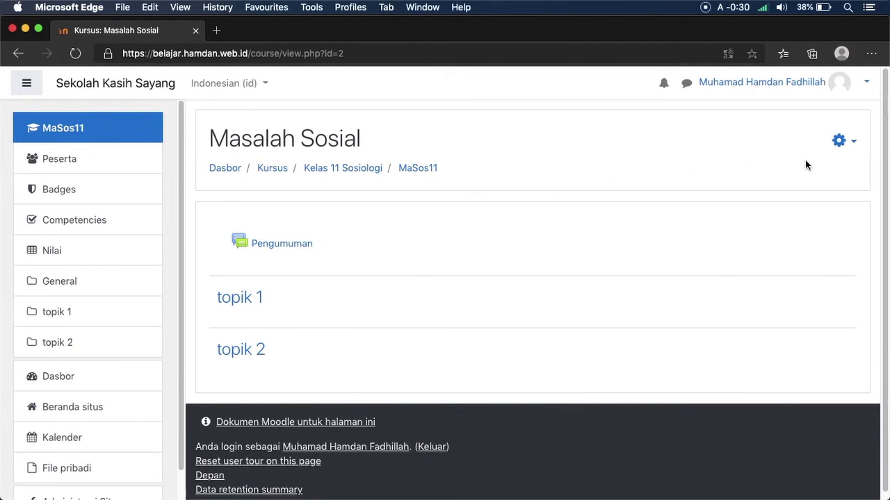
pyautogui.click(839, 142)
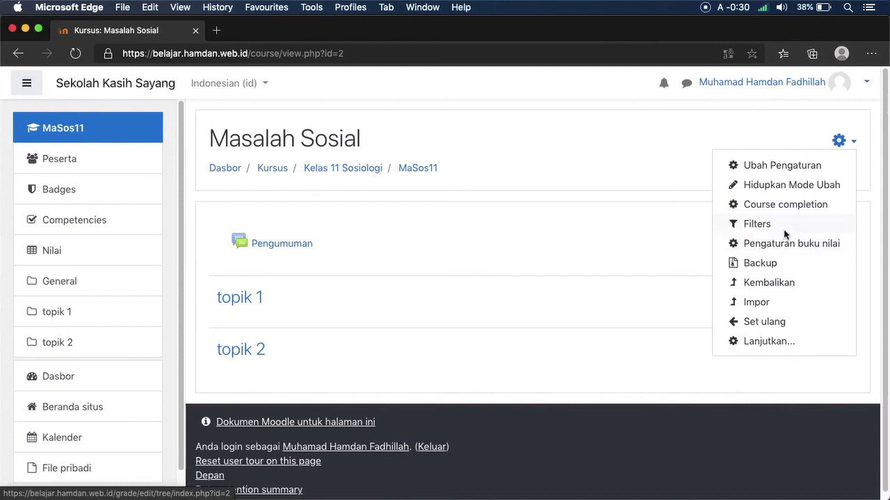
# Step: Turn on editing mode and rename section topik 1 to 'Bahan Materi'
pyautogui.click(767, 194)
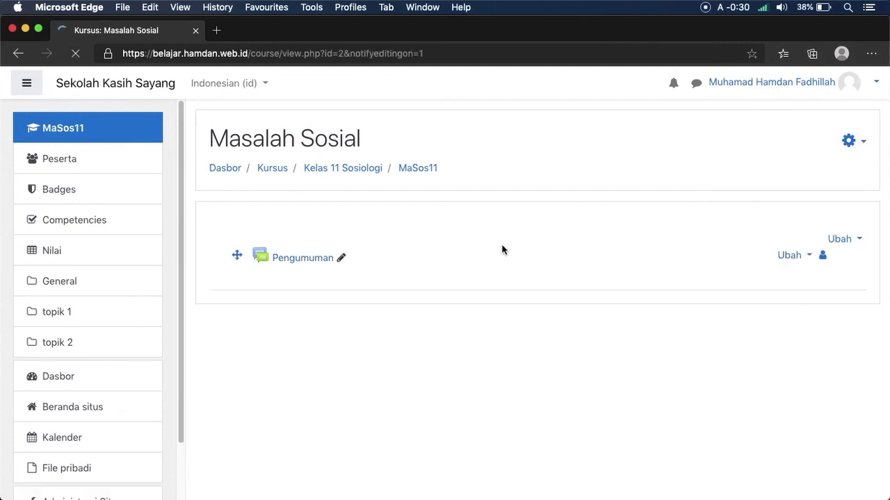
pyautogui.moveTo(881, 188); pyautogui.dragTo(880, 214)
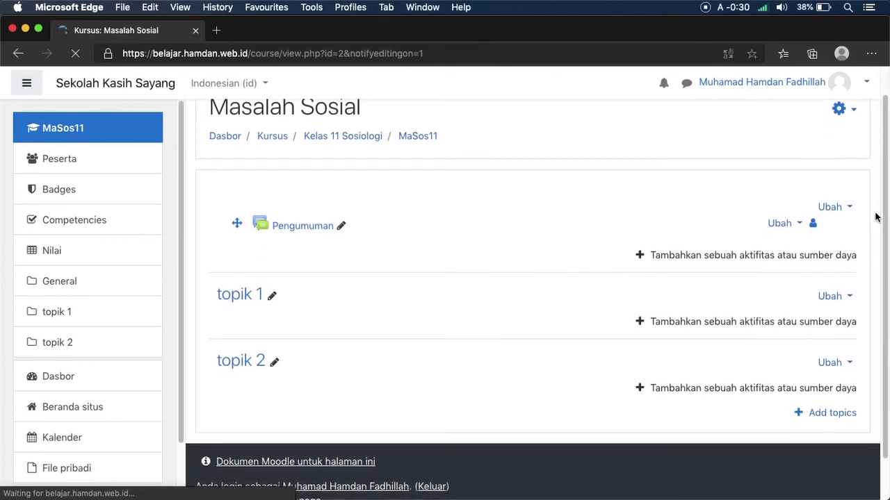
pyautogui.click(288, 296)
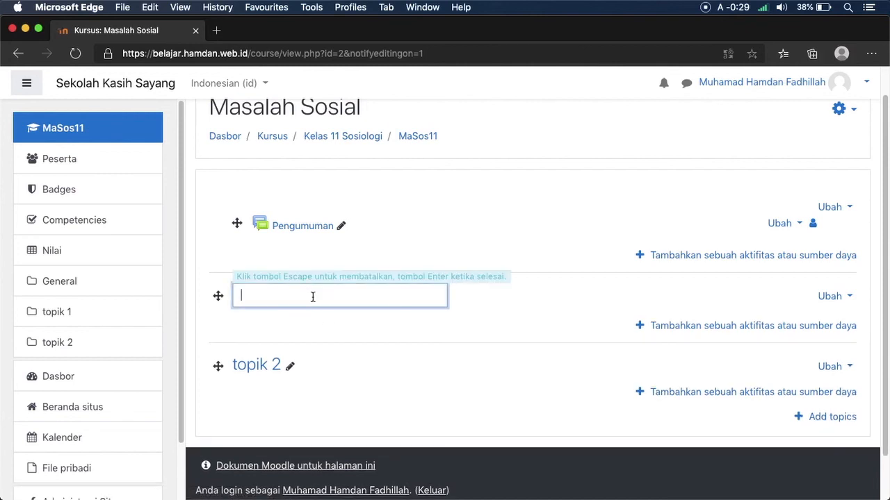
pyautogui.write('Bahan Materi')
pyautogui.press('Return')
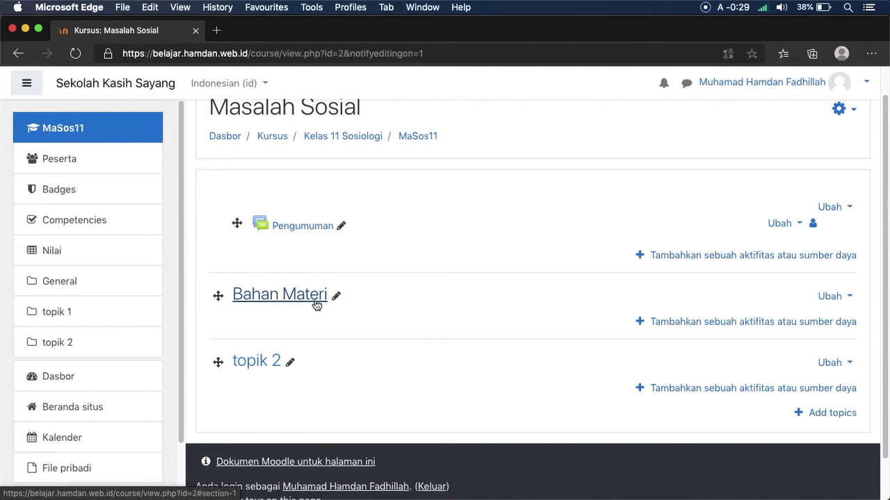
# Step: Rename section topik 2 to 'Tugas dan Evaluasi'
pyautogui.click(291, 365)
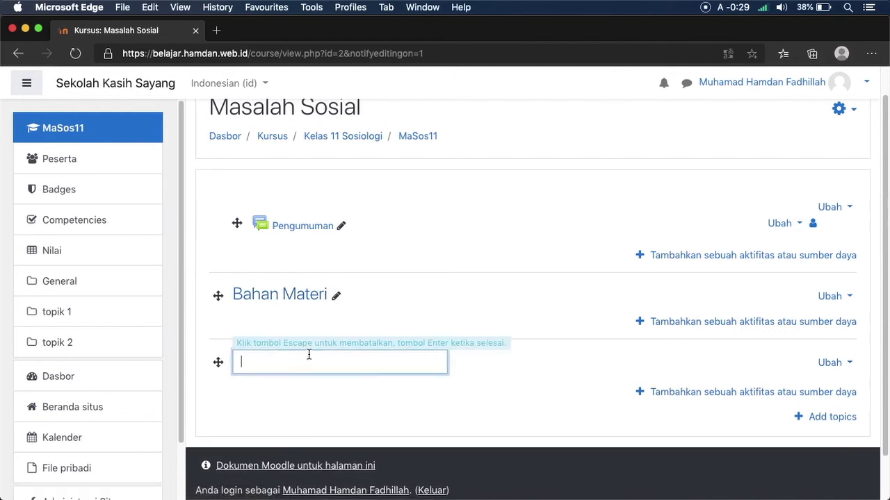
pyautogui.write('Tugas dan Evaluasi')
pyautogui.press('Return')
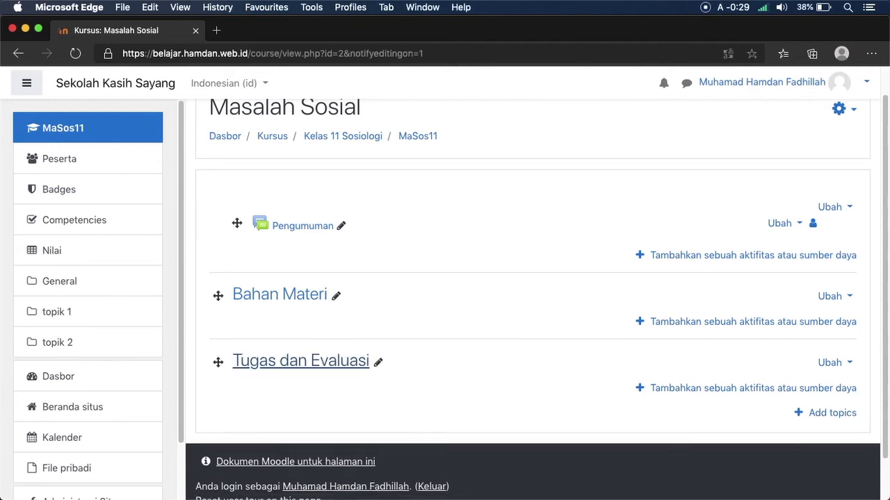
pyautogui.click(449, 215)
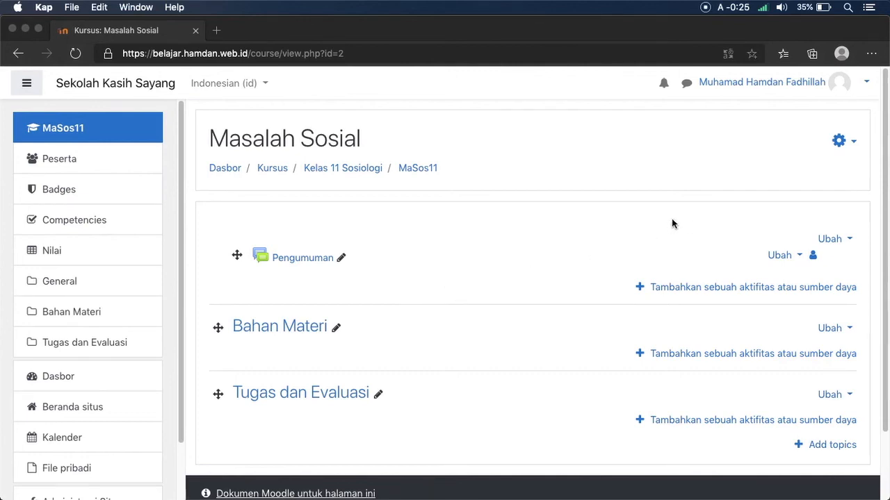
# Step: Return to Edge and open the full Administrasi kursus page for Masalah Sosial
pyautogui.click(838, 147)
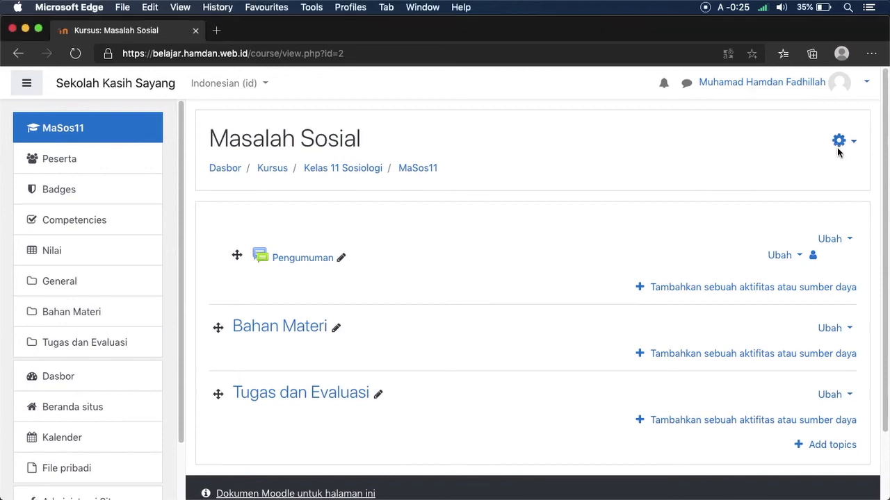
pyautogui.click(839, 147)
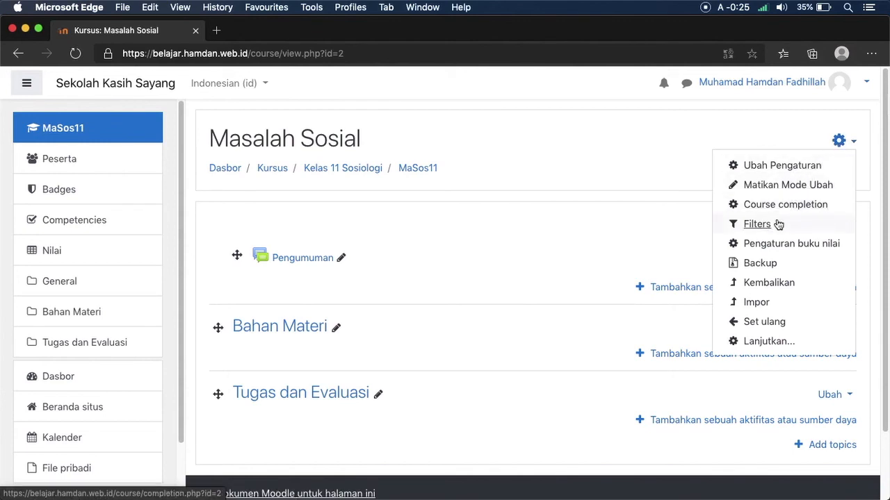
pyautogui.click(768, 341)
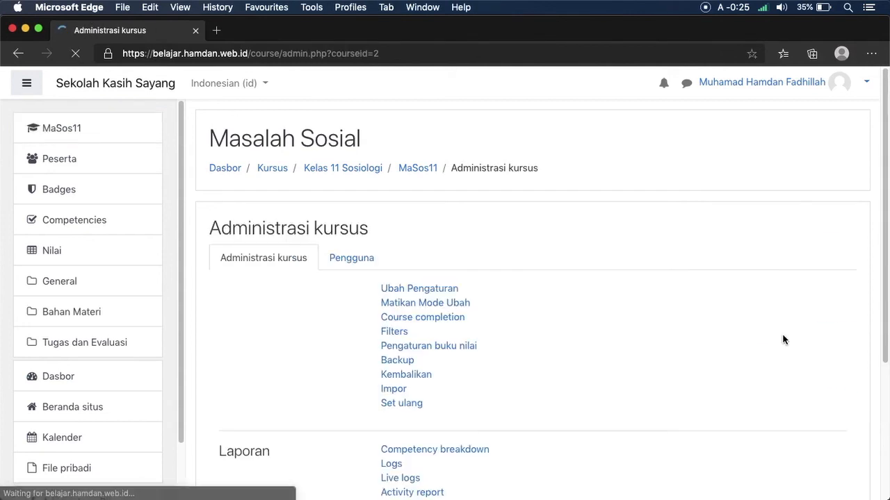
# Step: Open Metode pendaftaran from the Pengguna tab of course administration
pyautogui.click(358, 263)
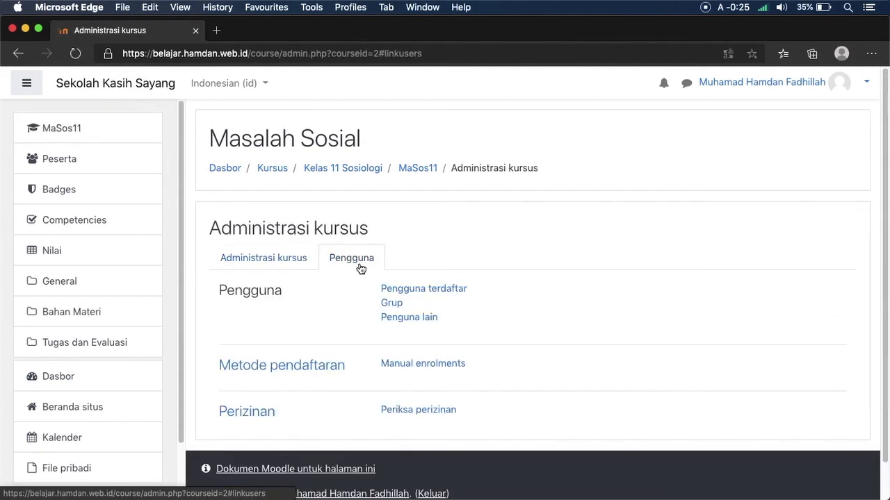
pyautogui.click(333, 374)
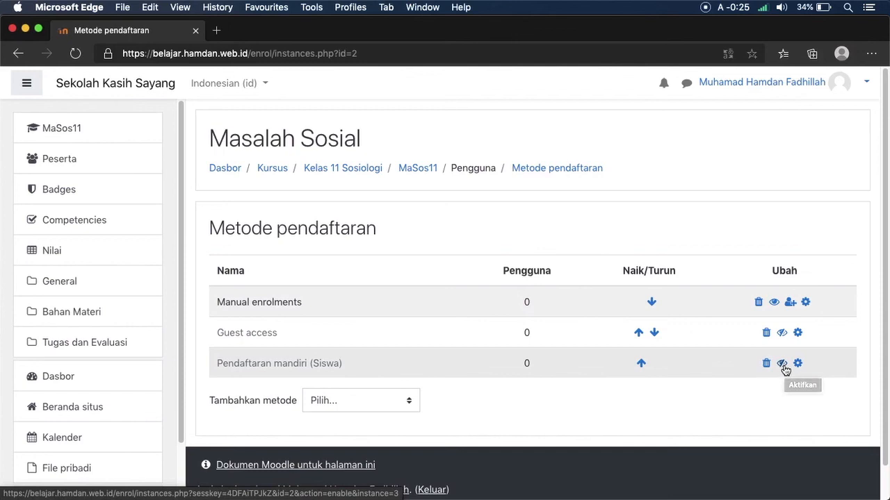
# Step: Activate the Pendaftaran mandiri (Siswa) enrolment method and return to the MaSos11 course page
pyautogui.click(782, 365)
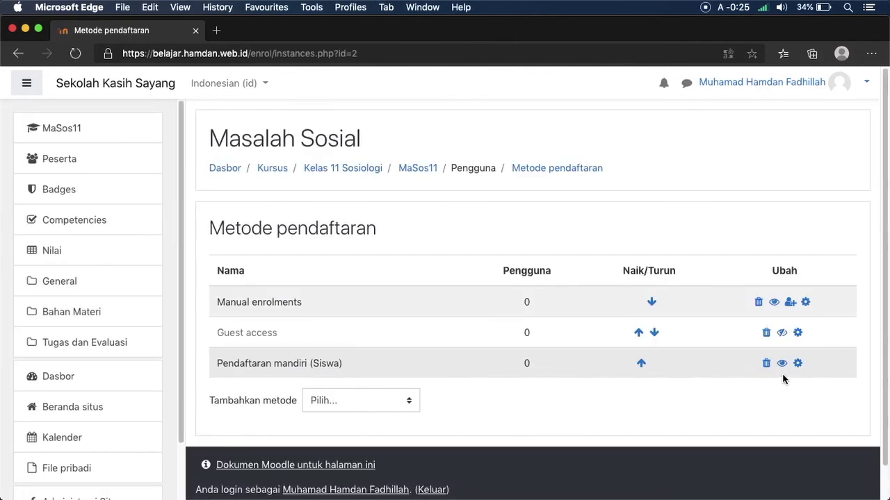
pyautogui.moveTo(435, 361); pyautogui.dragTo(216, 365)
pyautogui.tripleClick(225, 361)
pyautogui.doubleClick(267, 361)
pyautogui.doubleClick(289, 359)
pyautogui.tripleClick(290, 359)
pyautogui.click(332, 363)
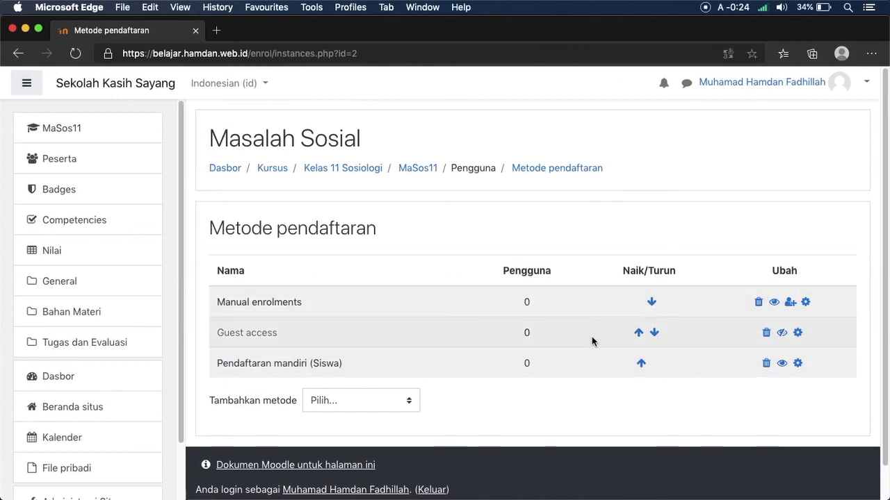
pyautogui.click(412, 170)
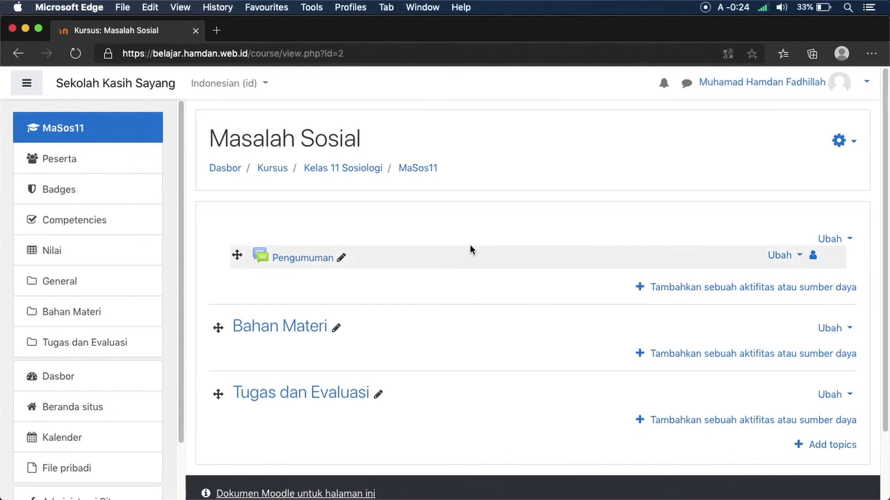
# Step: Add an Obrolan chat named 'Ruang Obrolan Masos' to the top section and save it
pyautogui.click(693, 292)
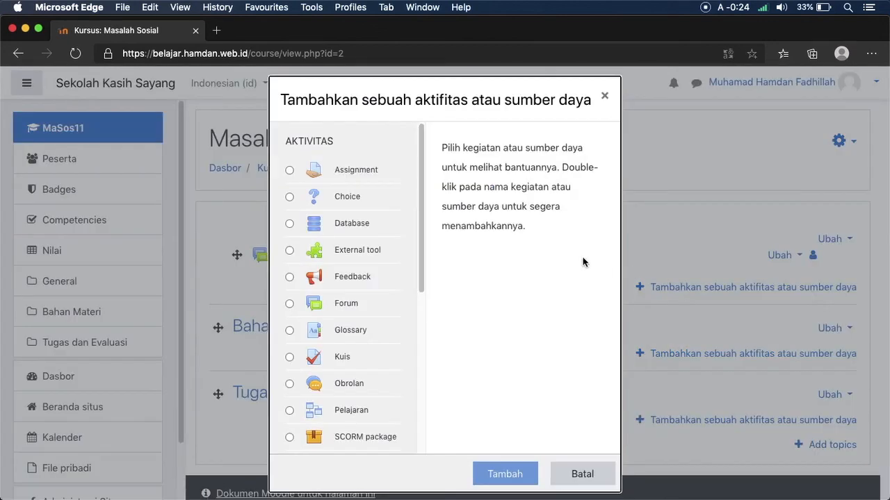
pyautogui.click(355, 388)
pyautogui.click(495, 473)
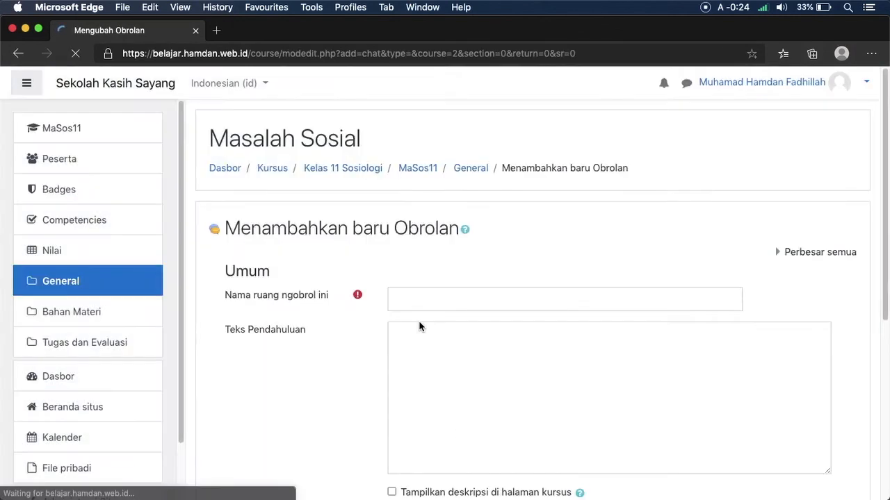
pyautogui.click(438, 300)
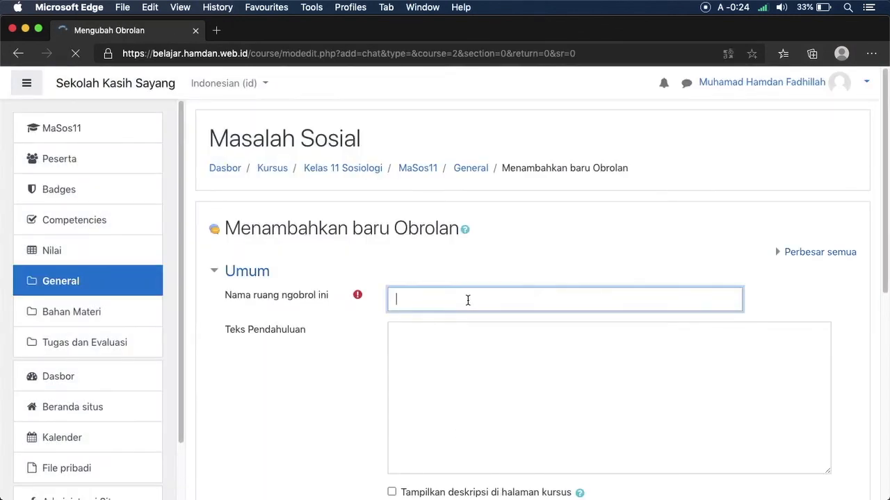
pyautogui.write('Ruanf')
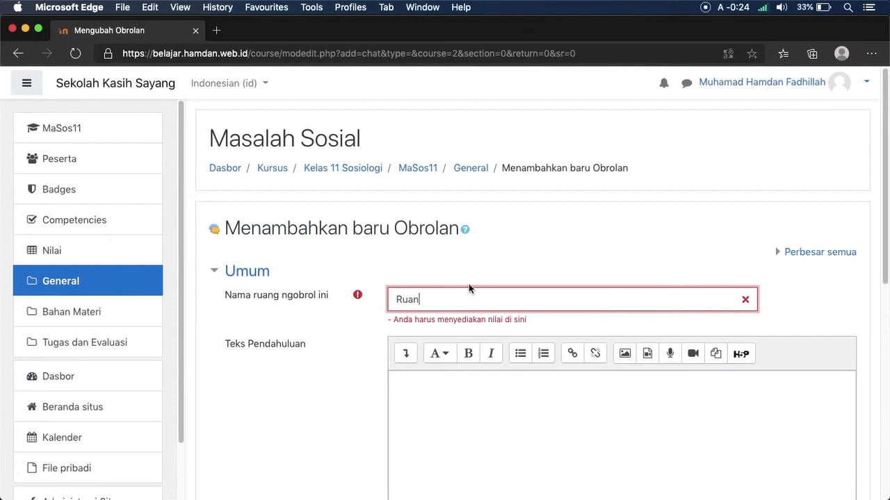
pyautogui.press('BackSpace')
pyautogui.press('BackSpace')
pyautogui.write('g Obrolan Masos')
pyautogui.scroll(-5, 868, 314)
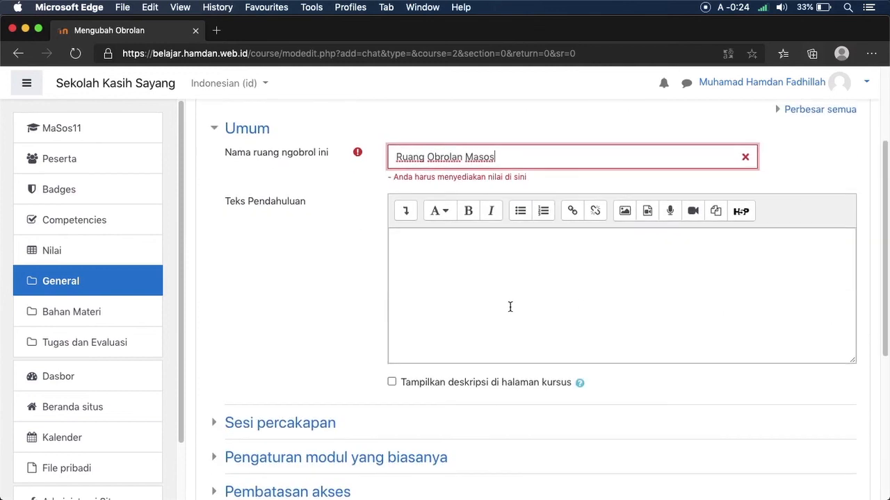
pyautogui.scroll(-6, 869, 389)
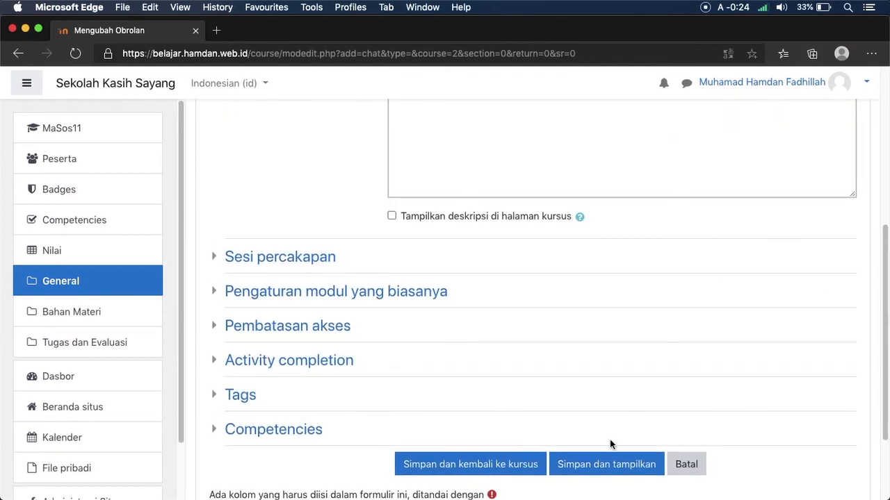
pyautogui.click(527, 468)
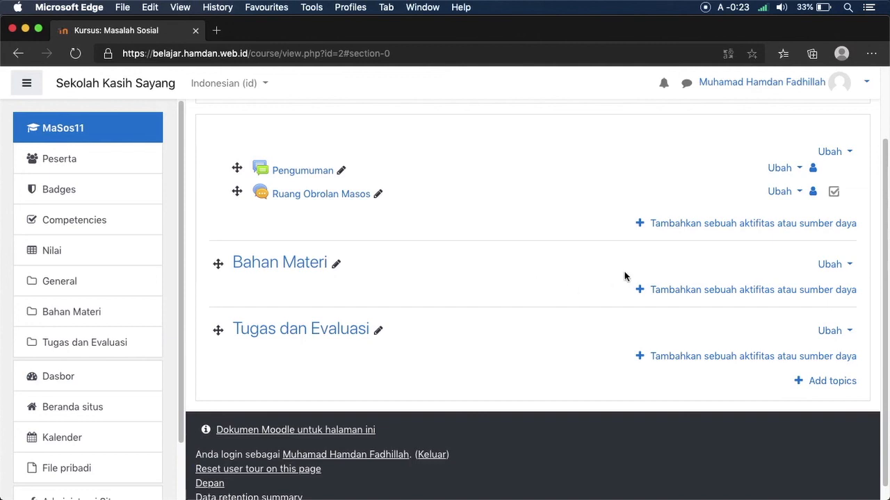
pyautogui.click(668, 291)
# Step: Choose the File resource type for the Bahan Materi section
pyautogui.moveTo(422, 259); pyautogui.dragTo(410, 421)
pyautogui.click(356, 304)
pyautogui.click(511, 476)
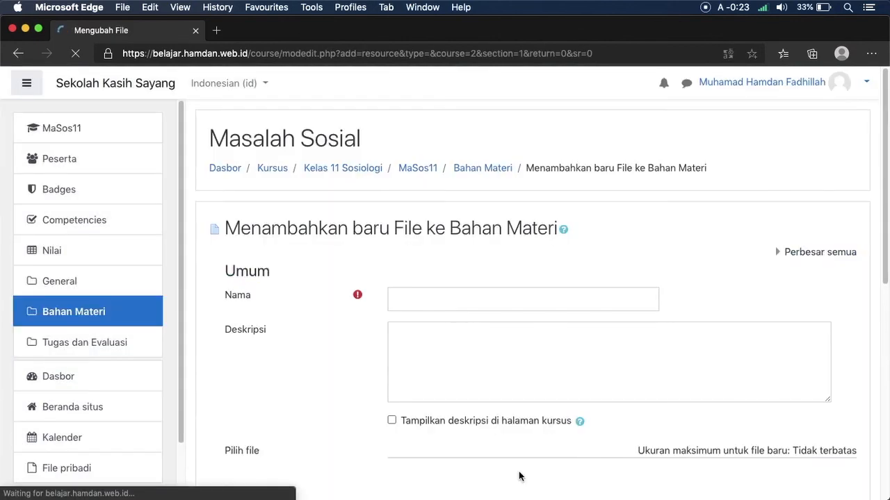
# Step: Name it 'PPT Masalah Sosial', describe it 'PPT materi masalah sosial', and open the file picker
pyautogui.click(466, 292)
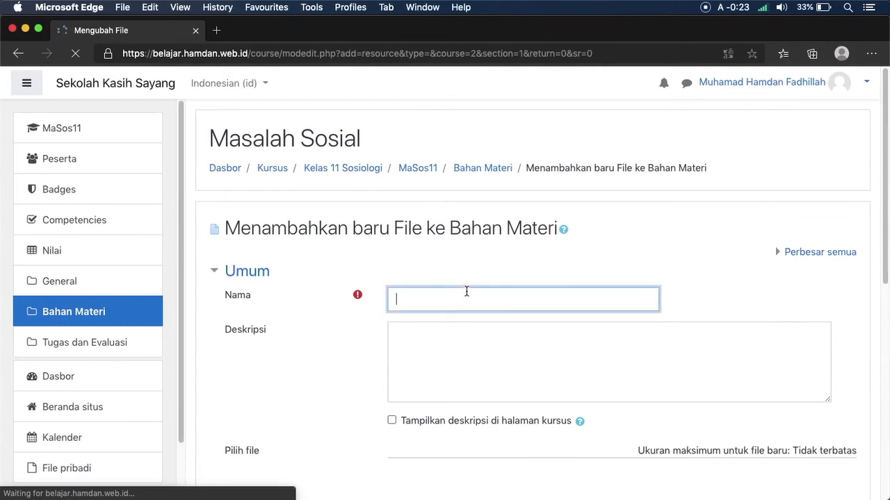
pyautogui.write('P')
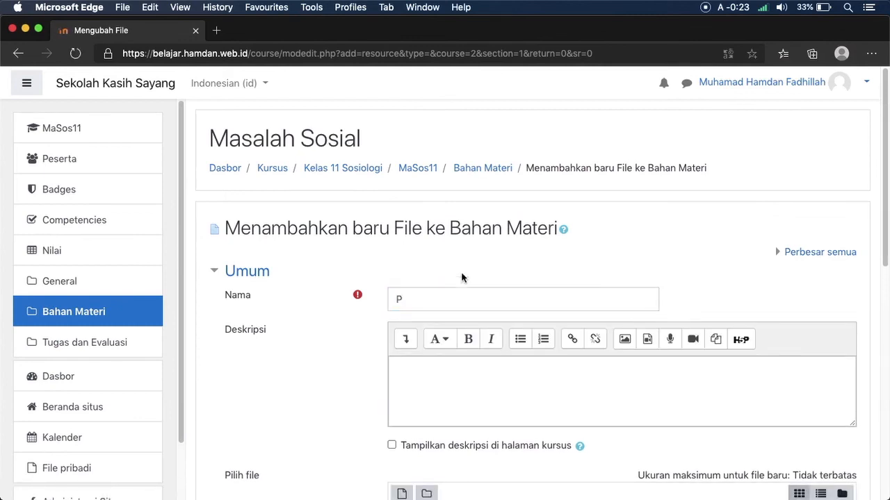
pyautogui.click(440, 297)
pyautogui.write('PT Masala')
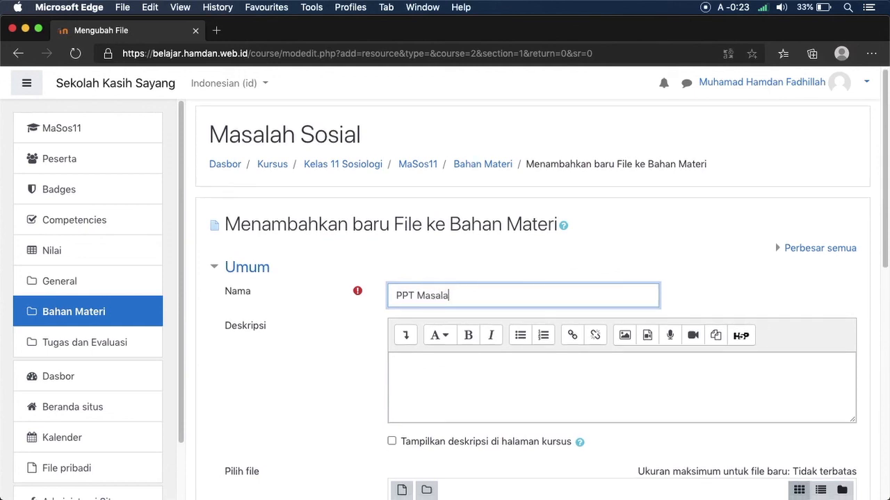
pyautogui.write('h Sosisa')
pyautogui.press('Tab')
pyautogui.press('Tab')
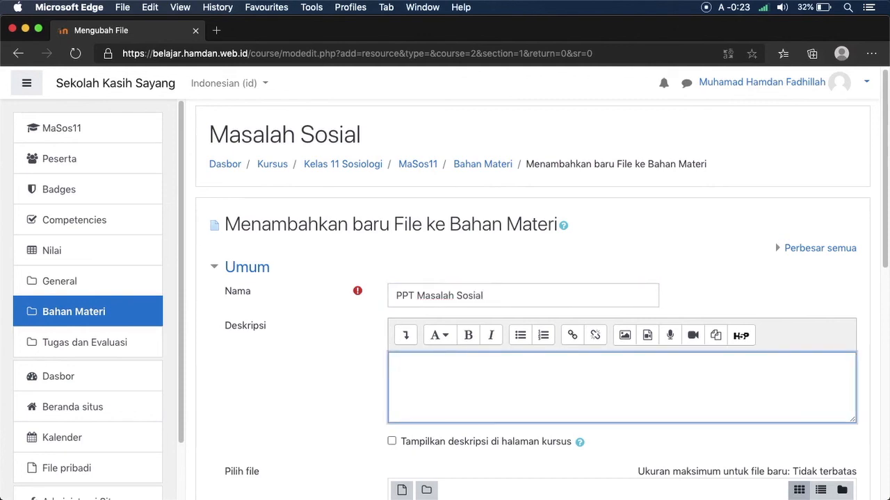
pyautogui.write('PPT materi masa')
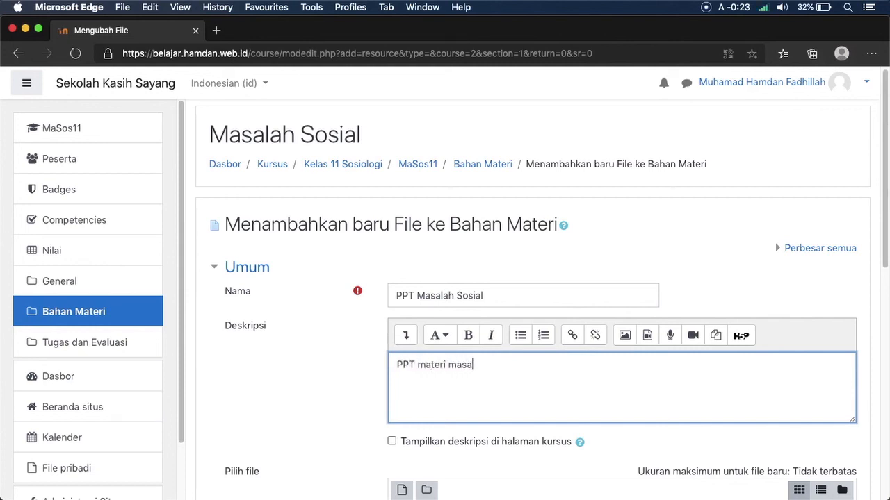
pyautogui.write('lah sosia')
pyautogui.moveTo(885, 234); pyautogui.dragTo(877, 329)
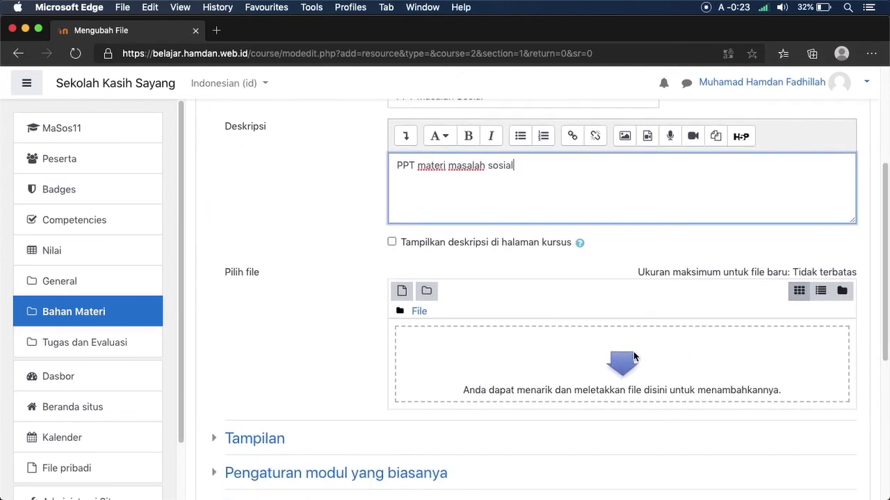
pyautogui.click(613, 357)
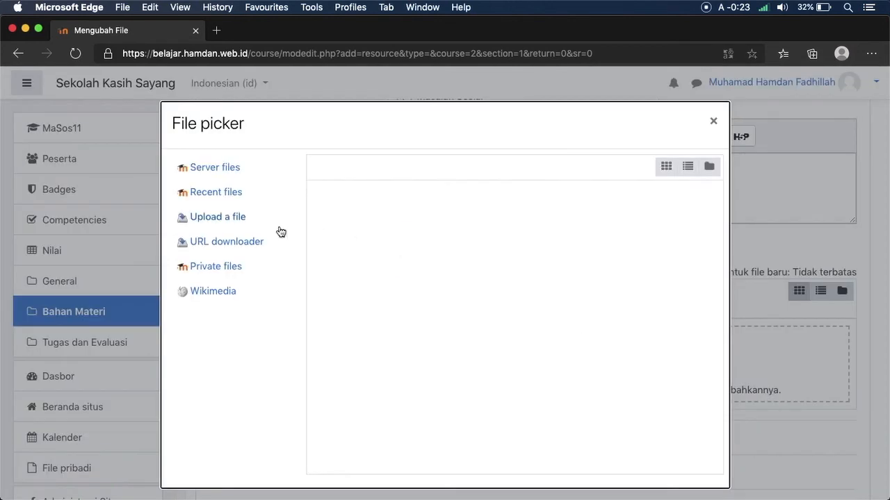
# Step: Choose Materi Presentasi.pptx from the Bahan folder for upload
pyautogui.click(230, 222)
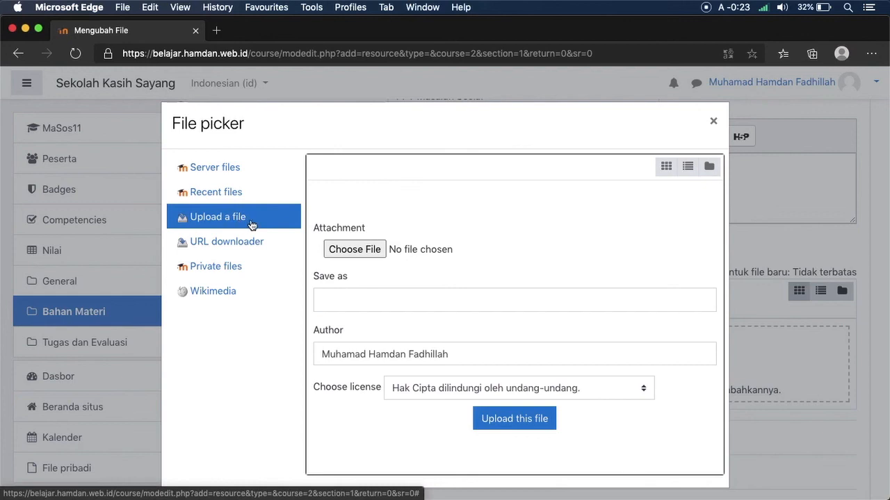
pyautogui.click(339, 256)
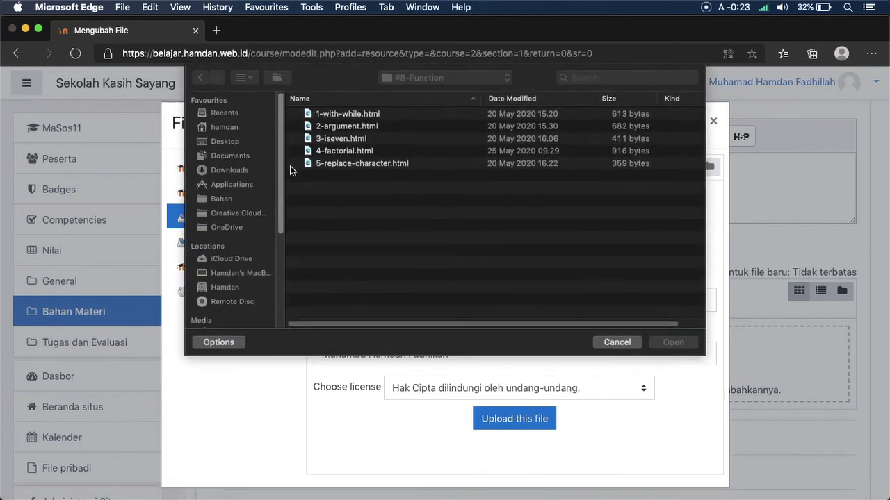
pyautogui.click(267, 199)
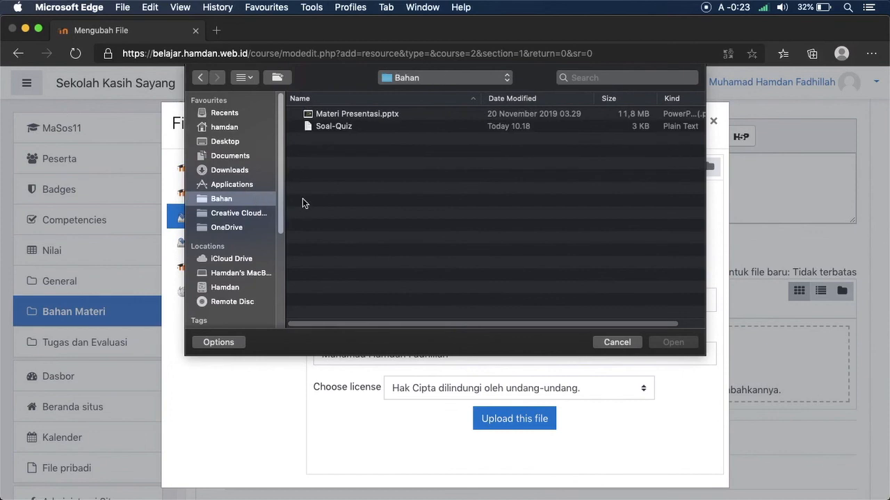
pyautogui.click(389, 114)
pyautogui.click(673, 342)
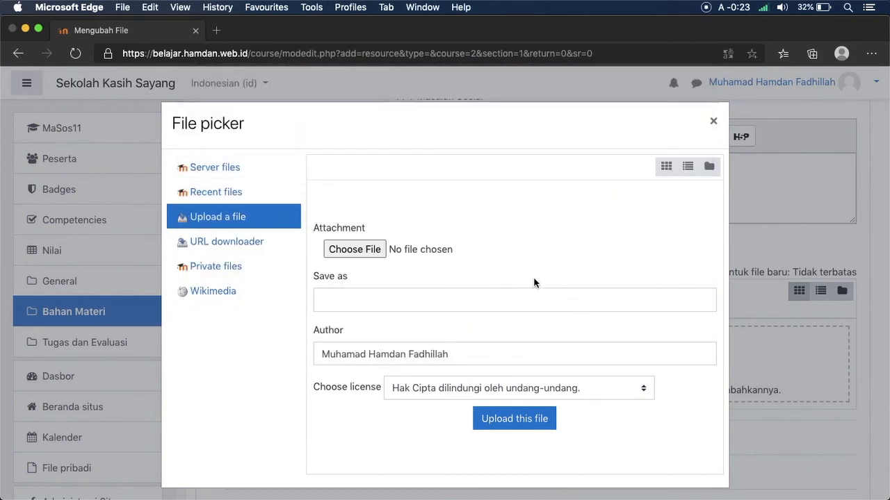
# Step: Upload the presentation saved as PPT-Masos and save the resource back to the course
pyautogui.click(526, 297)
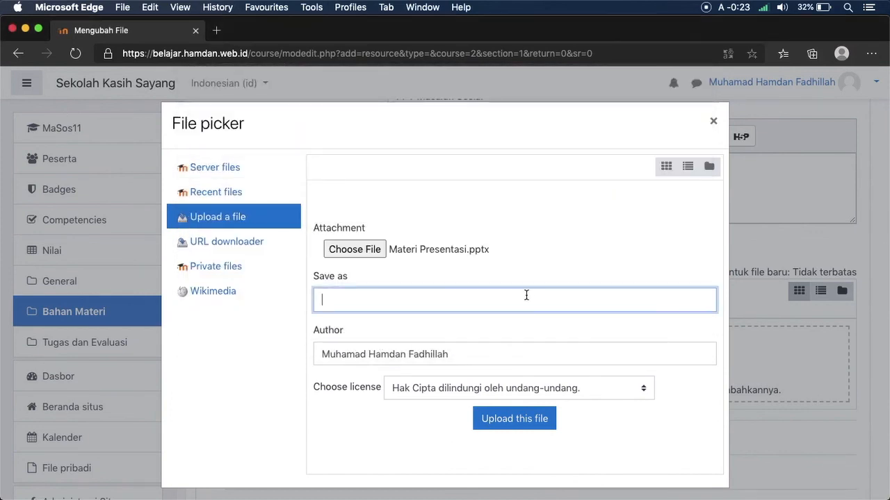
pyautogui.write('P')
pyautogui.write('RR')
pyautogui.write('T-Masos')
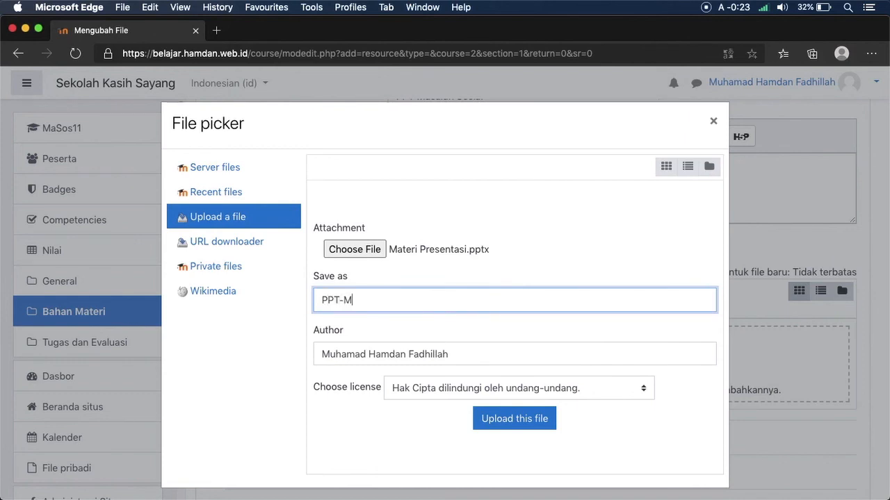
pyautogui.click(531, 418)
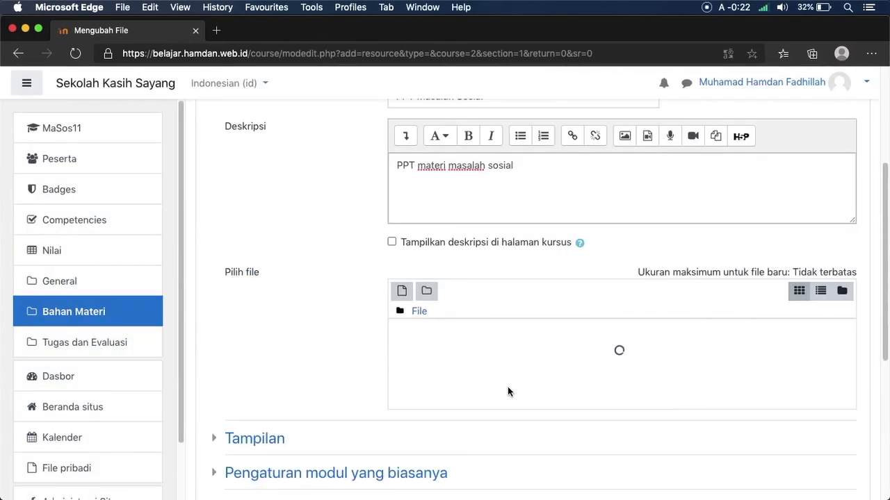
pyautogui.scroll(-5, 886, 363)
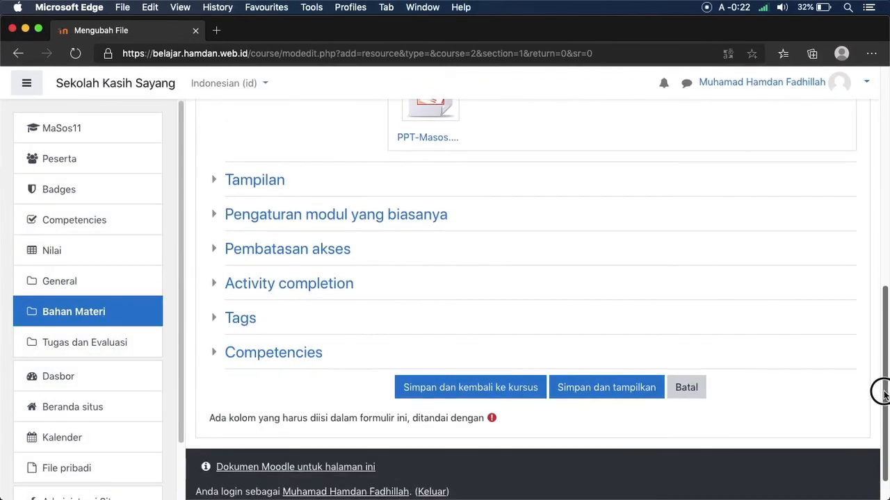
pyautogui.click(480, 389)
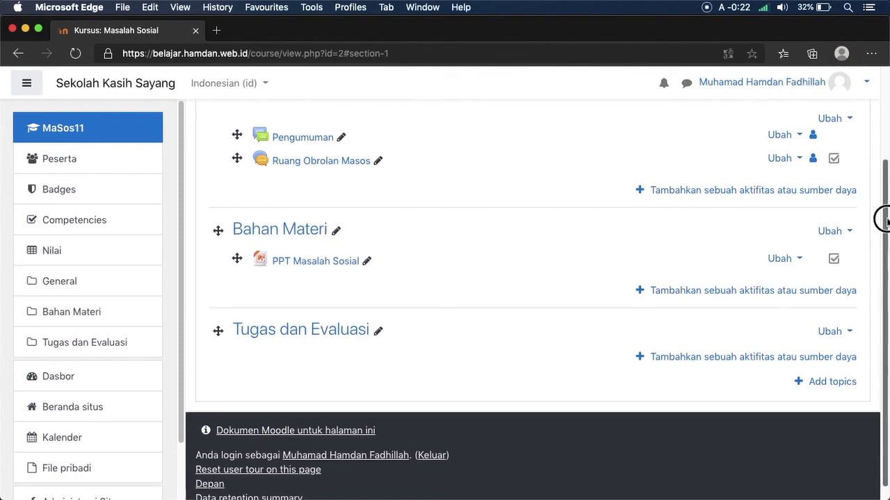
# Step: Start downloading PPT-Masos.pptx from PPT Masalah Sosial, then cancel that download
pyautogui.moveTo(880, 236); pyautogui.dragTo(870, 129)
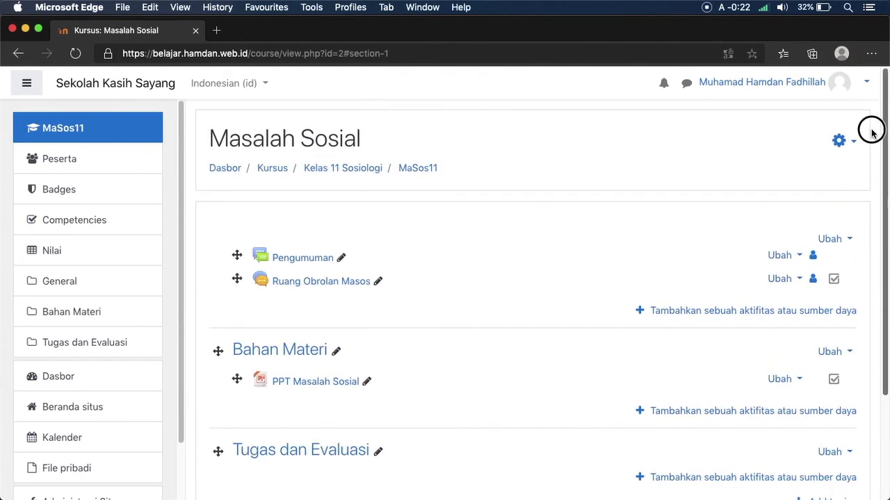
pyautogui.click(338, 383)
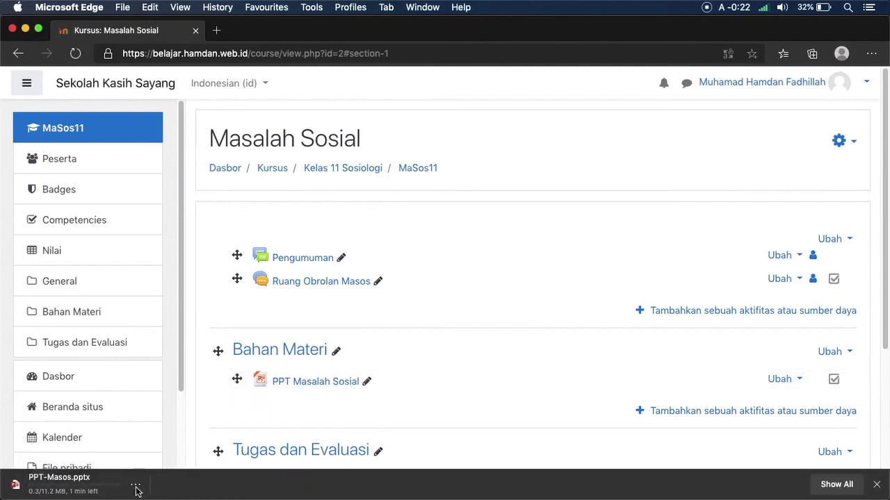
pyautogui.click(135, 485)
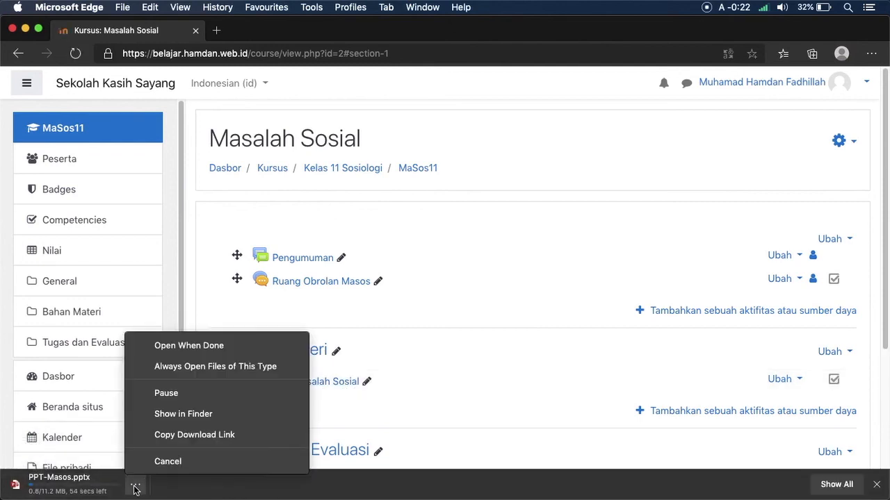
pyautogui.click(167, 462)
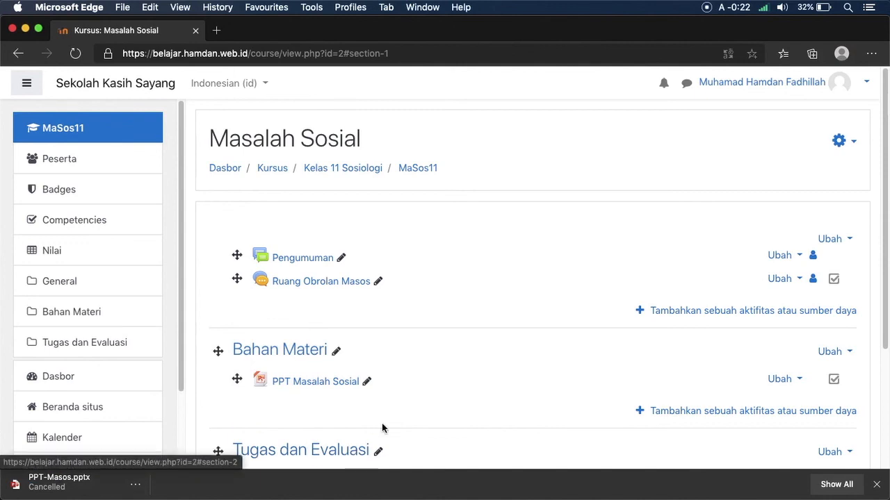
pyautogui.scroll(-3, 862, 361)
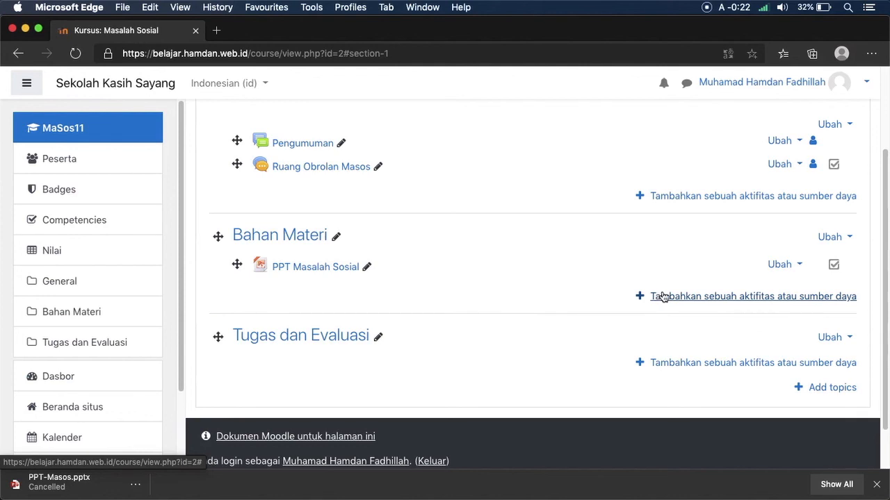
# Step: Add a new Page resource to the Bahan Materi section
pyautogui.click(657, 298)
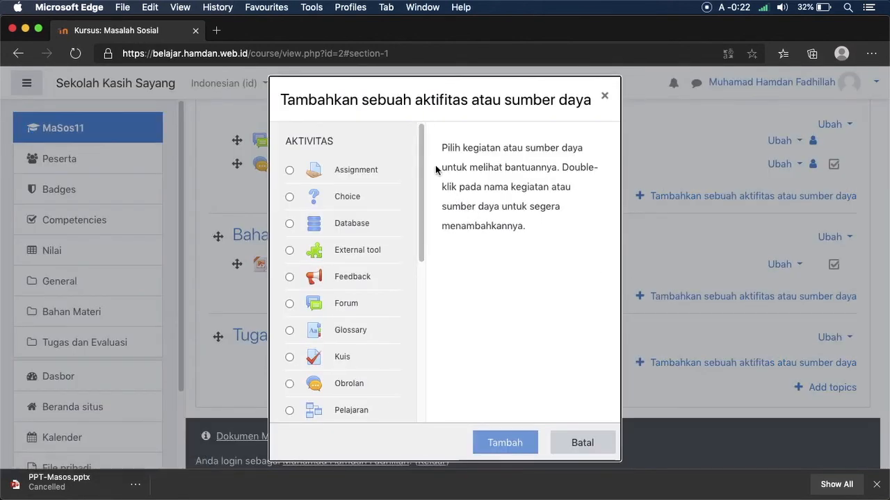
pyautogui.moveTo(424, 171); pyautogui.dragTo(455, 351)
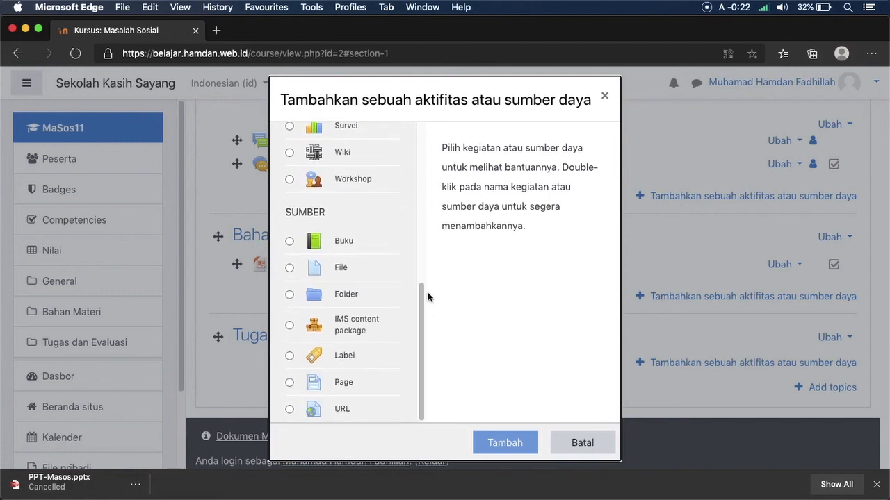
pyautogui.click(339, 382)
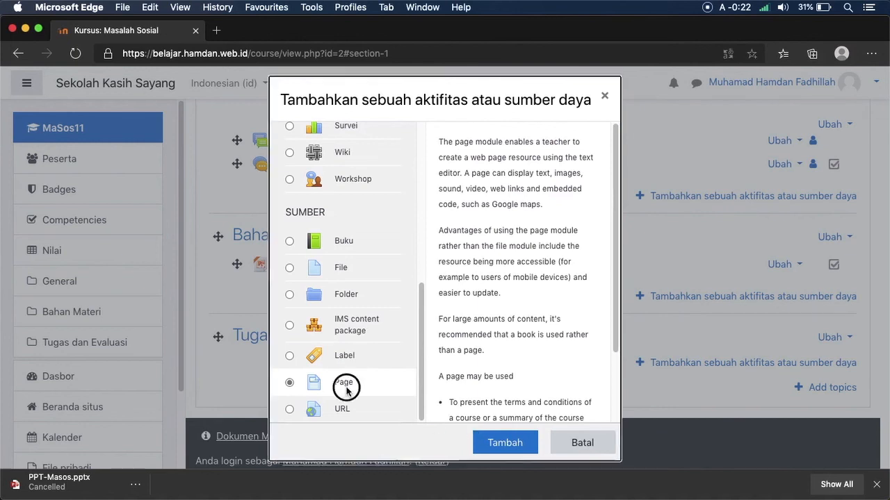
pyautogui.click(486, 442)
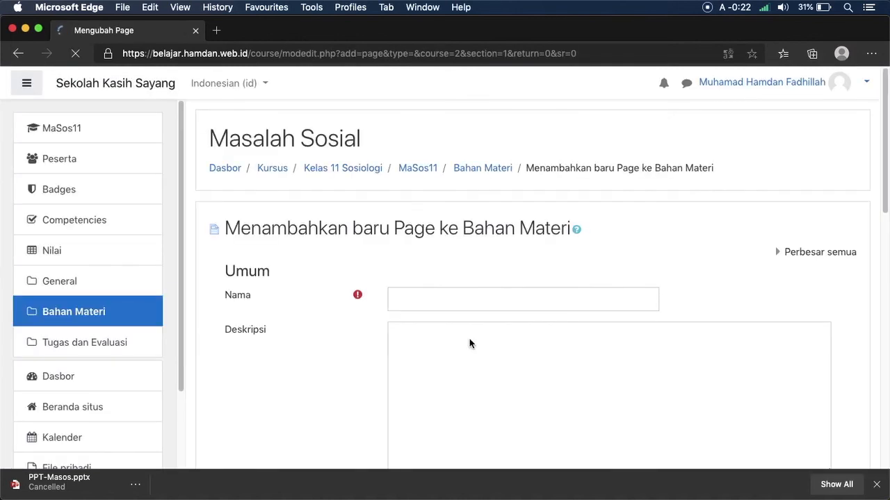
# Step: Name the page 'Imajinasi Sosiologi' and describe it as determining whether something is a social problem
pyautogui.click(485, 299)
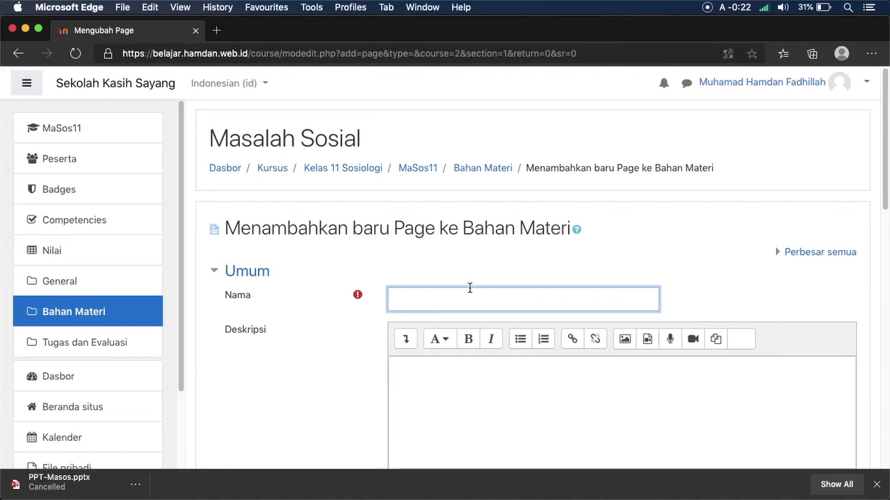
pyautogui.write('Ima')
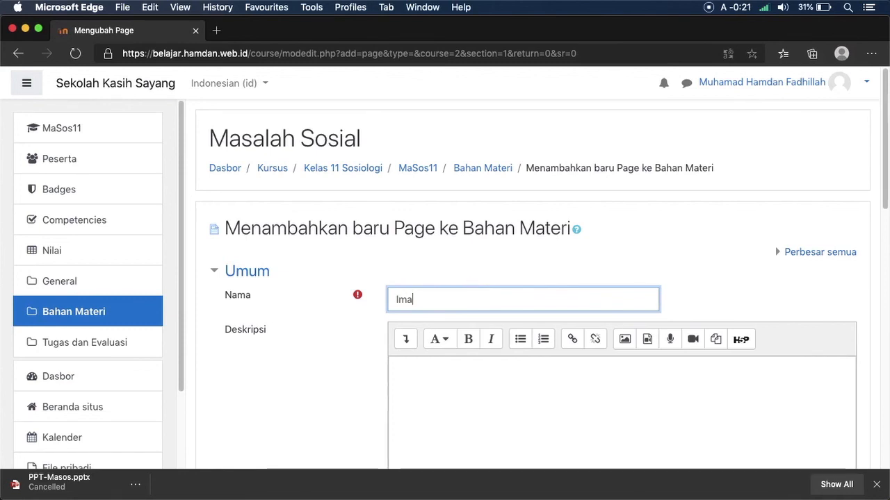
pyautogui.write('jinasi Sosiologi')
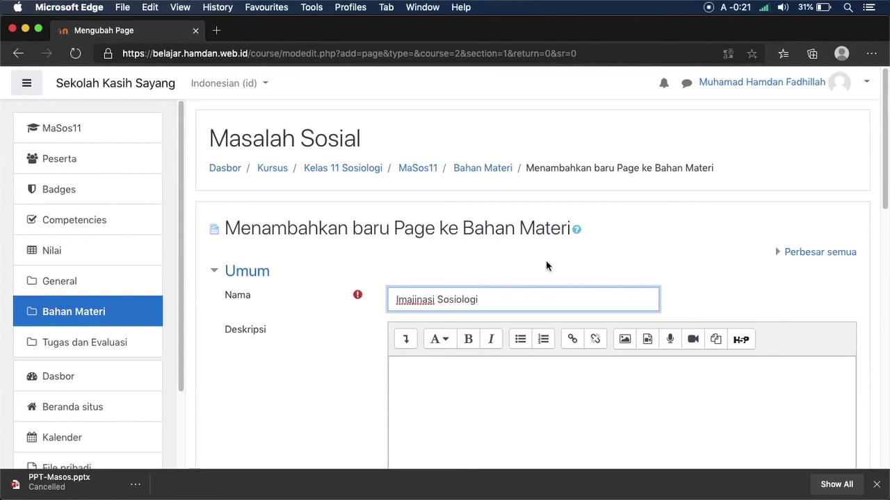
pyautogui.click(551, 265)
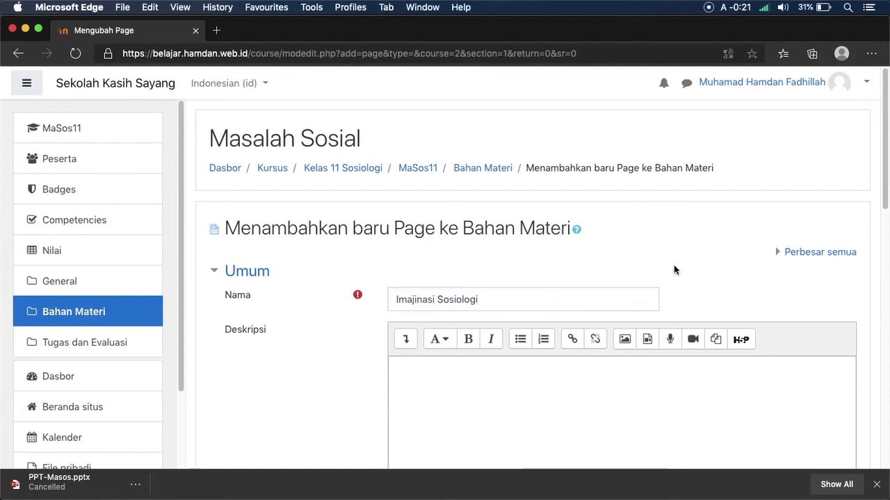
pyautogui.moveTo(880, 205); pyautogui.dragTo(874, 243)
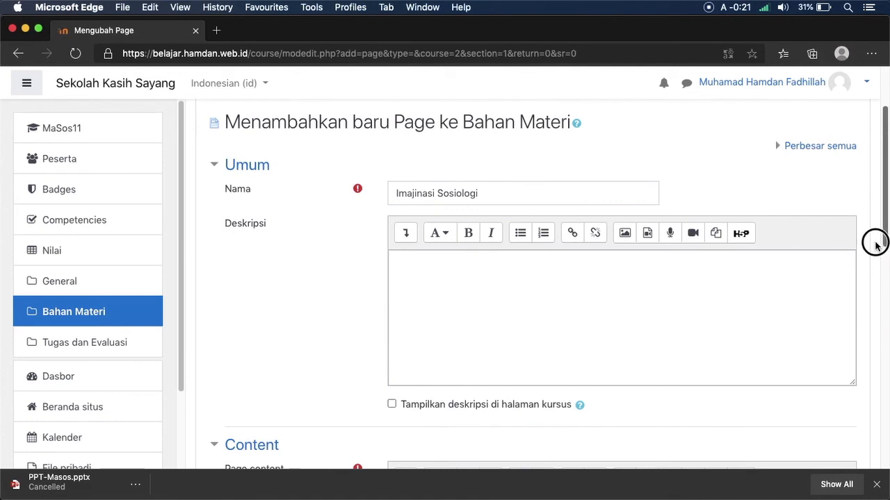
pyautogui.moveTo(875, 244); pyautogui.dragTo(875, 254)
pyautogui.click(776, 252)
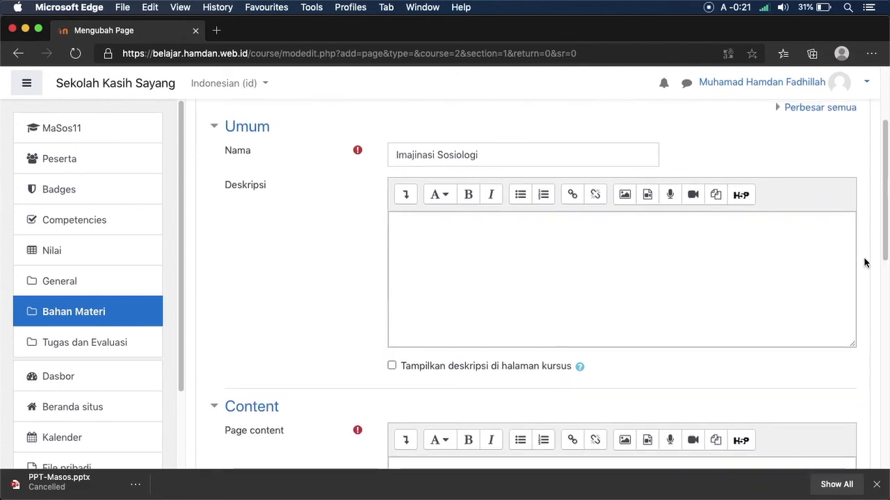
pyautogui.moveTo(881, 202); pyautogui.dragTo(878, 183)
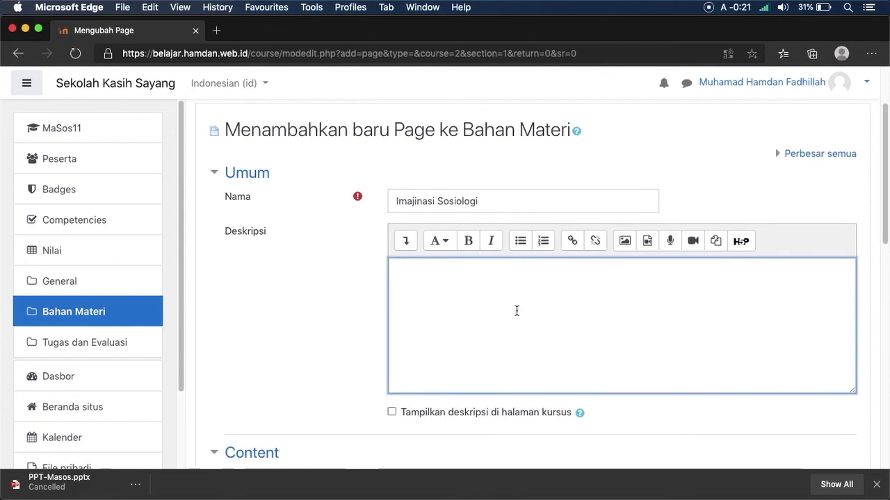
pyautogui.write('Imajinasi sosiologi')
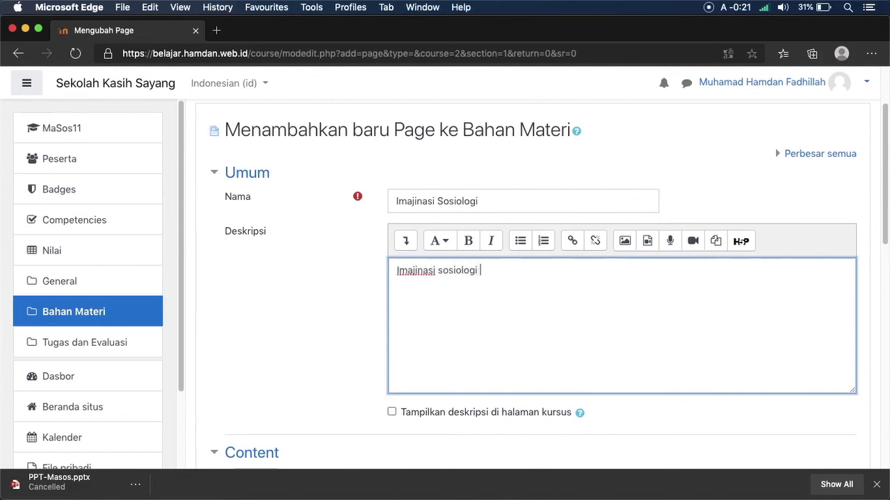
pyautogui.write('untuk menentuk')
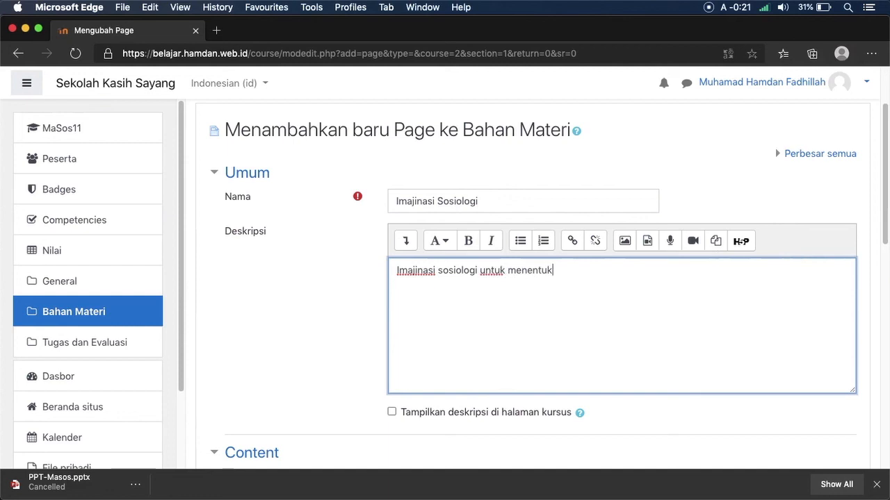
pyautogui.write('an masalah')
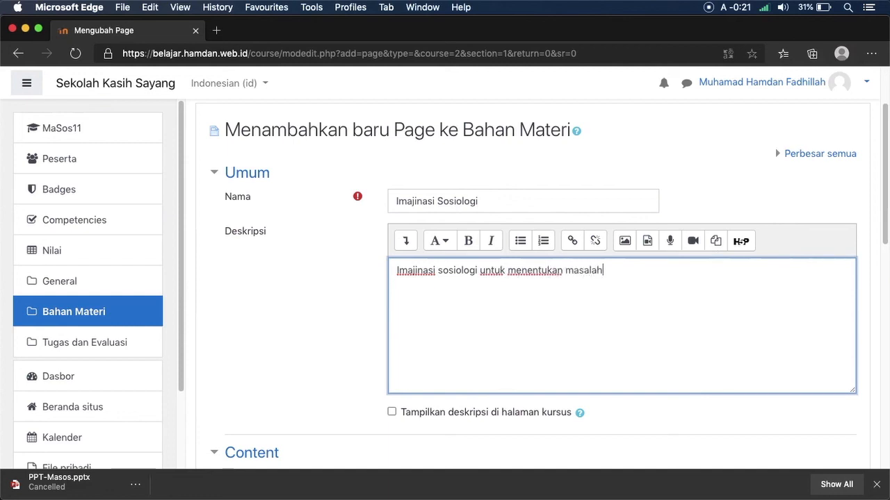
pyautogui.write(' sosial atau bukan')
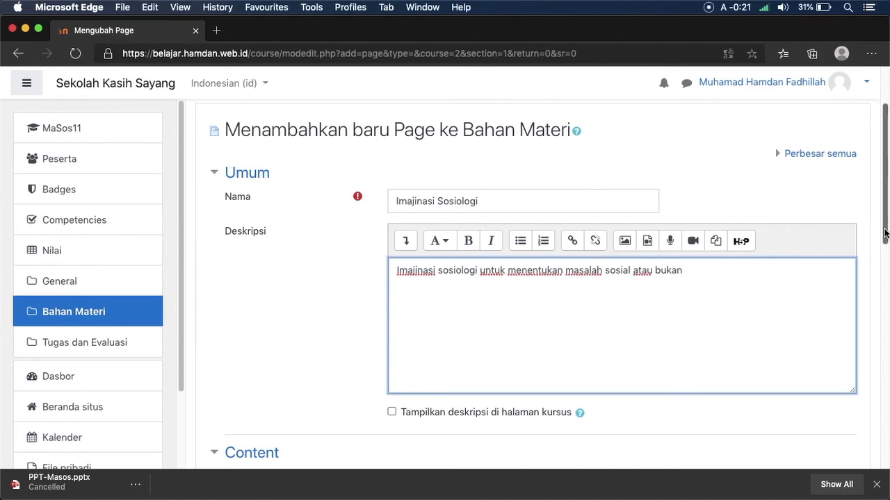
# Step: Paste the prepared sociological imagination passage into the page content
pyautogui.moveTo(886, 235); pyautogui.dragTo(873, 324)
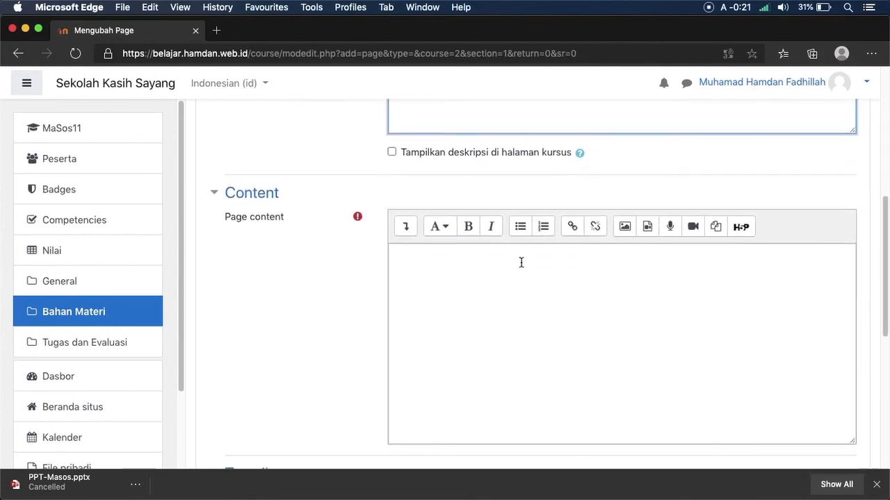
pyautogui.click(449, 267)
pyautogui.press('super+v')
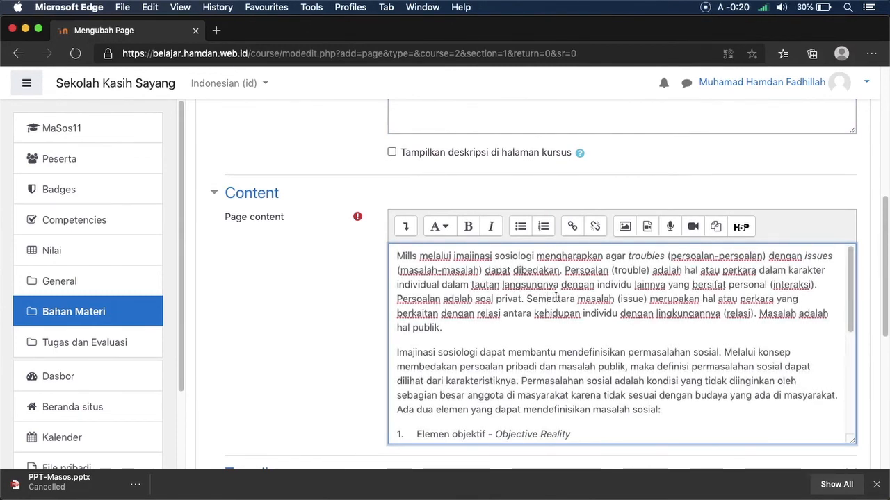
# Step: Remove the extra gap between '1.' and 'Elemen objektif'
pyautogui.moveTo(883, 295)
pyautogui.mouseDown()
pyautogui.moveTo(873, 262)
pyautogui.moveTo(877, 335)
pyautogui.moveTo(878, 162)
pyautogui.moveTo(876, 312)
pyautogui.moveTo(876, 294)
pyautogui.mouseUp()
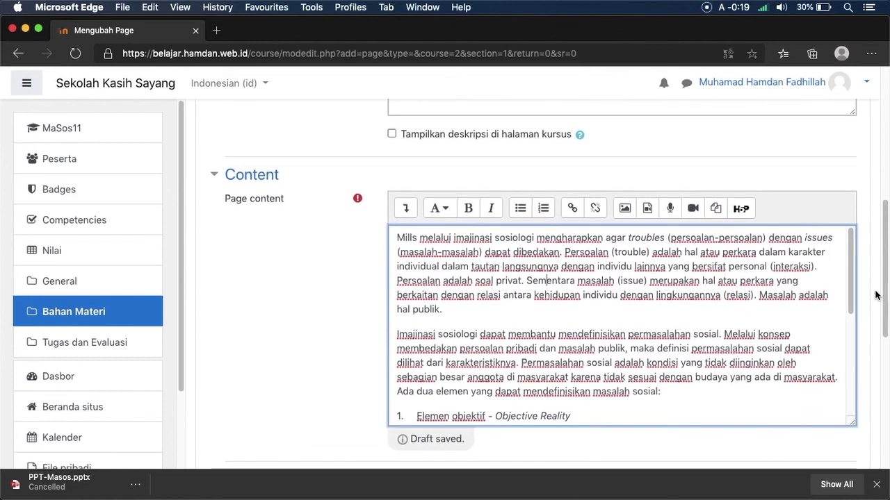
pyautogui.moveTo(855, 284); pyautogui.dragTo(850, 329)
pyautogui.click(411, 309)
pyautogui.press('BackSpace')
pyautogui.press('BackSpace')
pyautogui.press('BackSpace')
pyautogui.press('BackSpace')
pyautogui.press('BackSpace')
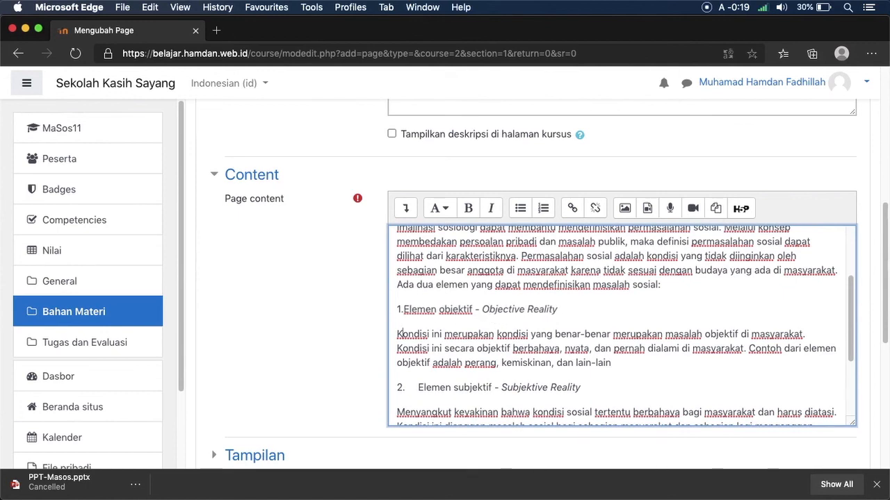
pyautogui.press('BackSpace')
pyautogui.press('BackSpace')
pyautogui.press('BackSpace')
pyautogui.press('super+z')
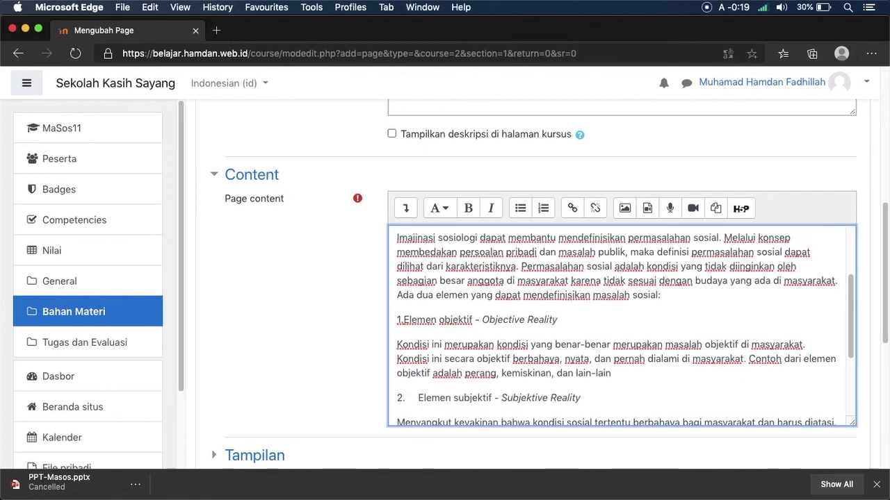
# Step: Remove the gap between '2.' and 'Elemen subjektif', then save and return to the course
pyautogui.click(524, 419)
pyautogui.press('BackSpace')
pyautogui.press('BackSpace')
pyautogui.press('BackSpace')
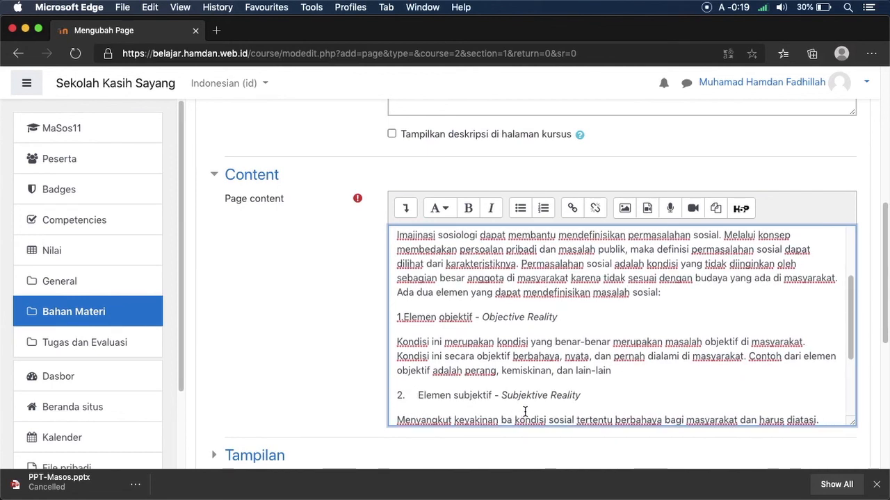
pyautogui.press('super+z')
pyautogui.click(415, 396)
pyautogui.press('BackSpace')
pyautogui.press('BackSpace')
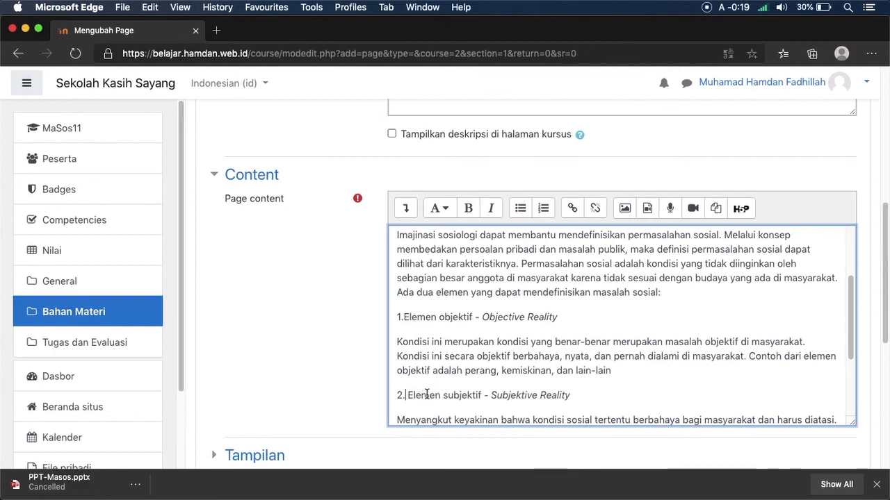
pyautogui.scroll(-5, 852, 424)
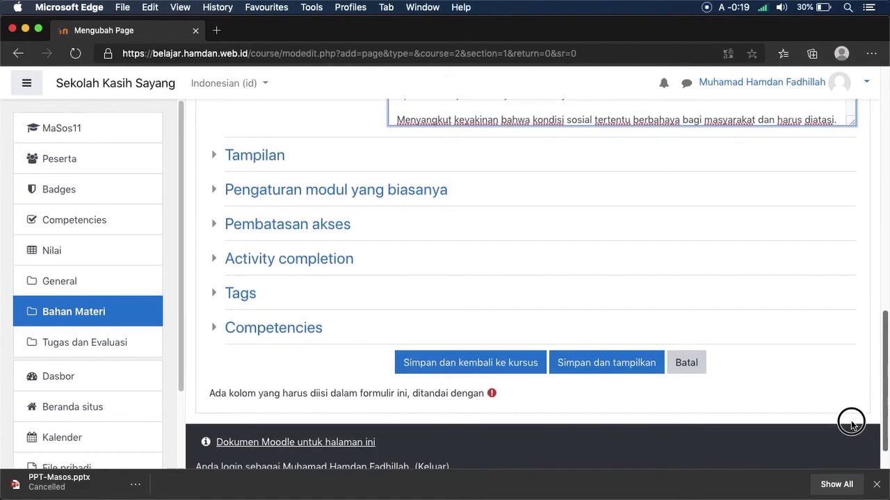
pyautogui.click(448, 361)
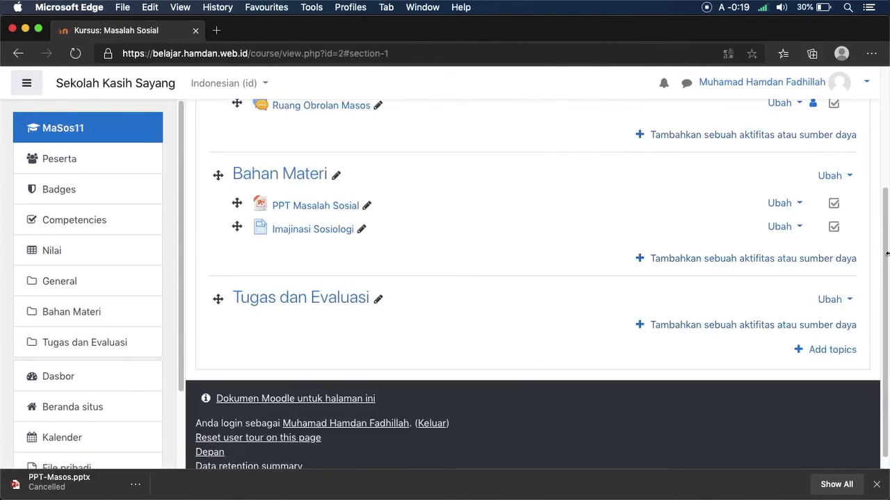
# Step: Add another resource to Bahan Materi, choosing the URL resource type
pyautogui.scroll(4, 887, 254)
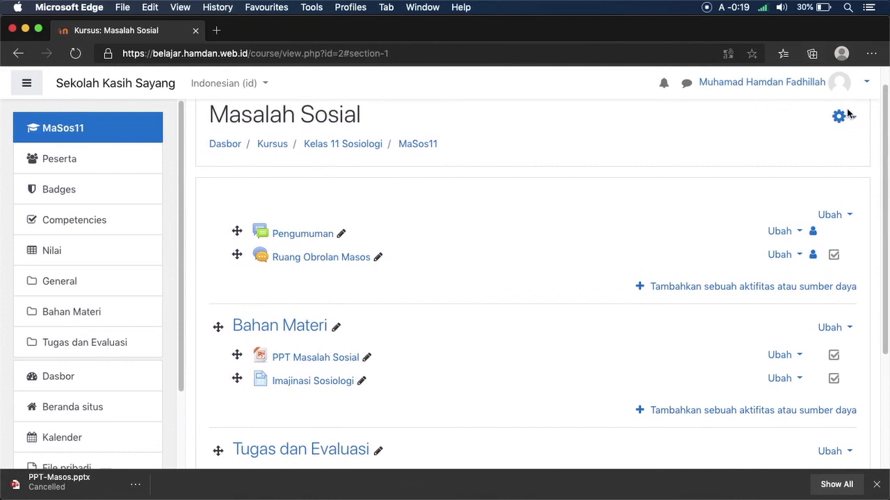
pyautogui.moveTo(881, 157); pyautogui.dragTo(877, 206)
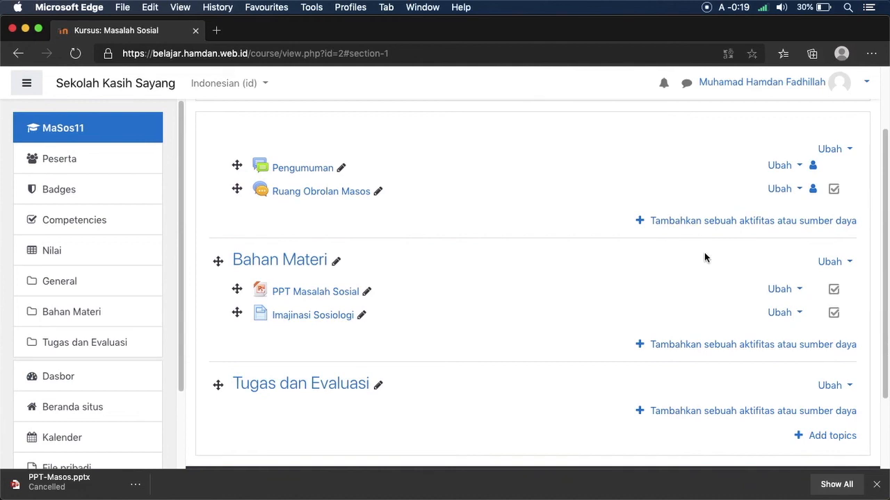
pyautogui.click(708, 346)
pyautogui.moveTo(422, 231); pyautogui.dragTo(419, 421)
pyautogui.click(371, 408)
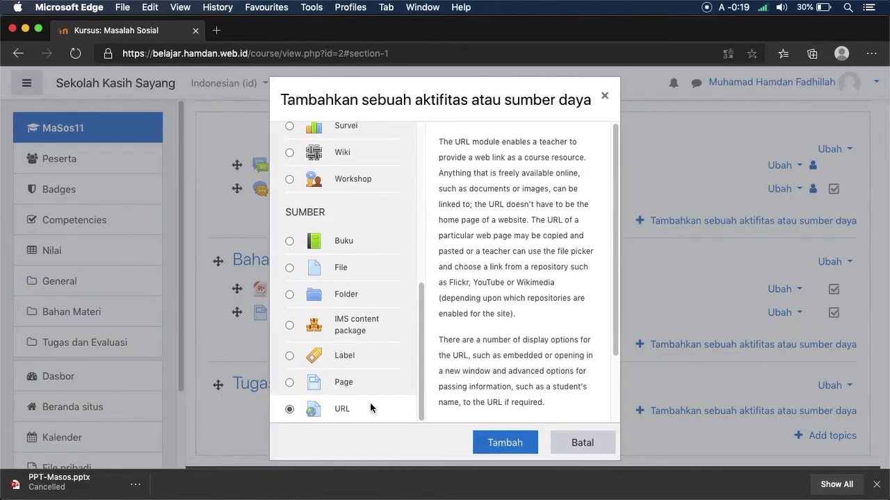
pyautogui.click(523, 442)
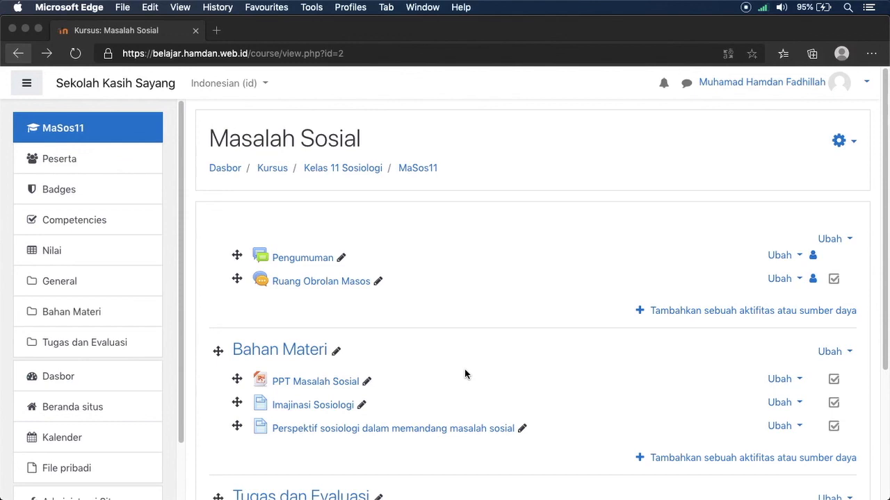
pyautogui.moveTo(875, 280); pyautogui.dragTo(746, 385)
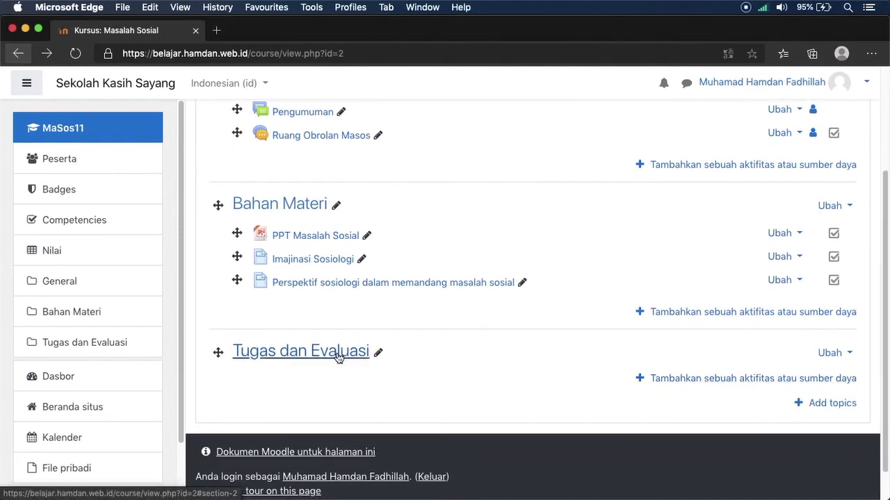
# Step: Add an Assignment to Tugas dan Evaluasi and name it 'Tugas Individu'
pyautogui.click(669, 378)
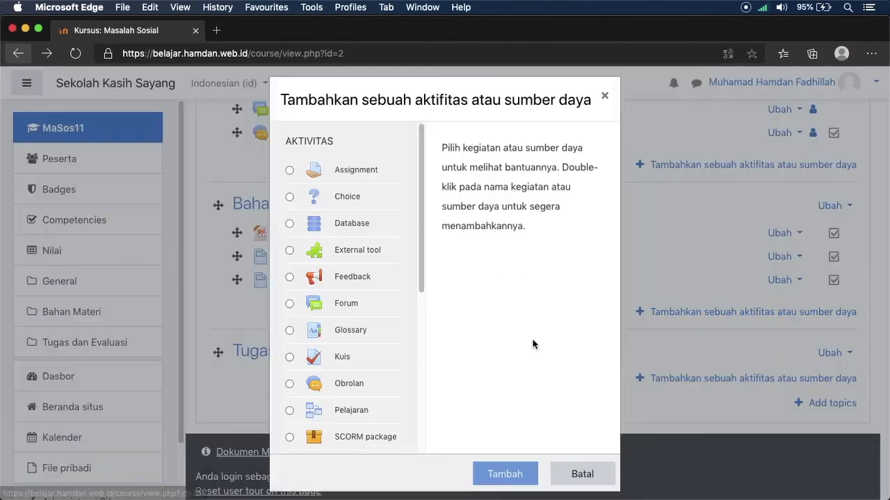
pyautogui.click(347, 178)
pyautogui.click(502, 471)
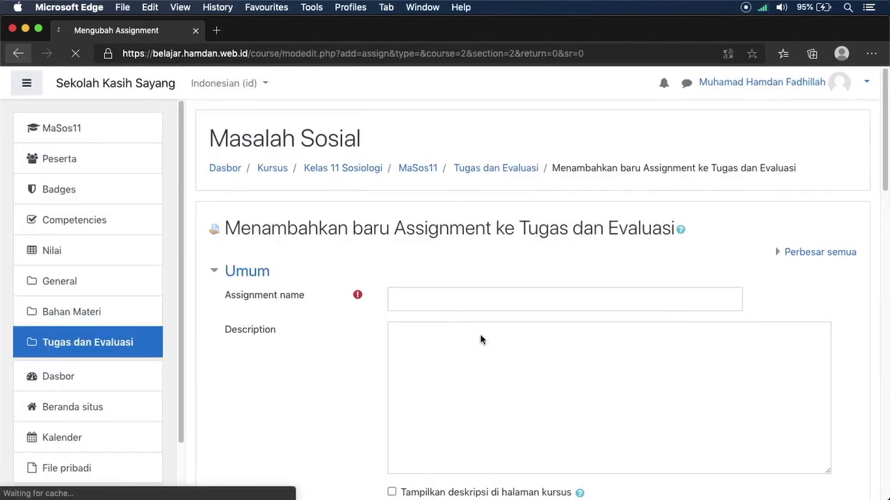
pyautogui.click(475, 304)
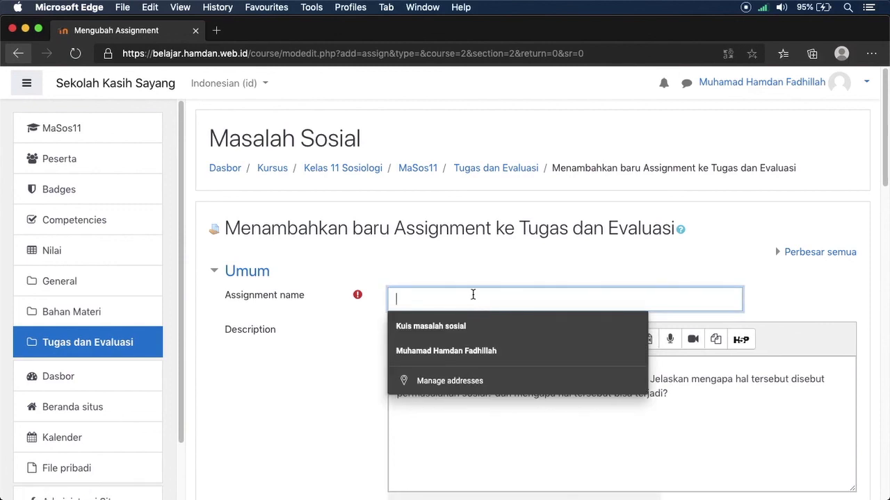
pyautogui.press('Escape')
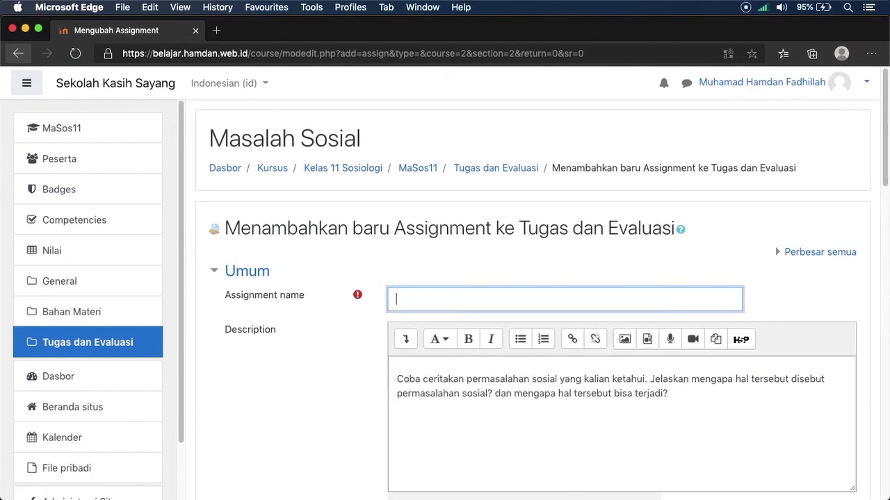
pyautogui.write('Tugas Individu')
pyautogui.click(663, 396)
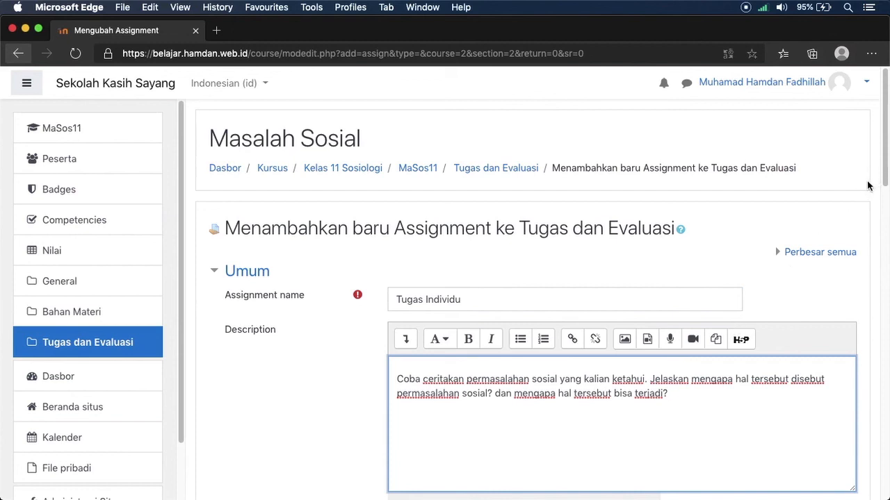
pyautogui.moveTo(880, 135); pyautogui.dragTo(881, 198)
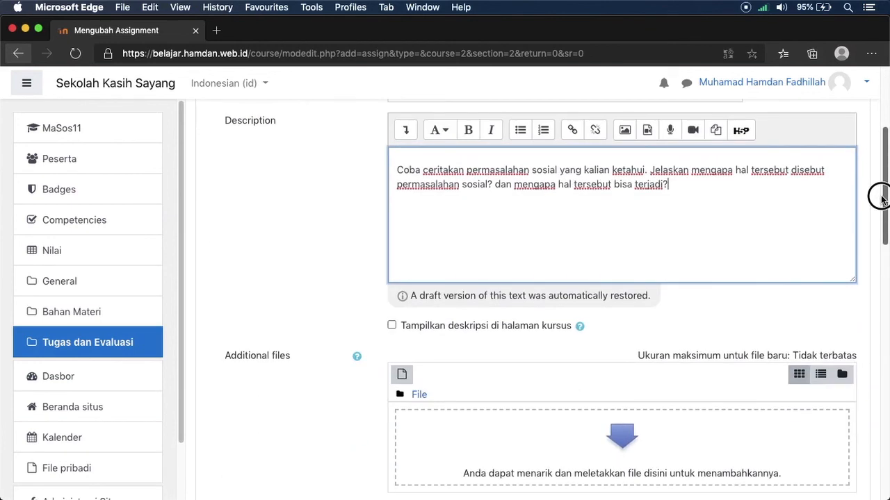
# Step: Set submissions to open on day 1 of Juni 2020
pyautogui.moveTo(881, 198); pyautogui.dragTo(881, 268)
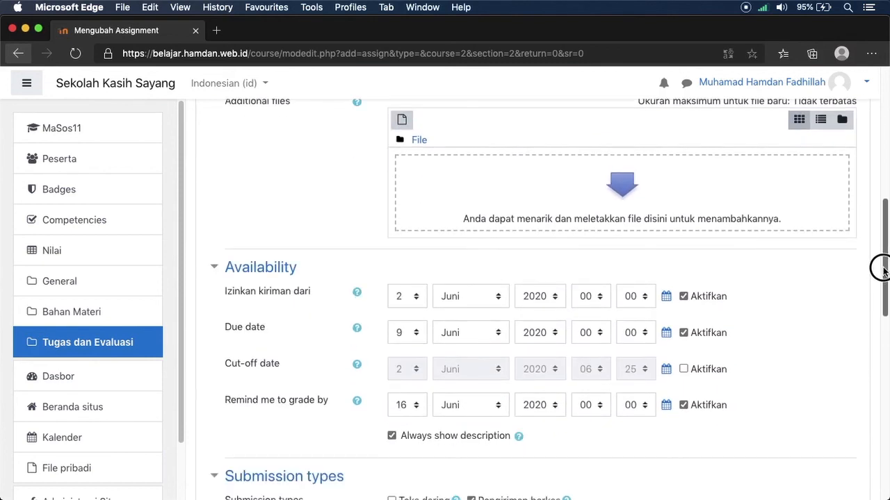
pyautogui.moveTo(883, 268); pyautogui.dragTo(882, 268)
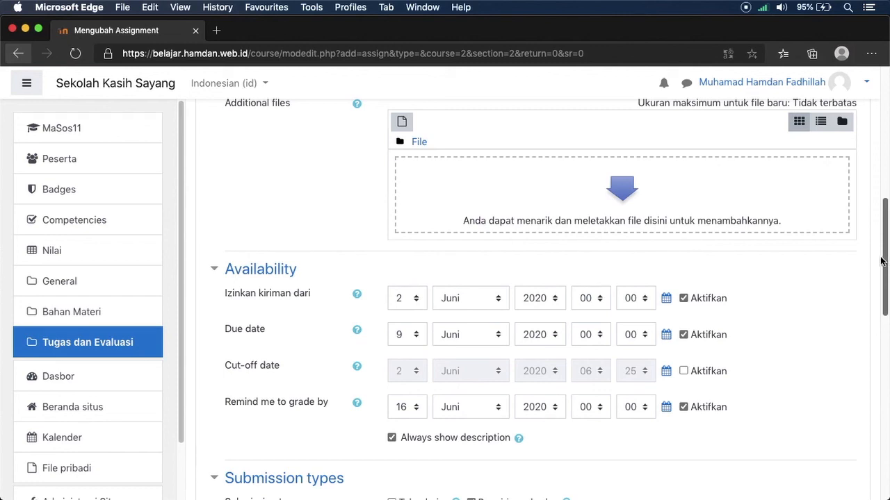
pyautogui.click(401, 299)
pyautogui.click(410, 285)
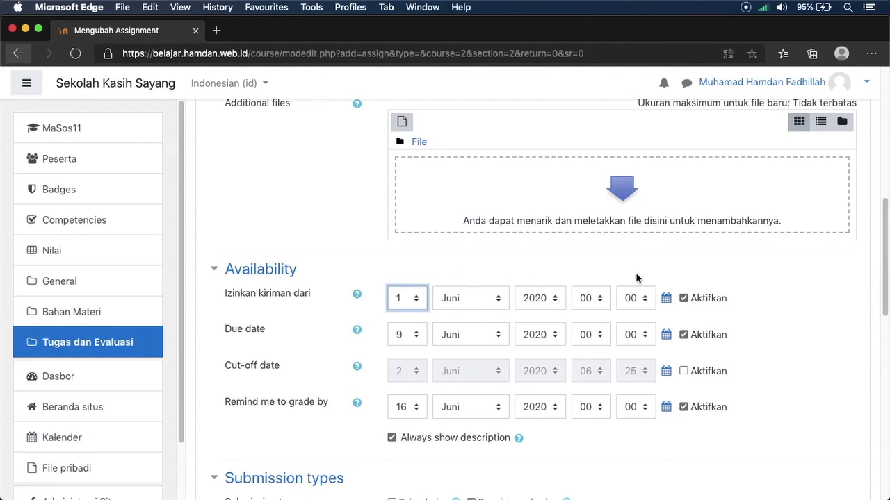
pyautogui.click(692, 300)
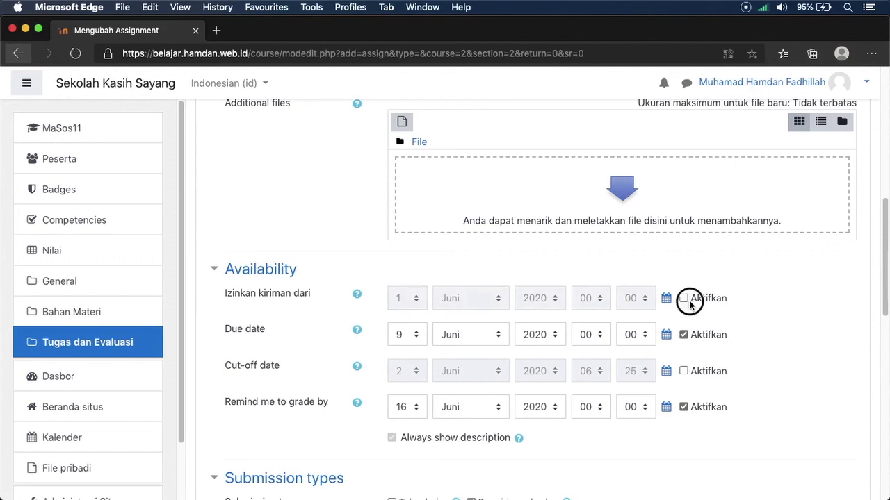
pyautogui.click(687, 299)
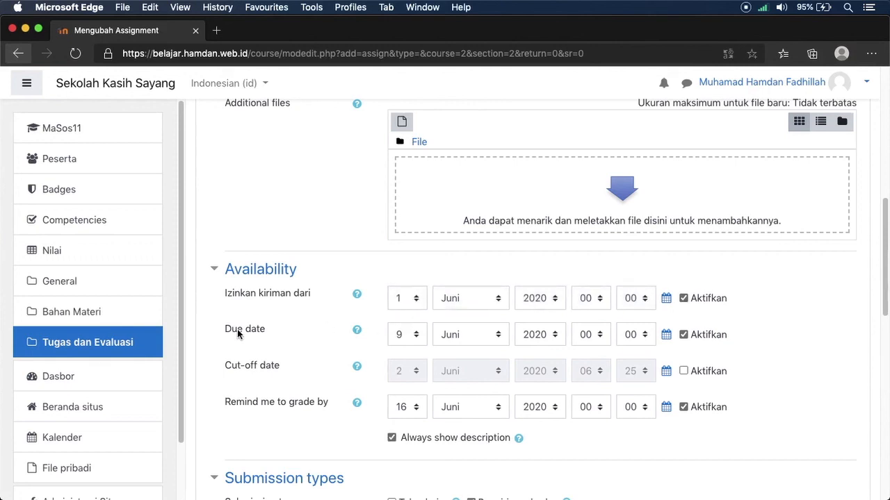
# Step: Disable the assignment's due date
pyautogui.moveTo(224, 332); pyautogui.dragTo(263, 335)
pyautogui.moveTo(225, 367); pyautogui.dragTo(279, 367)
pyautogui.moveTo(224, 332); pyautogui.dragTo(269, 330)
pyautogui.moveTo(215, 331); pyautogui.dragTo(289, 335)
pyautogui.click(701, 336)
# Step: Enable the cut-off date and set it to 3 Juni 2020 at 00:00
pyautogui.moveTo(223, 372); pyautogui.dragTo(281, 366)
pyautogui.click(280, 366)
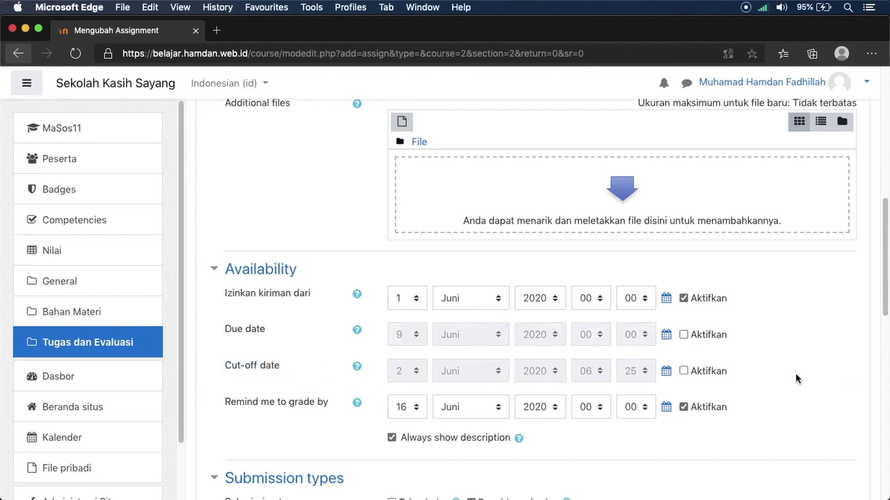
pyautogui.click(713, 371)
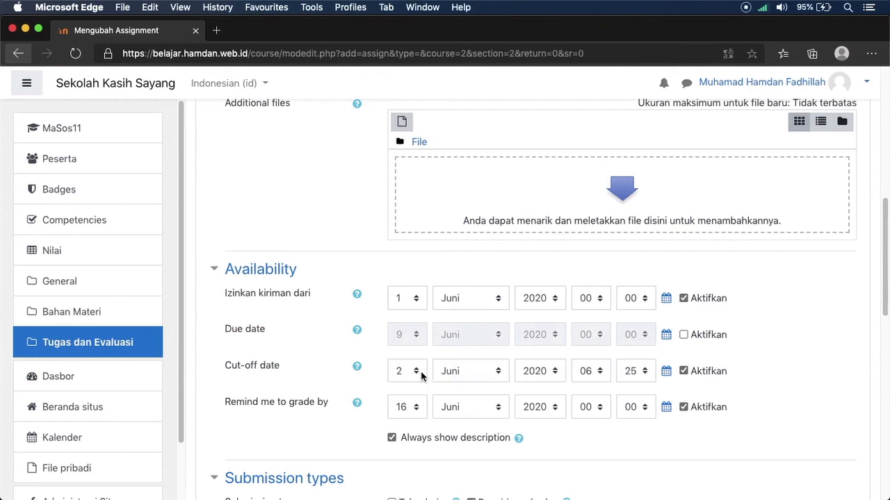
pyautogui.click(589, 371)
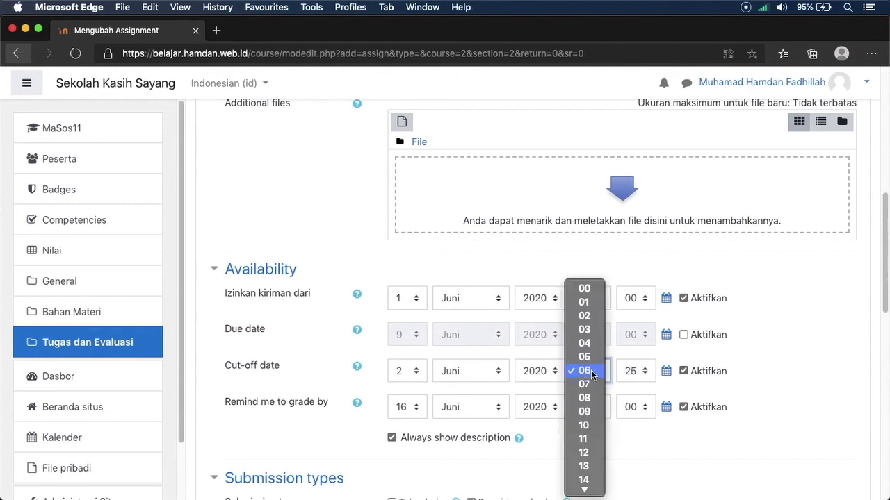
pyautogui.click(425, 371)
pyautogui.click(410, 371)
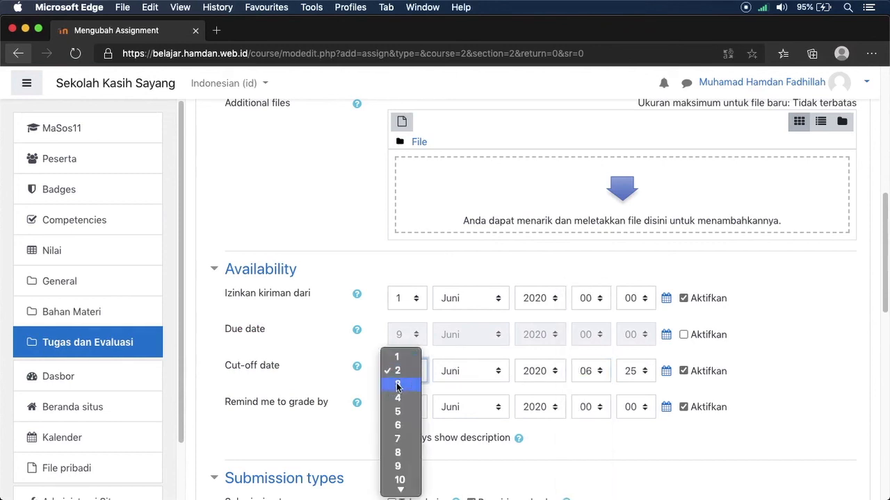
pyautogui.click(404, 385)
pyautogui.click(589, 370)
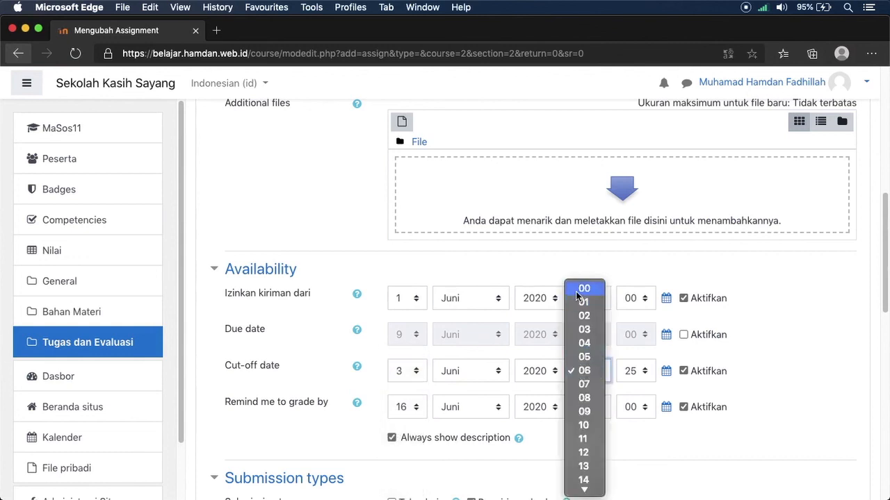
pyautogui.click(582, 289)
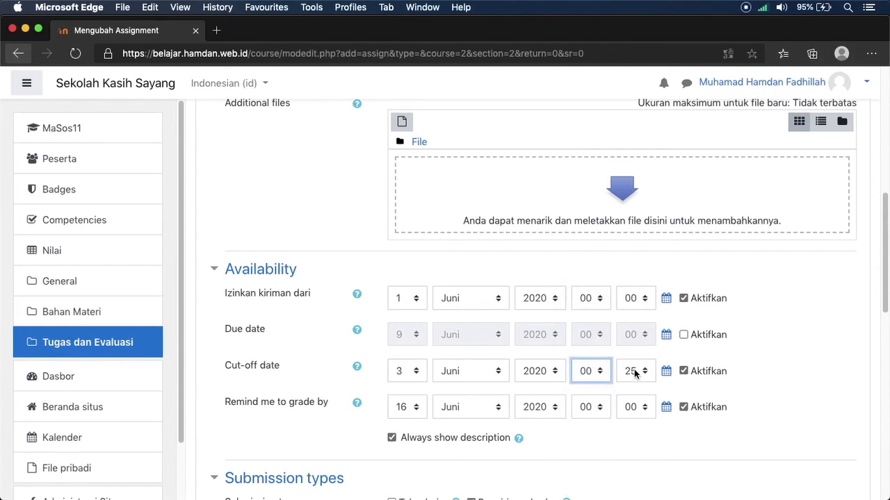
pyautogui.click(630, 371)
pyautogui.click(618, 29)
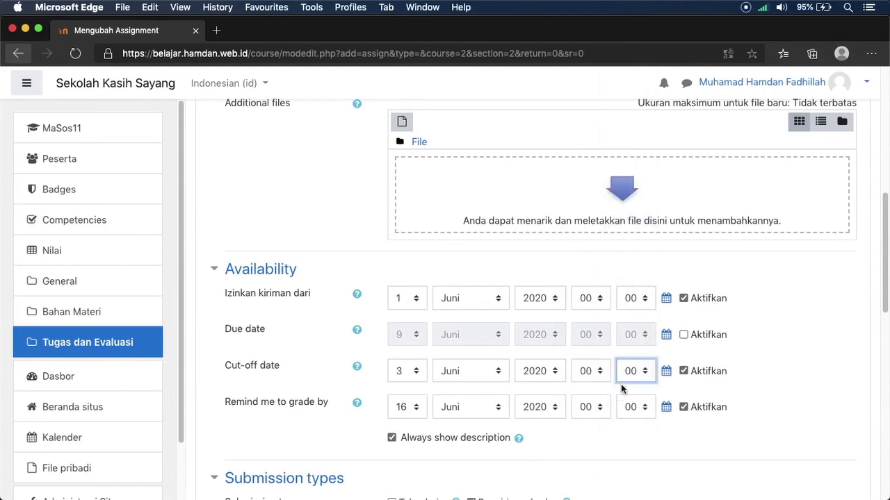
# Step: Set the 'Remind me to grade by' date to 4 Juni 2020
pyautogui.moveTo(334, 400)
pyautogui.mouseDown()
pyautogui.moveTo(228, 397)
pyautogui.moveTo(323, 406)
pyautogui.mouseUp()
pyautogui.click(326, 411)
pyautogui.click(397, 412)
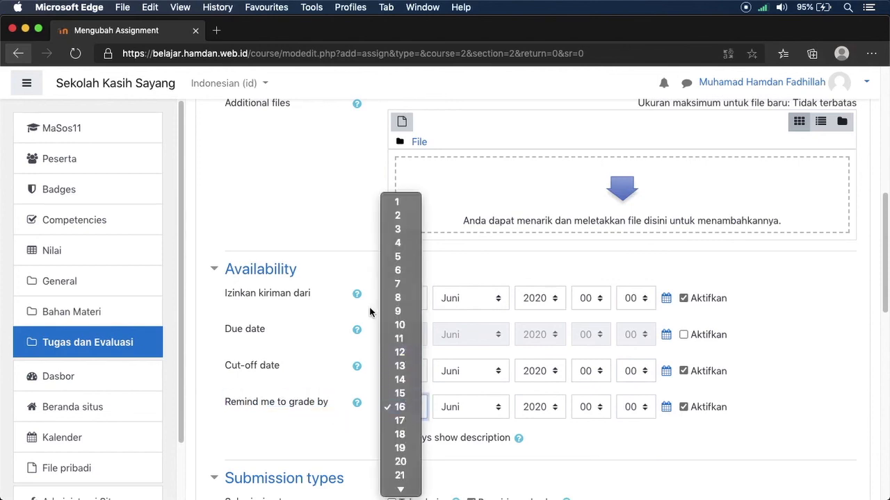
pyautogui.click(394, 241)
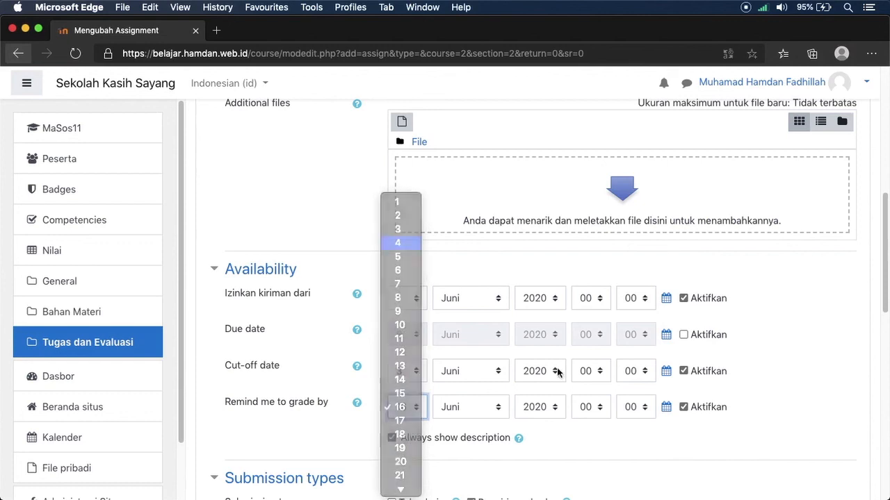
pyautogui.moveTo(881, 234); pyautogui.dragTo(868, 297)
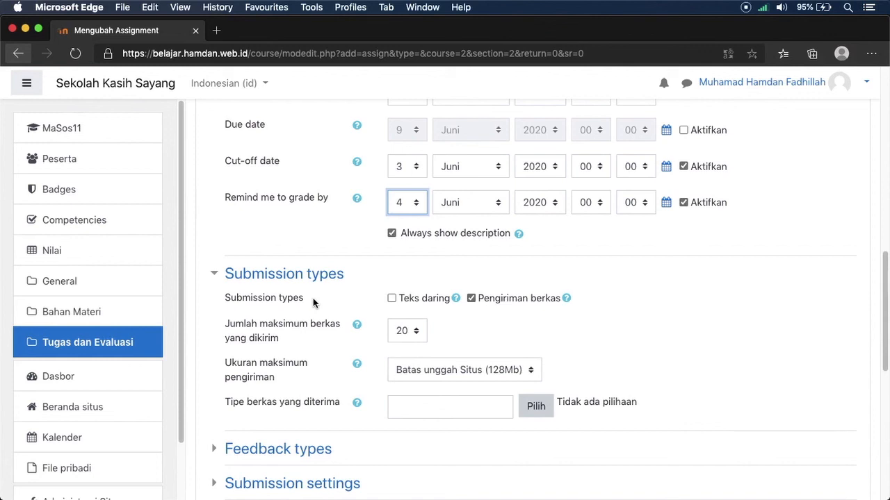
# Step: Allow 'Teks daring' online text submissions, then save the assignment and return to the course
pyautogui.click(414, 299)
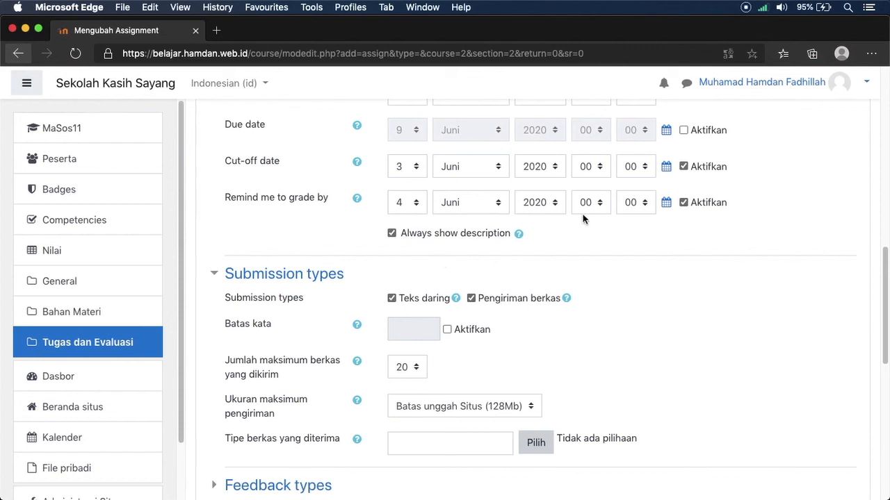
pyautogui.moveTo(880, 276); pyautogui.dragTo(879, 392)
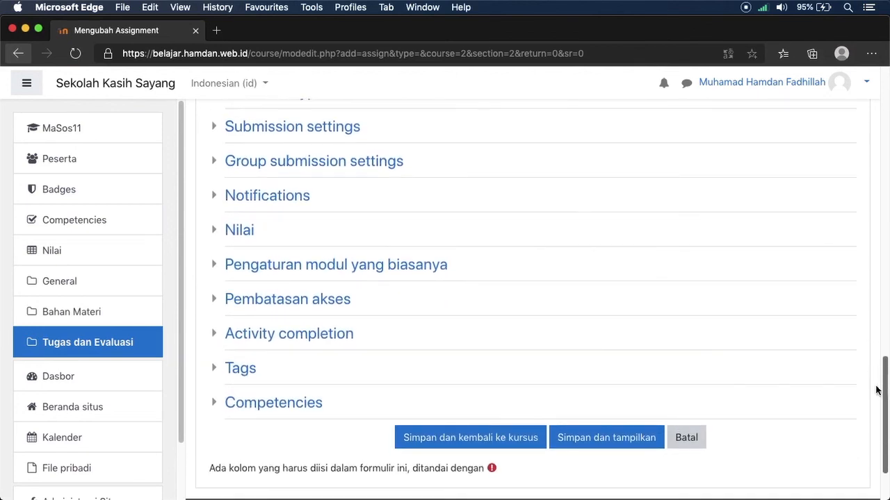
pyautogui.click(502, 444)
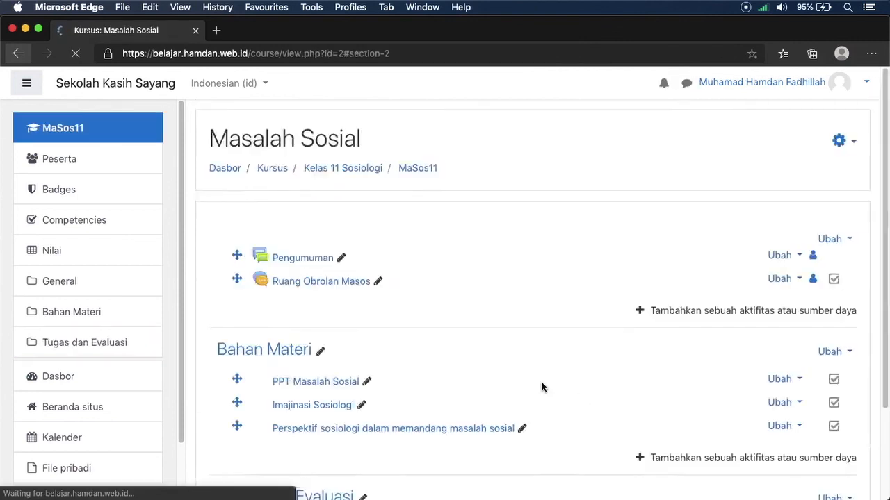
pyautogui.click(302, 327)
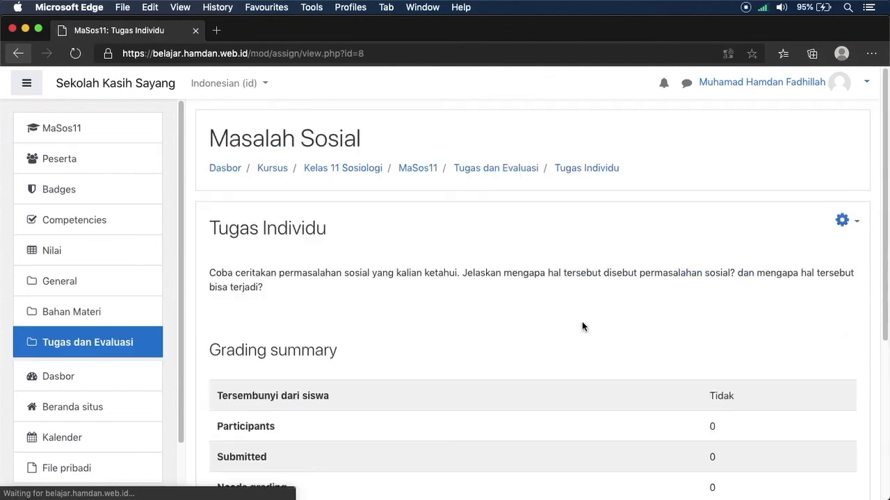
pyautogui.moveTo(884, 213); pyautogui.dragTo(874, 237)
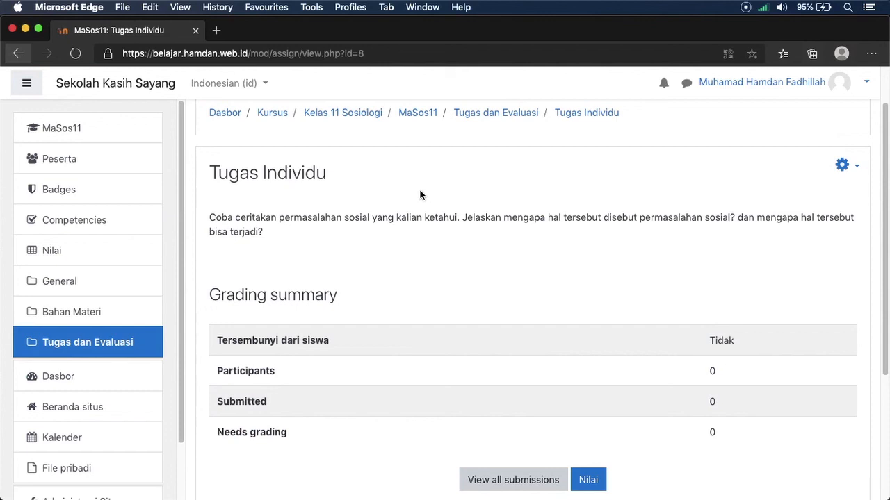
pyautogui.scroll(2, 879, 240)
pyautogui.click(414, 169)
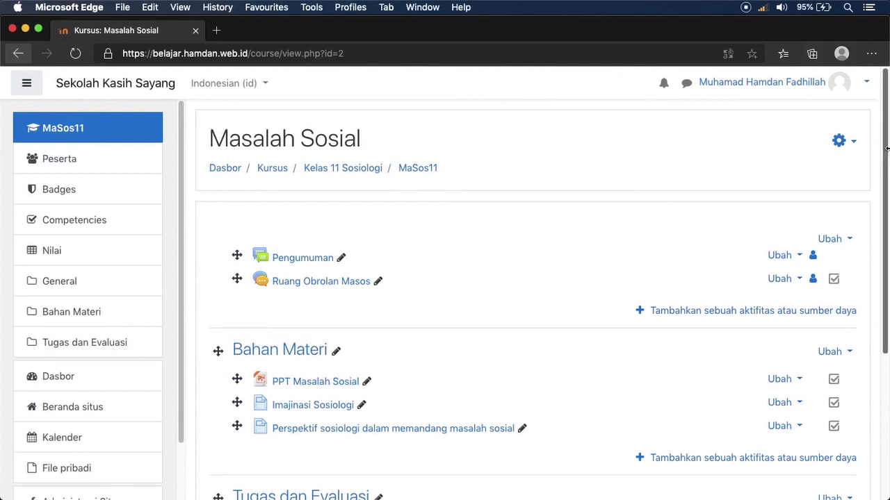